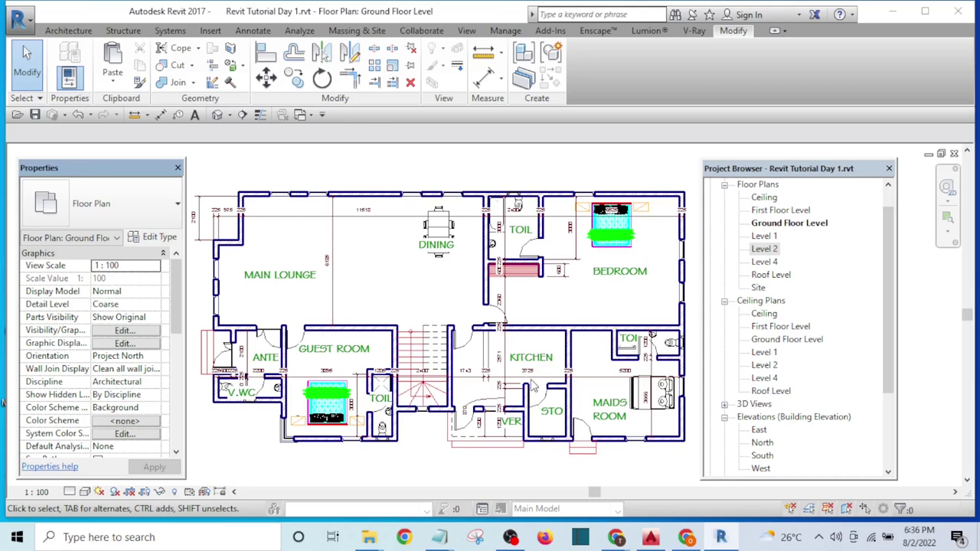
Pan and zoom the plan across the lounge, dining, kitchen, guest room and stair areas.
scroll(318, 420, "up", 1)
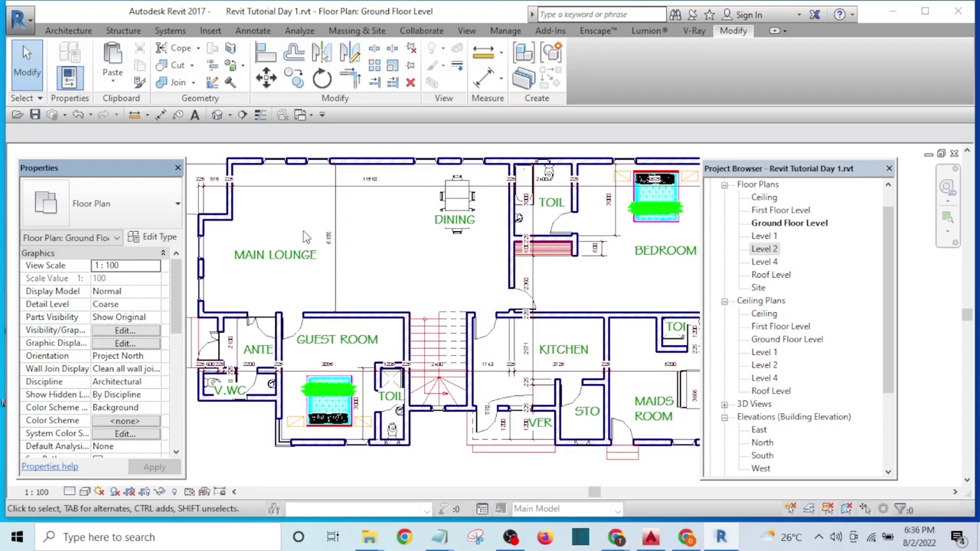
scroll(321, 241, "up", 3)
scroll(306, 306, "up", 1)
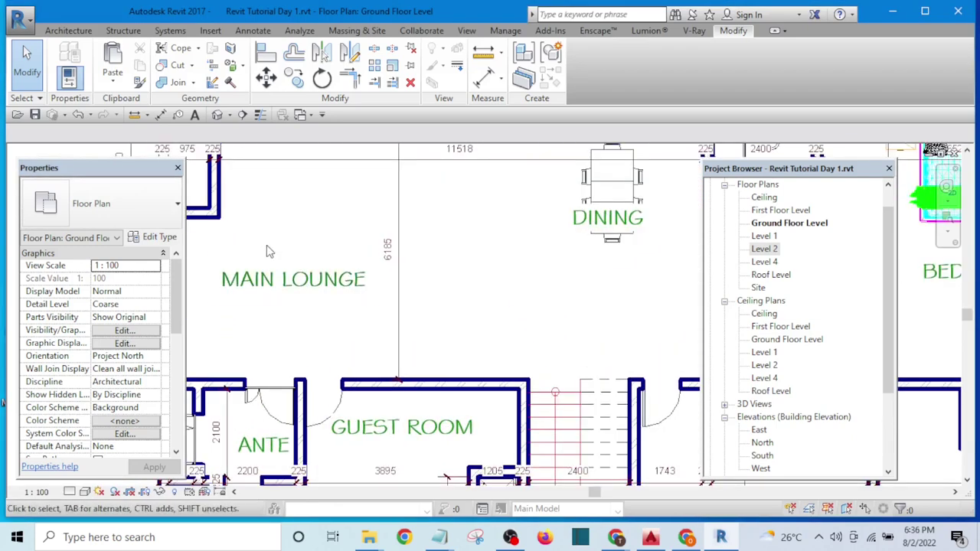
middle_click_drag(310, 295, 466, 376)
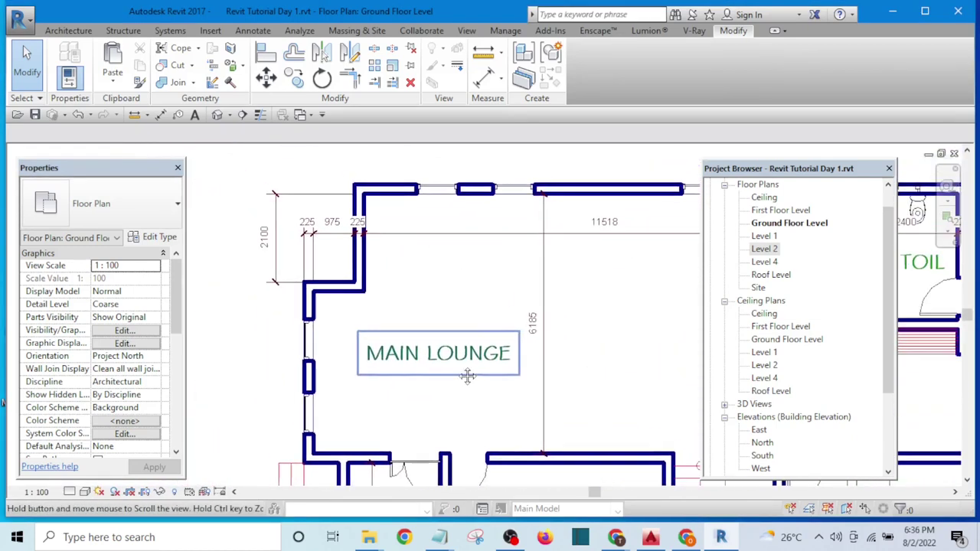
scroll(466, 376, "up", 5)
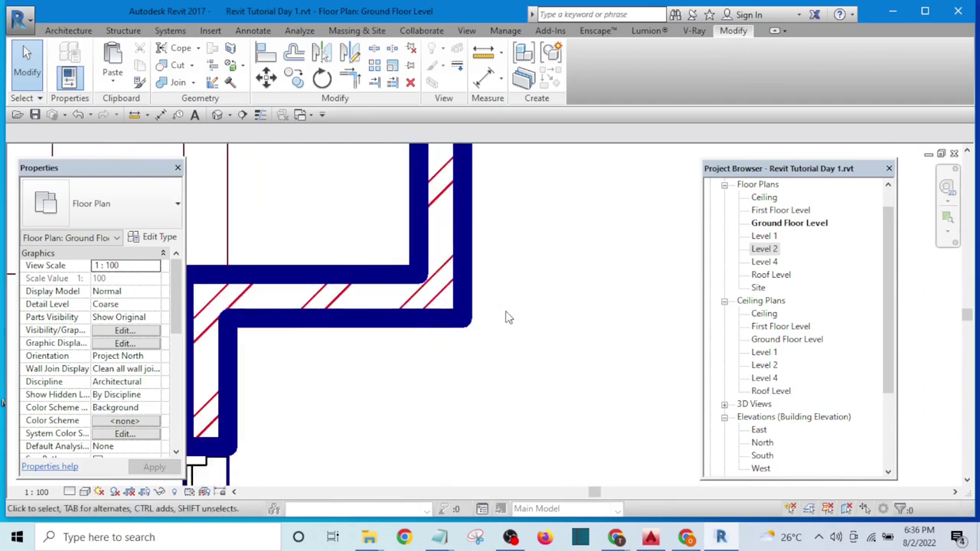
scroll(365, 339, "down", 4)
scroll(405, 331, "up", 4)
scroll(429, 237, "up", 4)
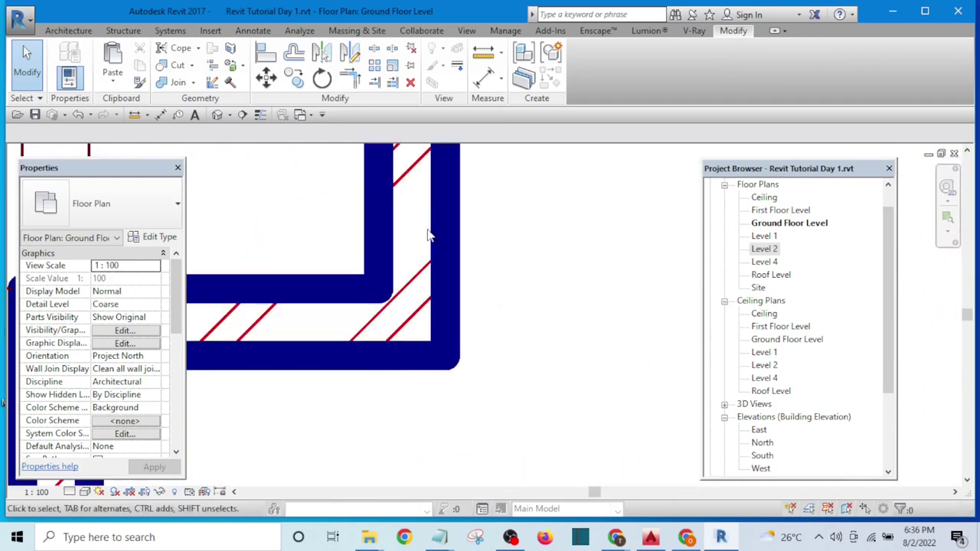
scroll(279, 325, "down", 5)
scroll(279, 325, "down", 4)
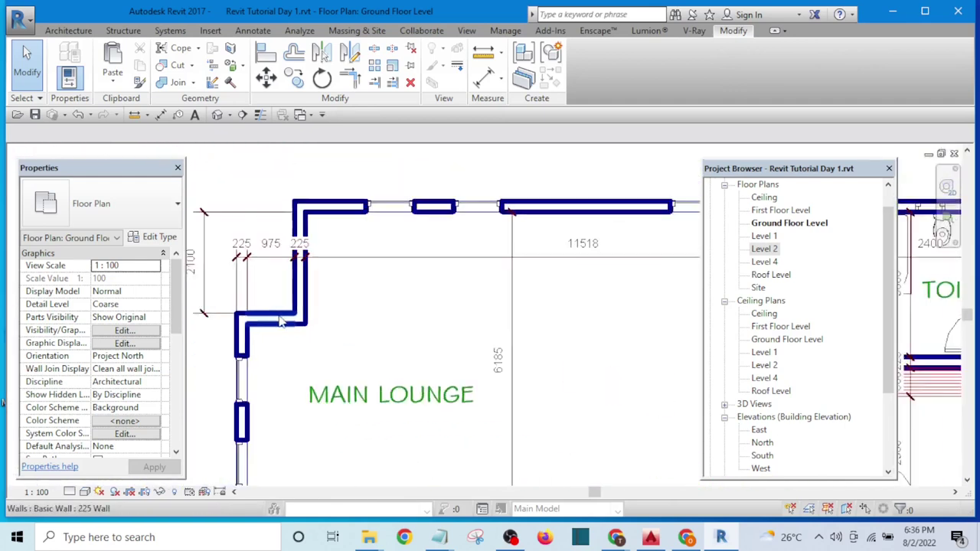
middle_click_drag(514, 340, 299, 271)
scroll(476, 250, "up", 3)
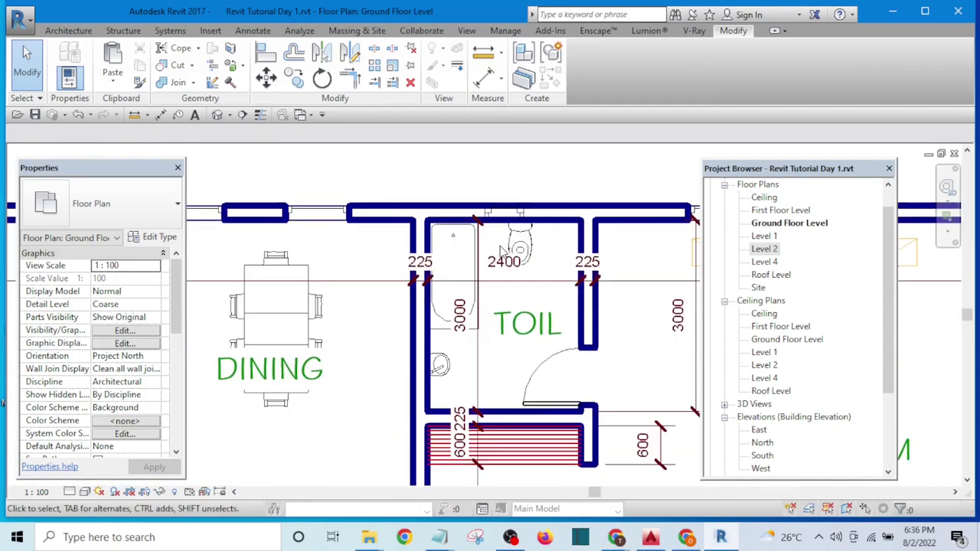
middle_click_drag(525, 291, 435, 260)
scroll(387, 262, "down", 4)
middle_click_drag(386, 360, 390, 329)
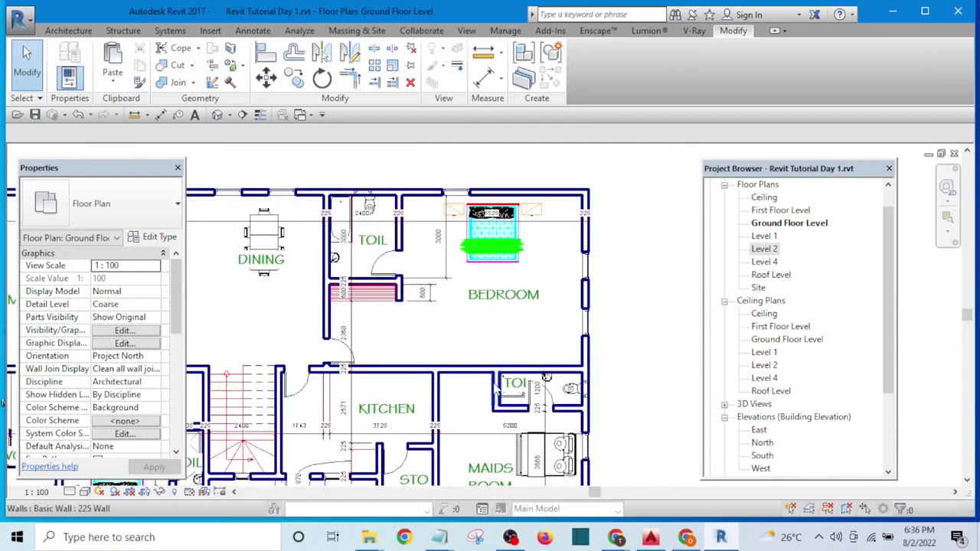
Zoom in on the top walls of the Ground Floor plan, then bring up the Manage tools.
scroll(475, 383, "up", 2)
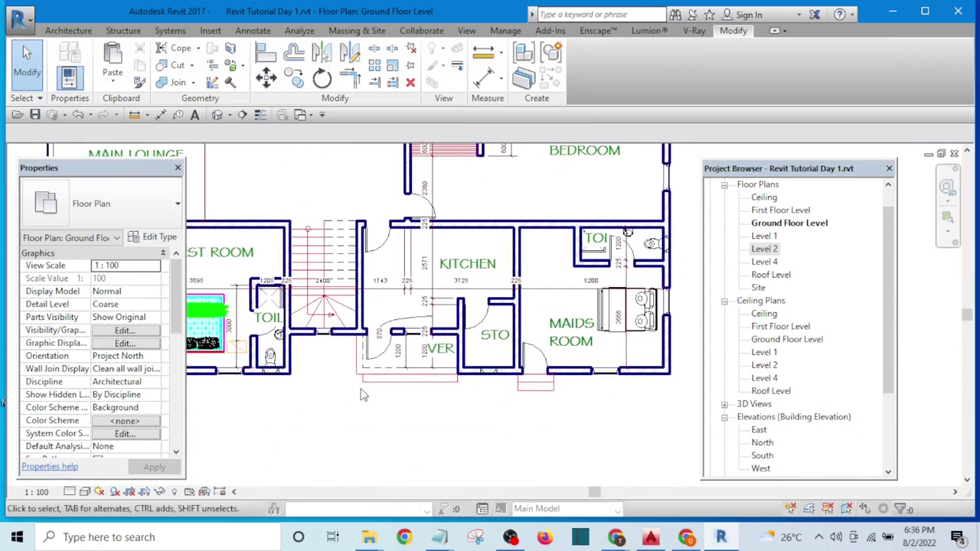
scroll(360, 392, "up", 2)
scroll(246, 331, "down", 4)
scroll(253, 330, "up", 3)
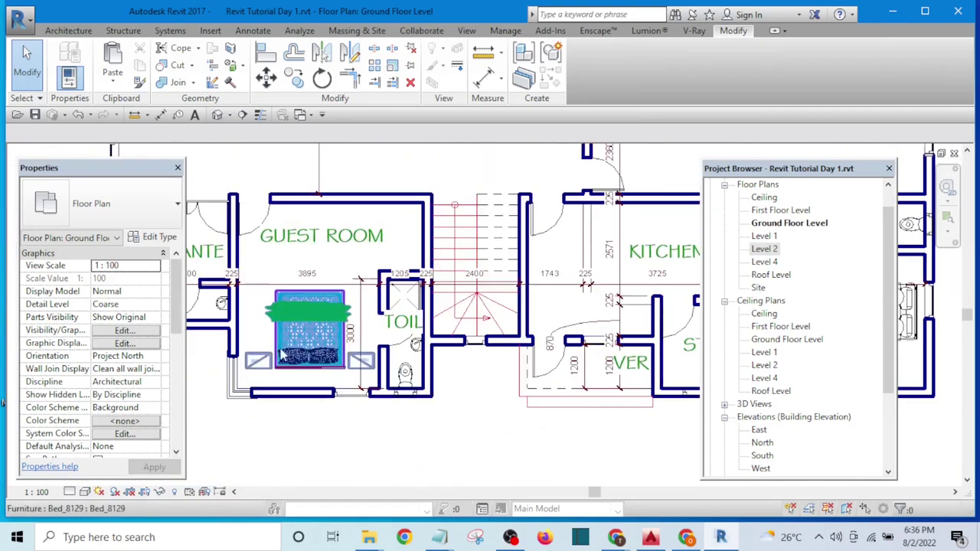
scroll(360, 340, "down", 2)
scroll(369, 341, "up", 1)
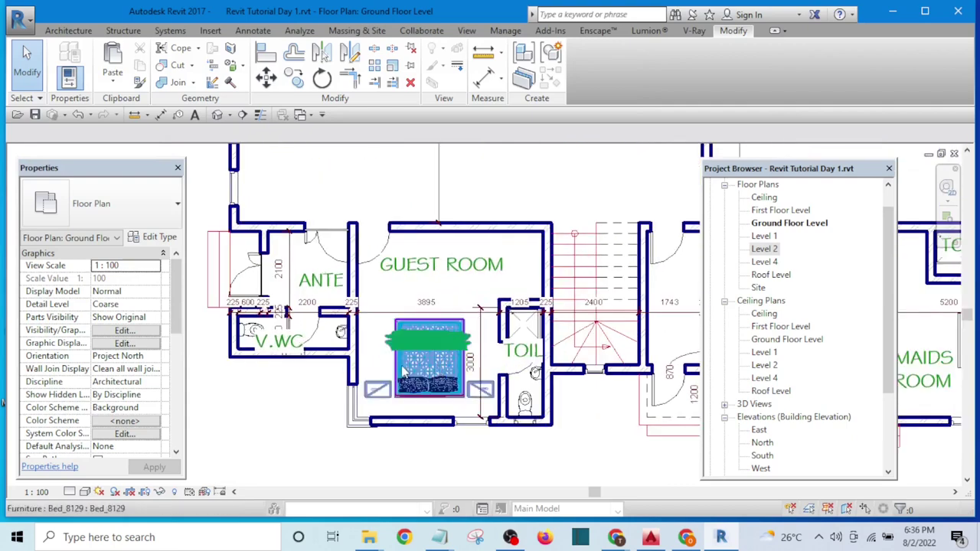
scroll(336, 340, "up", 4)
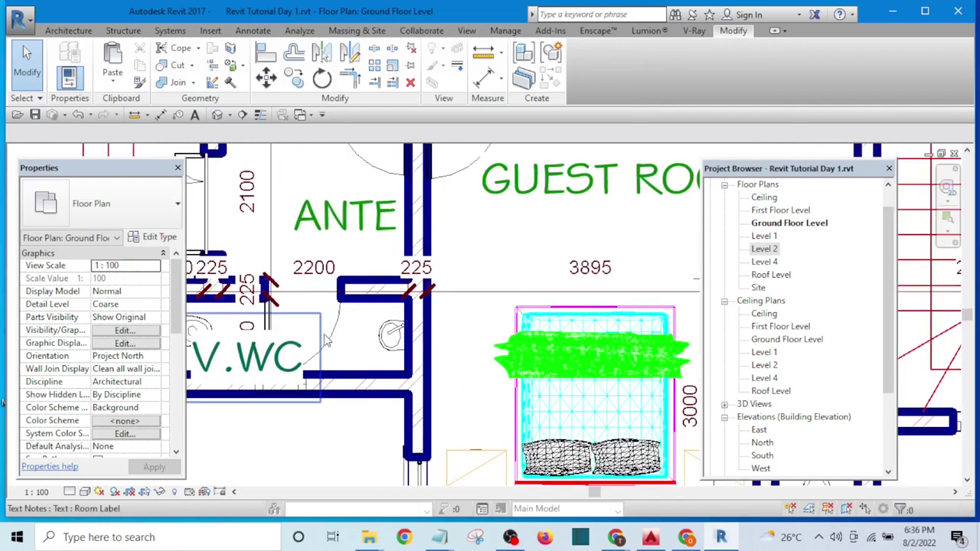
scroll(326, 344, "down", 6)
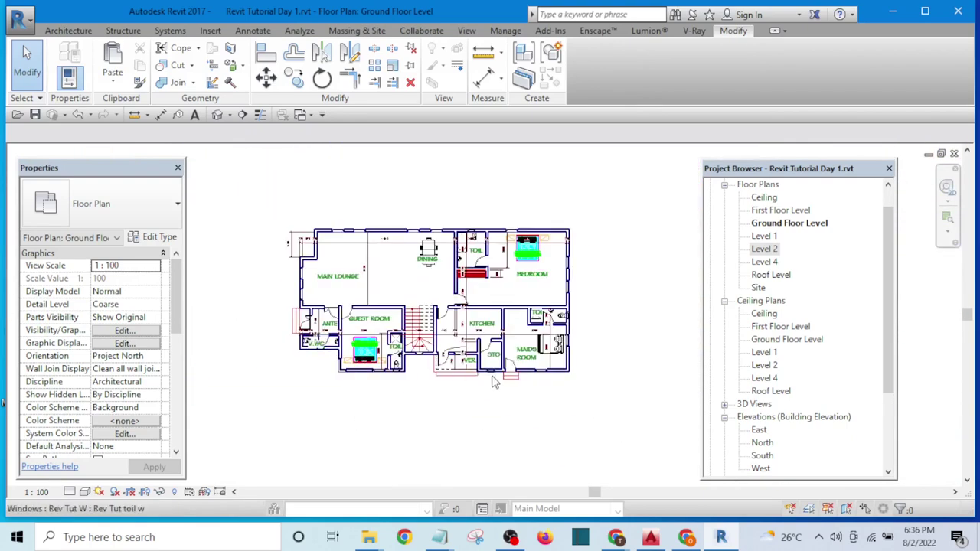
scroll(521, 360, "up", 3)
scroll(499, 363, "up", 2)
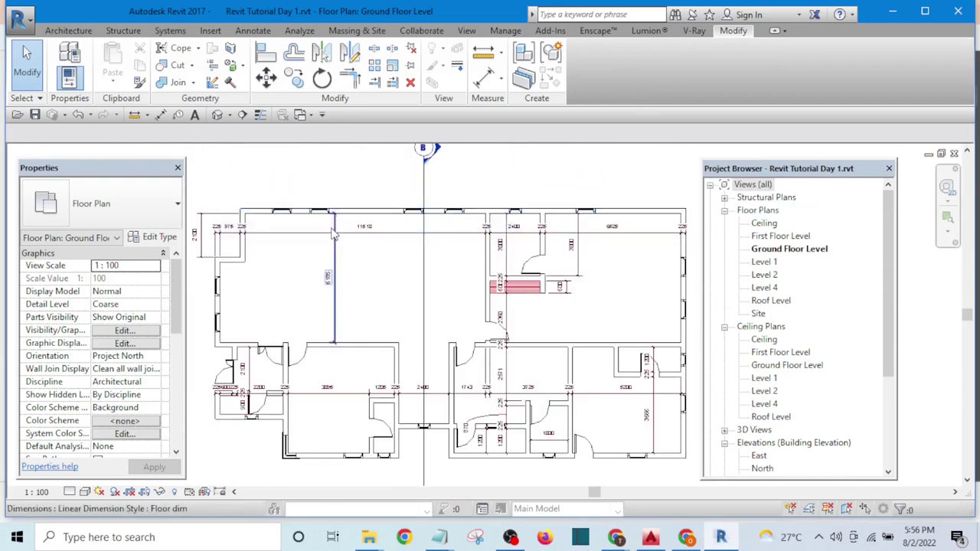
scroll(442, 326, "down", 2)
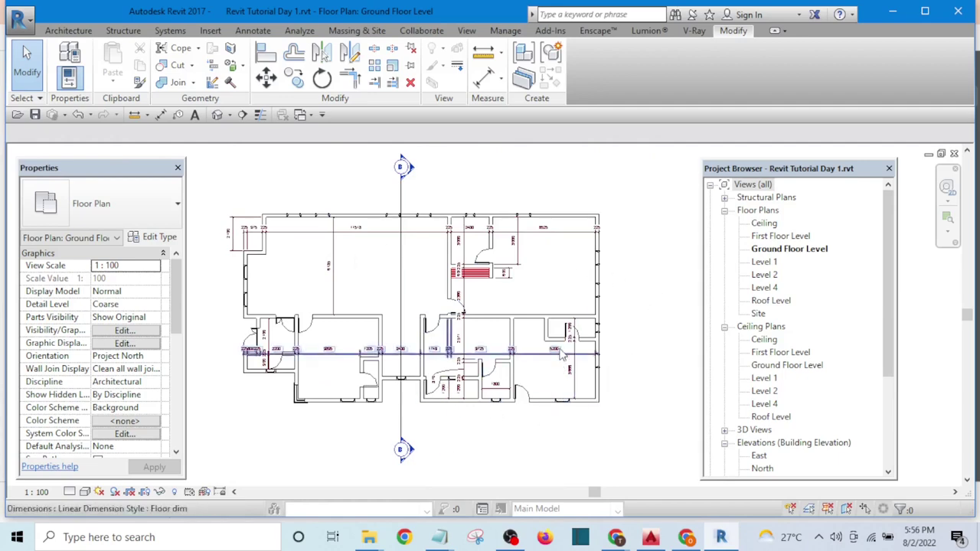
scroll(561, 301, "up", 1)
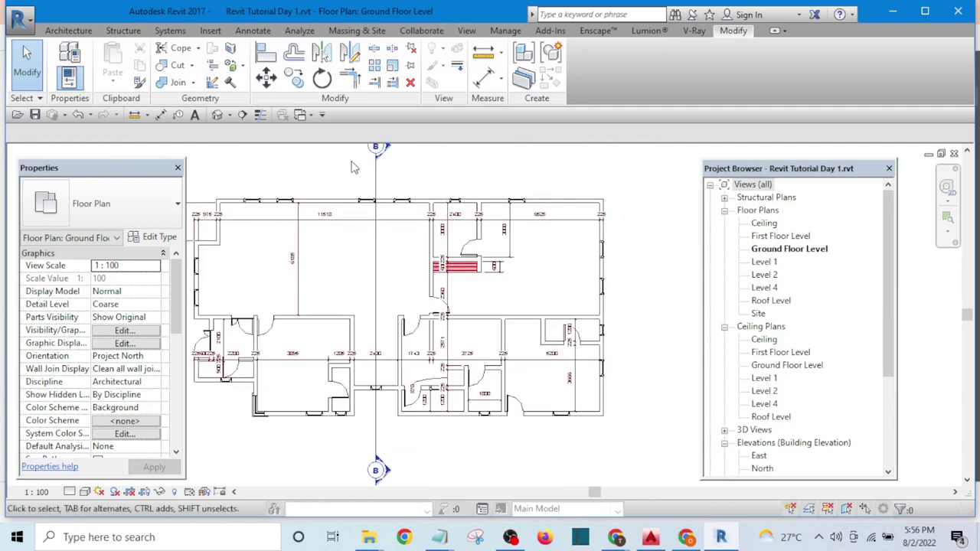
scroll(360, 182, "down", 1)
scroll(363, 186, "up", 4)
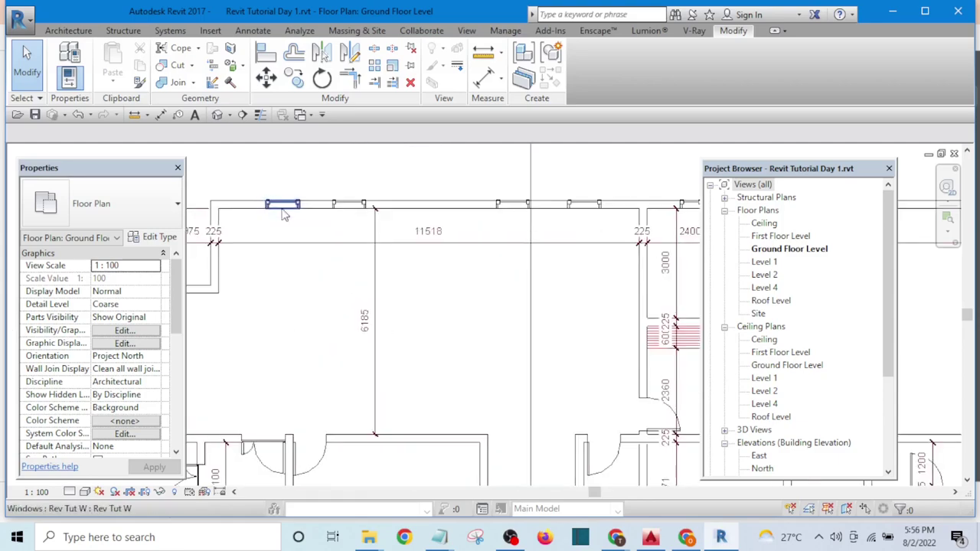
scroll(431, 220, "down", 4)
scroll(378, 390, "up", 4)
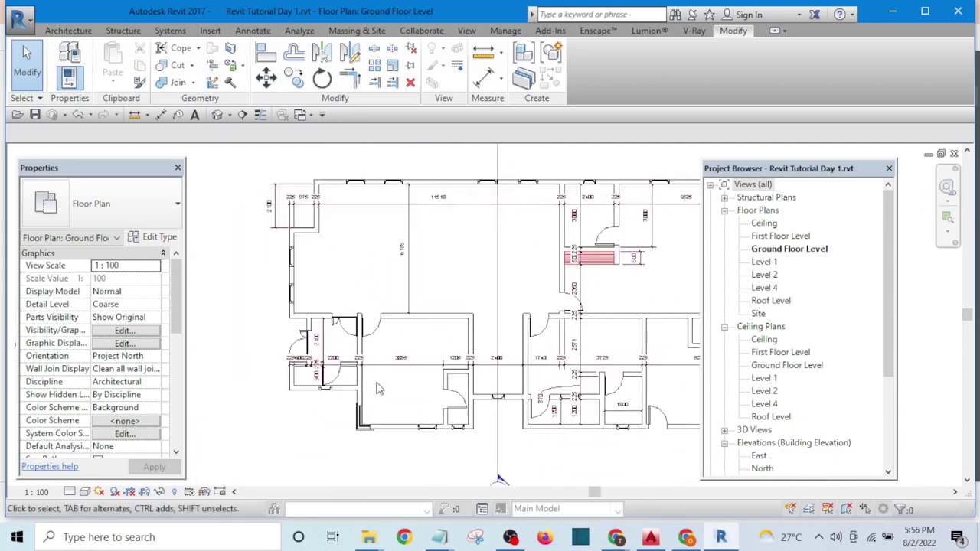
scroll(342, 401, "up", 1)
scroll(342, 401, "down", 4)
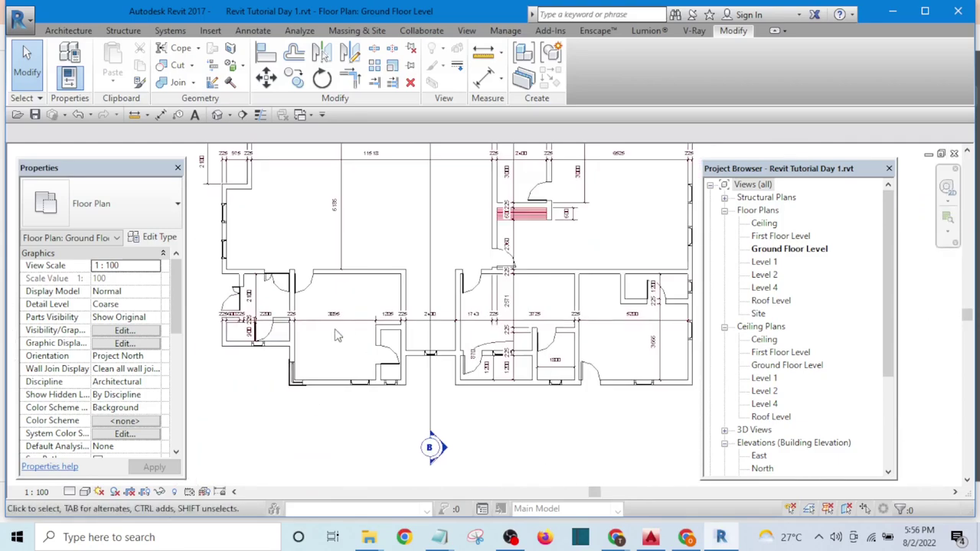
scroll(313, 351, "up", 4)
scroll(322, 353, "down", 1)
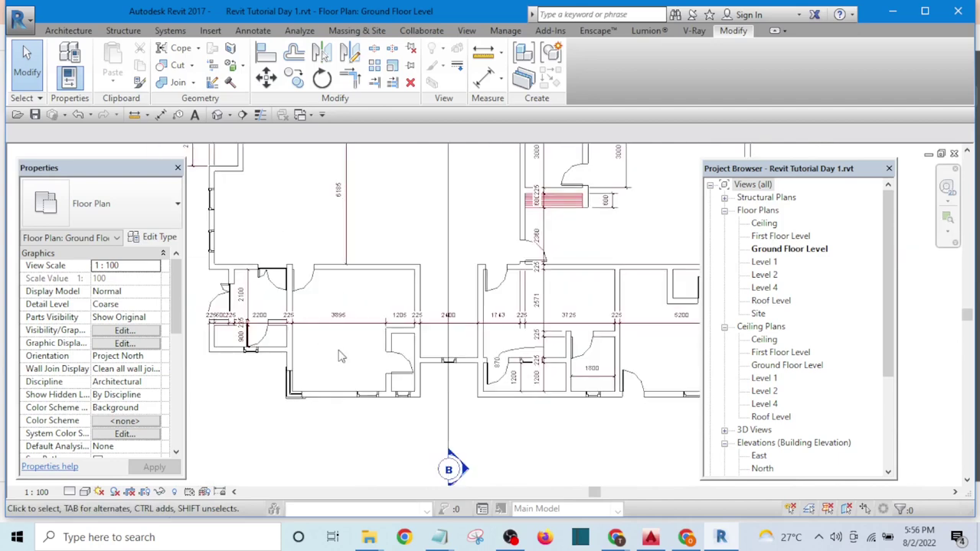
scroll(341, 356, "down", 1)
scroll(328, 372, "down", 1)
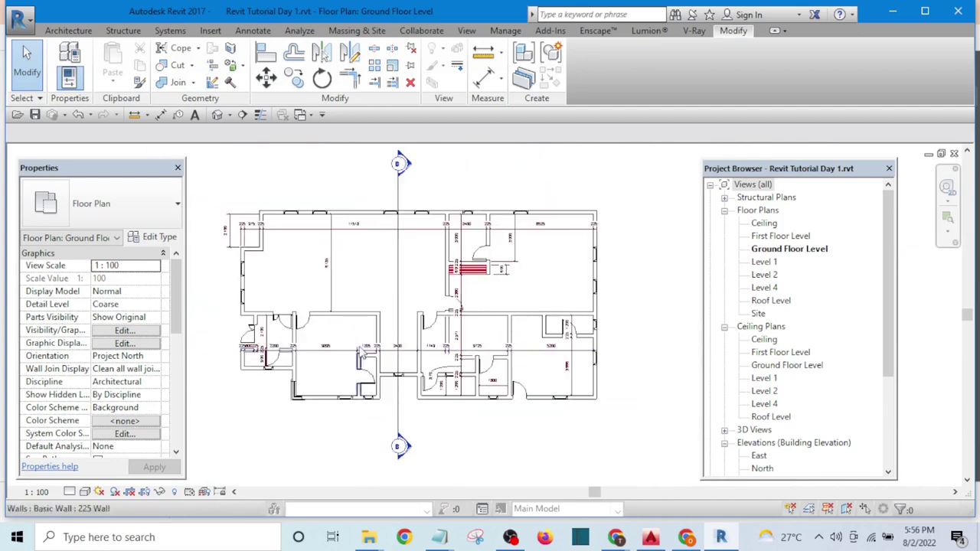
scroll(249, 314, "up", 2)
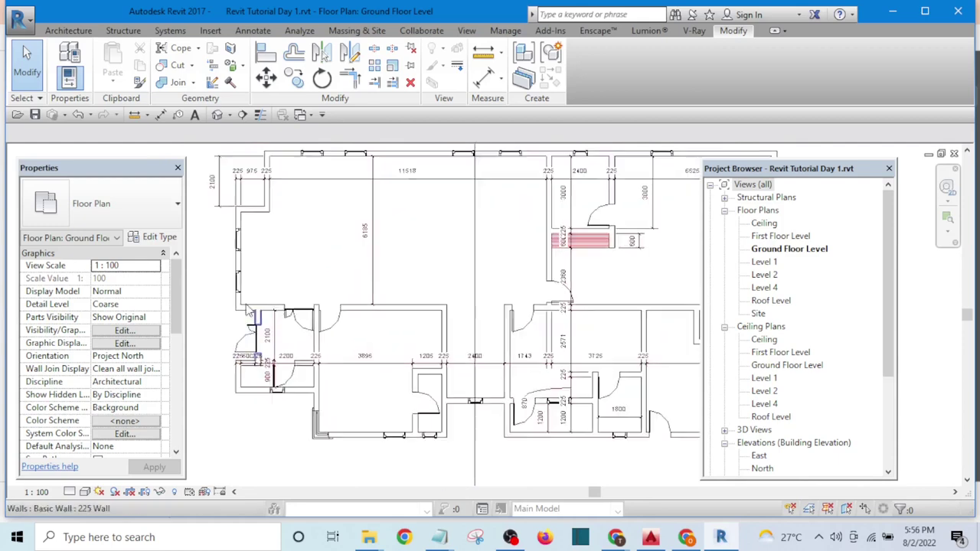
scroll(249, 311, "up", 5)
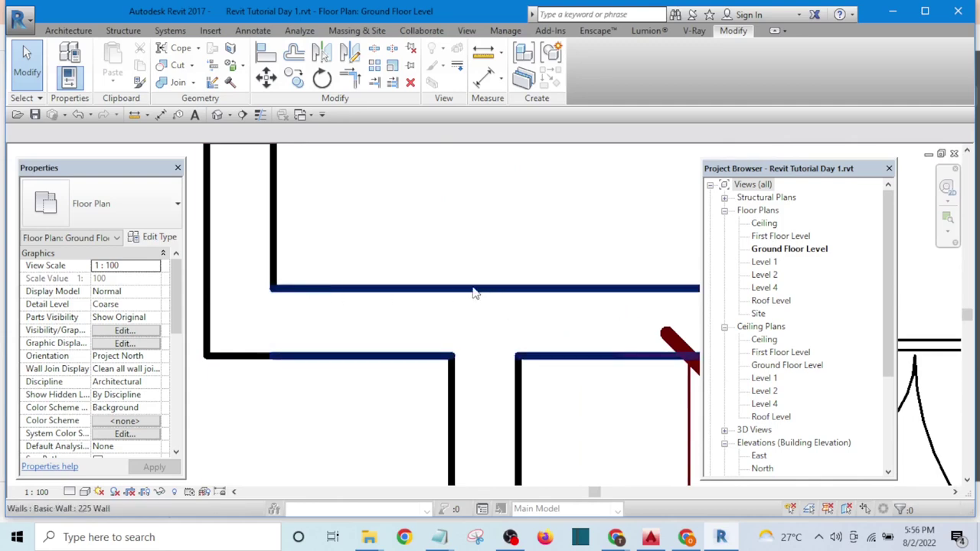
scroll(352, 302, "up", 4)
scroll(348, 304, "up", 6)
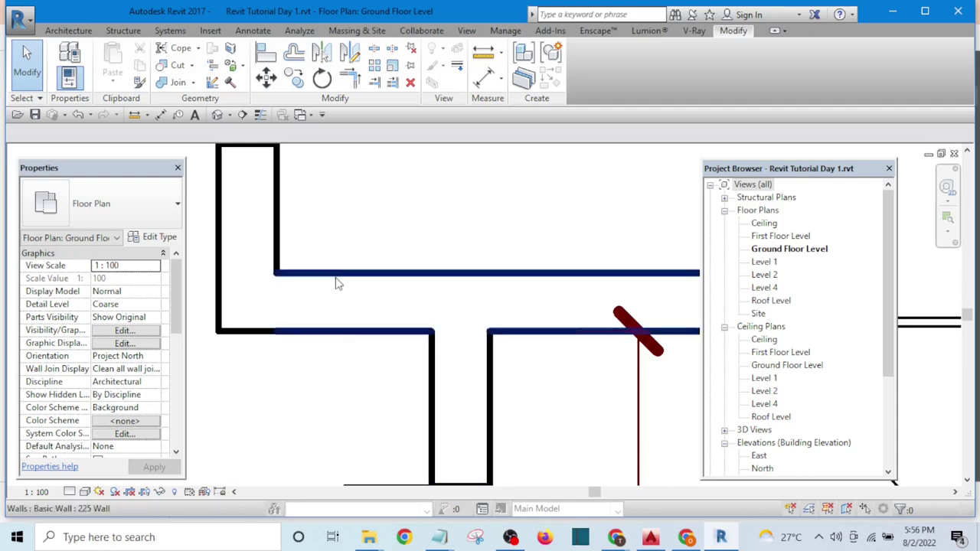
scroll(344, 272, "down", 3)
scroll(386, 327, "up", 2)
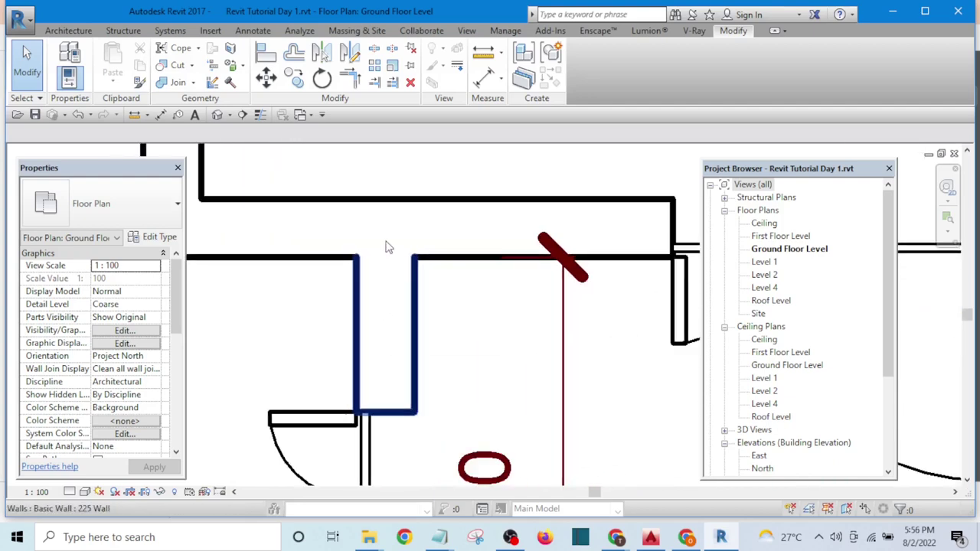
scroll(393, 323, "down", 4)
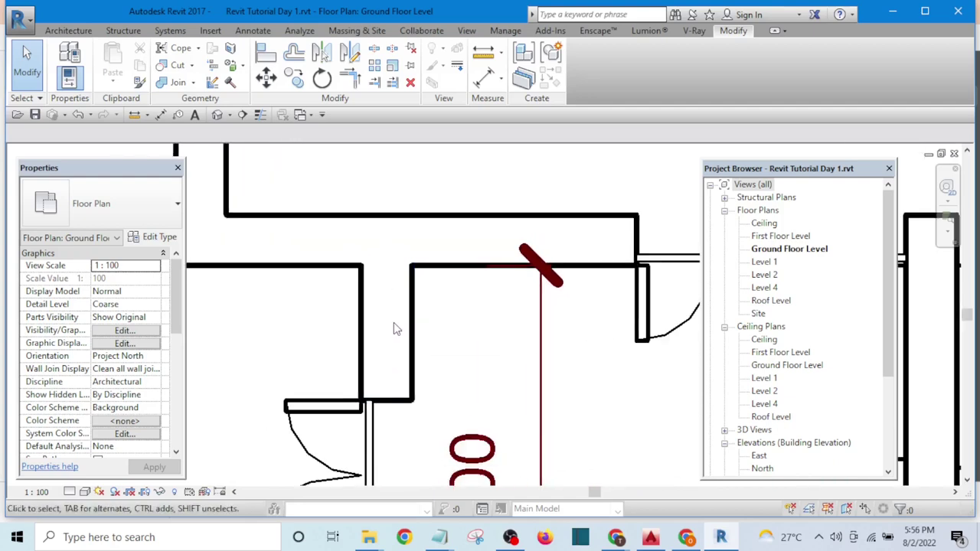
scroll(430, 348, "down", 5)
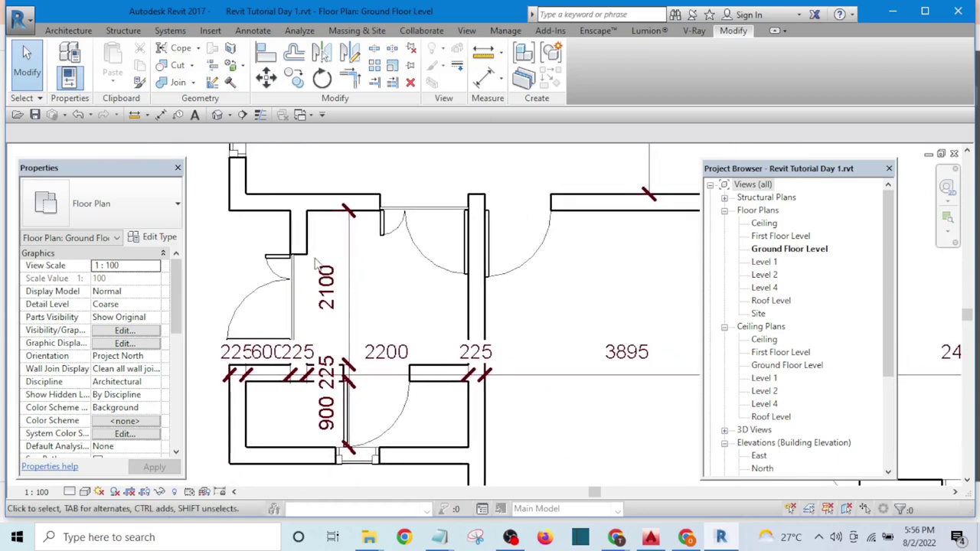
scroll(451, 301, "up", 3)
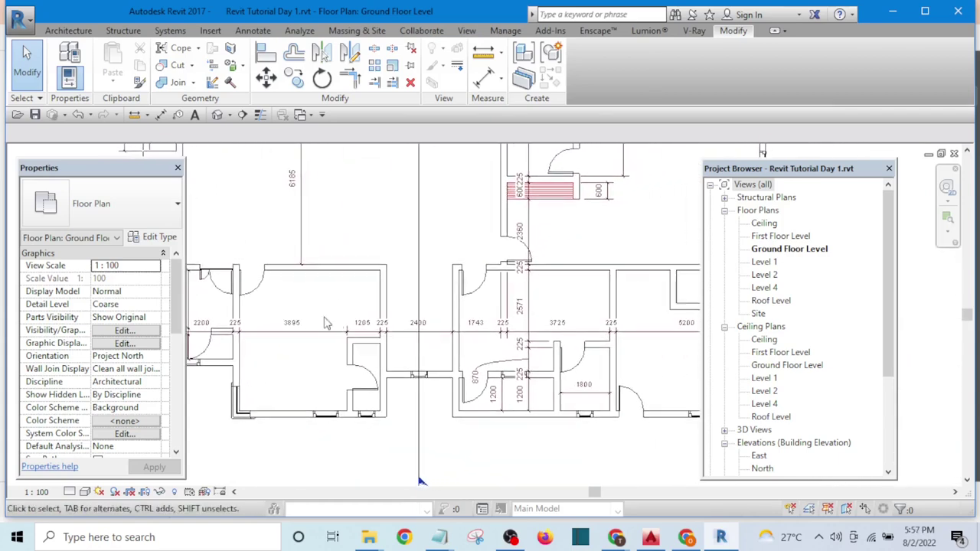
scroll(416, 279, "up", 2)
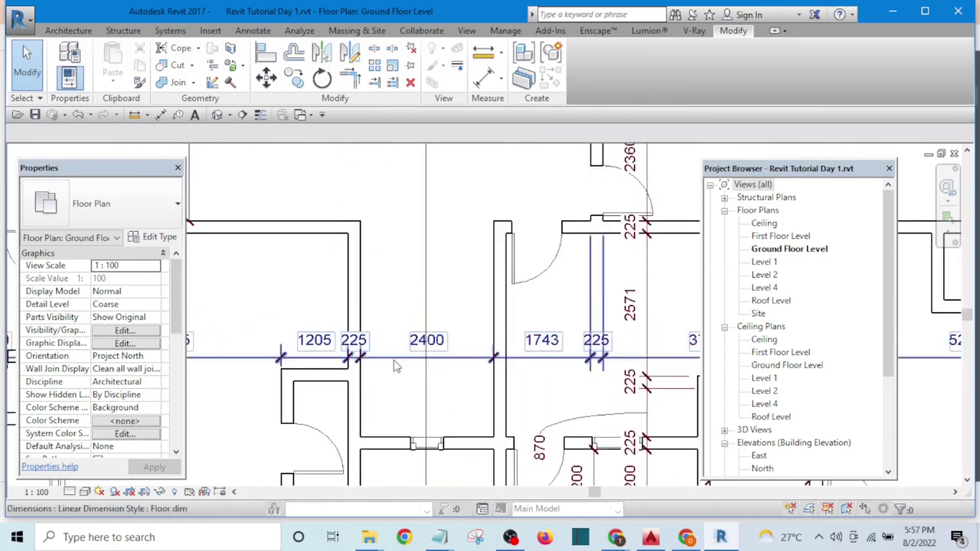
scroll(352, 357, "down", 3)
scroll(512, 381, "down", 2)
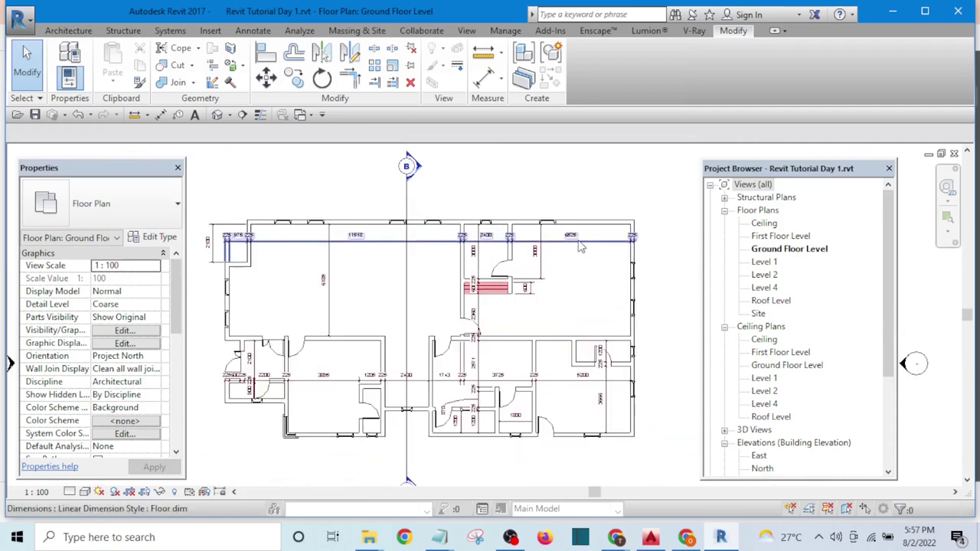
scroll(532, 328, "up", 3)
scroll(476, 329, "down", 2)
scroll(476, 329, "down", 2)
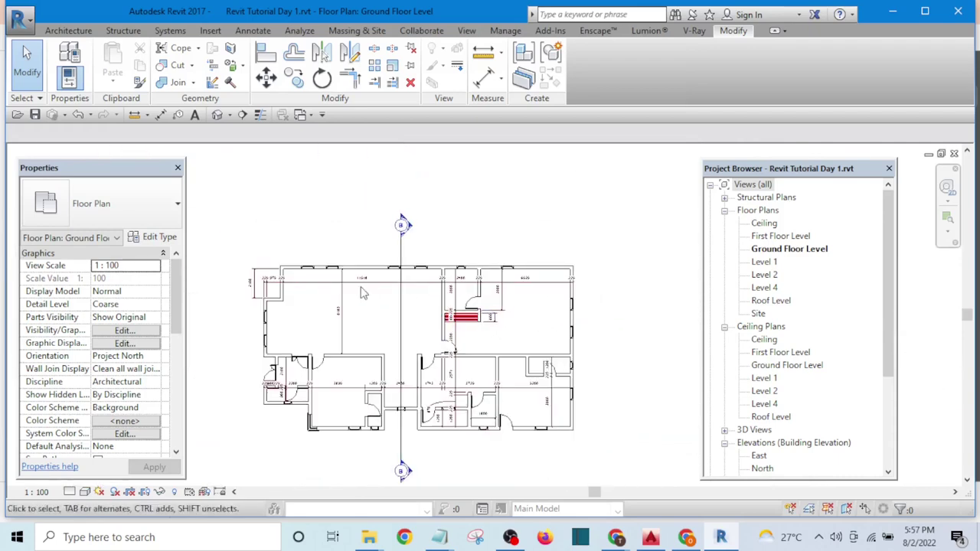
scroll(463, 291, "up", 6)
scroll(459, 279, "down", 2)
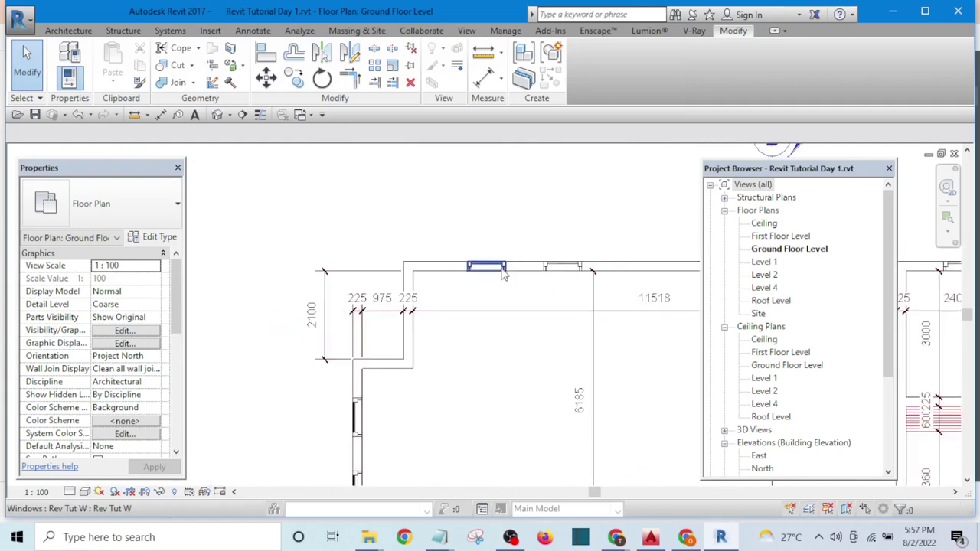
scroll(421, 272, "up", 5)
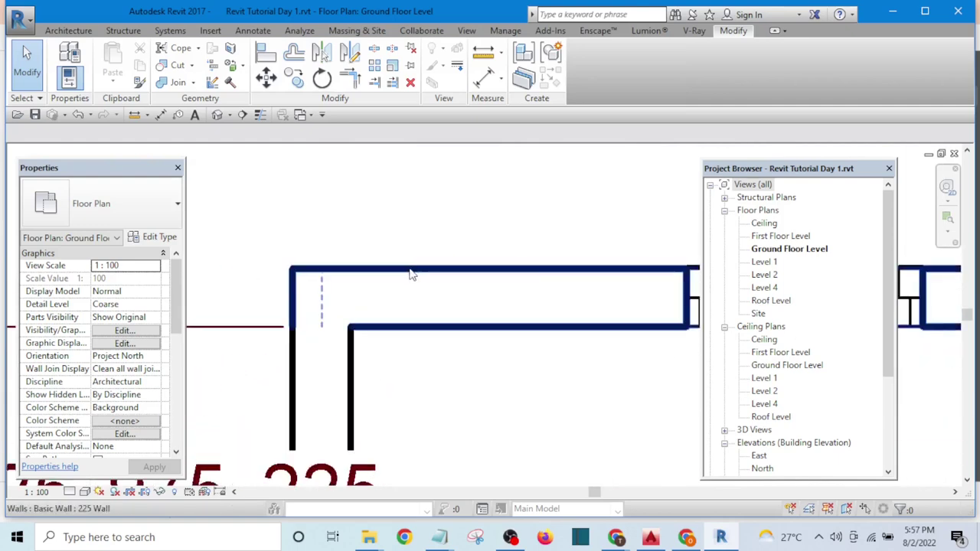
scroll(411, 274, "up", 3)
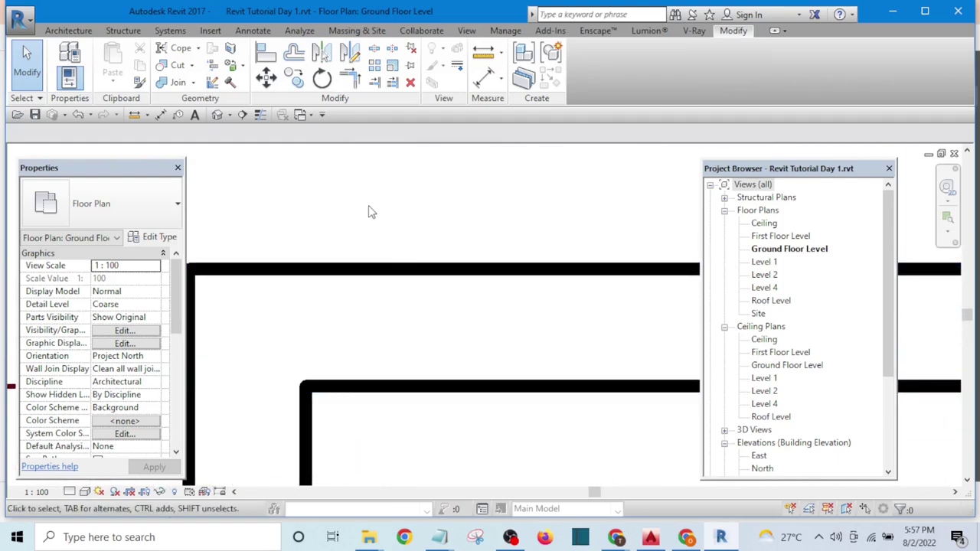
scroll(389, 280, "up", 2)
scroll(374, 261, "up", 1)
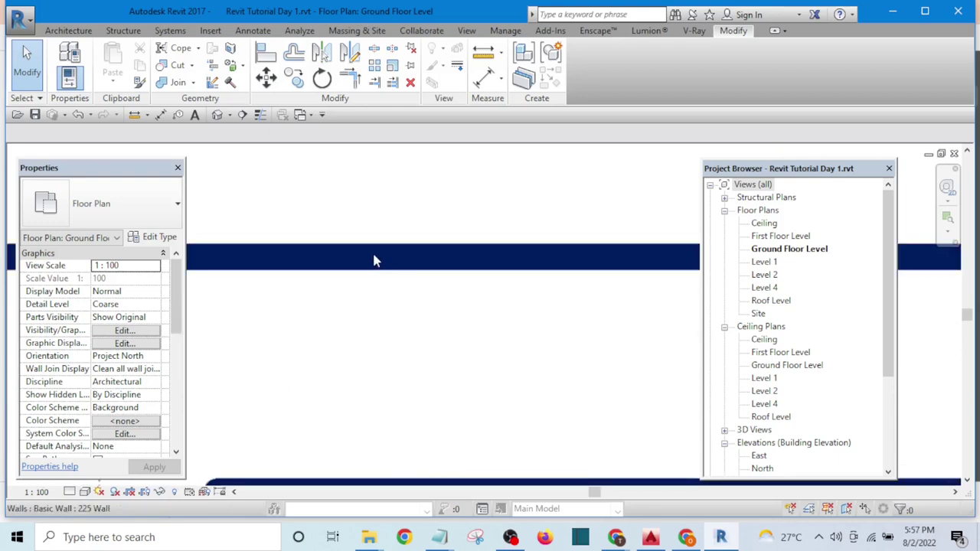
scroll(383, 282, "down", 4)
scroll(385, 278, "up", 3)
scroll(385, 274, "up", 1)
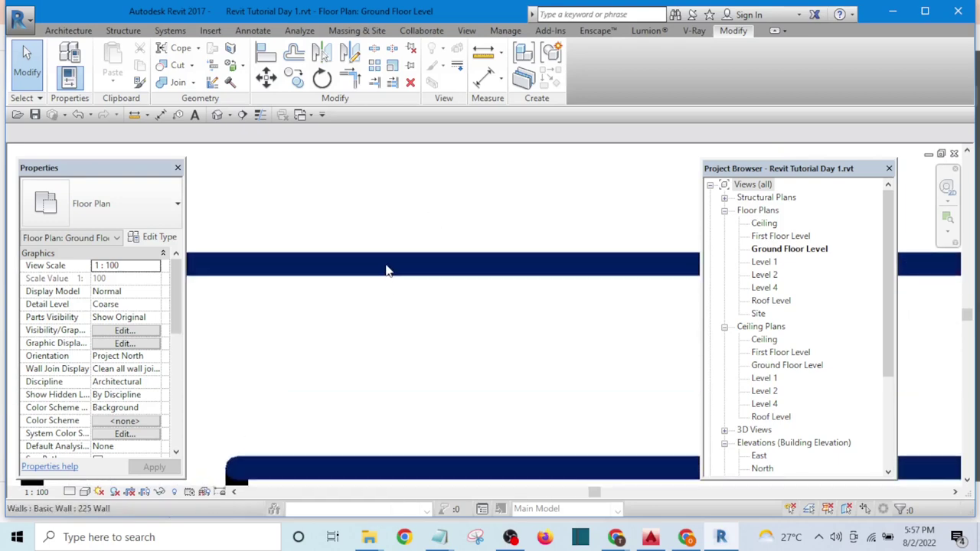
scroll(386, 269, "down", 3)
scroll(408, 265, "up", 2)
scroll(410, 268, "up", 2)
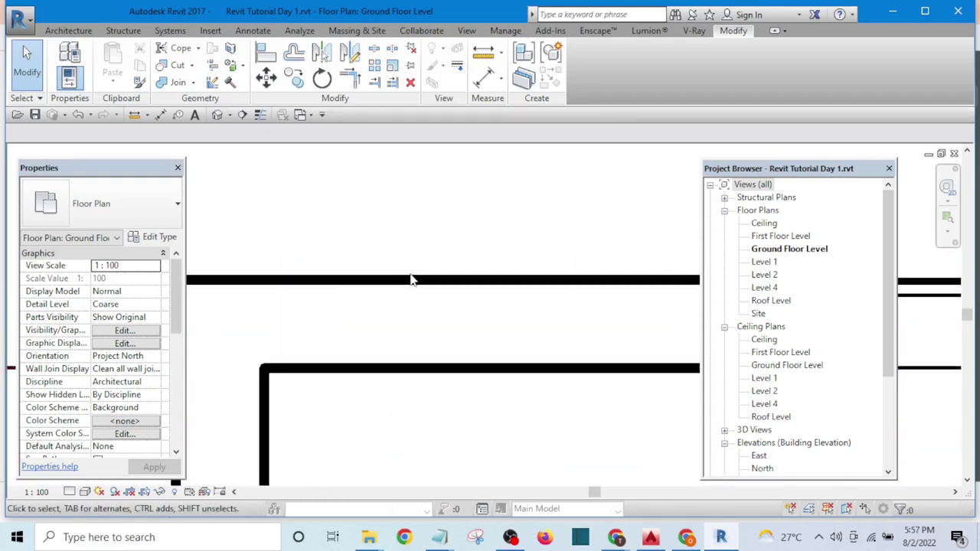
scroll(412, 288, "down", 4)
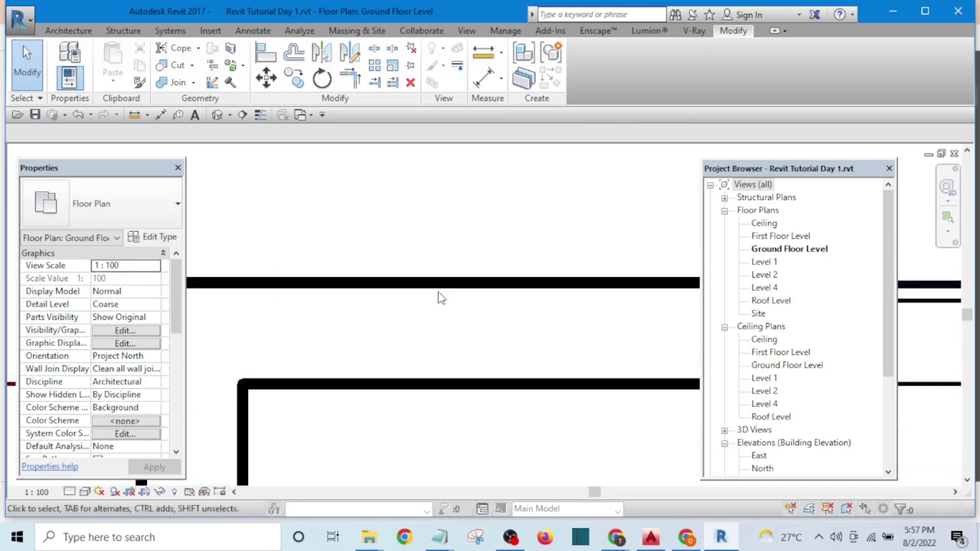
scroll(498, 276, "up", 3)
scroll(495, 276, "up", 1)
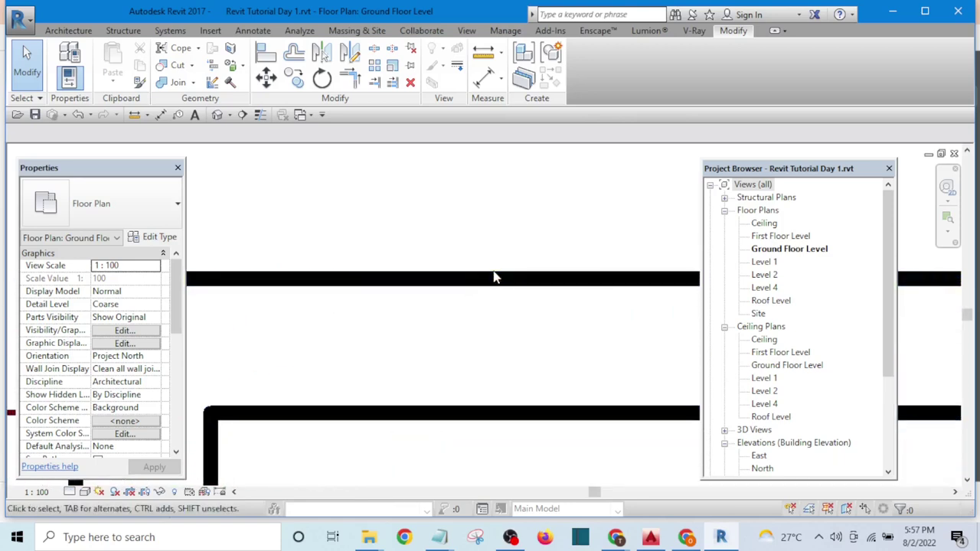
scroll(459, 268, "down", 3)
scroll(366, 265, "up", 1)
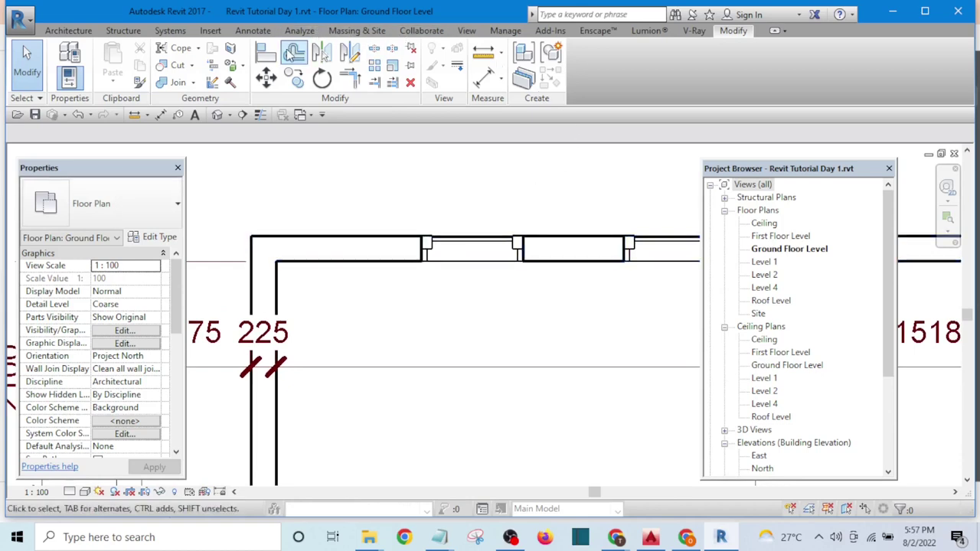
left_click(505, 30)
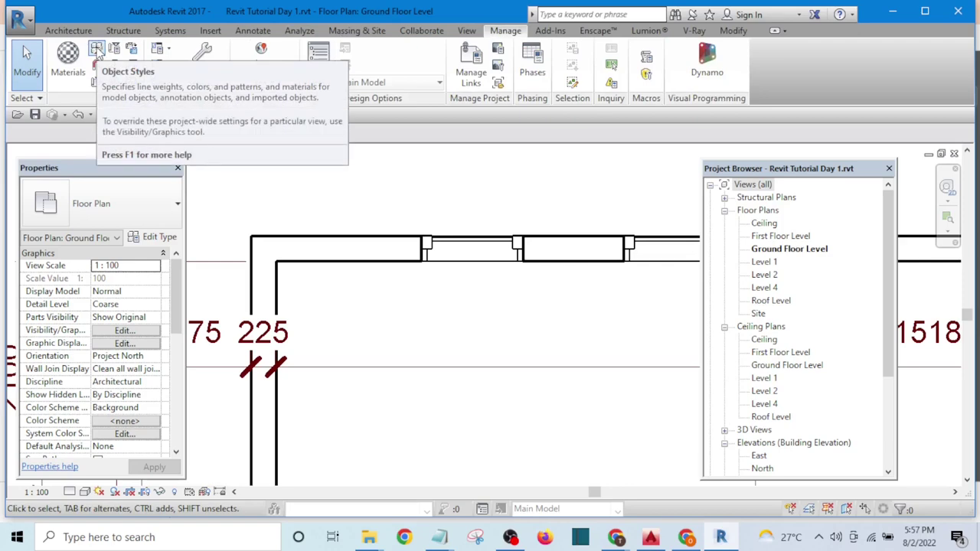
Open Object Styles and scroll the Model Objects list down to Walls.
left_click(97, 50)
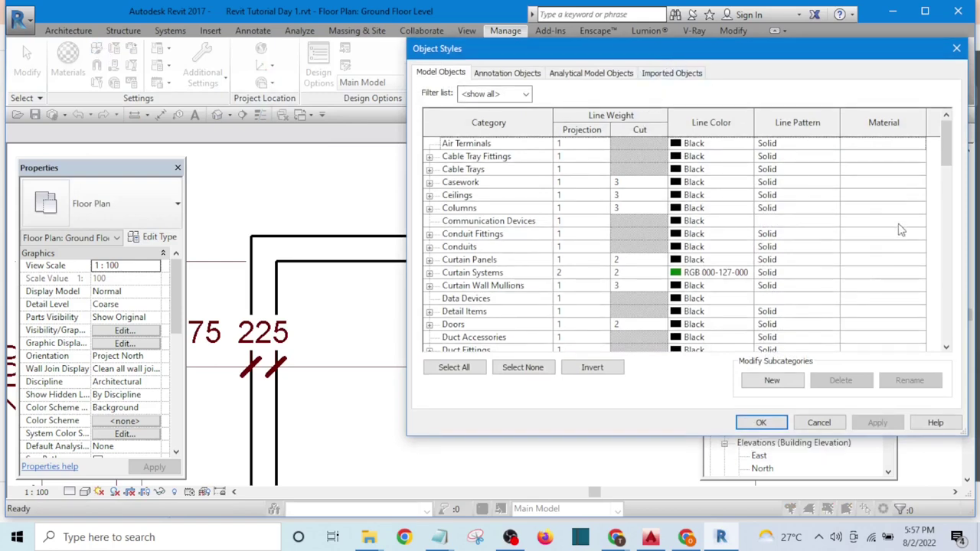
left_click_drag(947, 149, 954, 305)
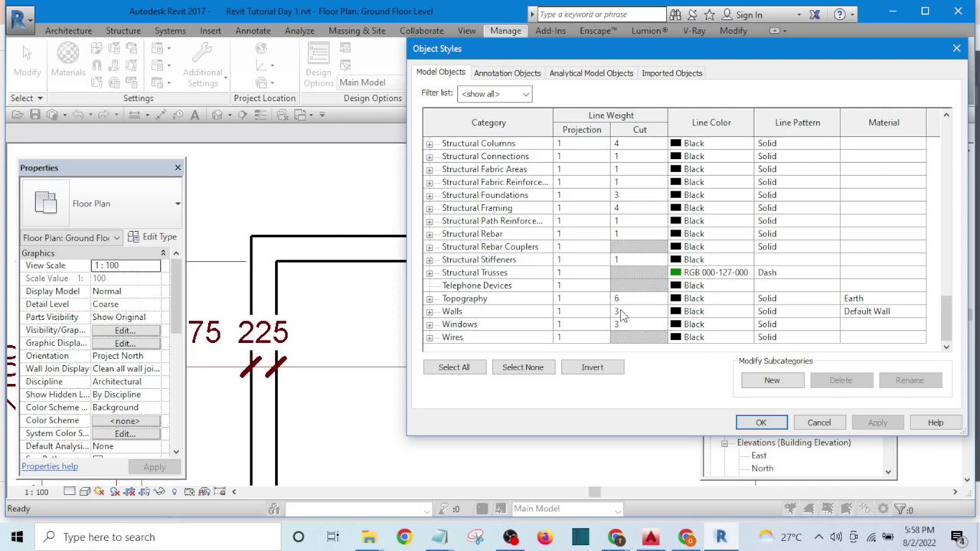
Set the Walls cut line weight to 7 and apply it.
left_click(662, 312)
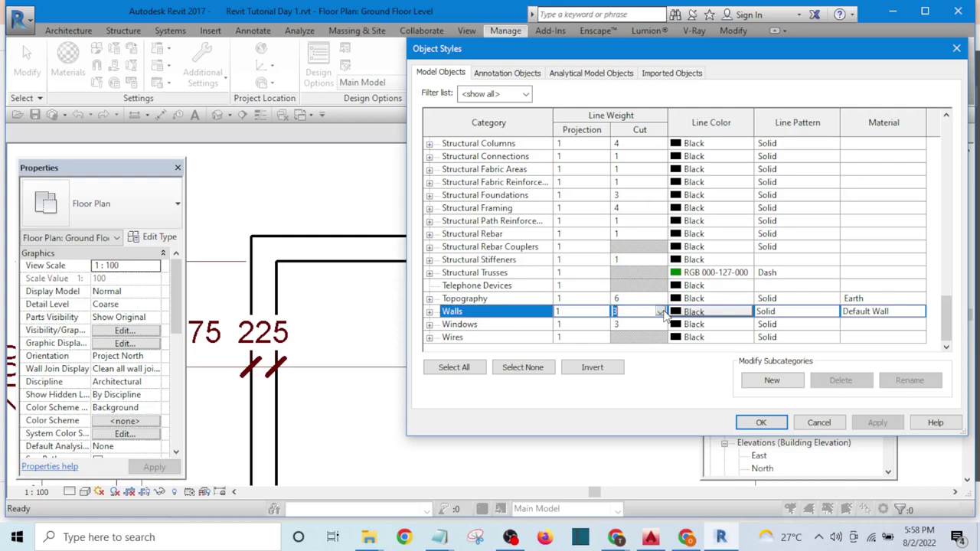
left_click(659, 312)
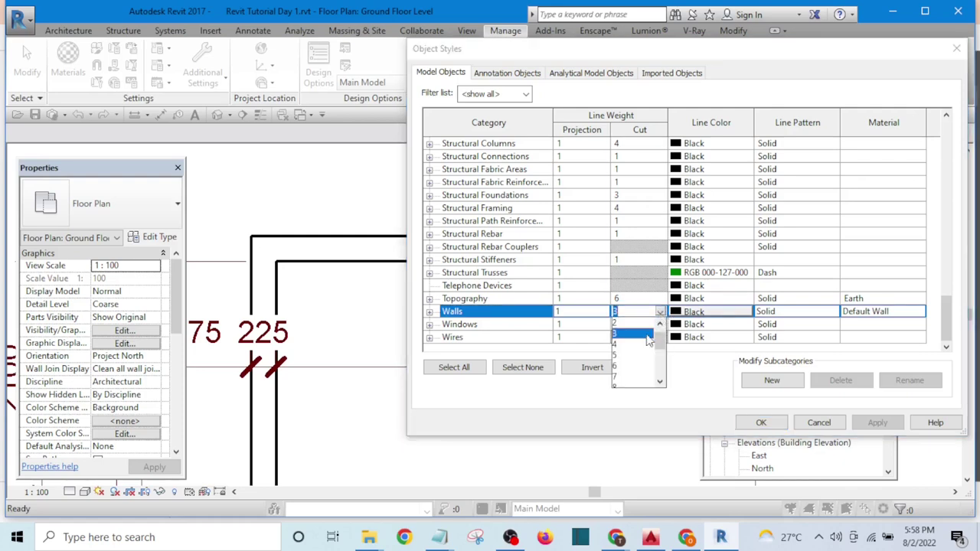
left_click(617, 378)
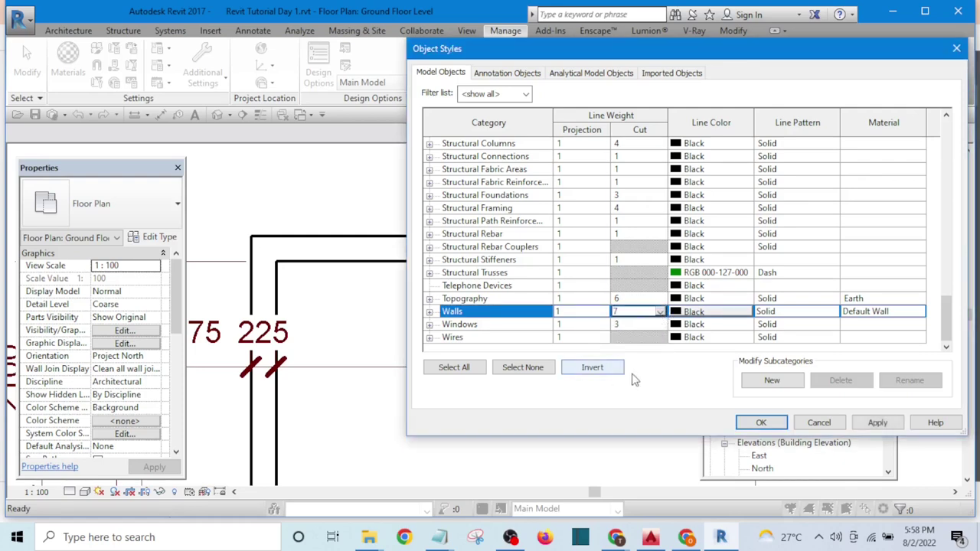
left_click(876, 423)
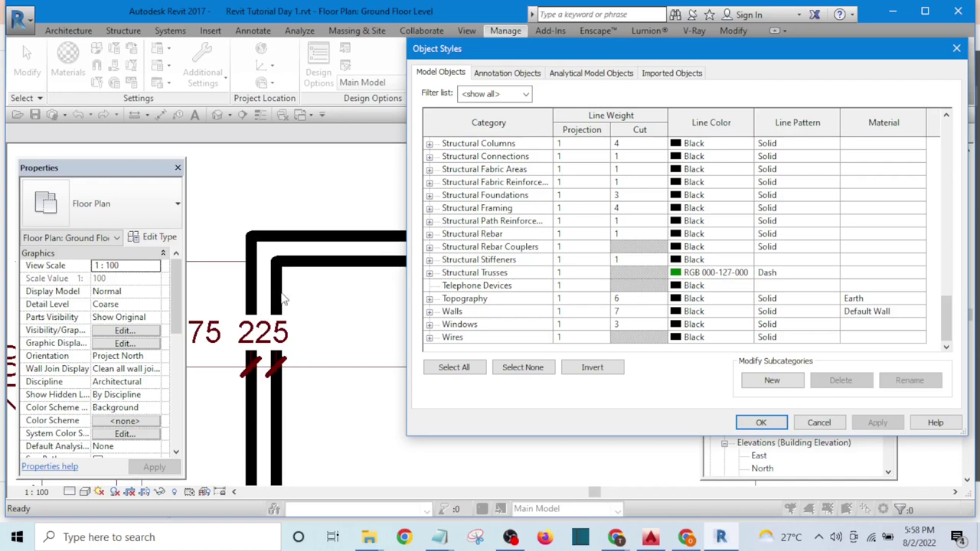
Change the Walls line colour to dark blue RGB 000-000-136 and apply it.
left_click(677, 300)
left_click(674, 310)
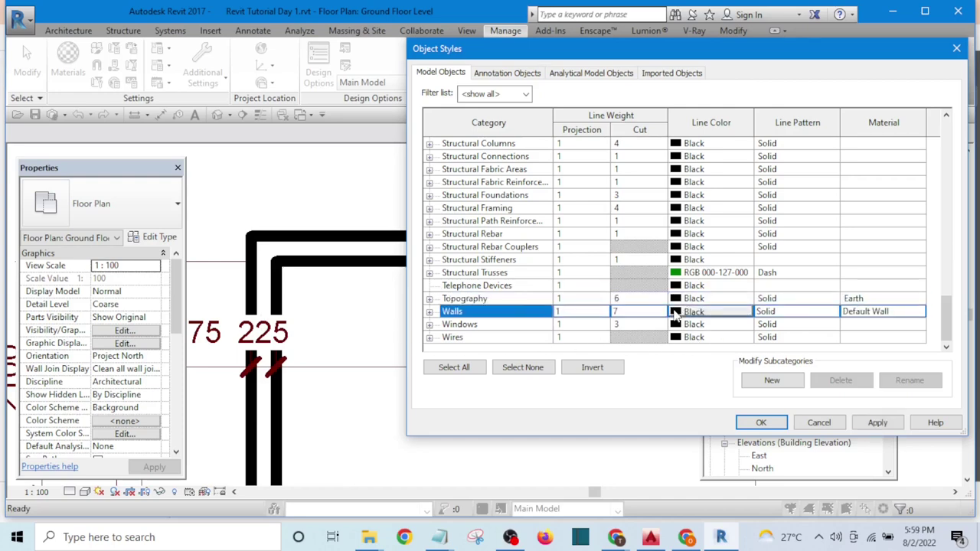
left_click(674, 314)
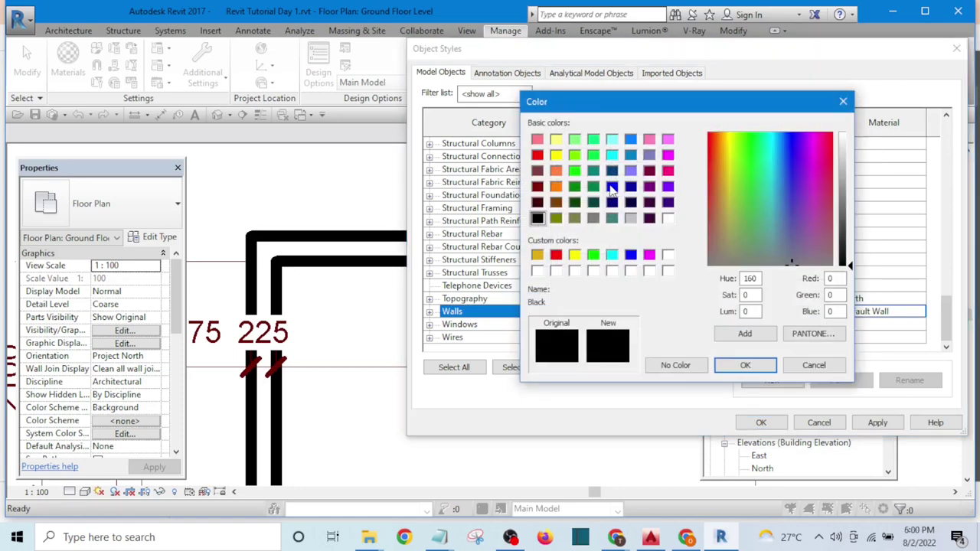
left_click(610, 188)
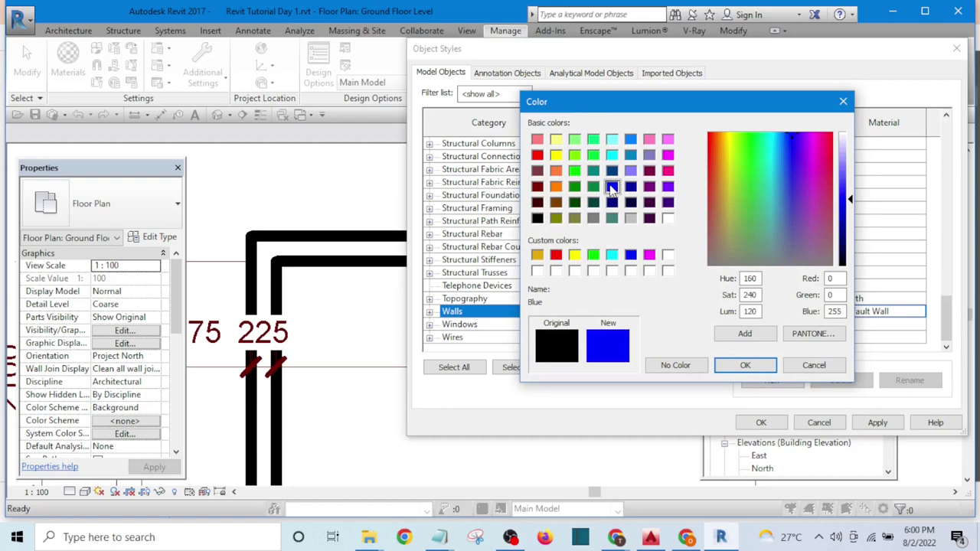
left_click_drag(849, 201, 849, 237)
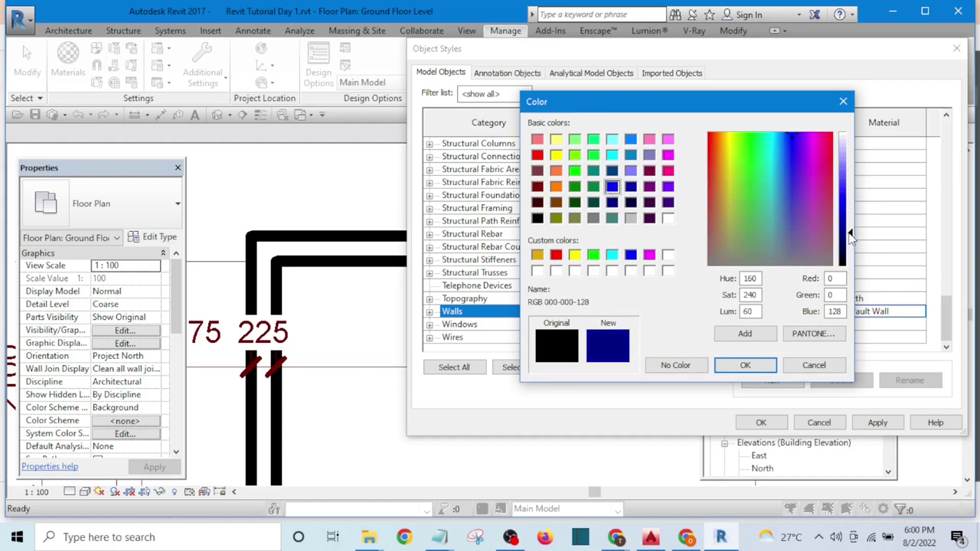
left_click(745, 366)
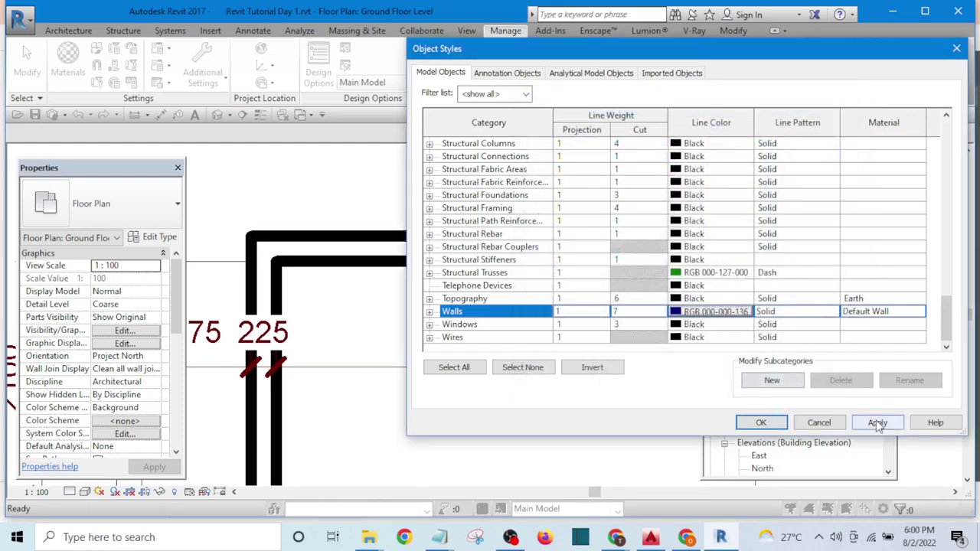
left_click(878, 423)
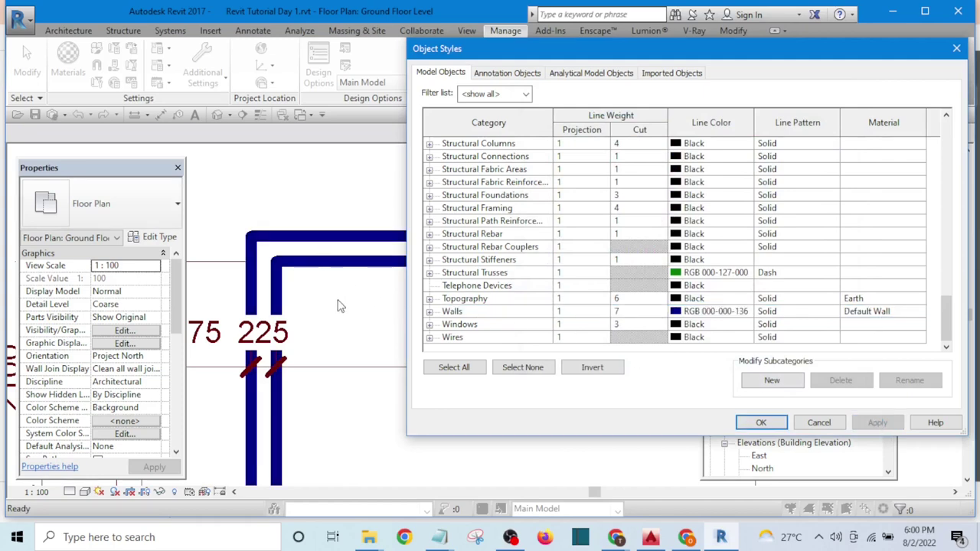
Set the Walls projection line weight to 2, apply it, and close Object Styles.
left_click(606, 316)
left_click(603, 314)
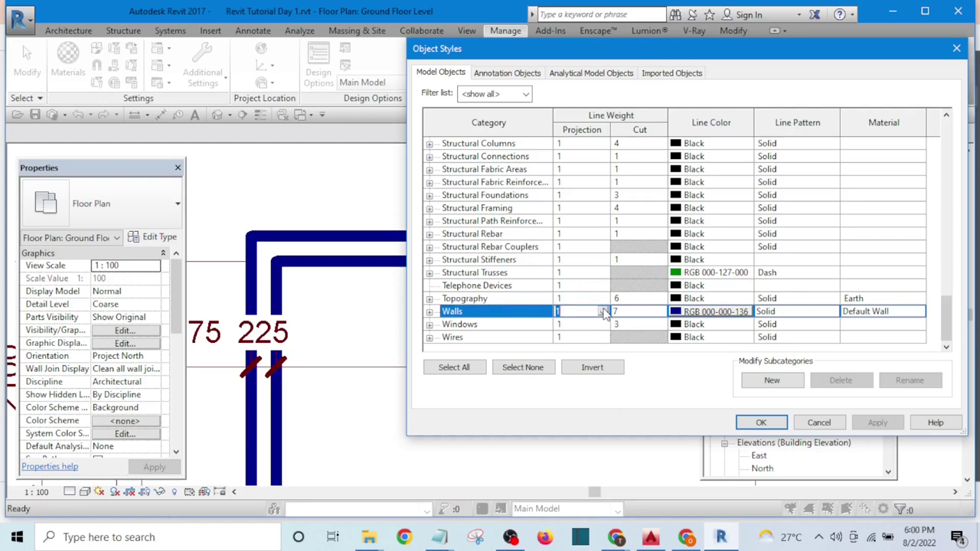
left_click(603, 311)
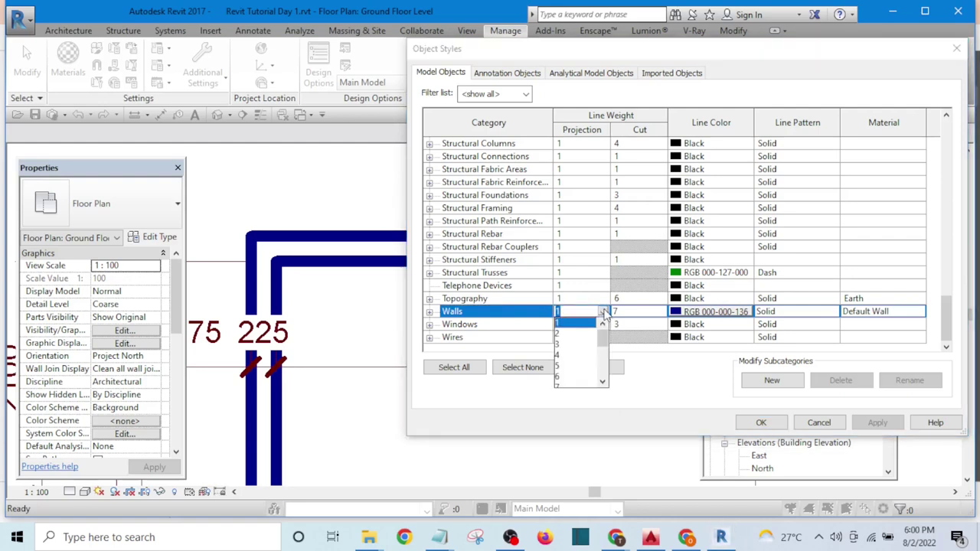
left_click(559, 335)
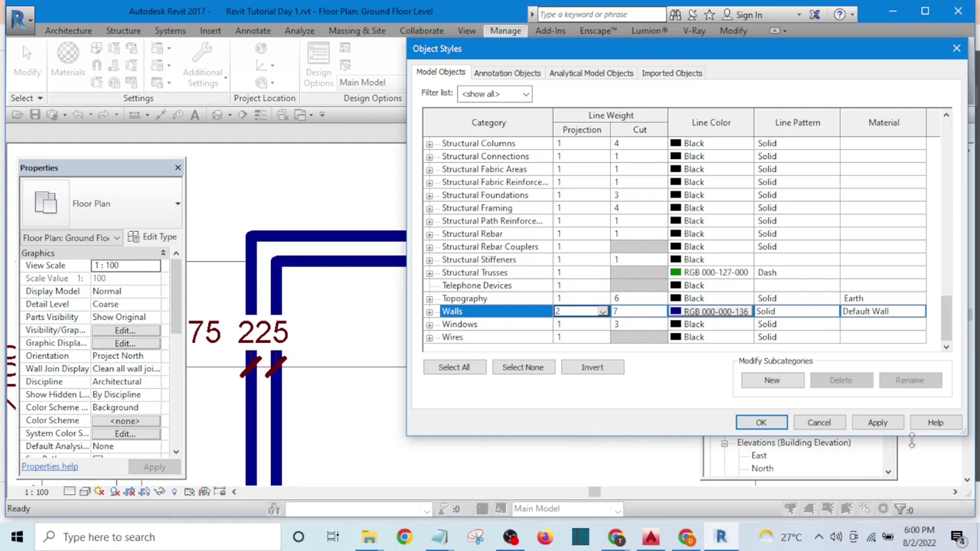
left_click(602, 312)
left_click(602, 312)
left_click(878, 423)
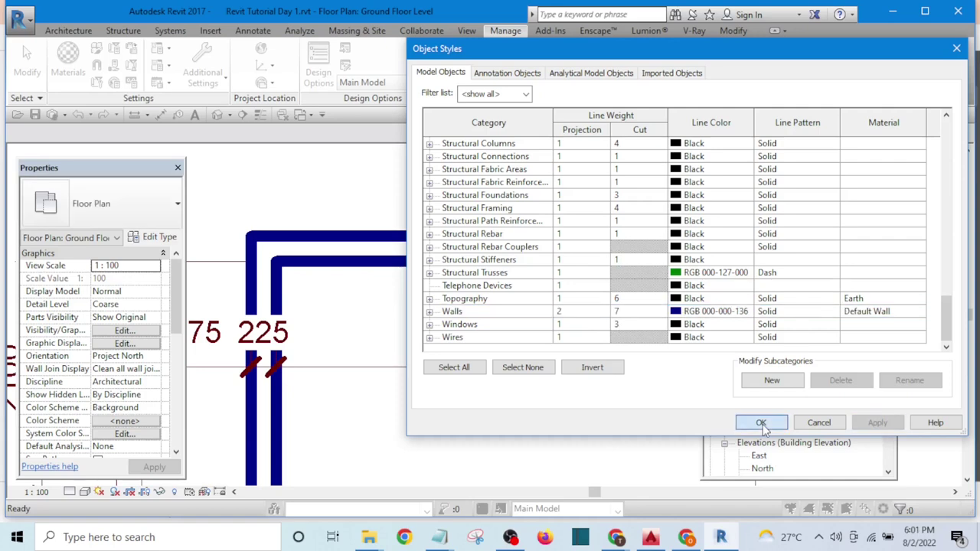
left_click(761, 423)
scroll(412, 262, "down", 3)
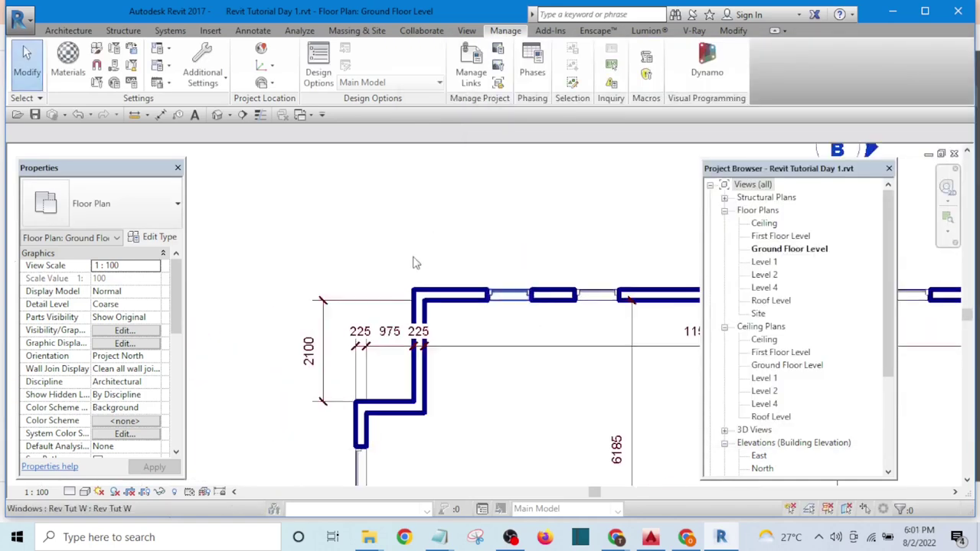
scroll(413, 263, "down", 3)
scroll(486, 422, "up", 5)
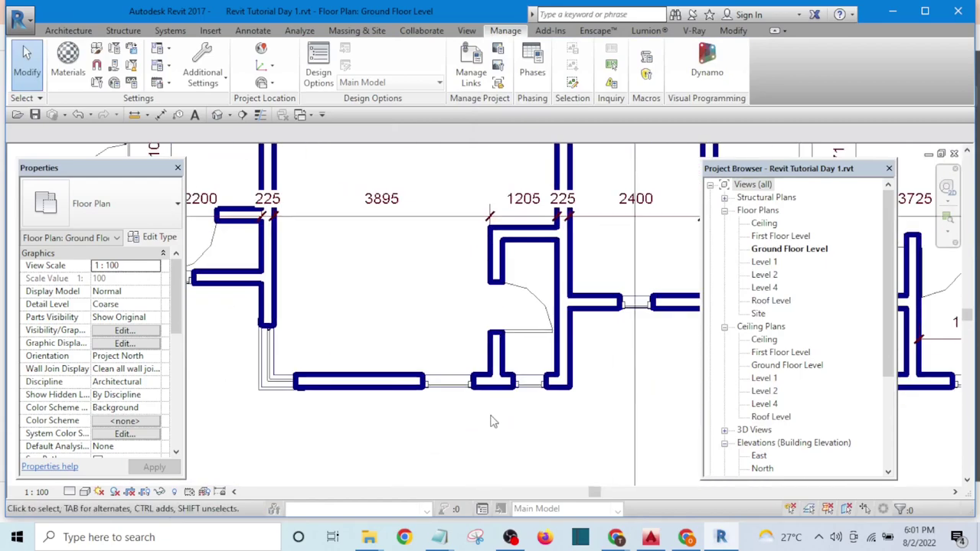
scroll(493, 421, "down", 3)
scroll(508, 420, "up", 2)
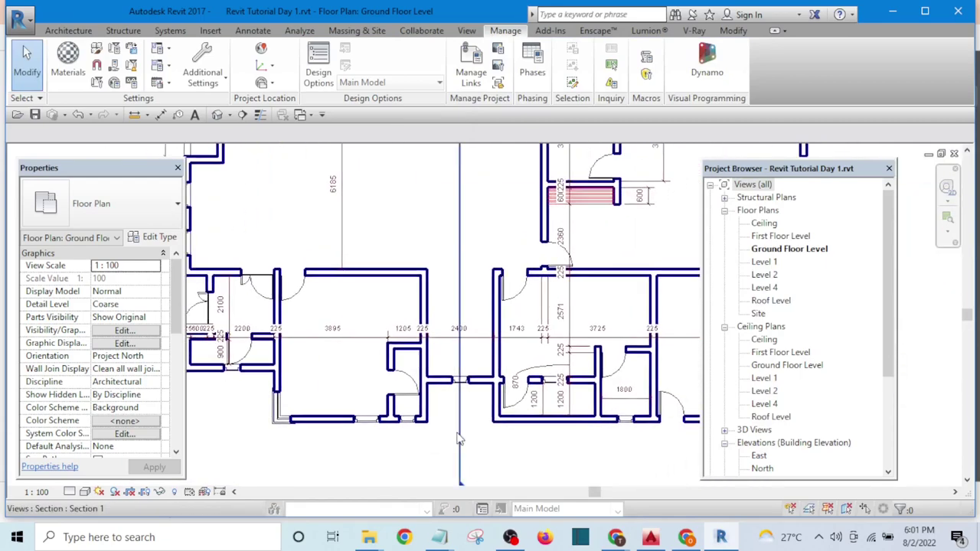
scroll(460, 439, "down", 3)
scroll(366, 360, "up", 4)
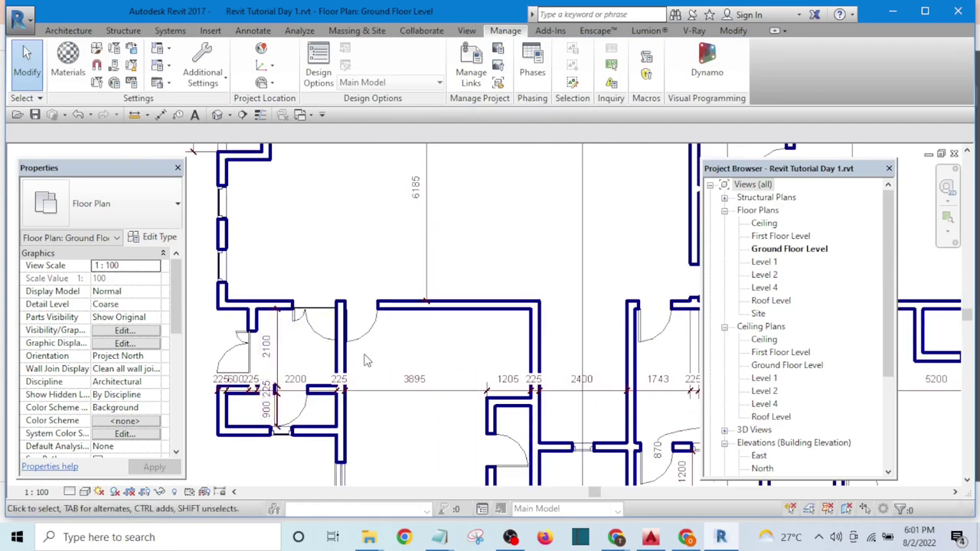
scroll(366, 361, "up", 5)
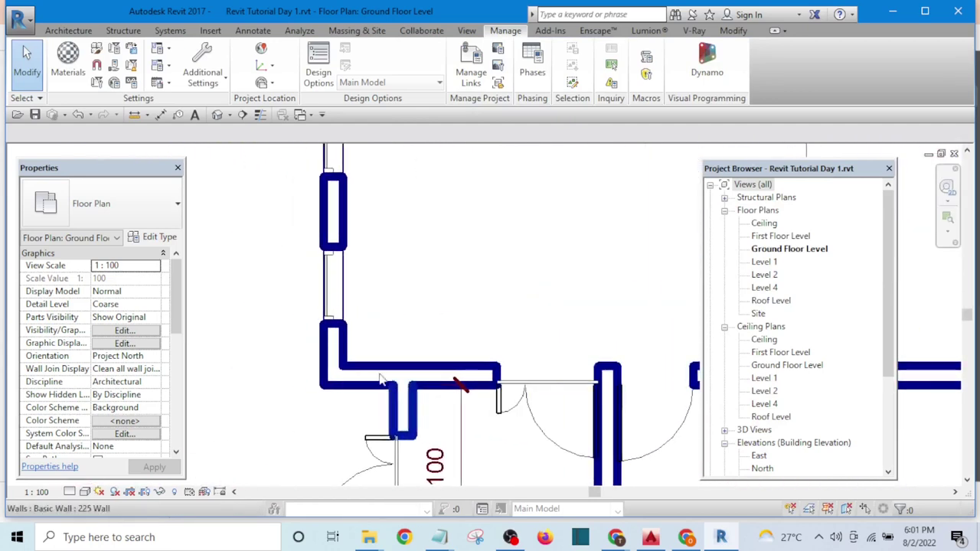
scroll(381, 380, "up", 2)
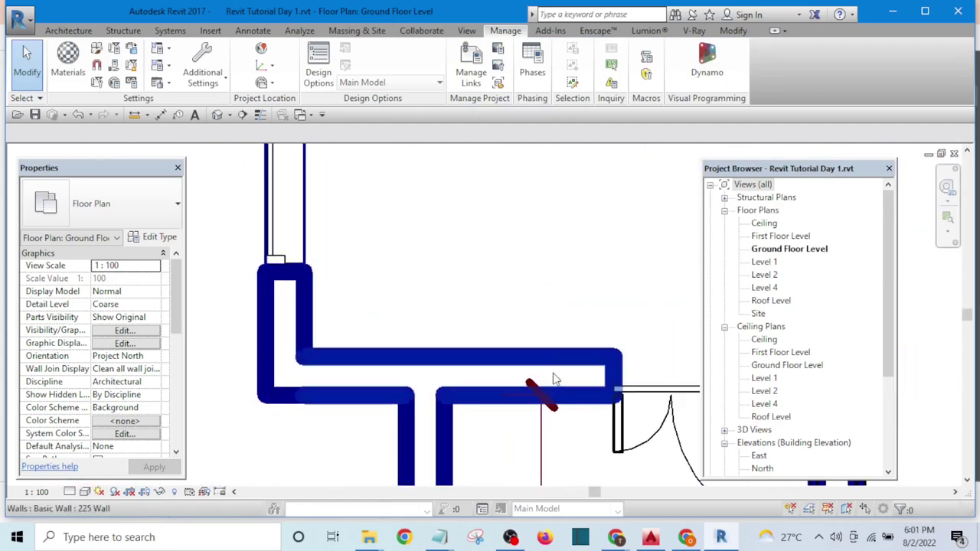
scroll(284, 287, "up", 1)
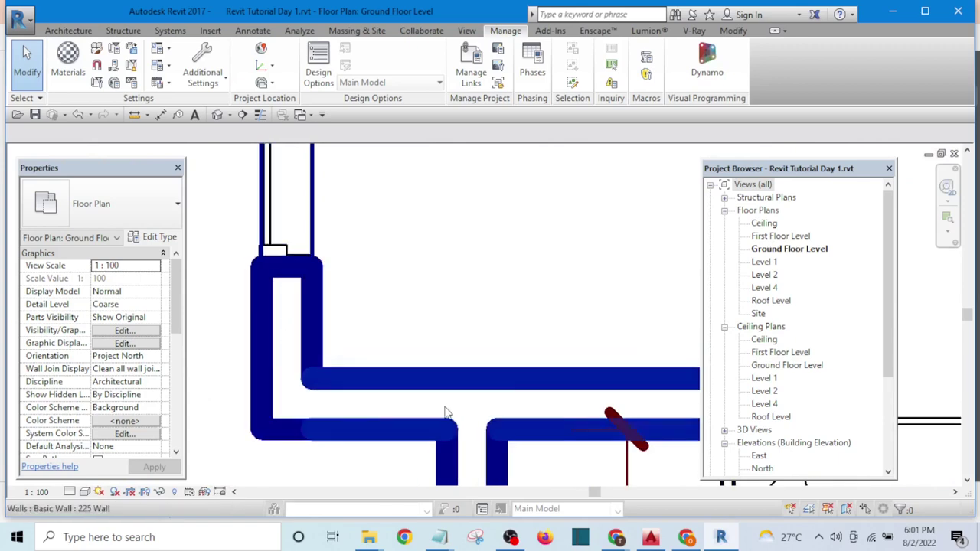
scroll(448, 413, "down", 3)
scroll(314, 379, "up", 4)
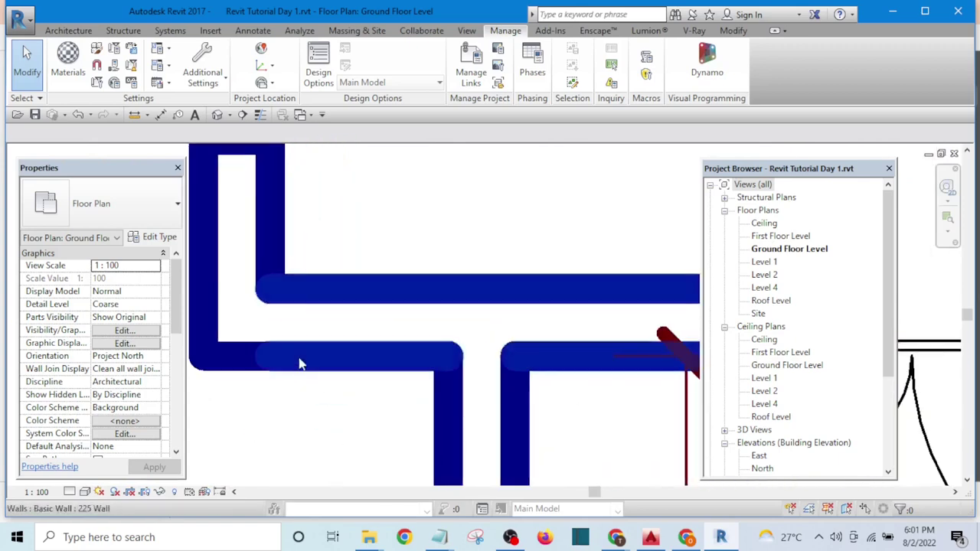
scroll(300, 364, "down", 2)
scroll(360, 318, "up", 3)
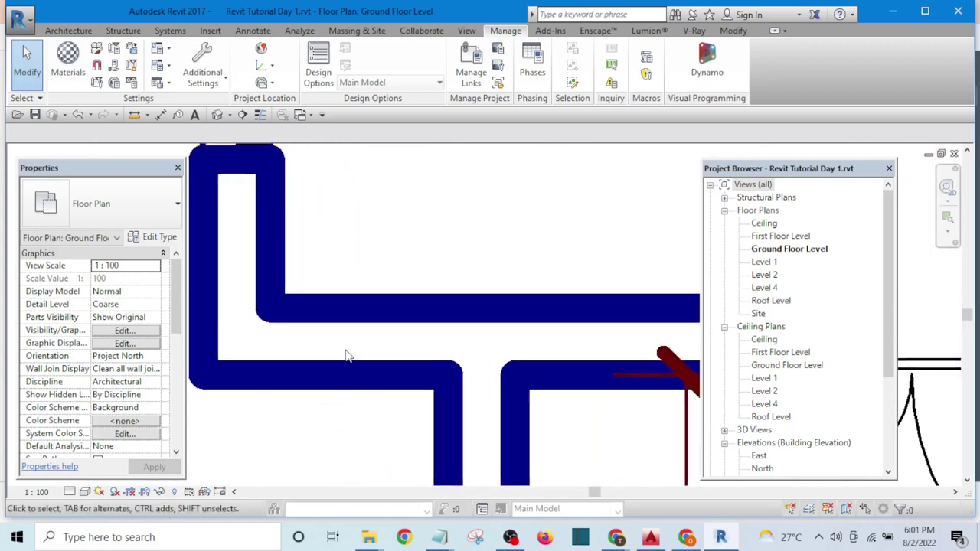
Set the 225 Wall type's coarse scale fill pattern to Brickwork.
left_click(378, 303)
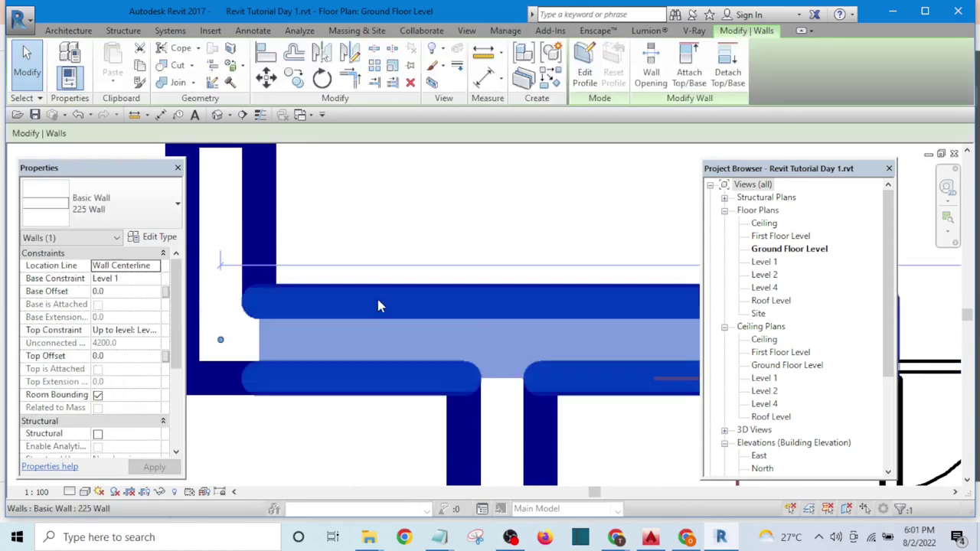
left_click(150, 239)
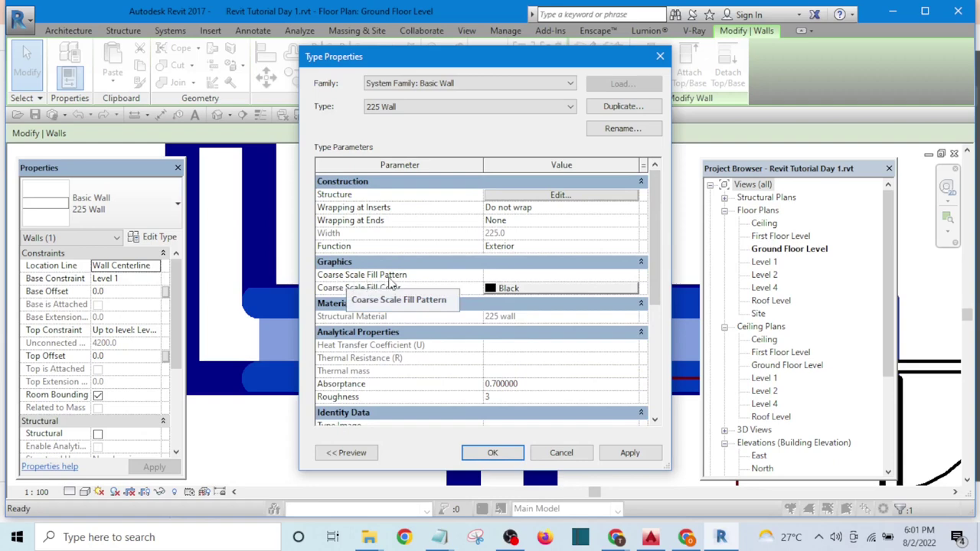
left_click(631, 275)
left_click(632, 275)
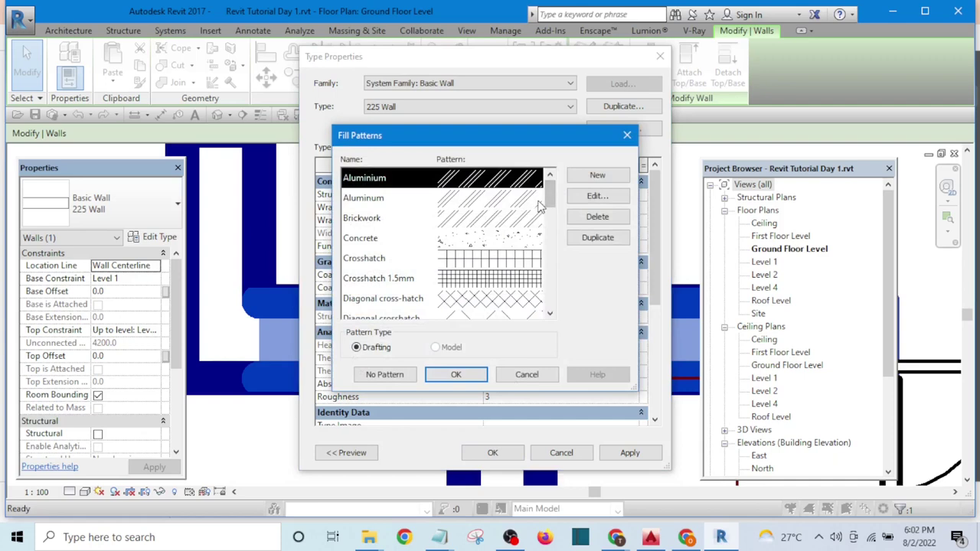
left_click(482, 222)
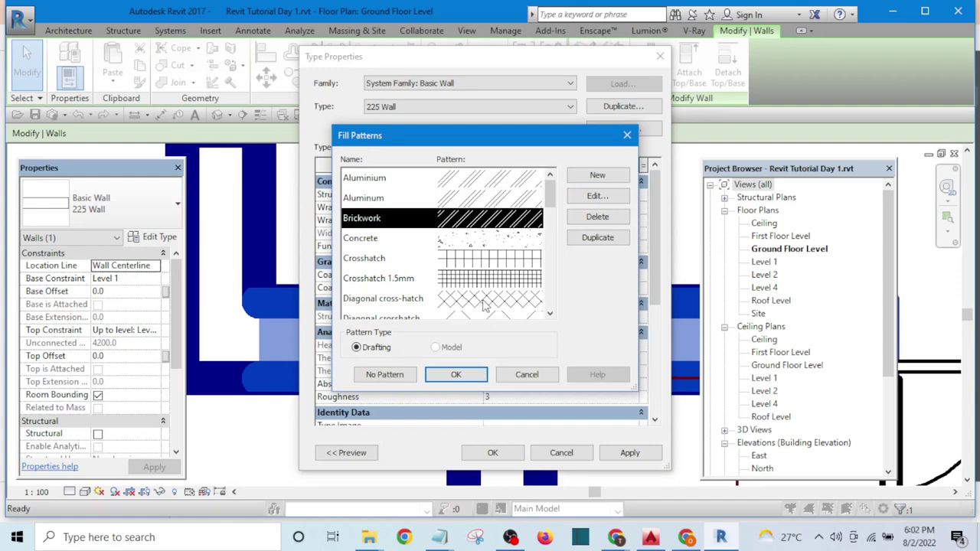
left_click(456, 375)
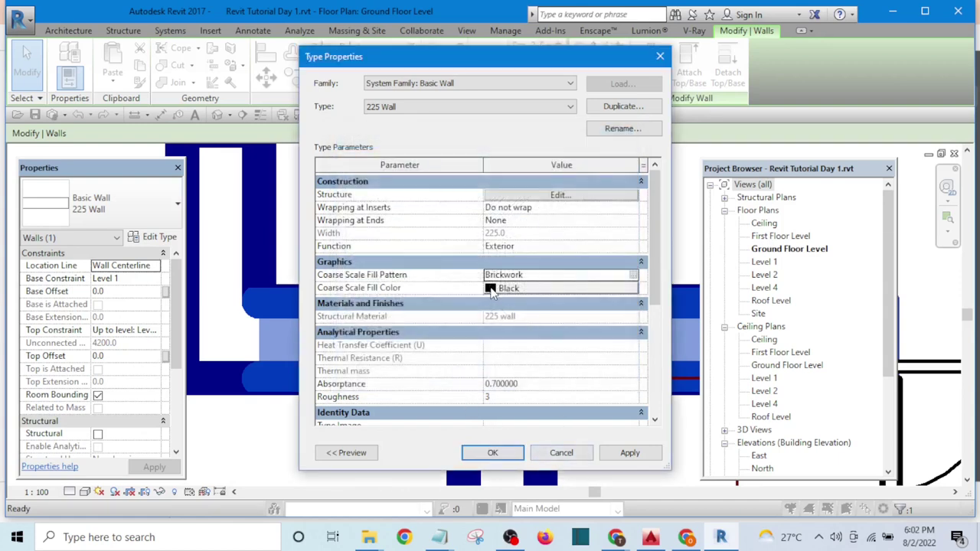
Colour the coarse fill RGB 221-000-000 and apply the type changes.
left_click(493, 291)
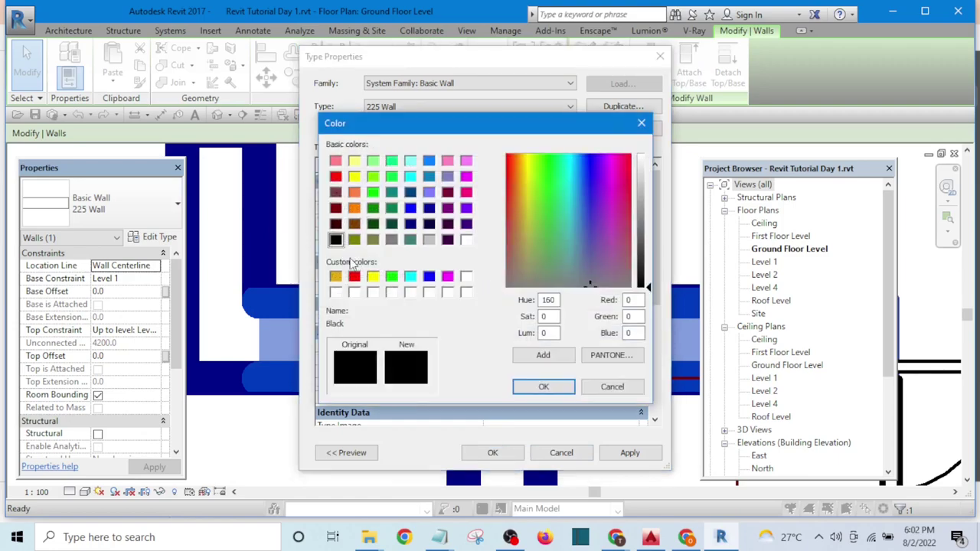
left_click(355, 277)
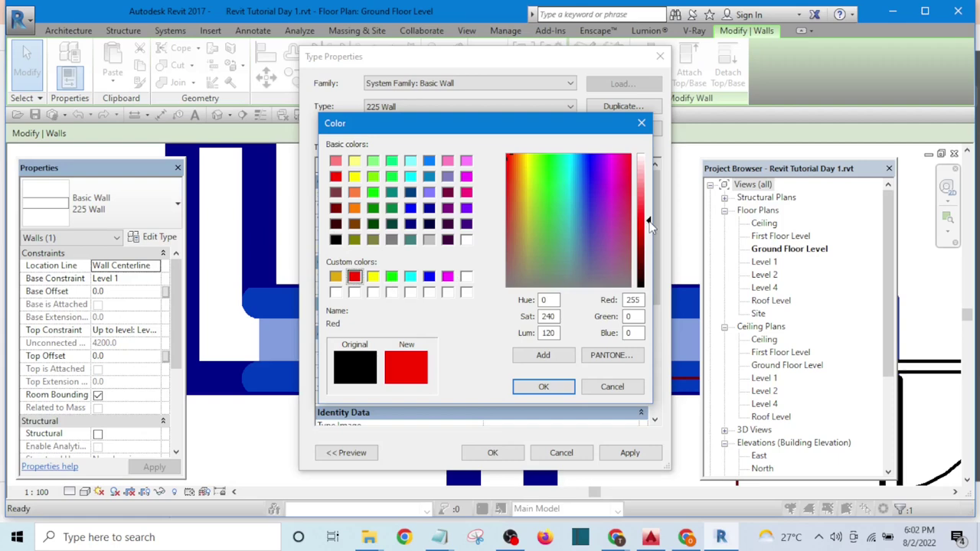
left_click_drag(647, 222, 646, 232)
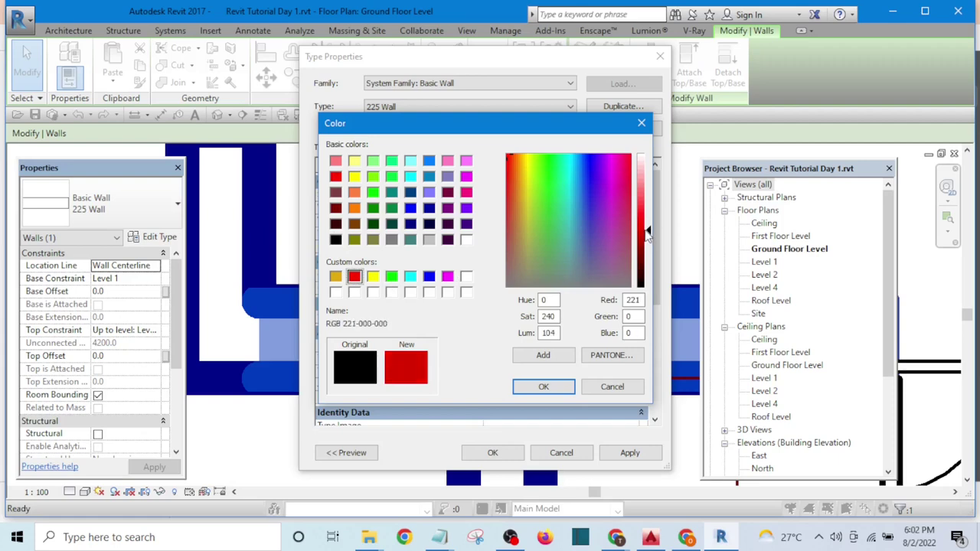
left_click(548, 390)
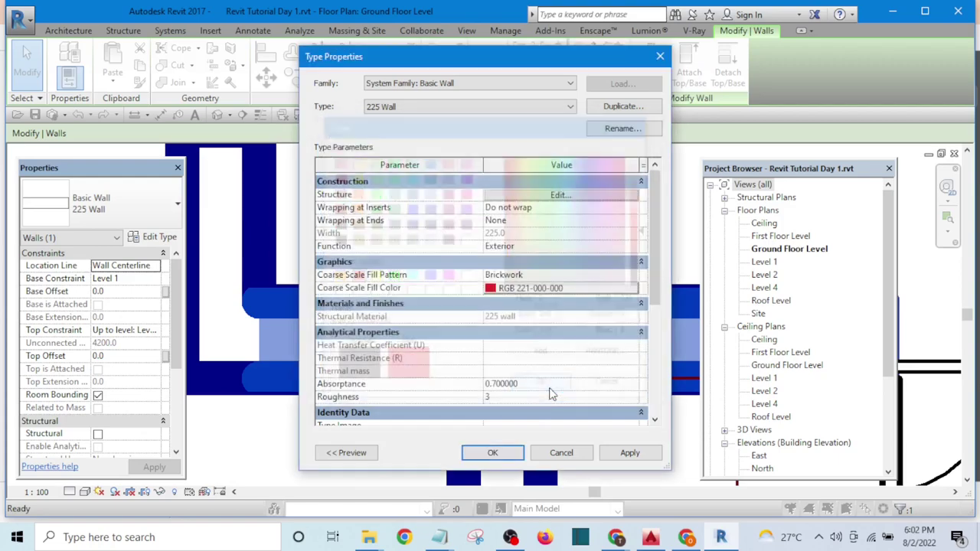
left_click(630, 454)
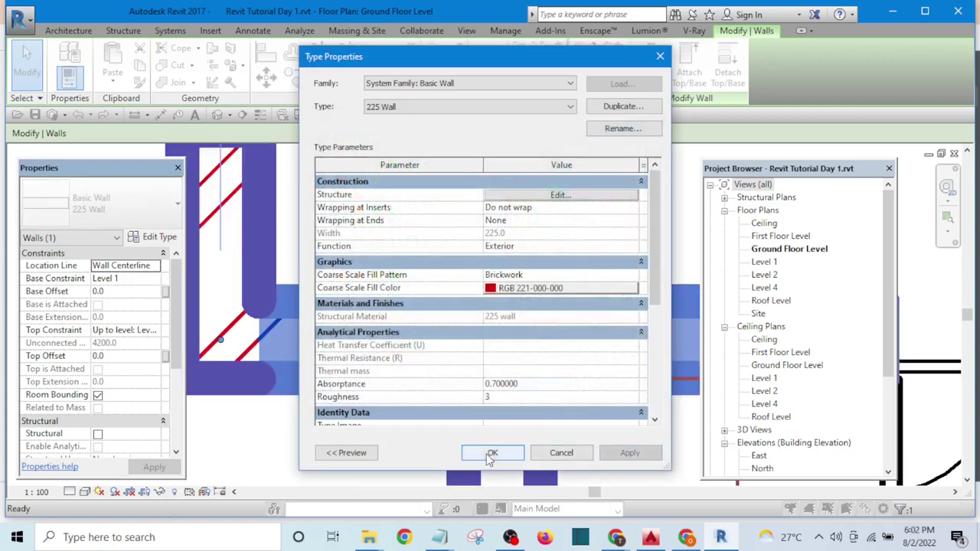
left_click(490, 454)
scroll(505, 450, "down", 5)
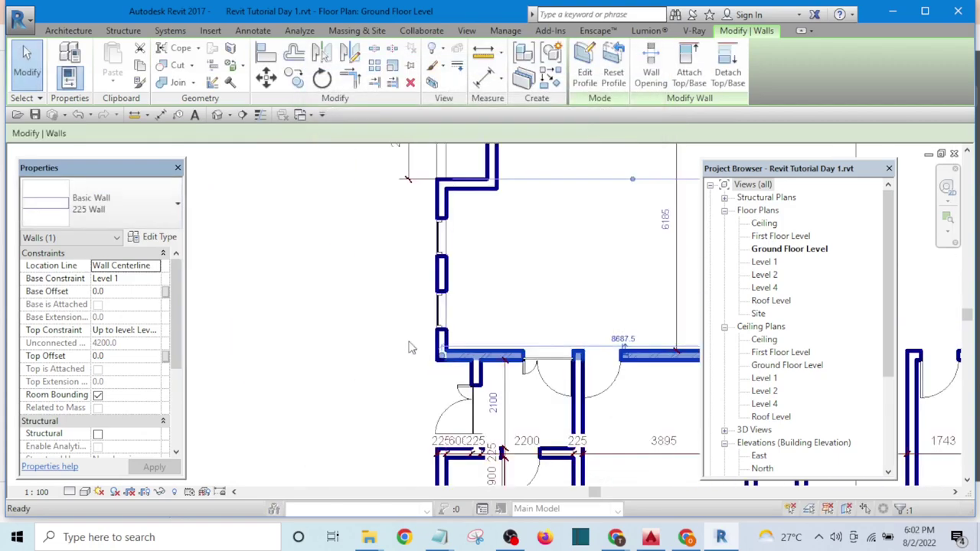
key("Escape")
scroll(497, 398, "up", 3)
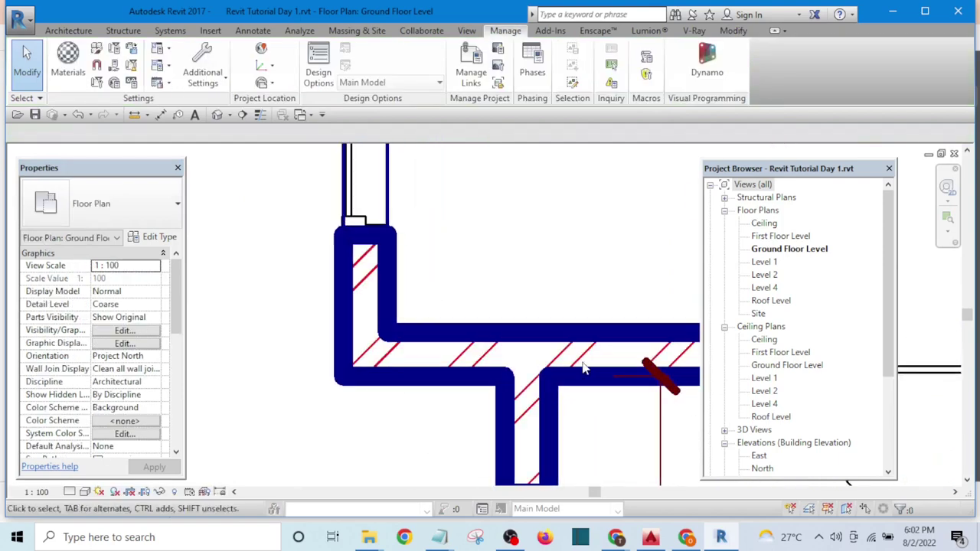
scroll(307, 286, "down", 3)
scroll(613, 404, "up", 3)
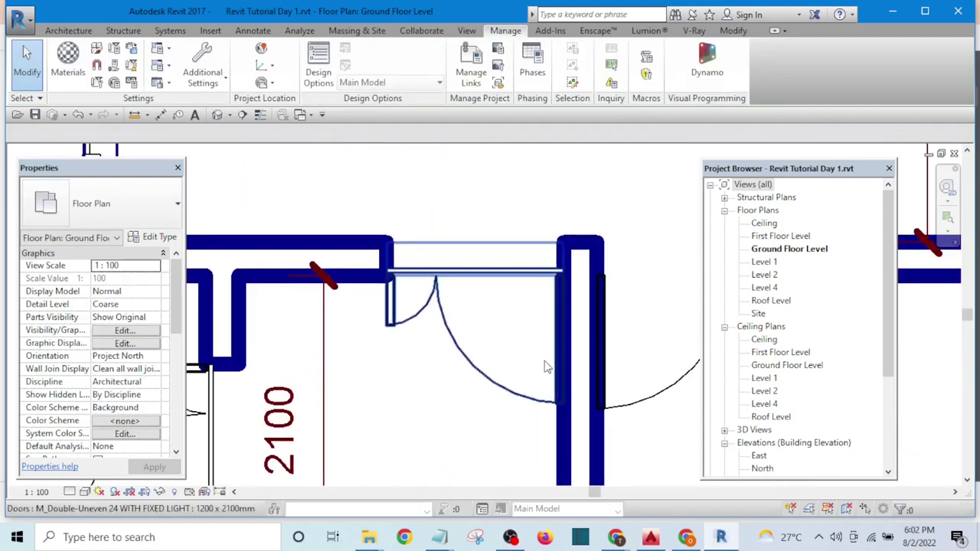
scroll(426, 331, "down", 2)
scroll(427, 331, "down", 4)
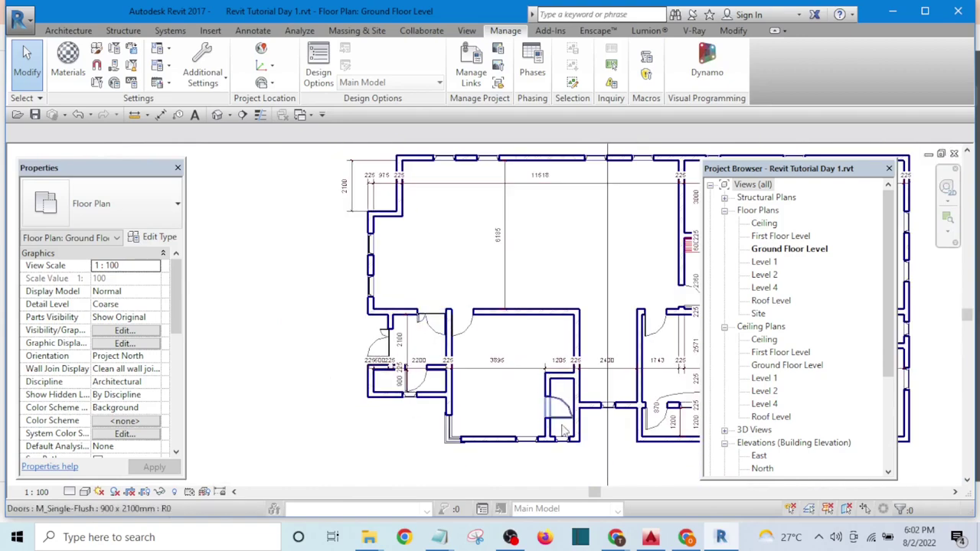
scroll(487, 344, "up", 3)
scroll(487, 344, "up", 2)
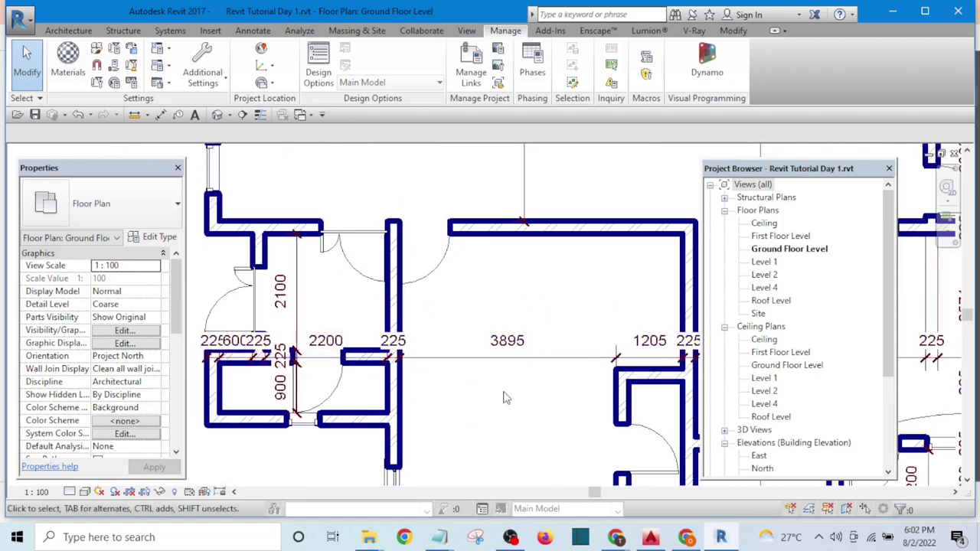
scroll(504, 397, "up", 1)
scroll(451, 401, "down", 4)
scroll(575, 404, "up", 3)
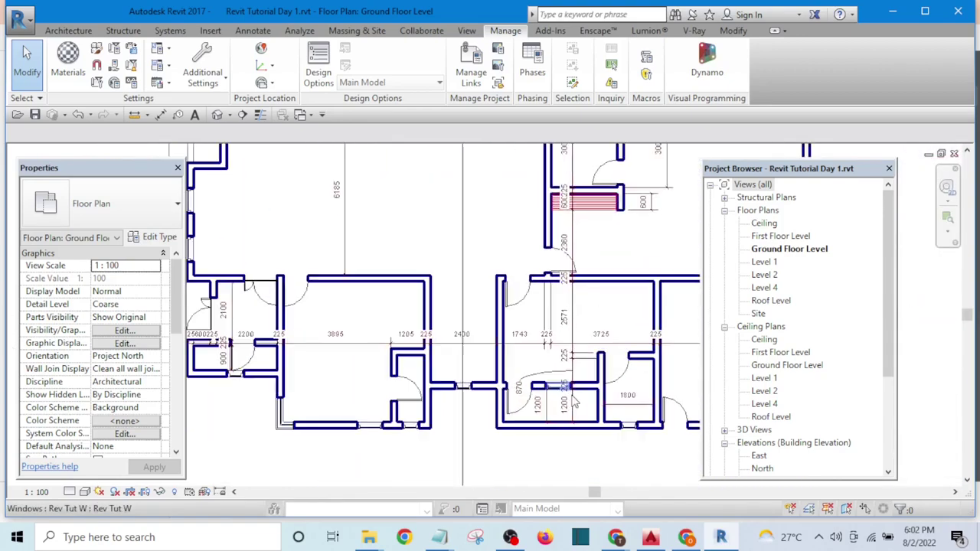
scroll(466, 400, "up", 3)
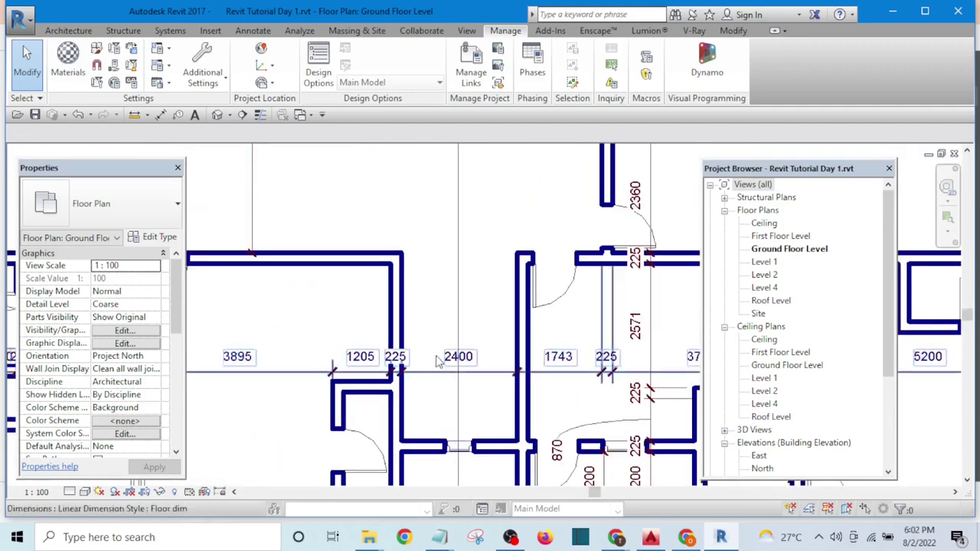
scroll(467, 382, "down", 2)
scroll(478, 394, "up", 1)
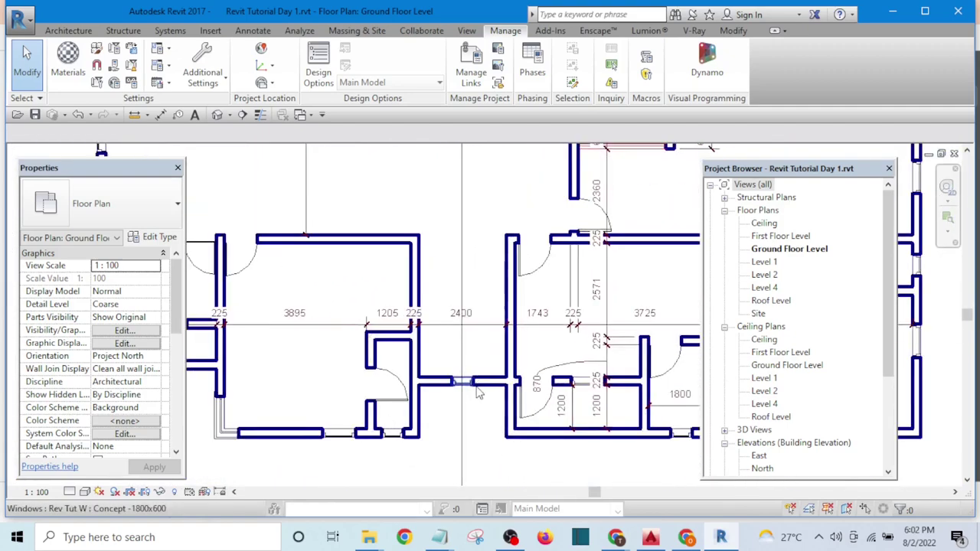
scroll(477, 394, "up", 3)
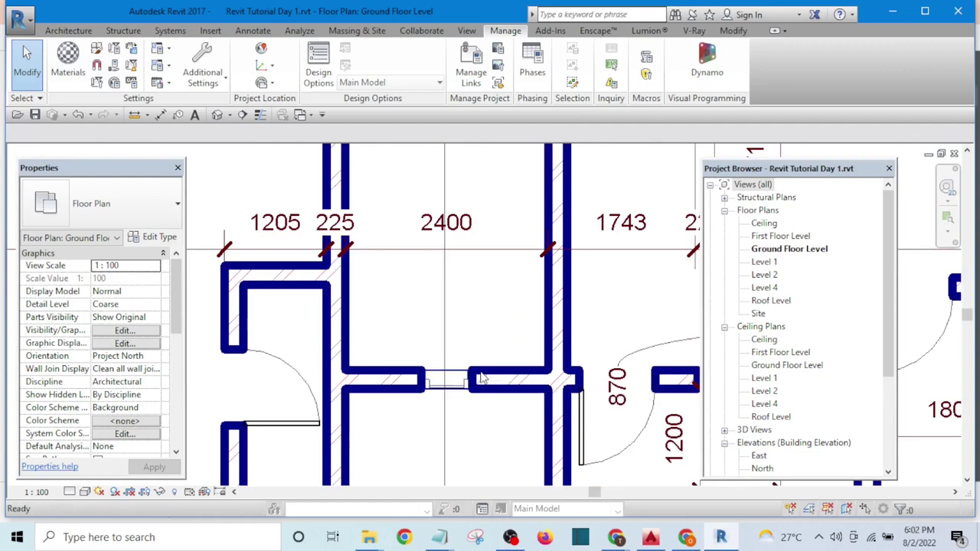
With the DL Detail Line tool in Furniture style, draw the stair's vertical centre line.
key("d")
key("l")
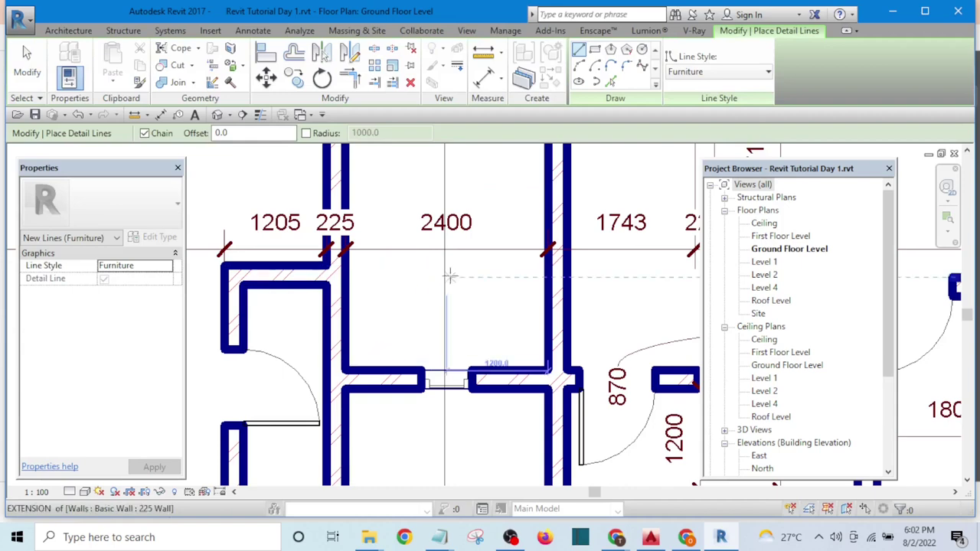
left_click(703, 74)
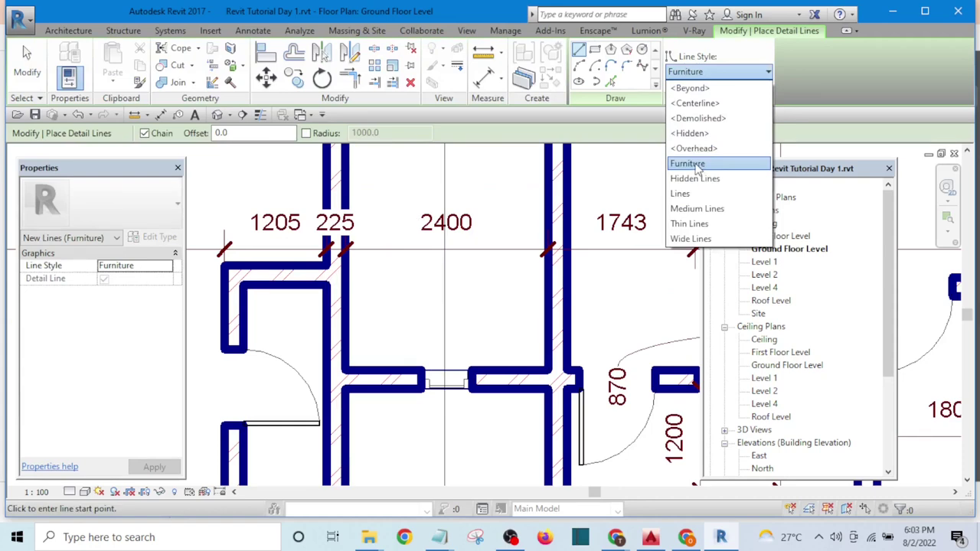
left_click(498, 180)
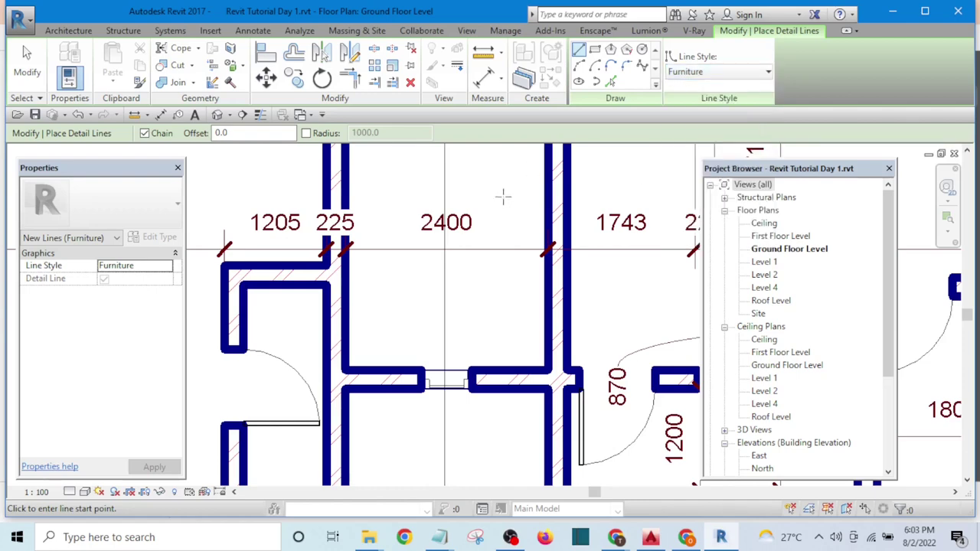
scroll(503, 197, "down", 3)
scroll(431, 306, "up", 3)
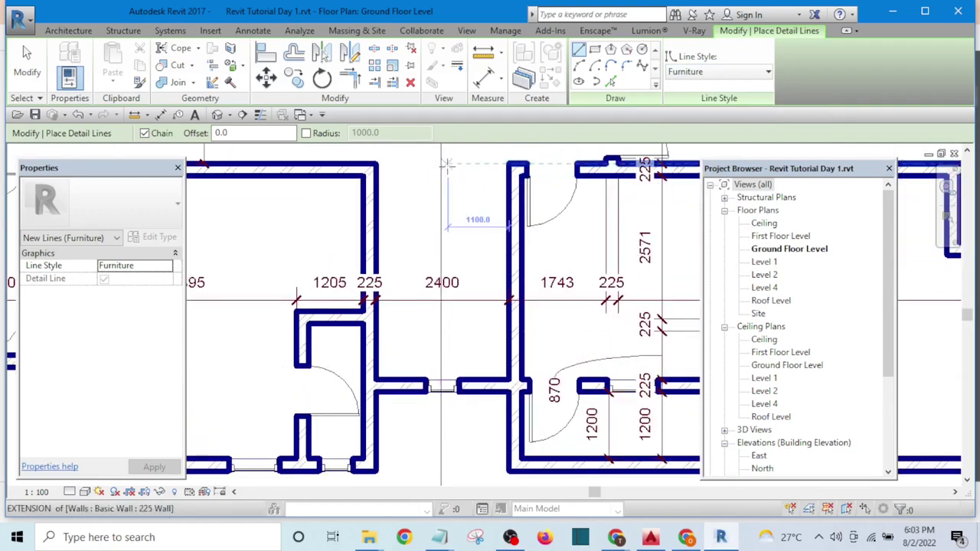
scroll(447, 163, "down", 2)
scroll(442, 176, "up", 3)
scroll(439, 190, "down", 2)
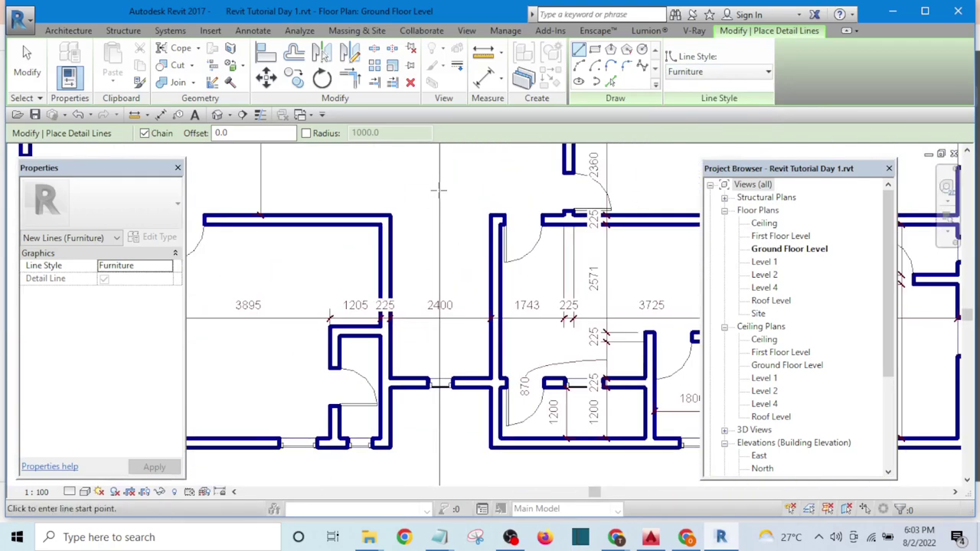
scroll(441, 307, "up", 4)
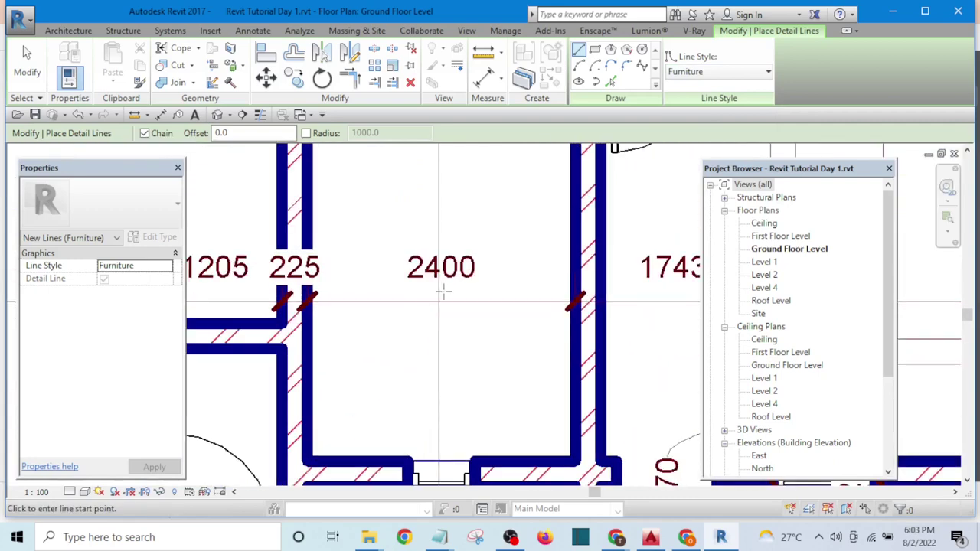
scroll(467, 277, "up", 1)
scroll(488, 274, "down", 2)
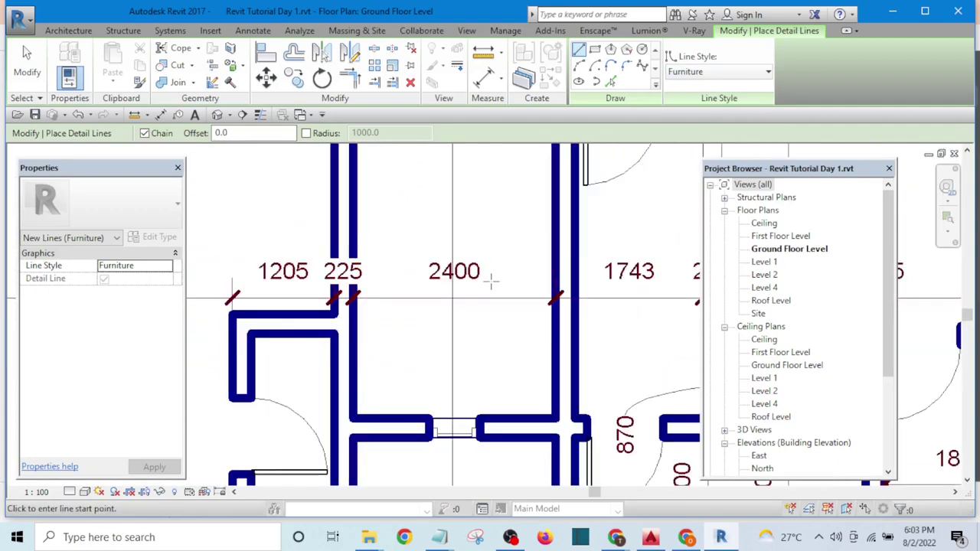
scroll(490, 275, "down", 2)
left_click(472, 158)
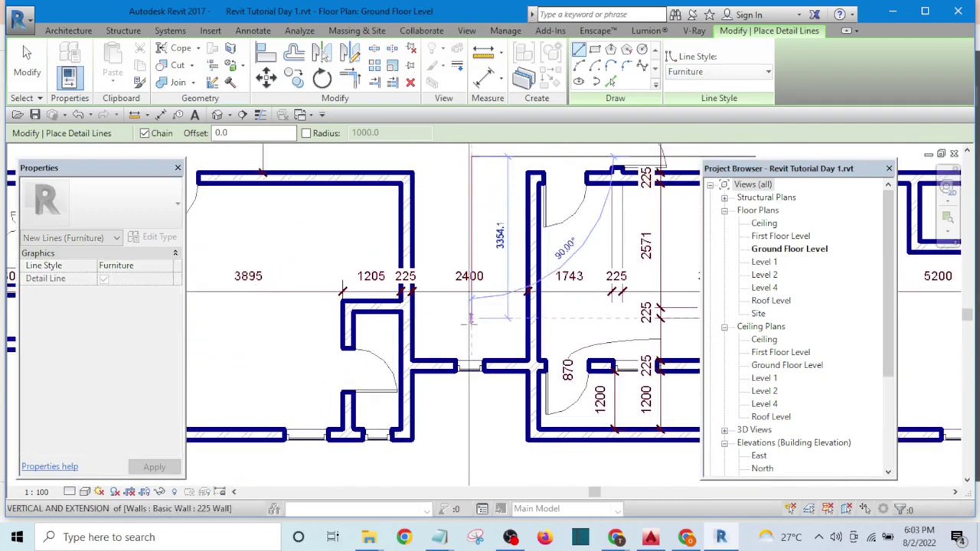
left_click(471, 325)
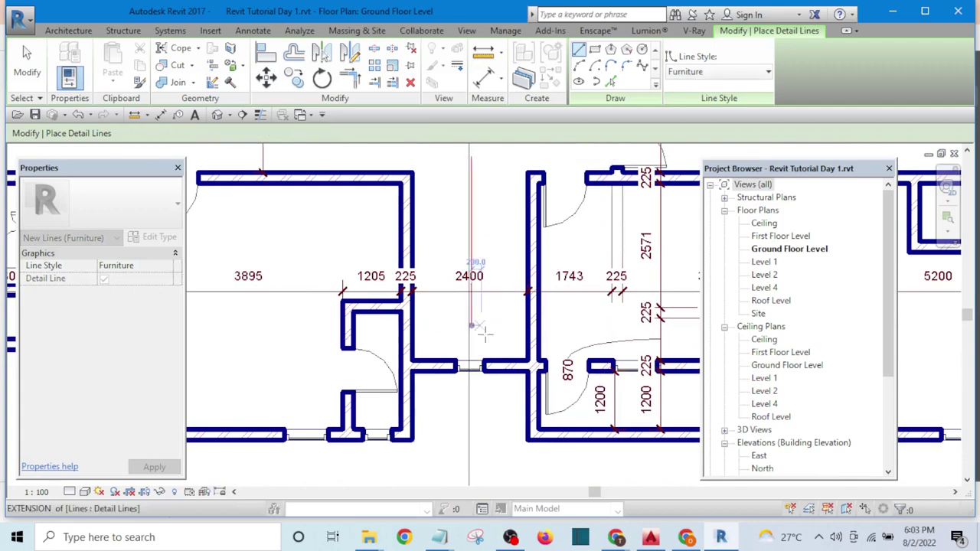
Draw a horizontal detail line at 1200 offset between the wall corners, then end the command.
scroll(421, 306, "up", 2)
scroll(417, 318, "up", 1)
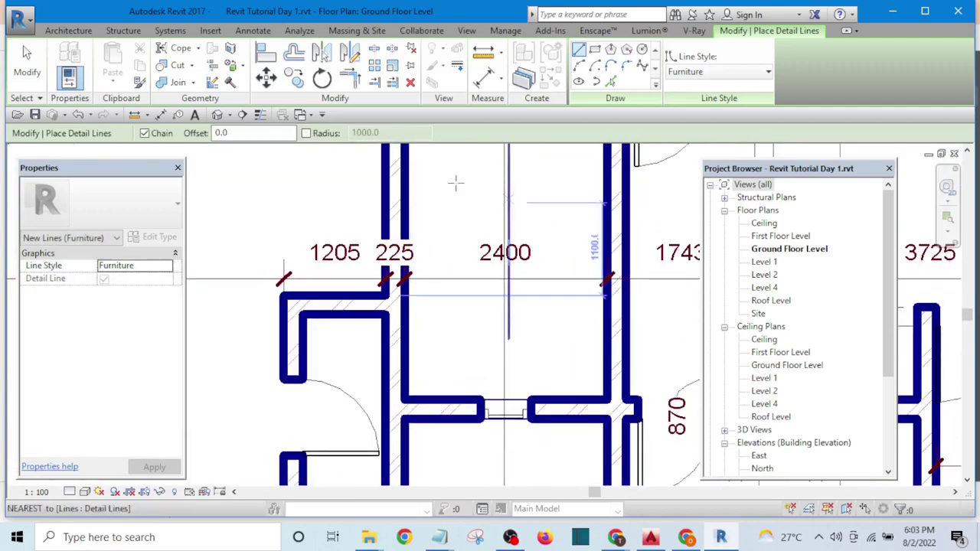
double_click(221, 132)
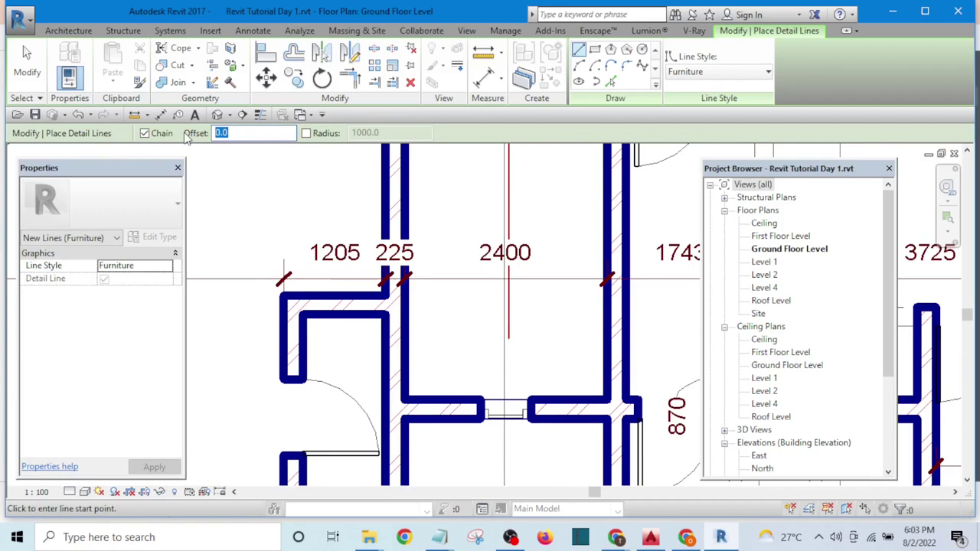
type("1200")
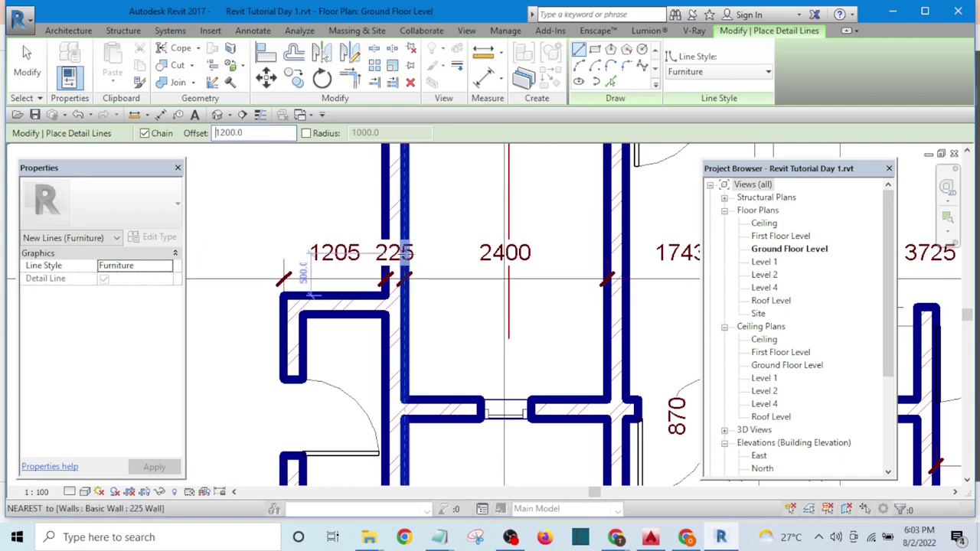
scroll(451, 317, "down", 2)
scroll(404, 348, "up", 3)
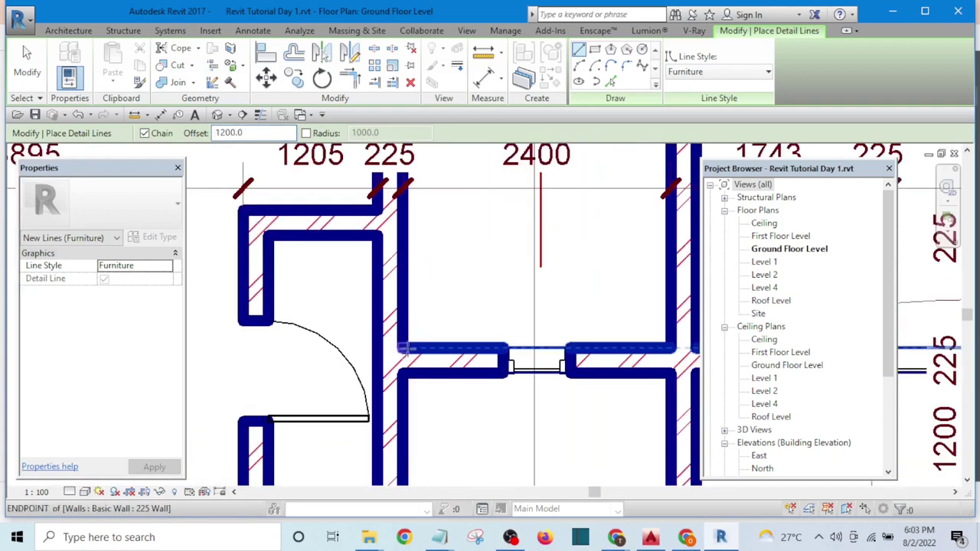
left_click(404, 349)
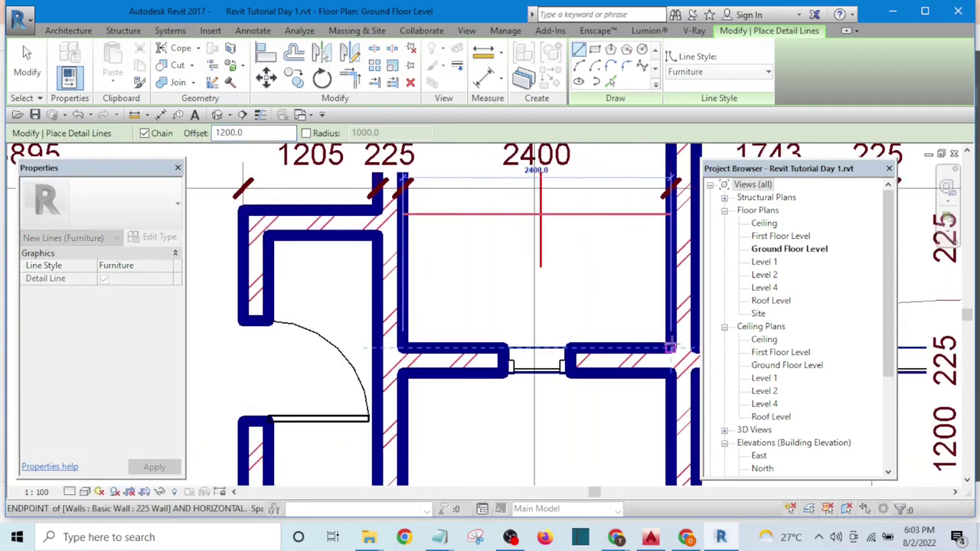
left_click(670, 348)
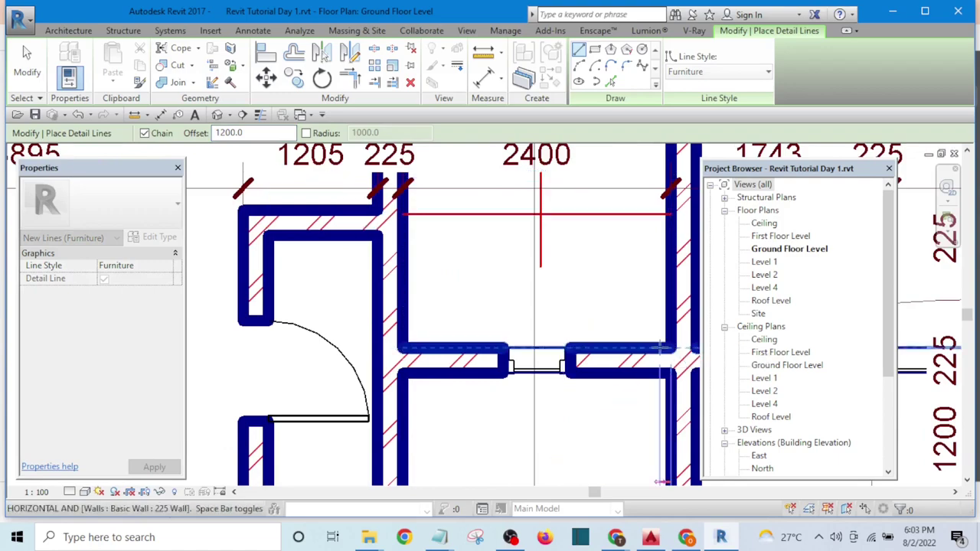
scroll(571, 372, "down", 1)
scroll(465, 372, "down", 3)
scroll(498, 345, "up", 2)
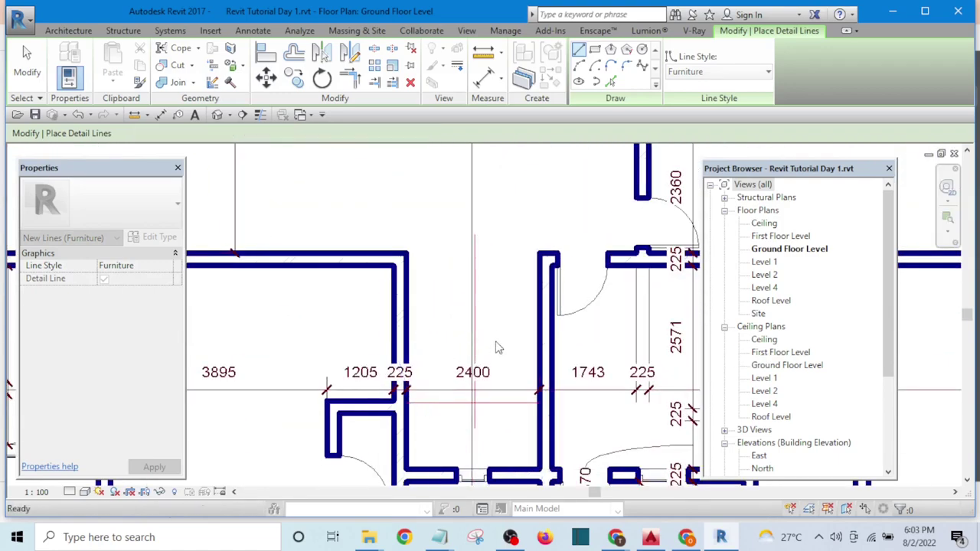
key("Escape")
Array the 2400 horizontal detail line into 14 copies spaced 300 apart up the stairwell.
scroll(508, 373, "up", 1)
key("Escape")
scroll(331, 157, "down", 2)
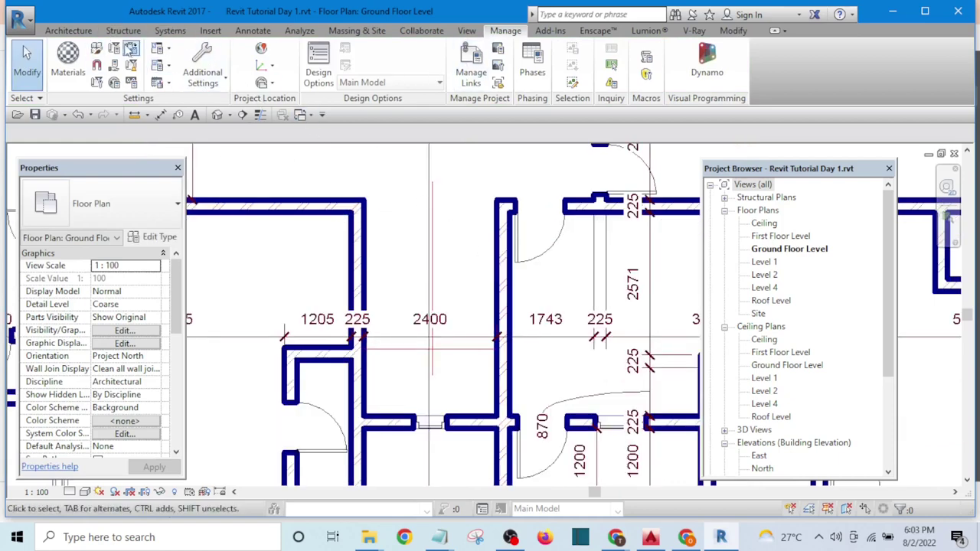
left_click(733, 31)
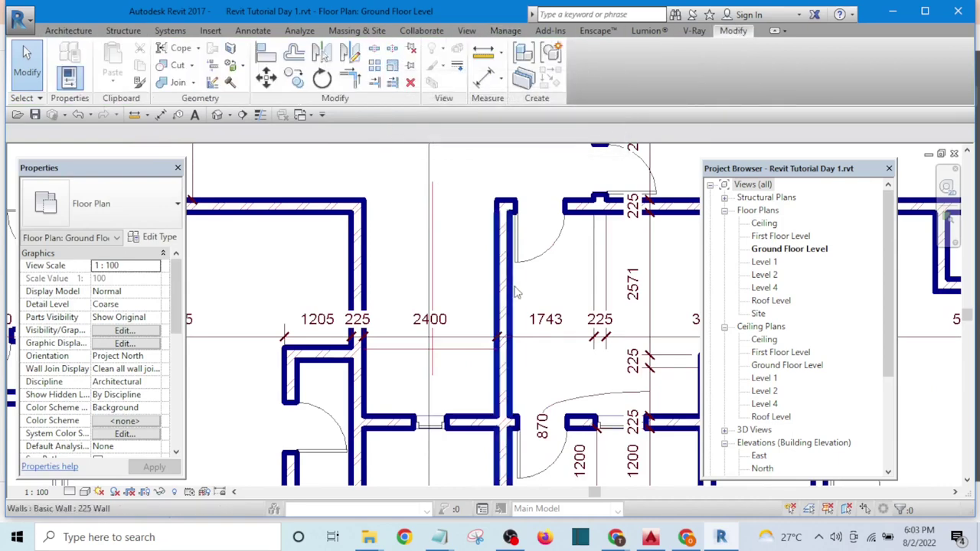
scroll(476, 350, "up", 2)
left_click(461, 351)
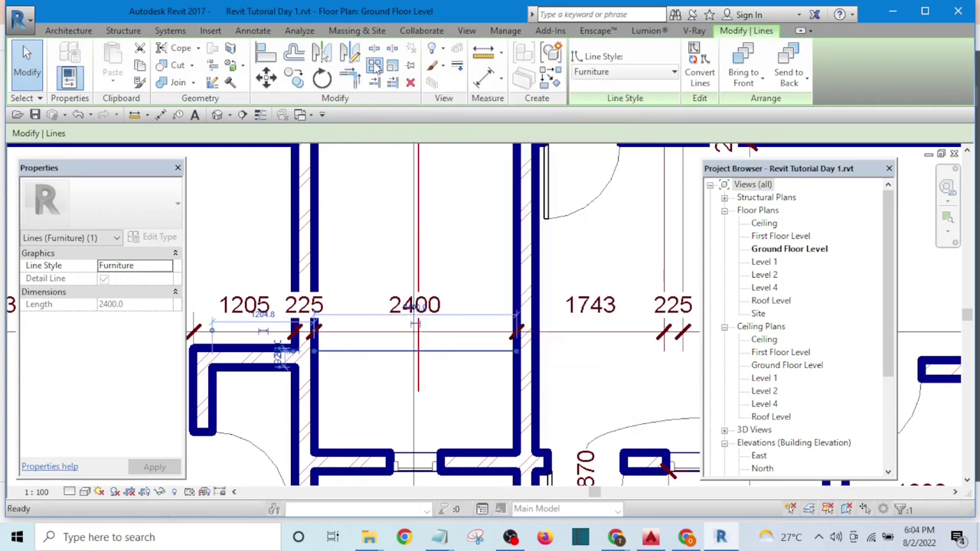
left_click(375, 68)
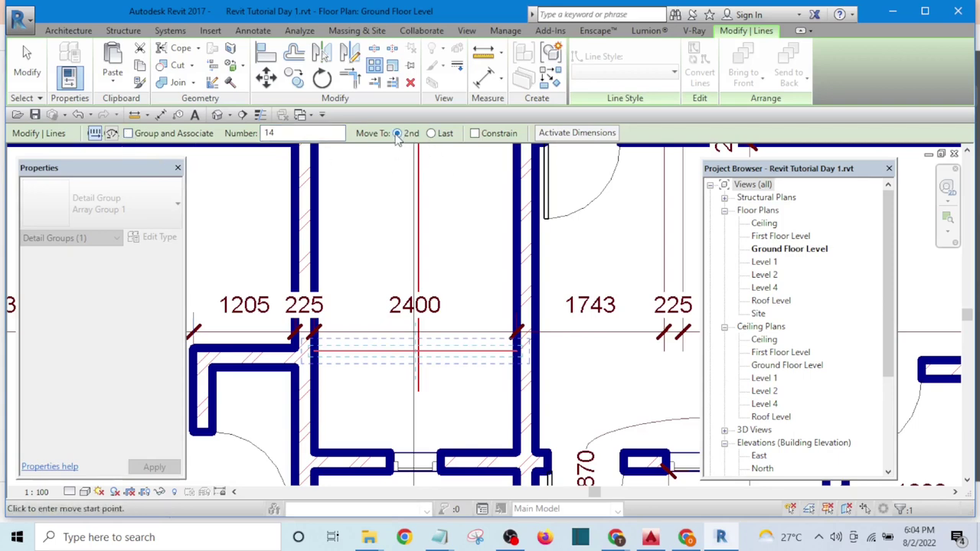
left_click(420, 325)
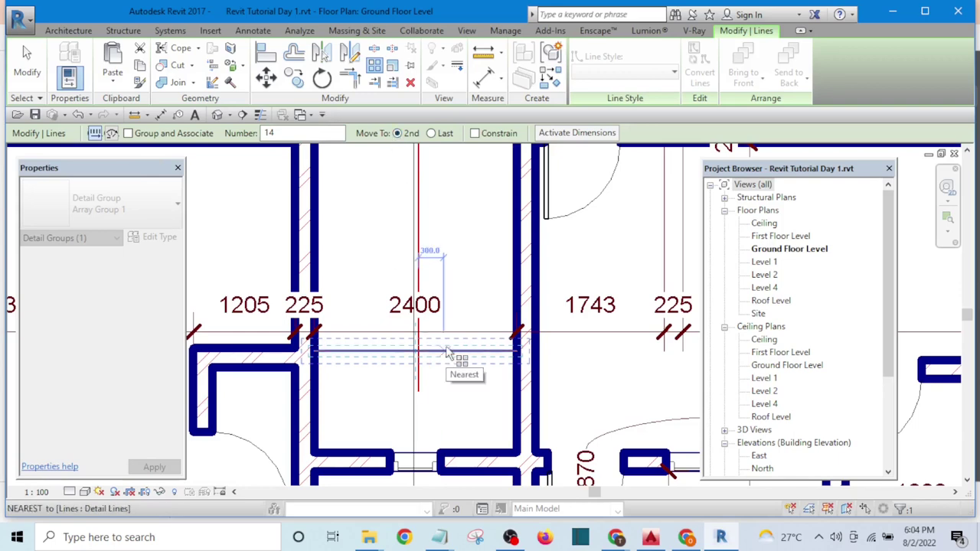
left_click(449, 354)
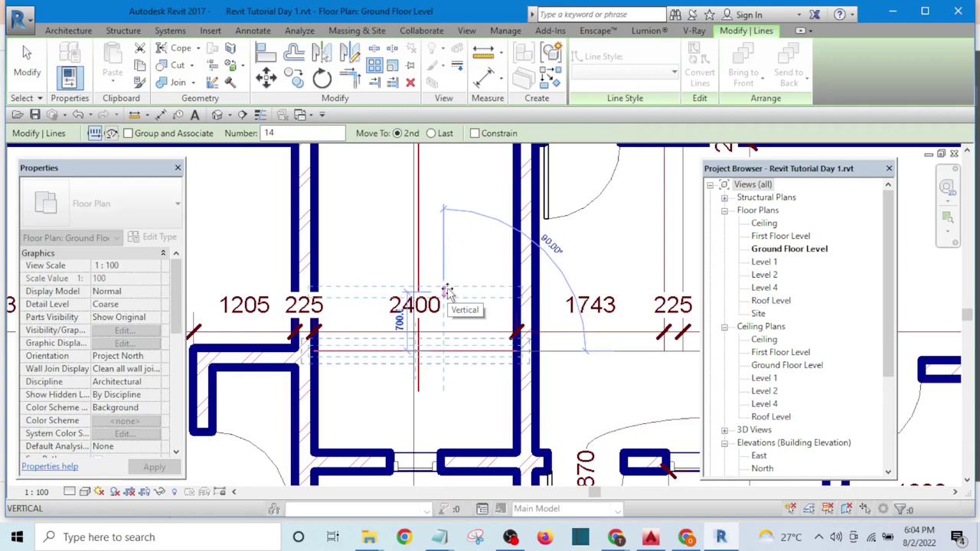
type("300")
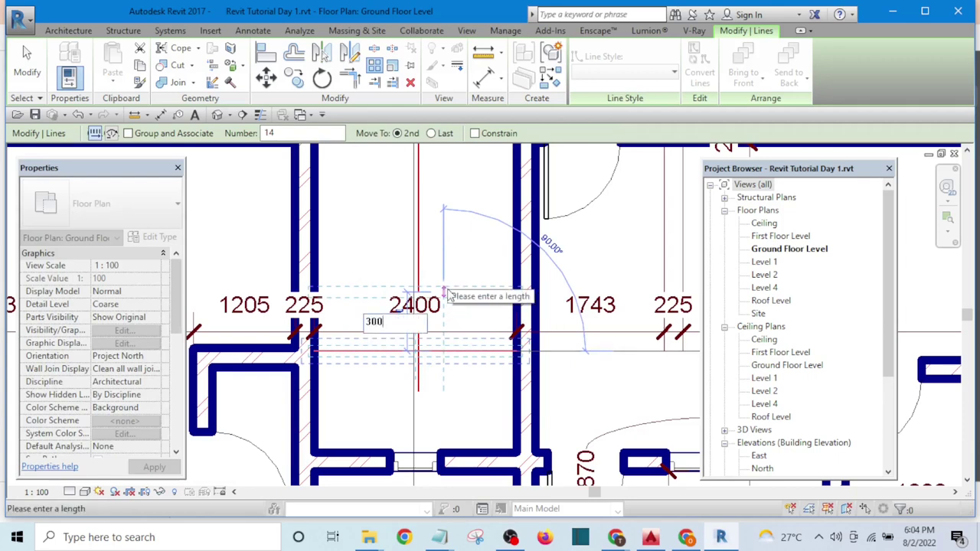
key("Return")
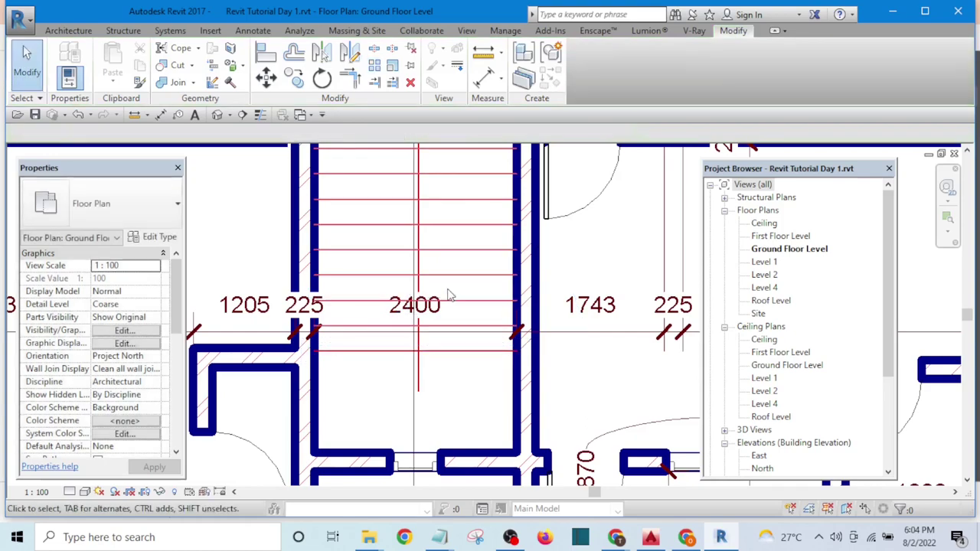
Delete the four surplus tread lines above the stairwell's top wall.
scroll(469, 336, "down", 3)
scroll(469, 344, "up", 4)
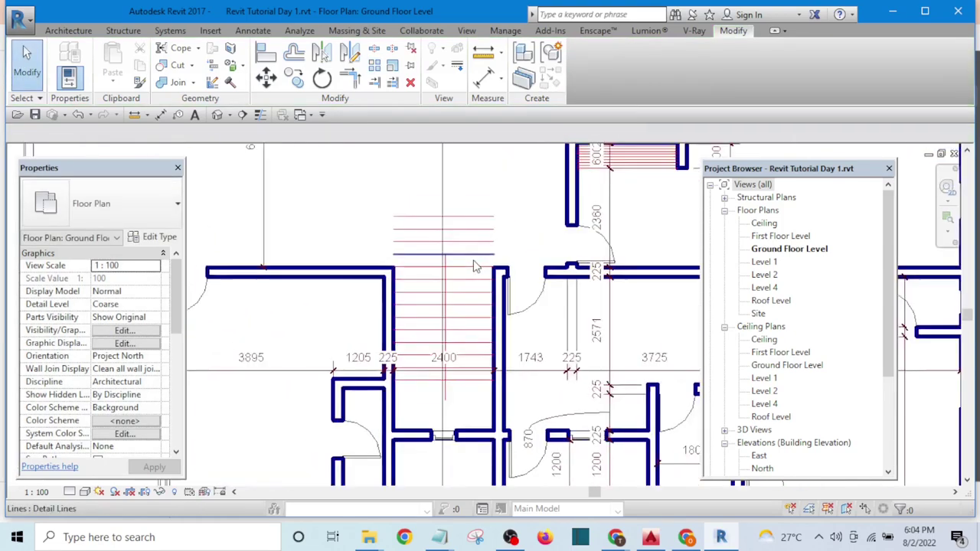
middle_click_drag(380, 226, 368, 271)
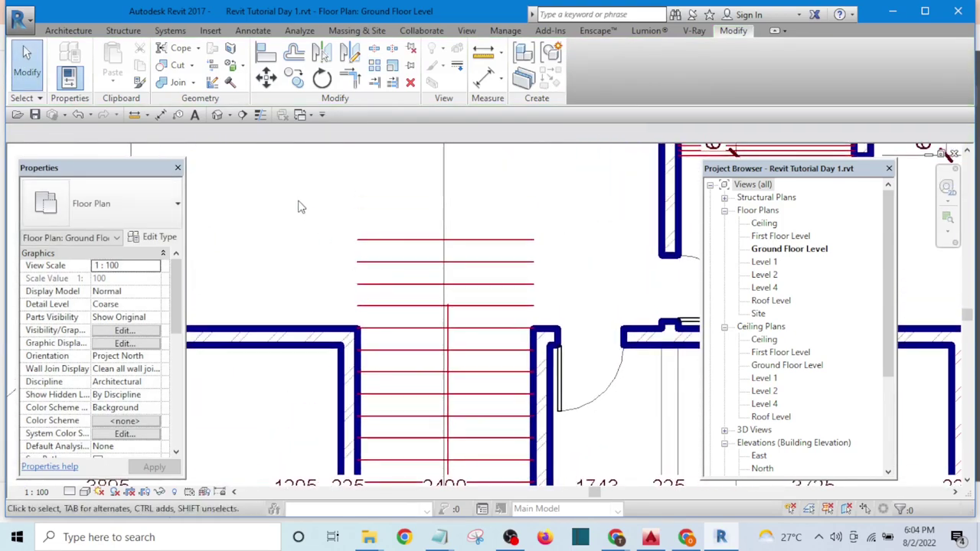
left_click_drag(298, 200, 585, 322)
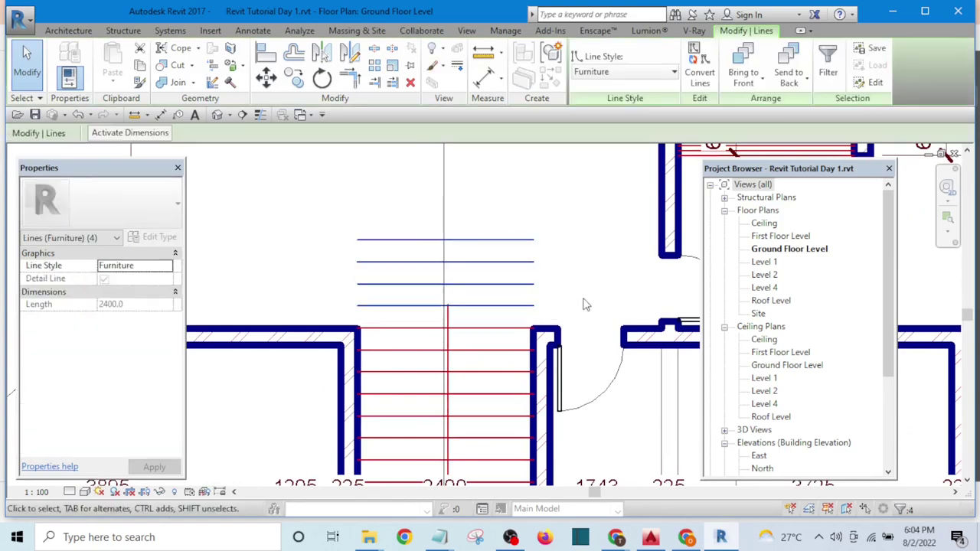
left_click(411, 84)
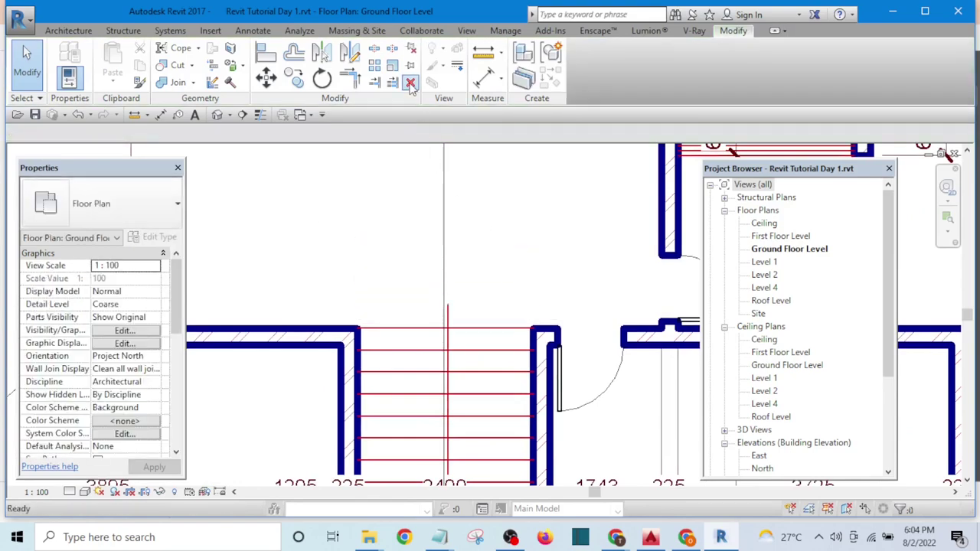
Pan and zoom the plan to centre the stair in view.
scroll(503, 268, "down", 5)
scroll(460, 234, "up", 5)
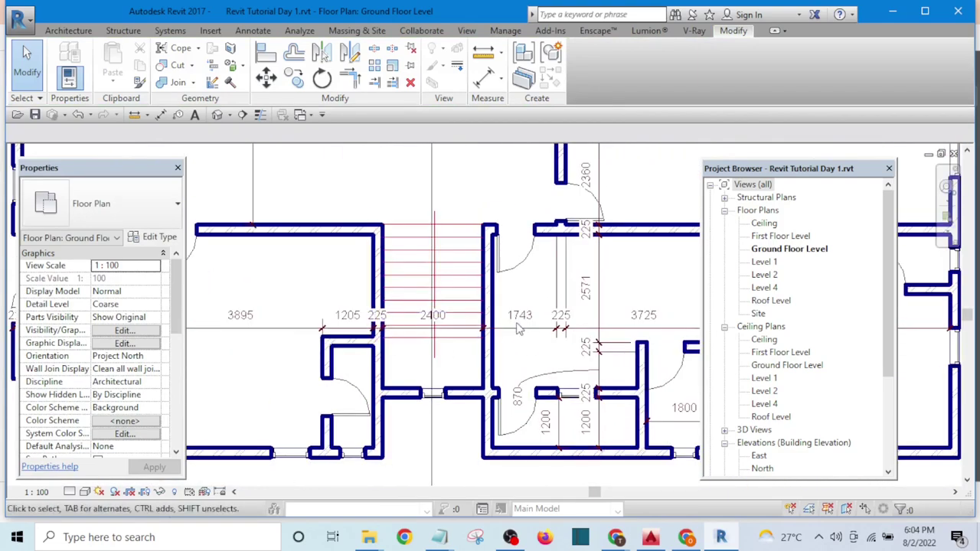
scroll(440, 333, "up", 3)
scroll(455, 344, "down", 2)
scroll(455, 345, "up", 2)
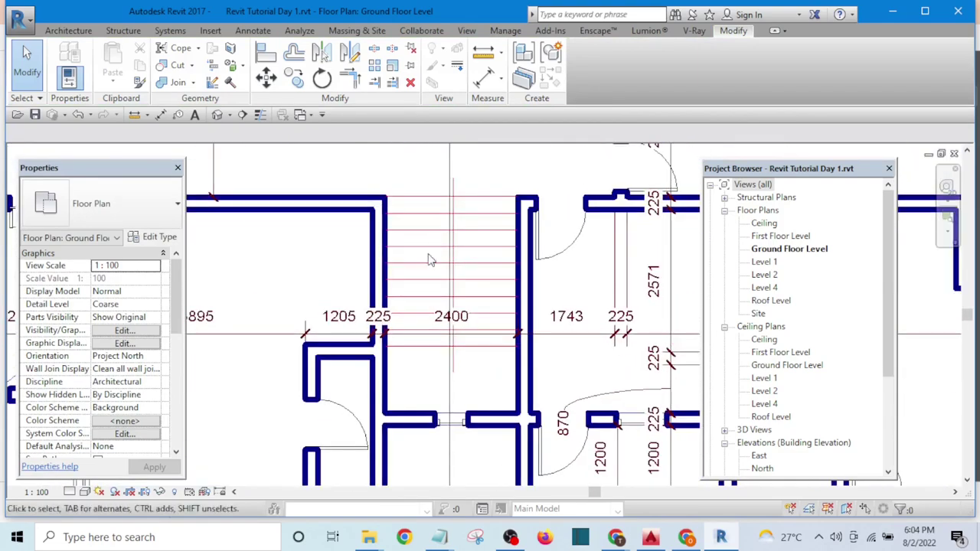
scroll(442, 308, "down", 1)
scroll(425, 241, "up", 2)
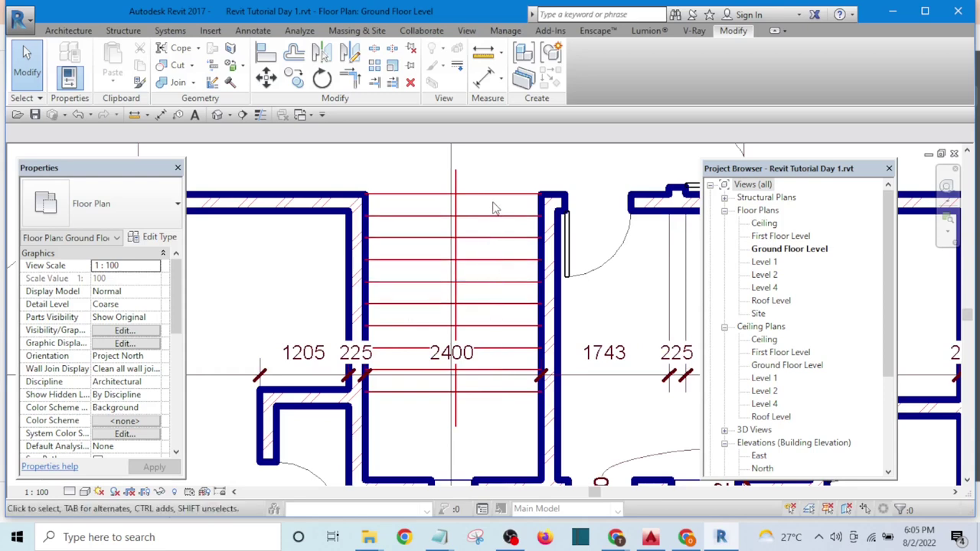
middle_click_drag(414, 184, 411, 193)
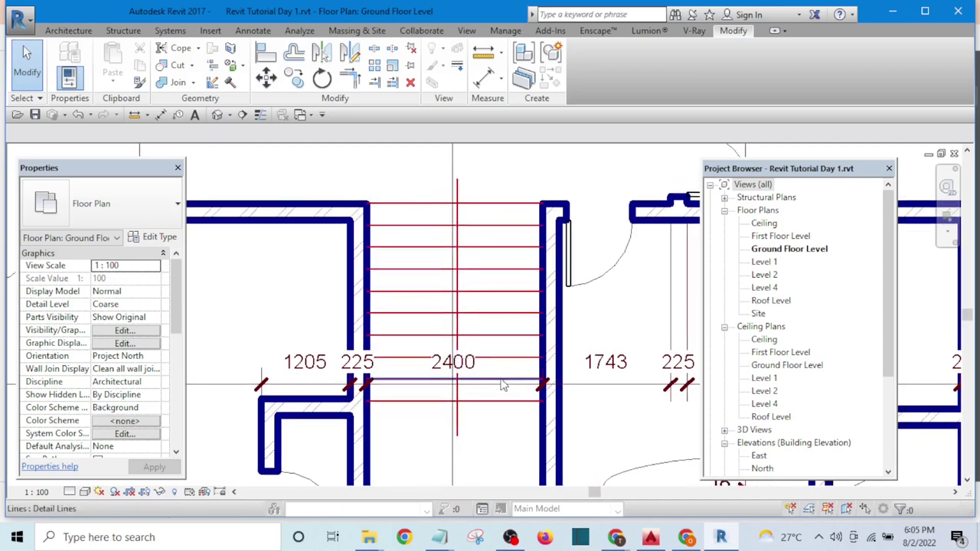
middle_click_drag(506, 383, 505, 339)
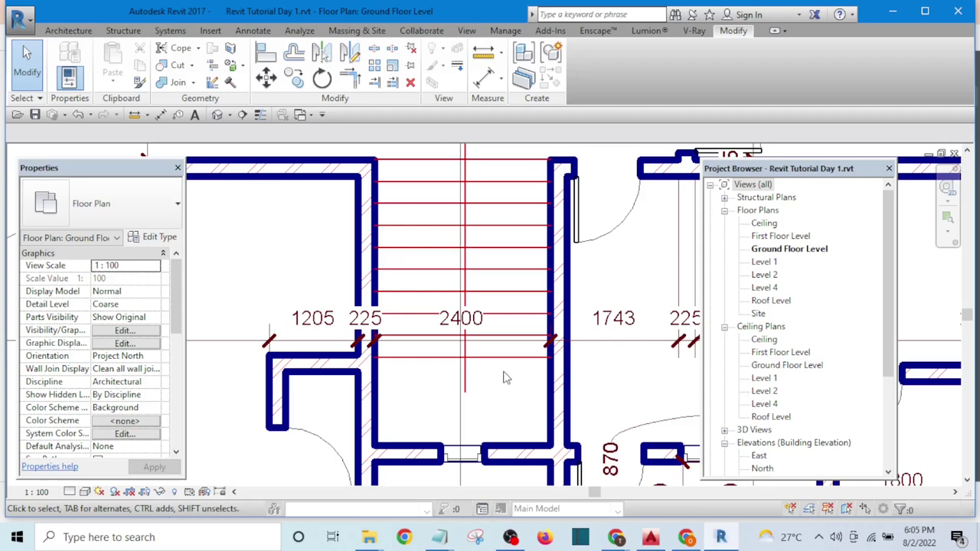
scroll(515, 396, "up", 2)
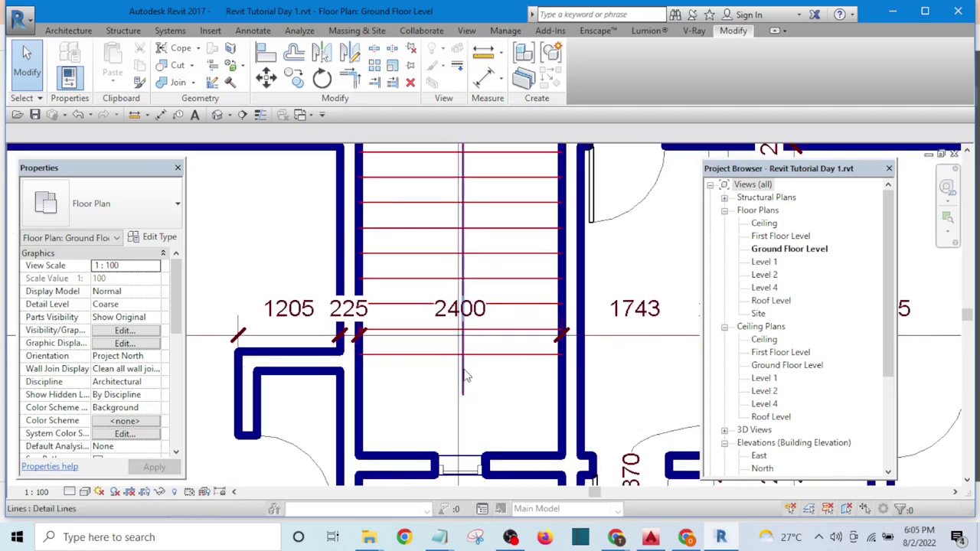
In the tread line's style, draw a chain of winder lines from the centre line to the wall, apex and lower wall.
left_click(423, 356)
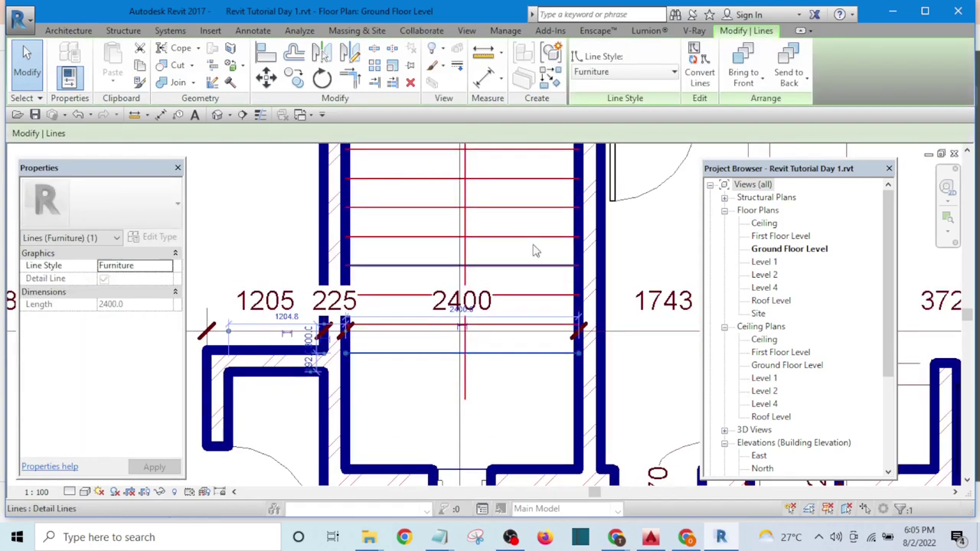
left_click(550, 82)
scroll(441, 368, "up", 2)
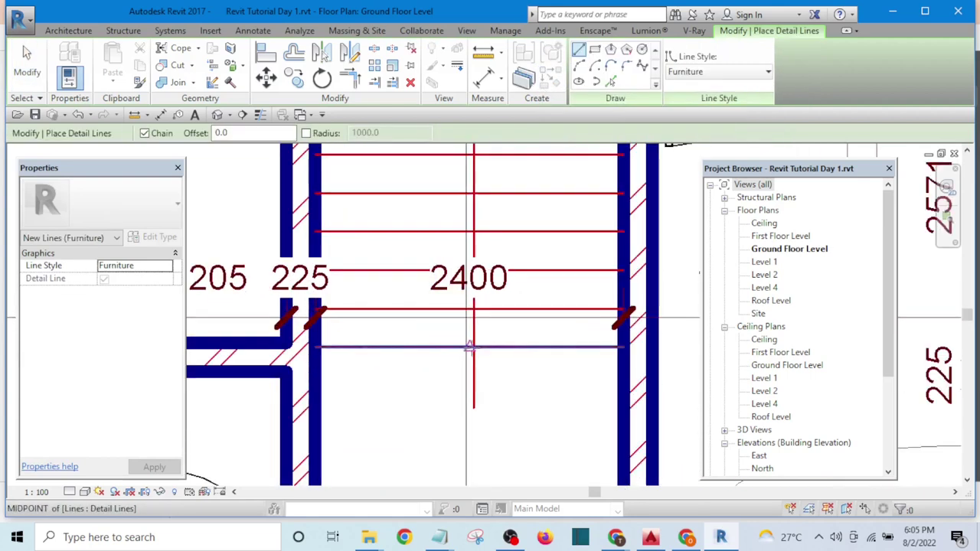
scroll(471, 347, "up", 4)
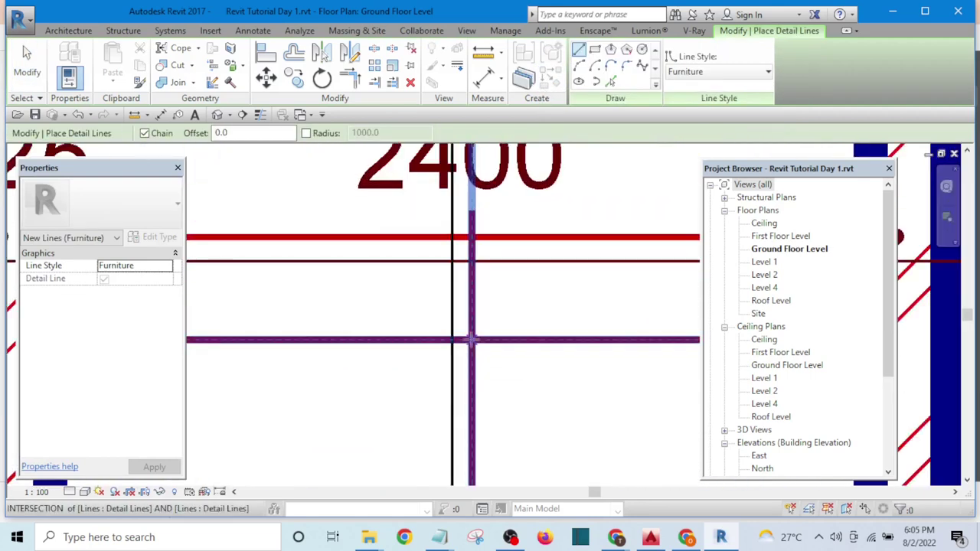
left_click(471, 340)
scroll(471, 339, "down", 4)
scroll(471, 340, "up", 2)
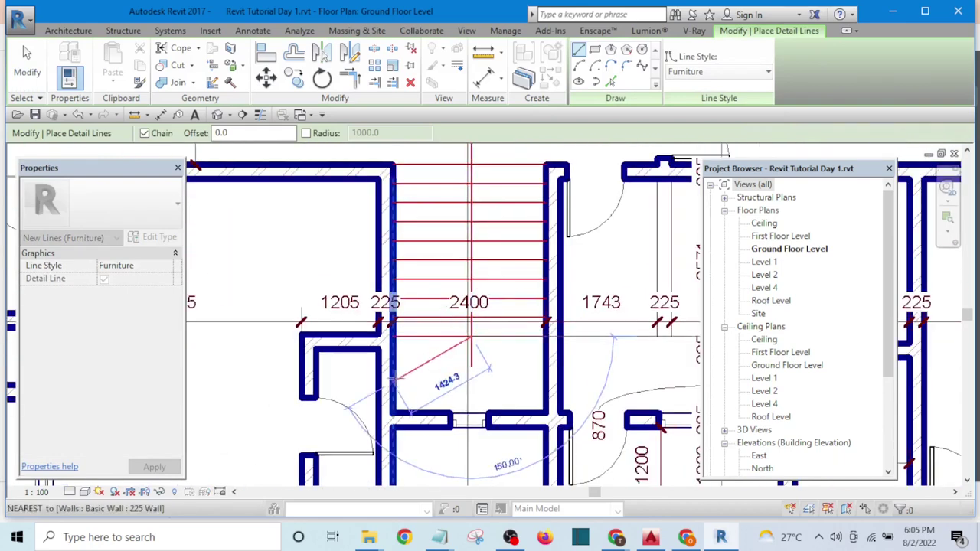
left_click(391, 378)
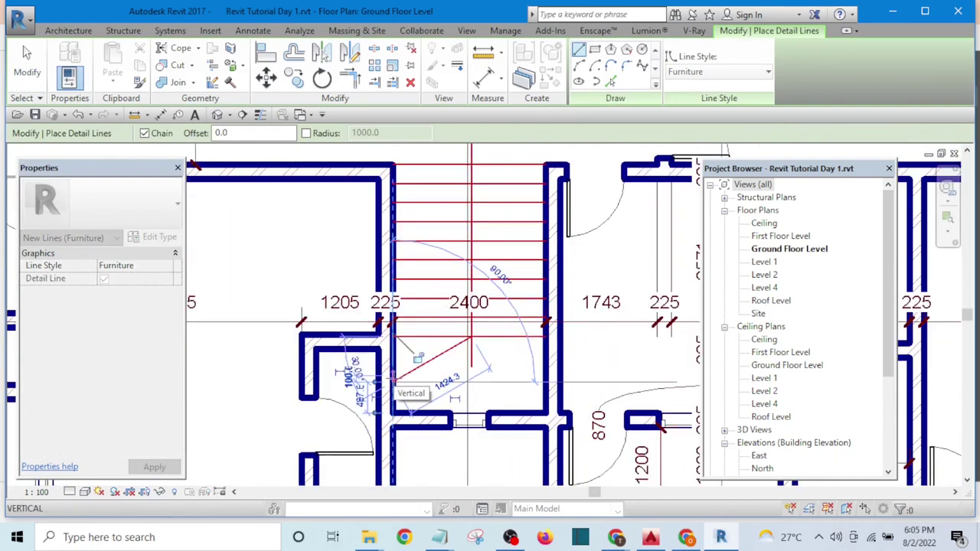
scroll(471, 346, "up", 3)
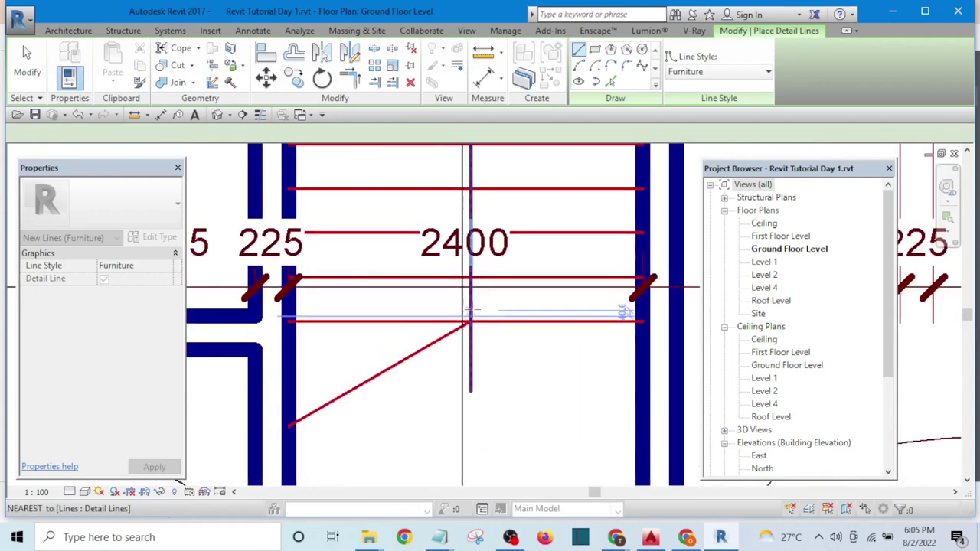
scroll(471, 312, "down", 1)
scroll(471, 312, "up", 1)
left_click(469, 314)
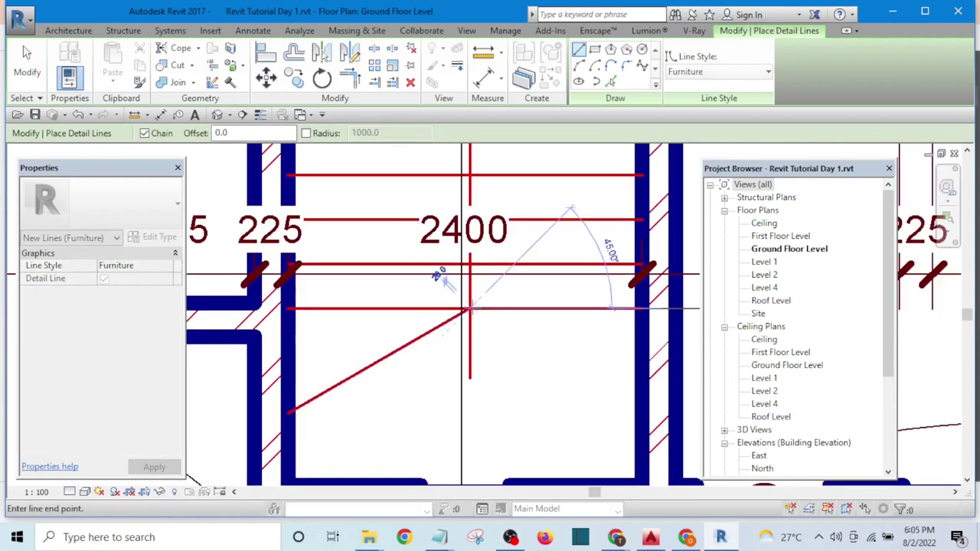
scroll(444, 282, "down", 2)
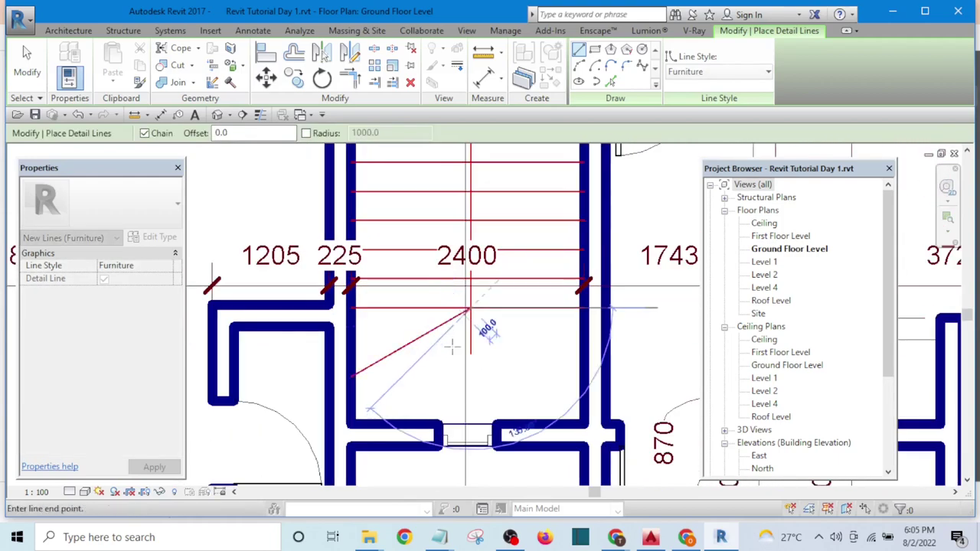
left_click(404, 421)
key("Escape")
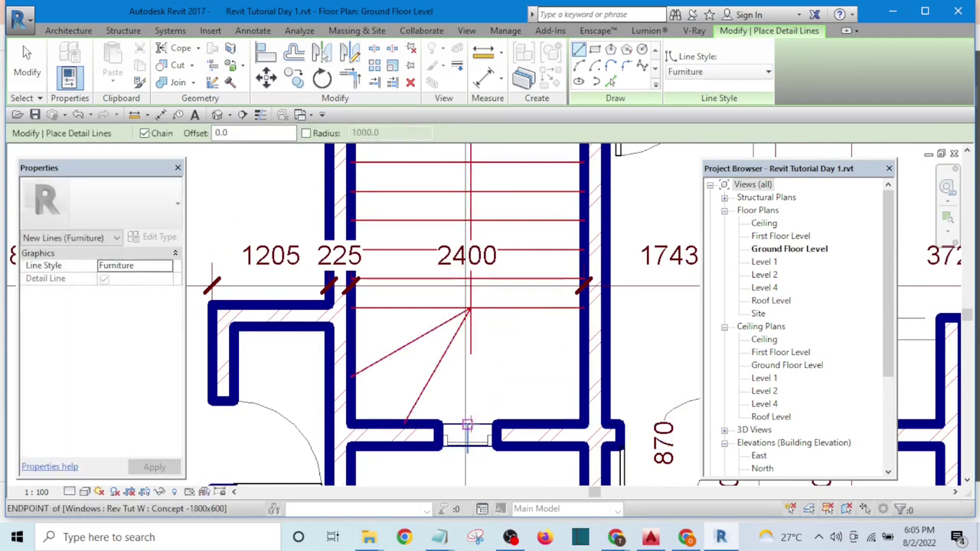
Draw a vertical line from the stair apex to the lower wall and a winder to the bottom wall.
left_click(469, 308)
left_click(470, 421)
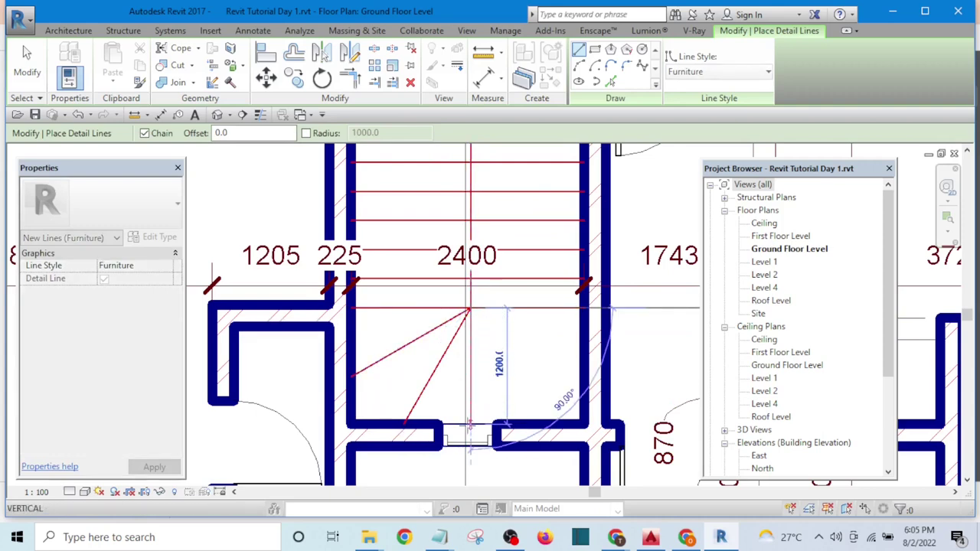
key("Escape")
scroll(472, 356, "down", 3)
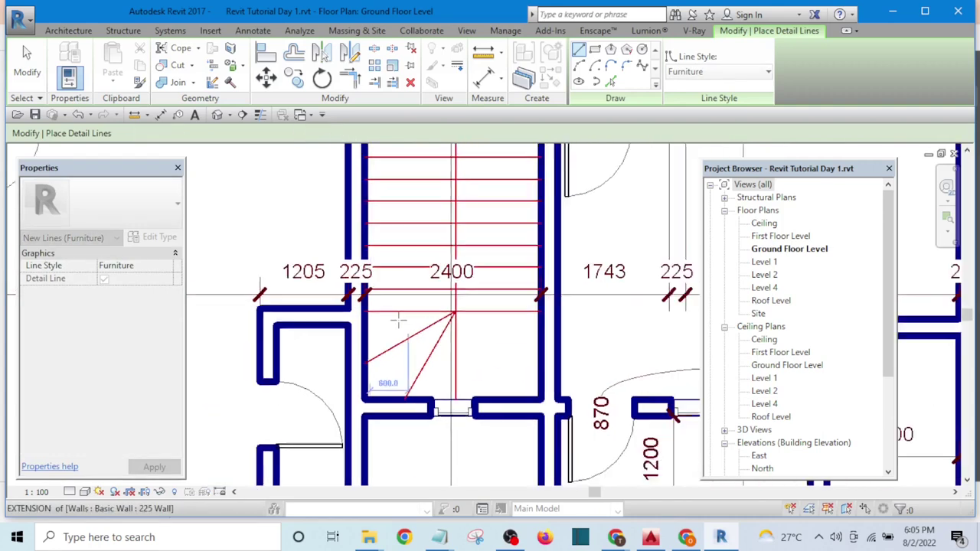
scroll(402, 333, "up", 5)
scroll(385, 321, "down", 5)
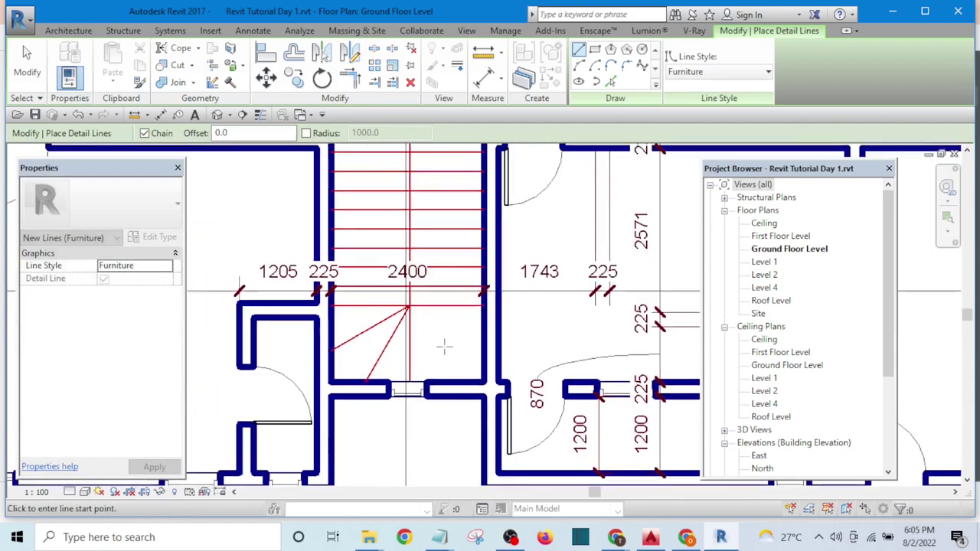
scroll(417, 381, "up", 6)
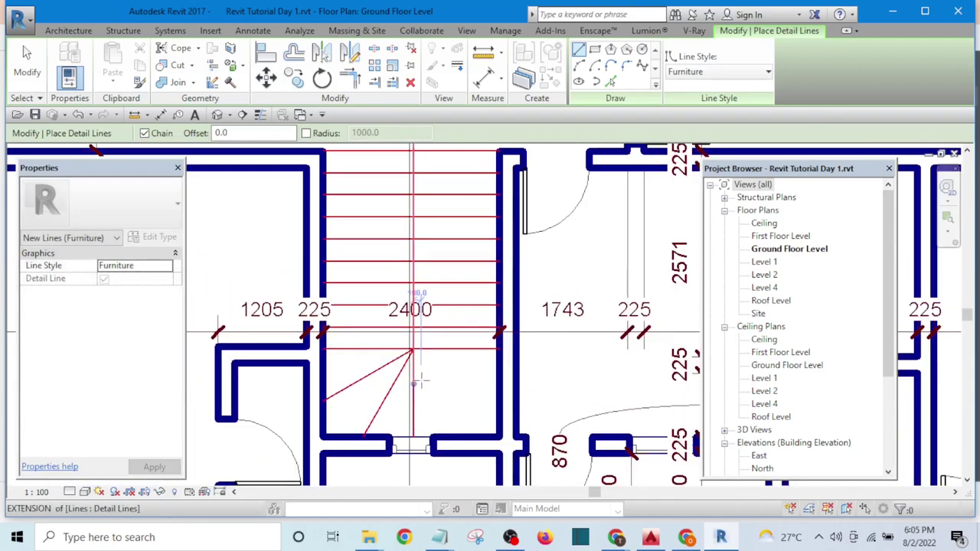
scroll(407, 332, "down", 2)
left_click(406, 332)
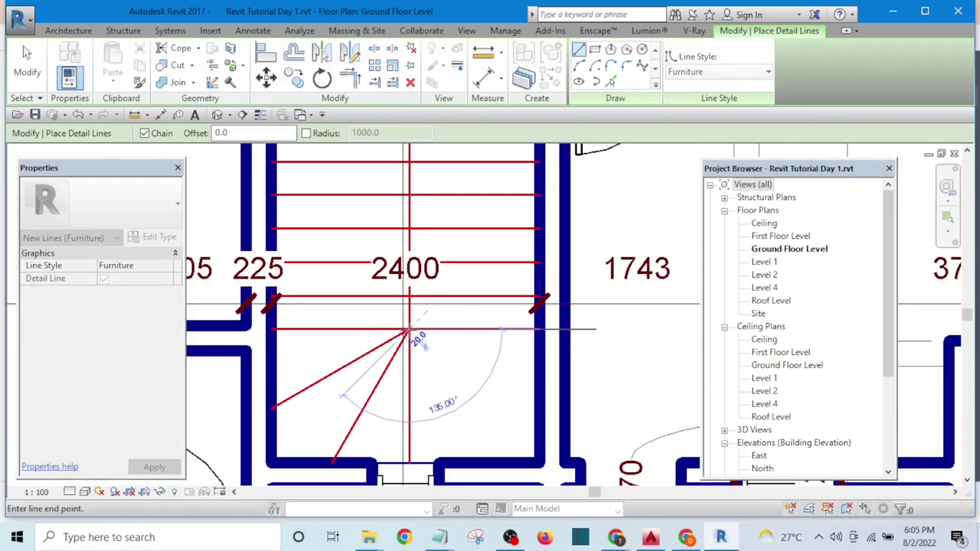
left_click(494, 459)
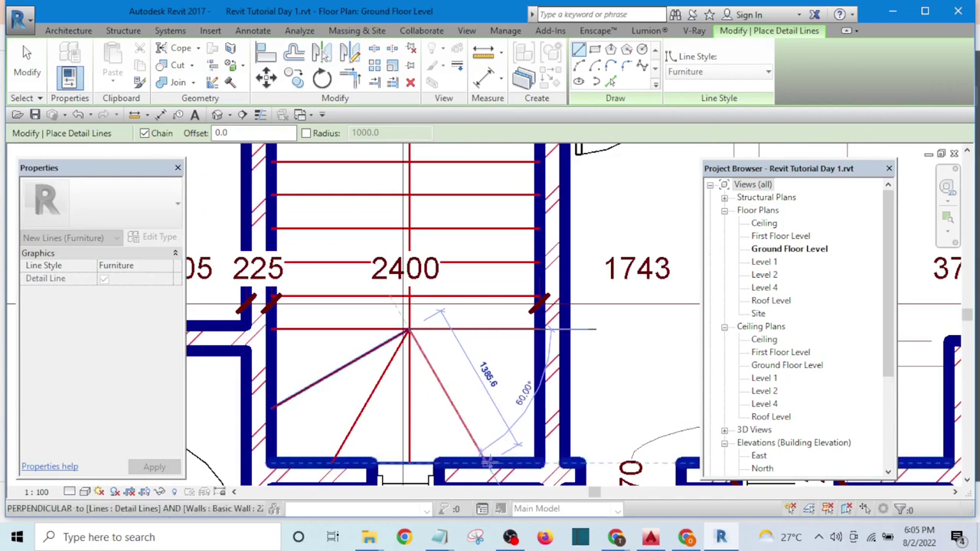
key("Escape")
key("Escape")
Draw one more winder line from the stair apex to the right-hand wall.
key("Return")
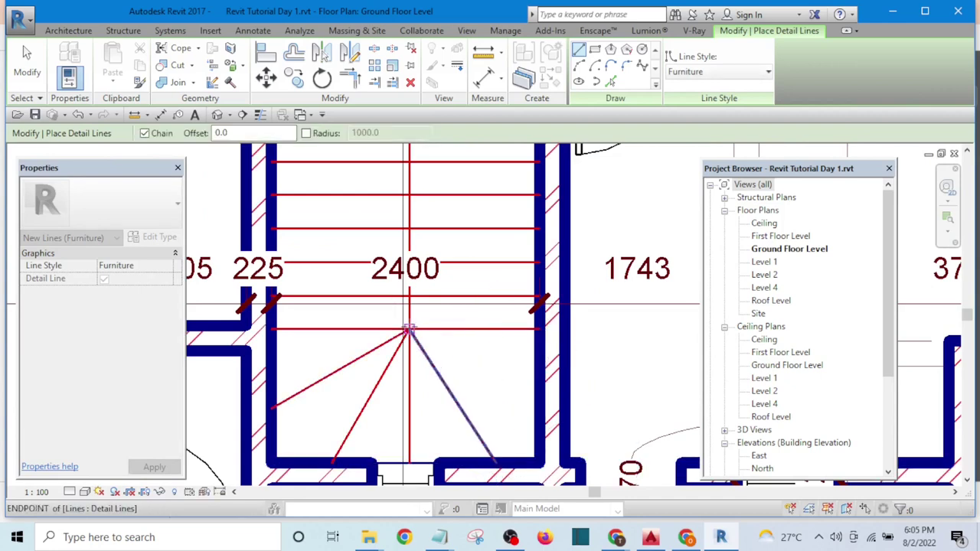
left_click(408, 331)
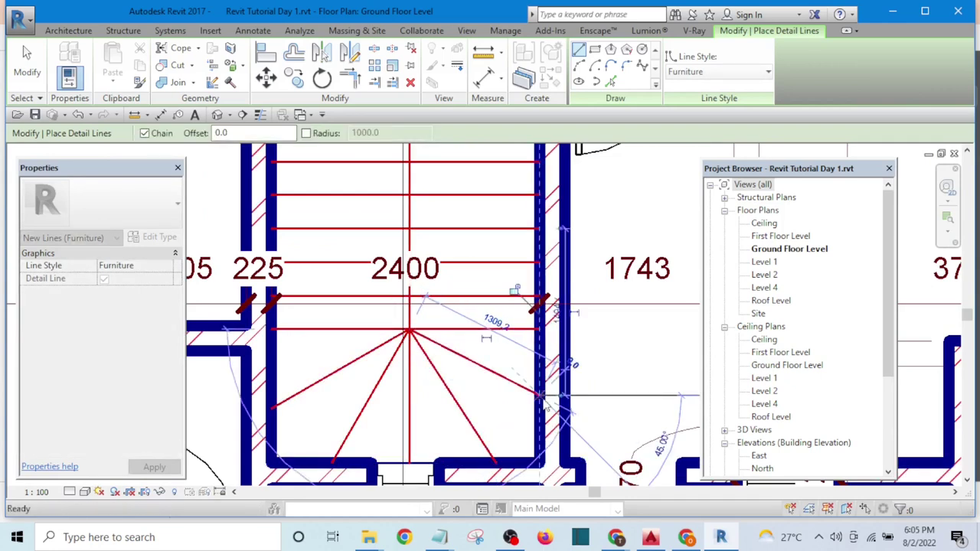
left_click(540, 395)
scroll(539, 395, "down", 3)
scroll(496, 314, "up", 3)
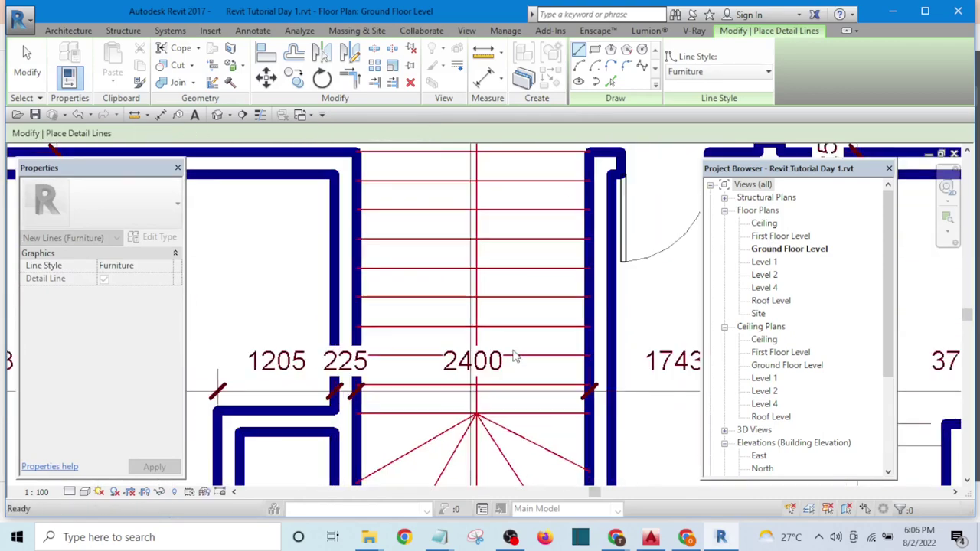
key("Escape")
scroll(516, 333, "down", 3)
scroll(517, 327, "up", 2)
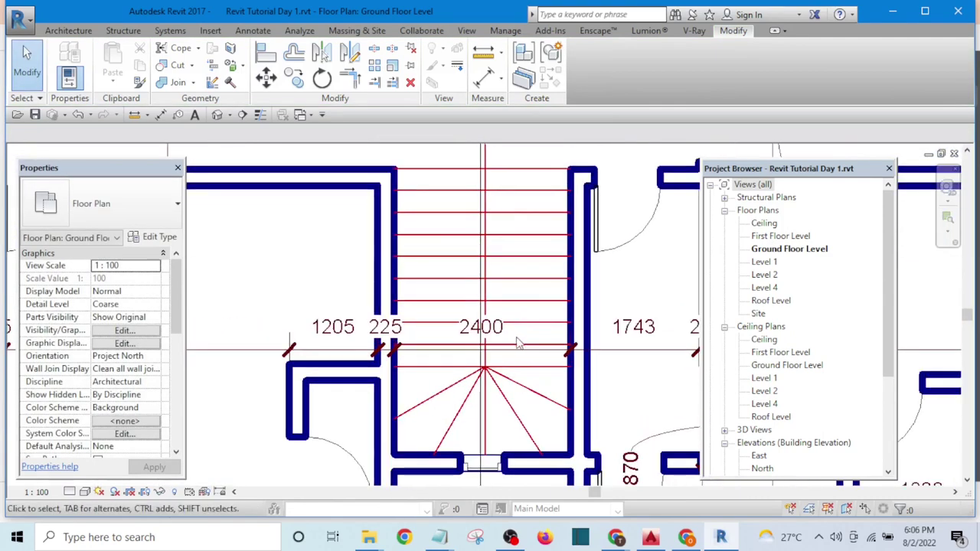
scroll(529, 354, "down", 2)
scroll(470, 266, "up", 1)
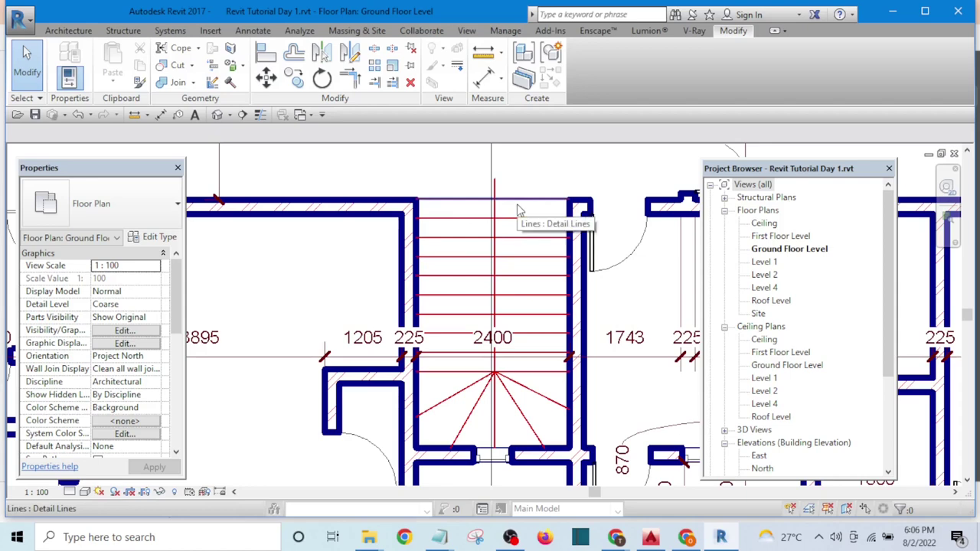
middle_click_drag(517, 208, 526, 241)
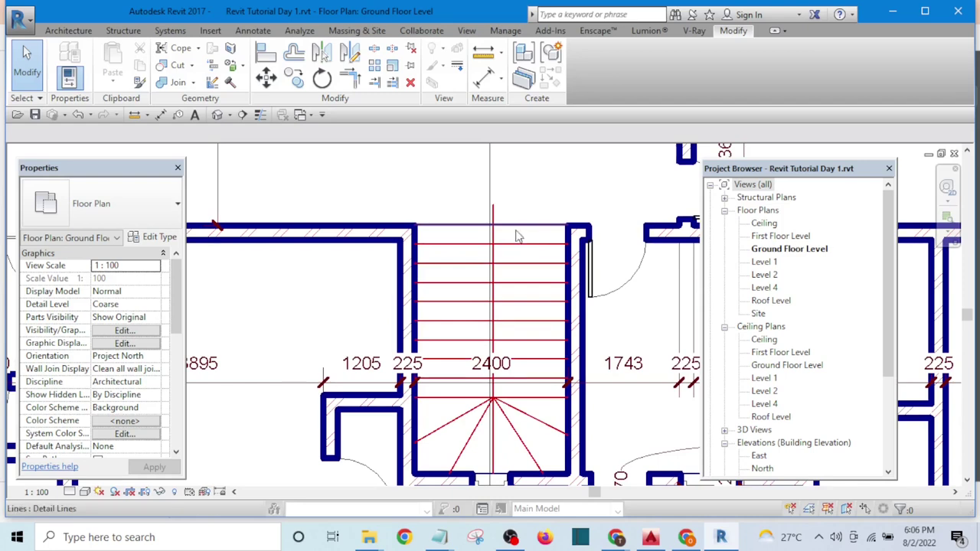
scroll(477, 226, "up", 4)
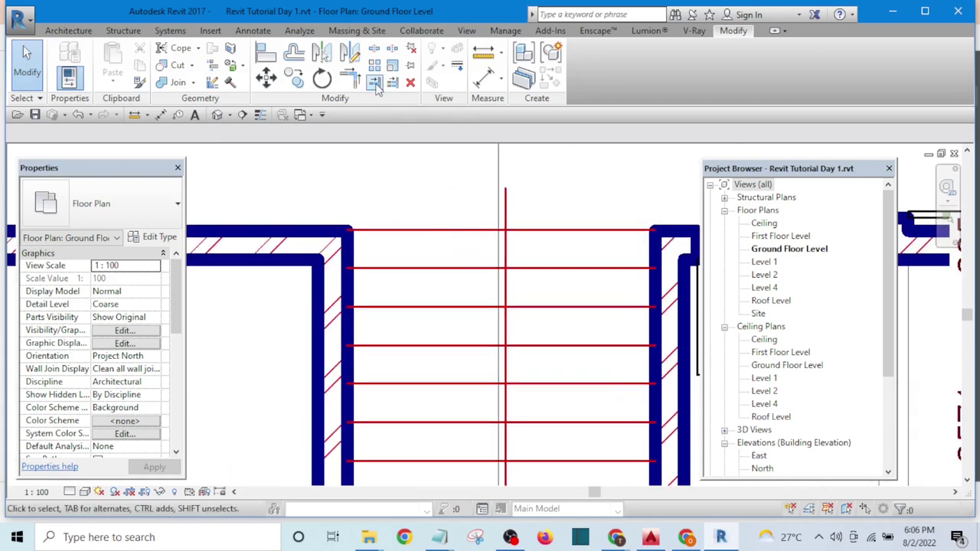
Trim the top stair line to the central vertical line, removing its left part.
left_click(375, 83)
scroll(502, 222, "up", 1)
left_click(506, 225)
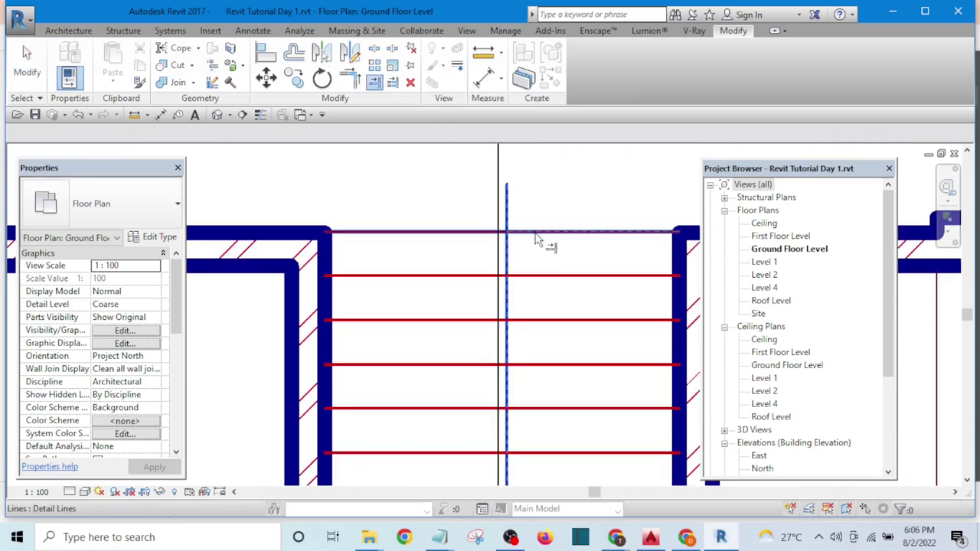
left_click(535, 236)
scroll(498, 222, "down", 4)
scroll(489, 215, "up", 3)
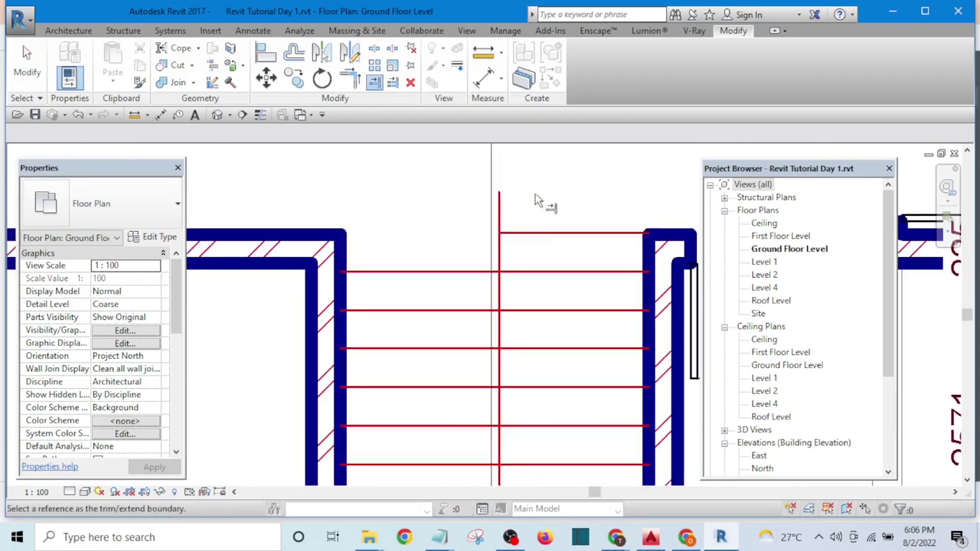
left_click(533, 240)
scroll(512, 265, "down", 3)
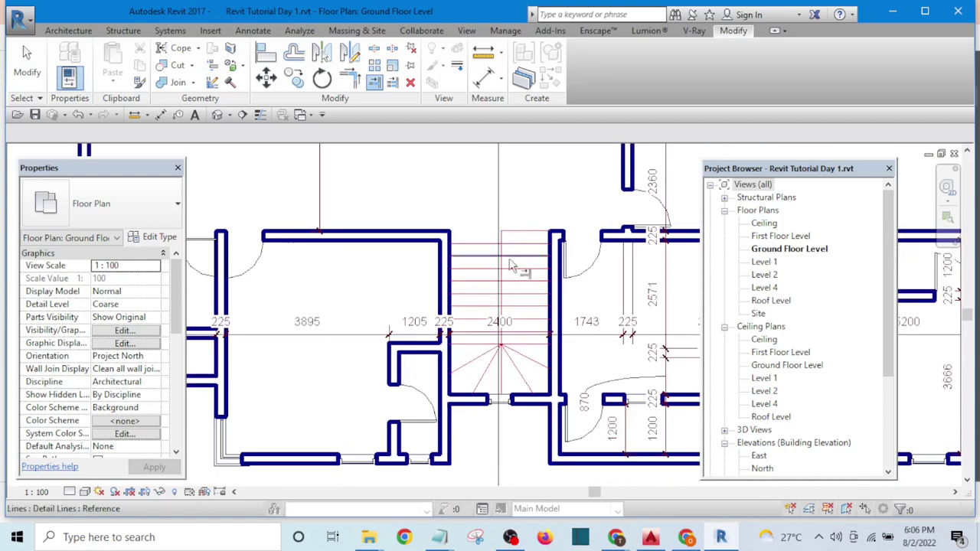
scroll(509, 270, "up", 2)
scroll(521, 306, "down", 4)
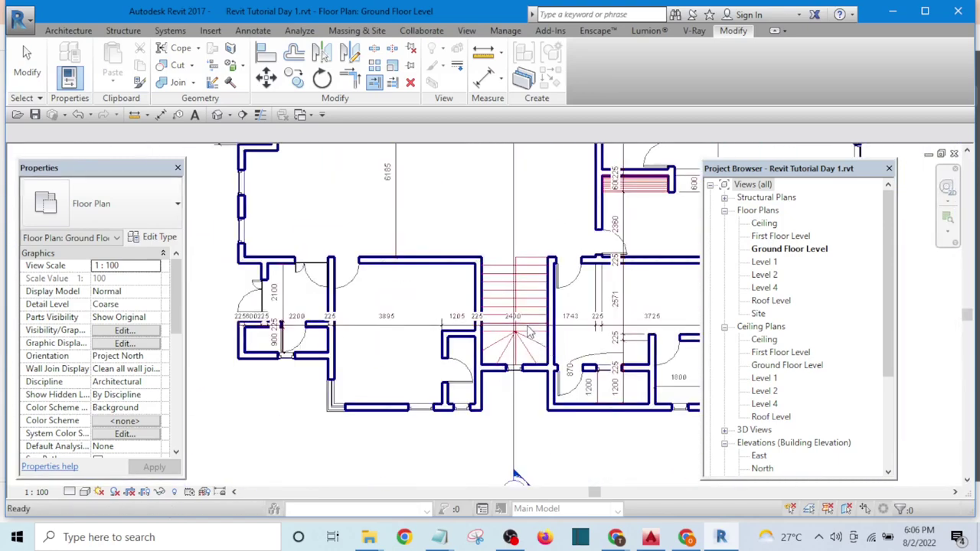
scroll(528, 331, "down", 2)
Select the vertical building section line, then deselect it.
left_click(517, 251)
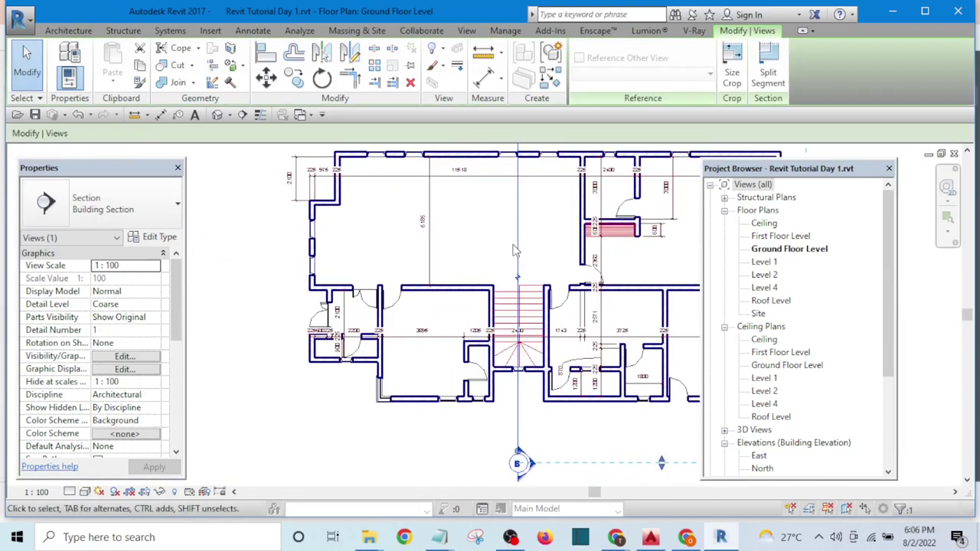
key("e")
key("Escape")
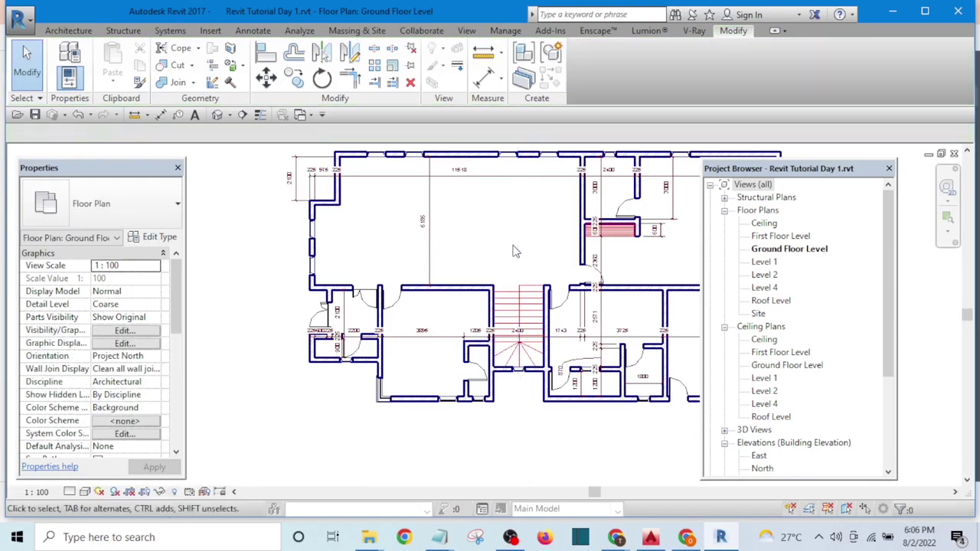
scroll(529, 321, "up", 3)
scroll(372, 314, "down", 2)
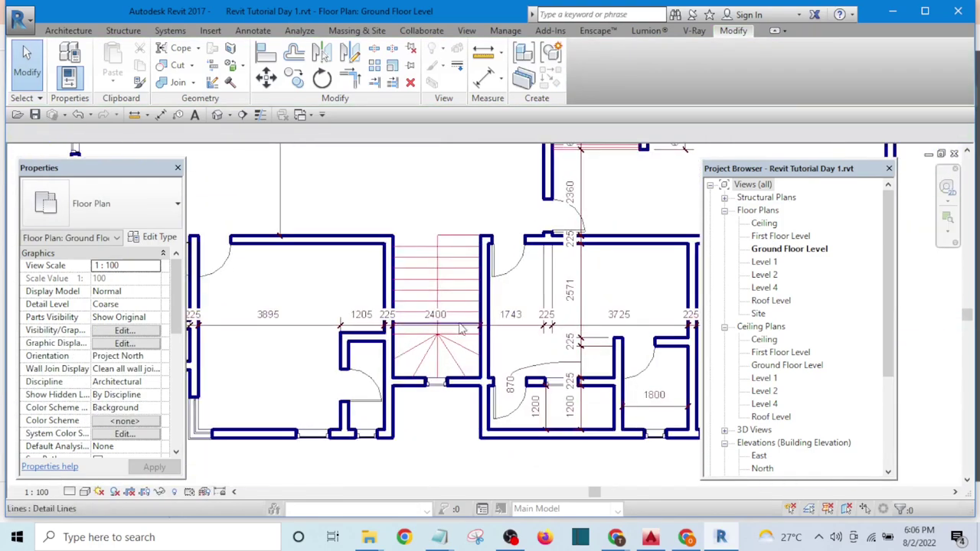
scroll(429, 329, "up", 3)
scroll(474, 337, "down", 4)
scroll(498, 346, "up", 4)
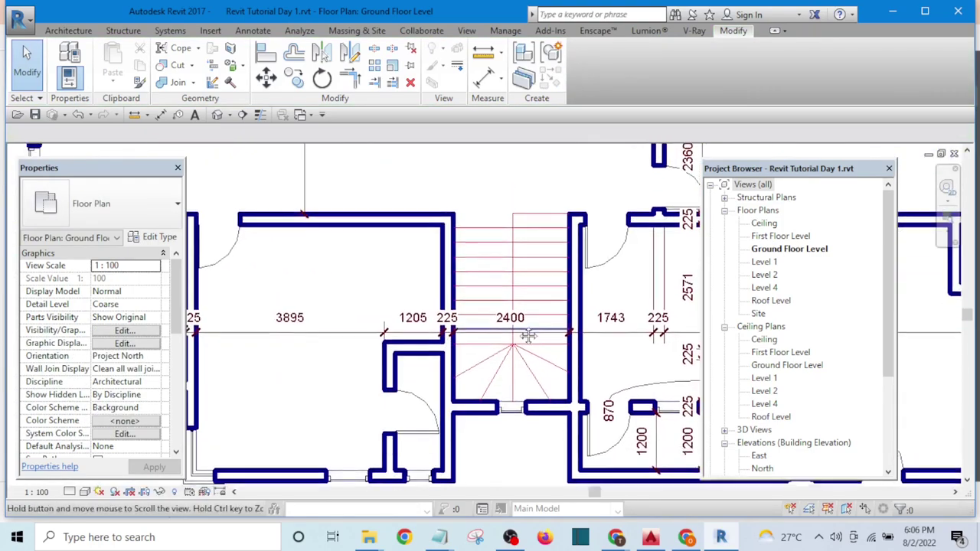
scroll(499, 329, "up", 3)
scroll(505, 305, "down", 2)
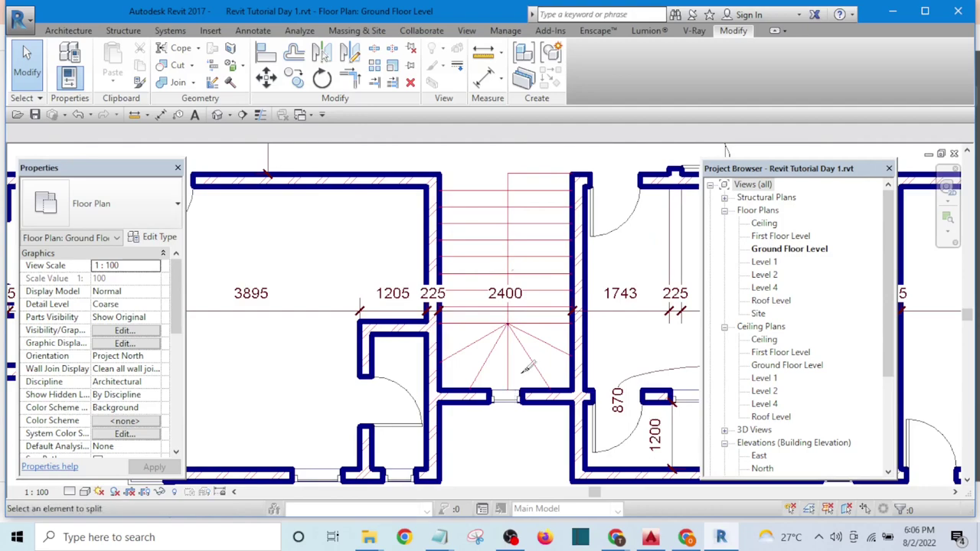
Split the top tread, the next tread and the tread under the 2400 label at the centre line.
scroll(520, 321, "up", 5)
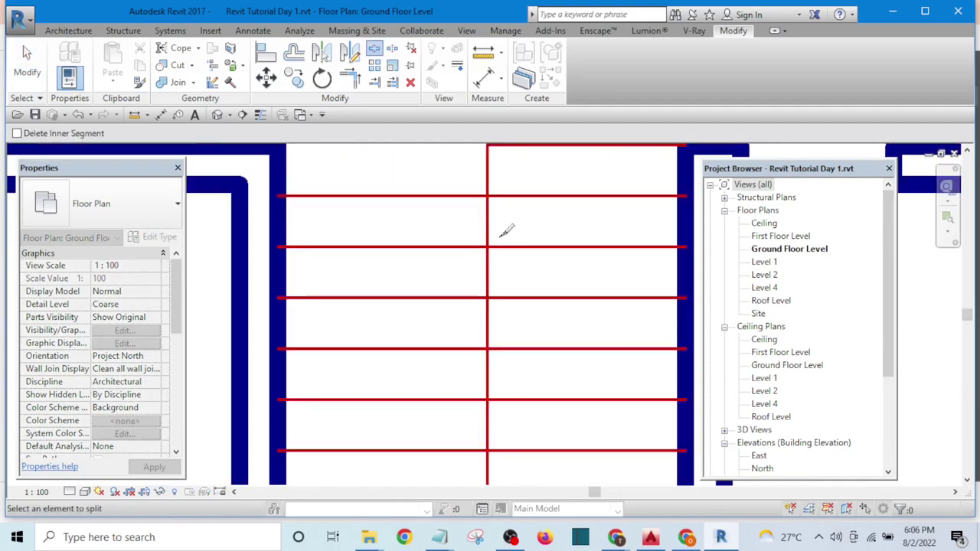
scroll(506, 231, "down", 3)
scroll(506, 222, "up", 3)
scroll(502, 218, "down", 5)
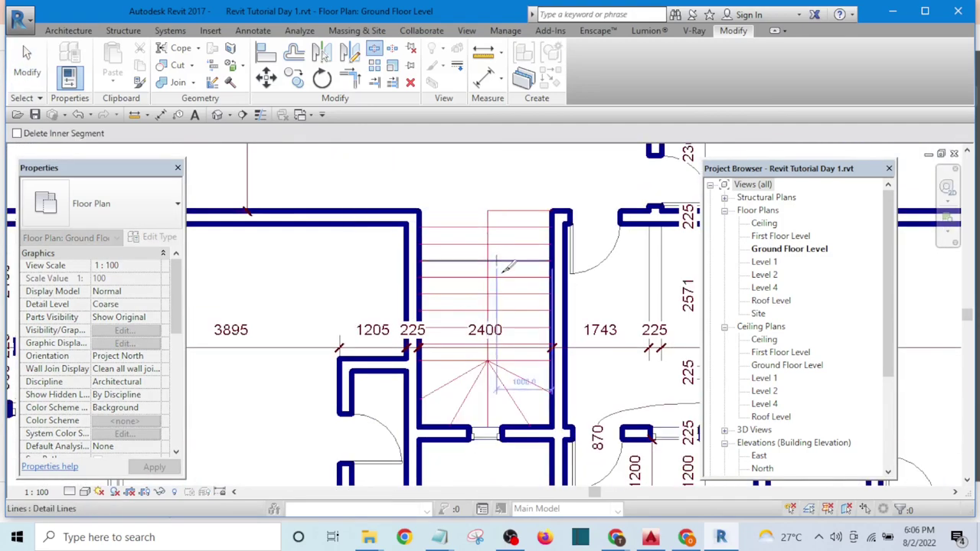
scroll(504, 268, "up", 4)
scroll(505, 291, "down", 2)
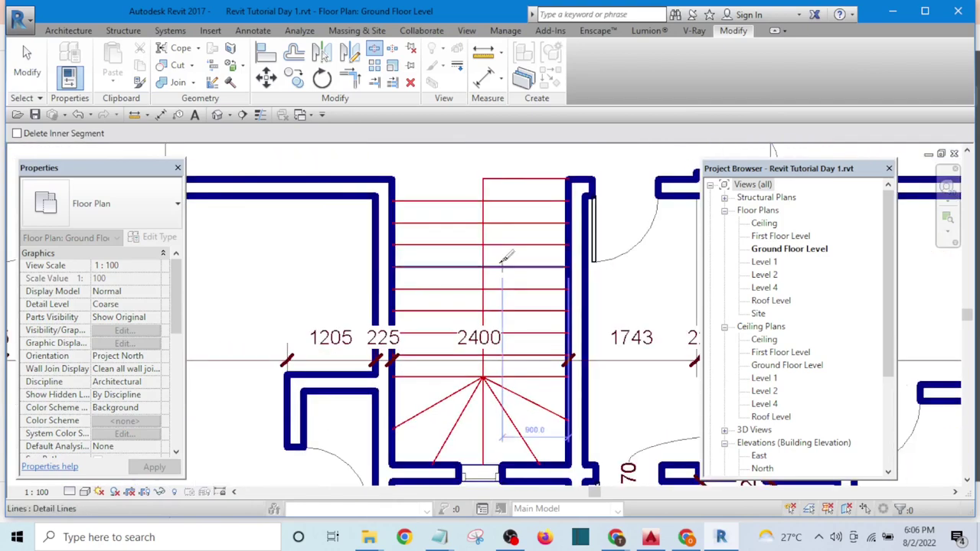
scroll(502, 259, "up", 2)
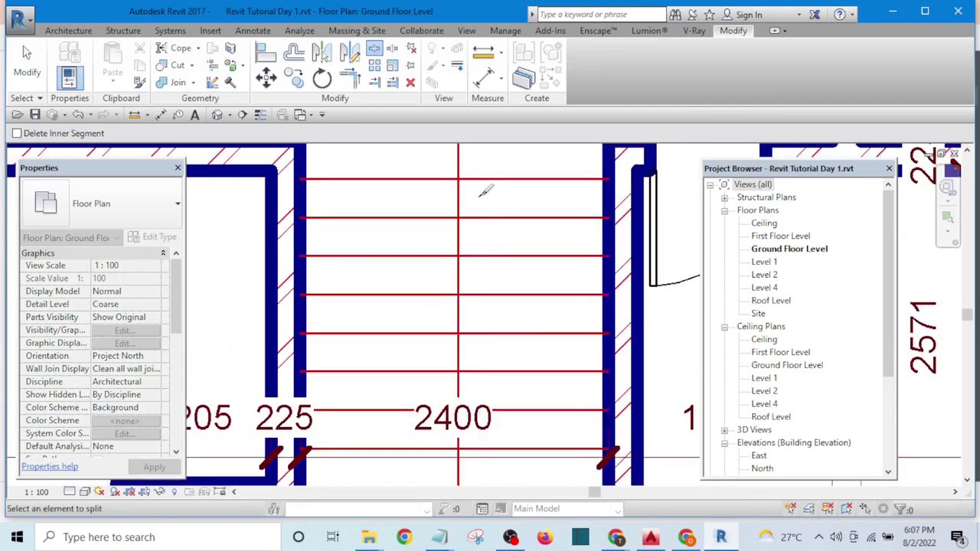
scroll(465, 177, "up", 2)
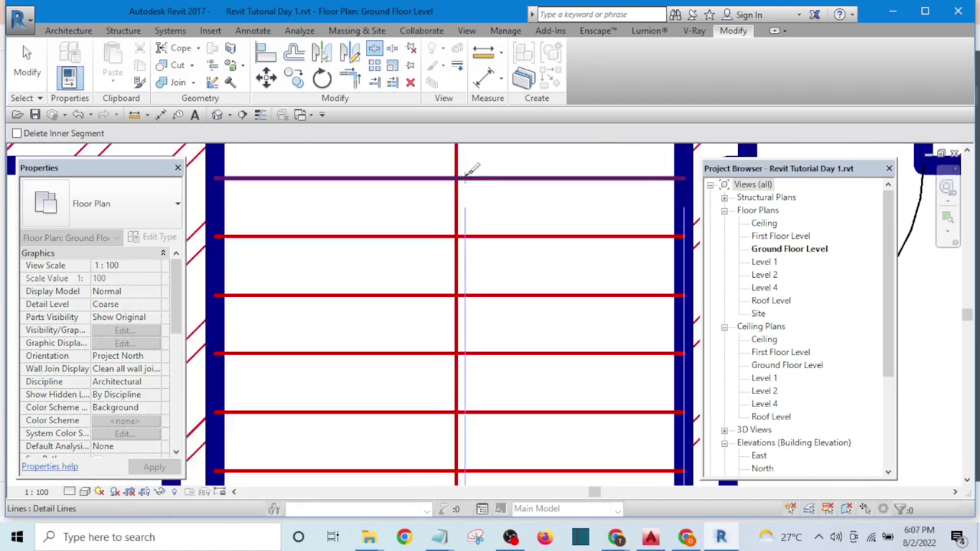
scroll(465, 223, "up", 2)
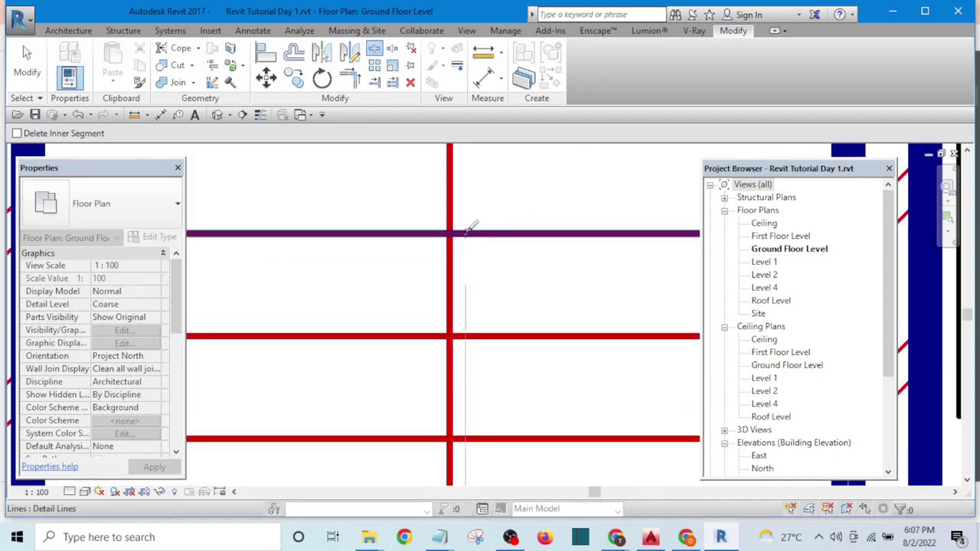
scroll(468, 228, "down", 1)
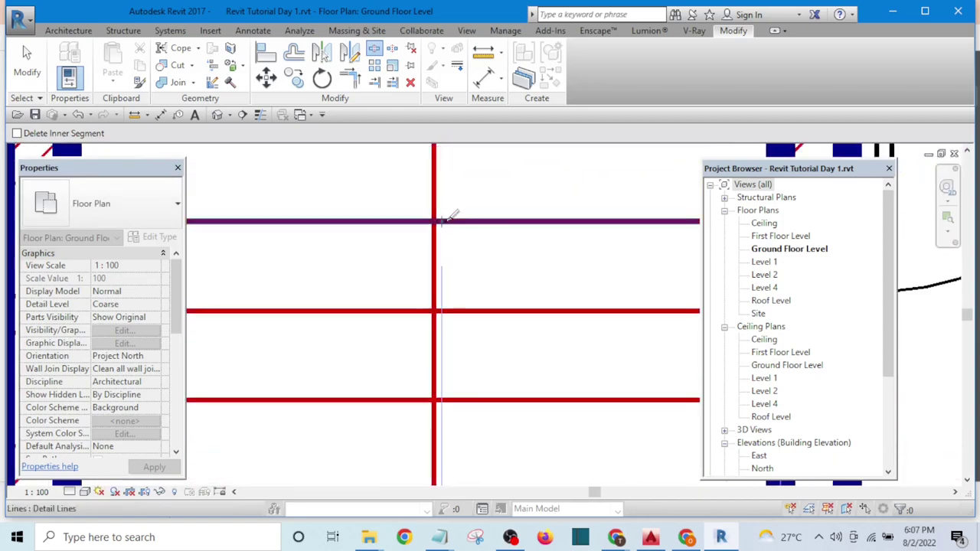
left_click(442, 221)
middle_click_drag(454, 248, 454, 226)
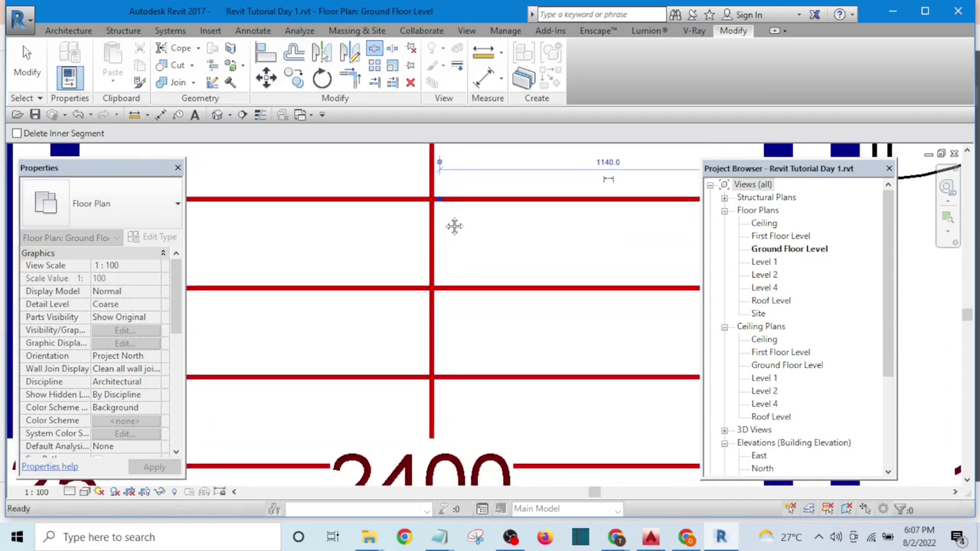
middle_click_drag(459, 319, 450, 249)
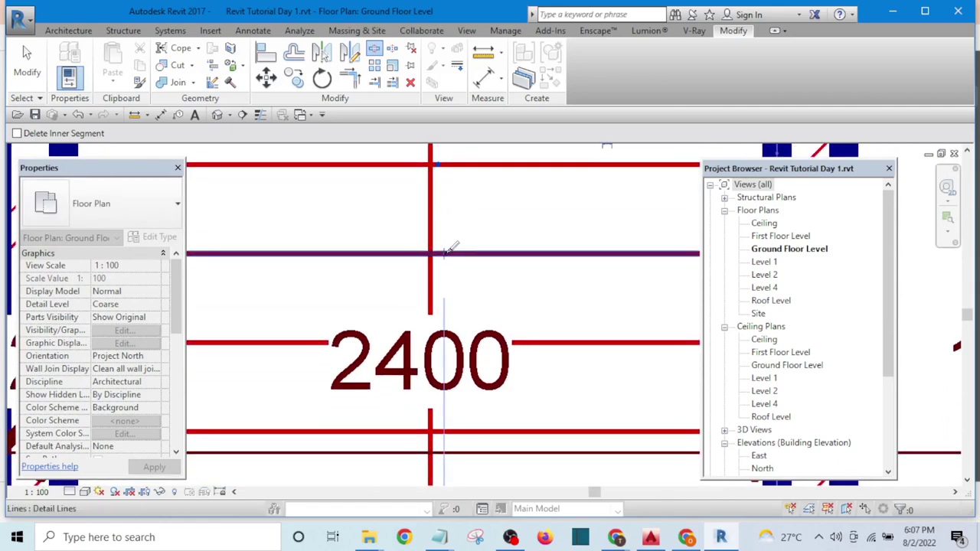
left_click(447, 251)
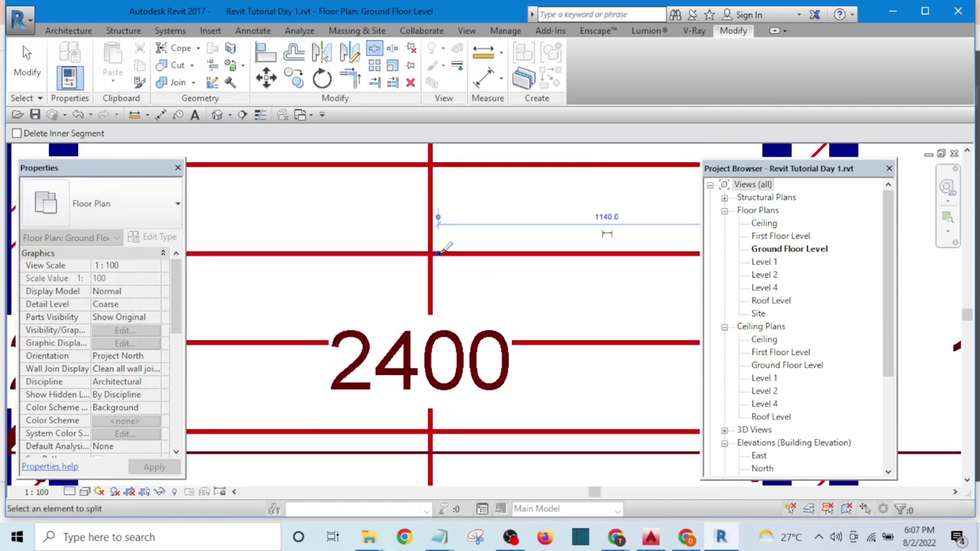
left_click(449, 341)
Split the centre line and the line below the 2400 label down to the fan's origin.
scroll(452, 345, "down", 3)
scroll(458, 369, "up", 2)
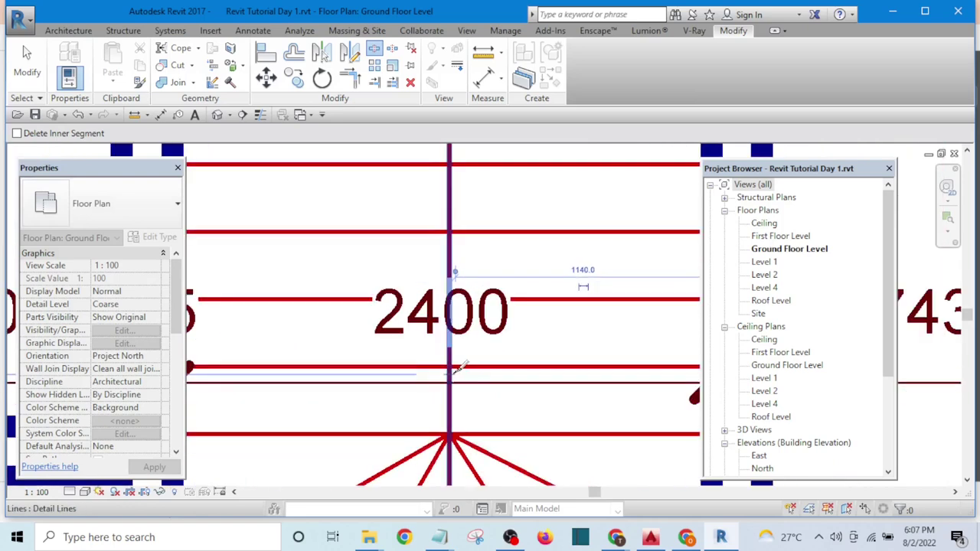
left_click(452, 359)
scroll(464, 382, "up", 1)
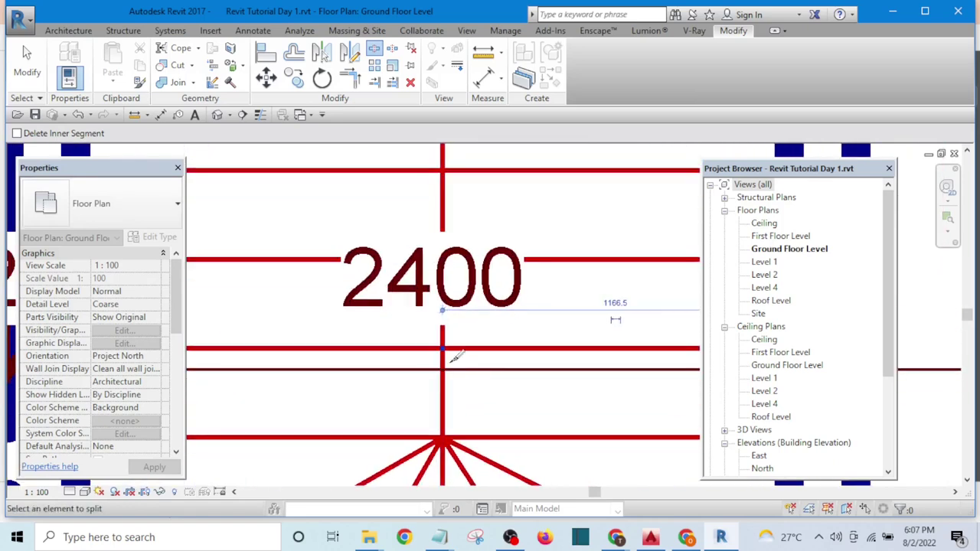
left_click(442, 348)
scroll(451, 337, "down", 2)
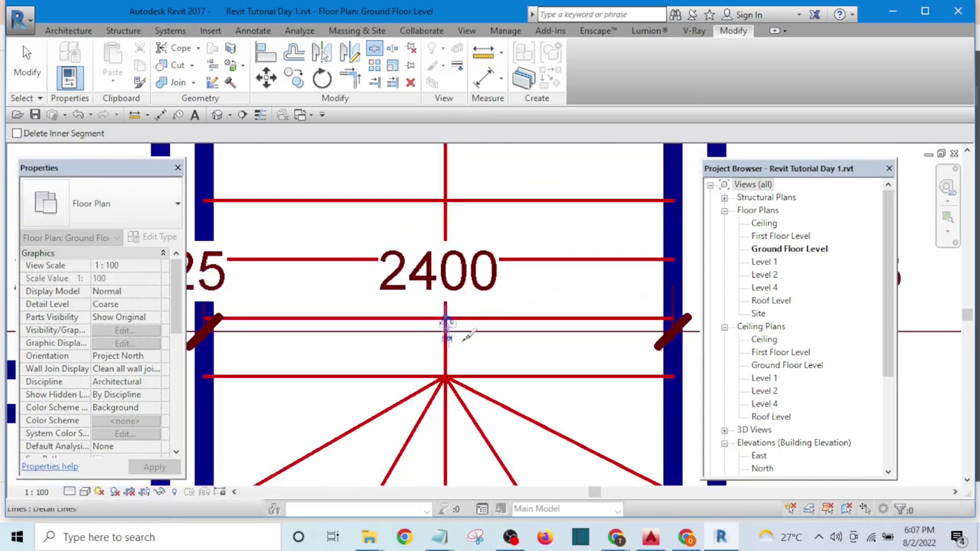
scroll(467, 372, "up", 3)
left_click(433, 378)
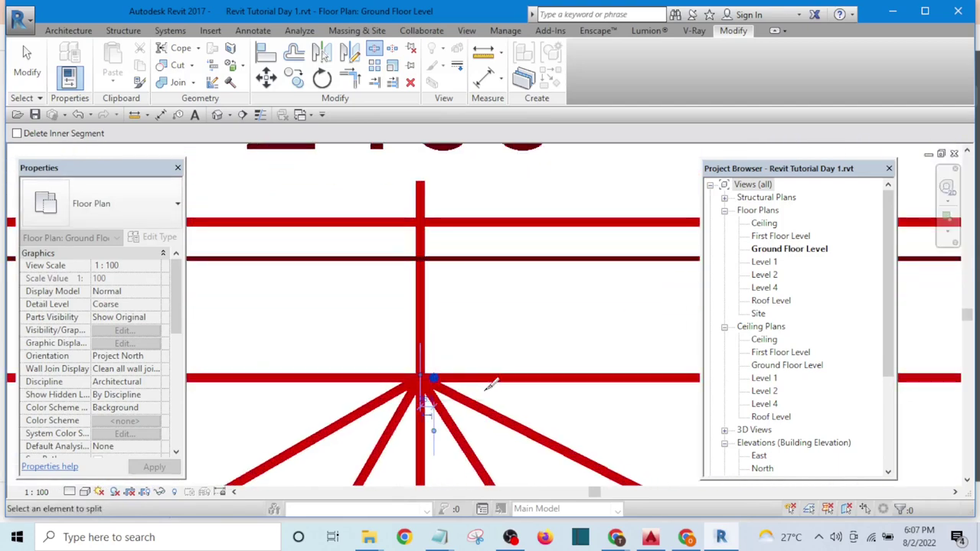
scroll(491, 382, "down", 3)
key("Escape")
Bring the whole stair back into view and select a stair detail line.
scroll(505, 322, "up", 2)
middle_click_drag(510, 271, 510, 298)
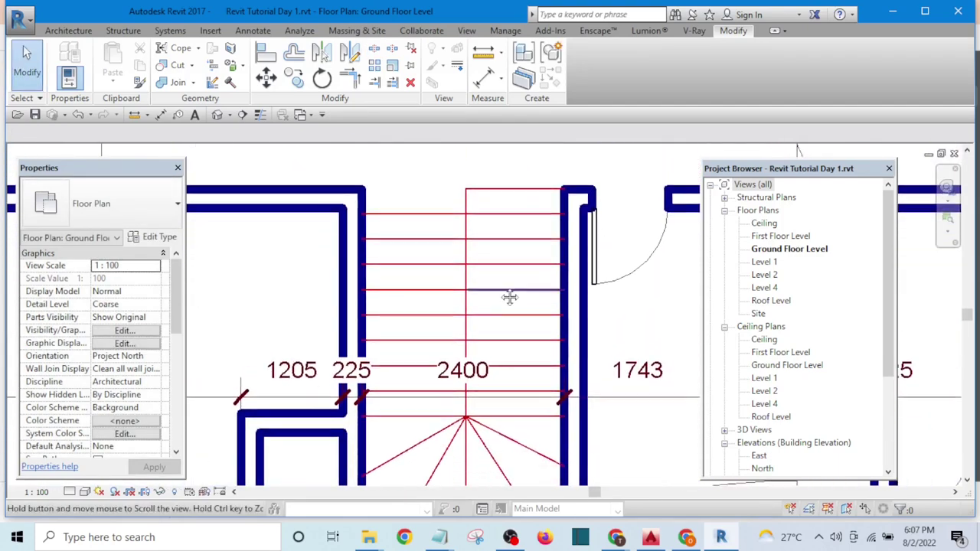
scroll(510, 298, "down", 2)
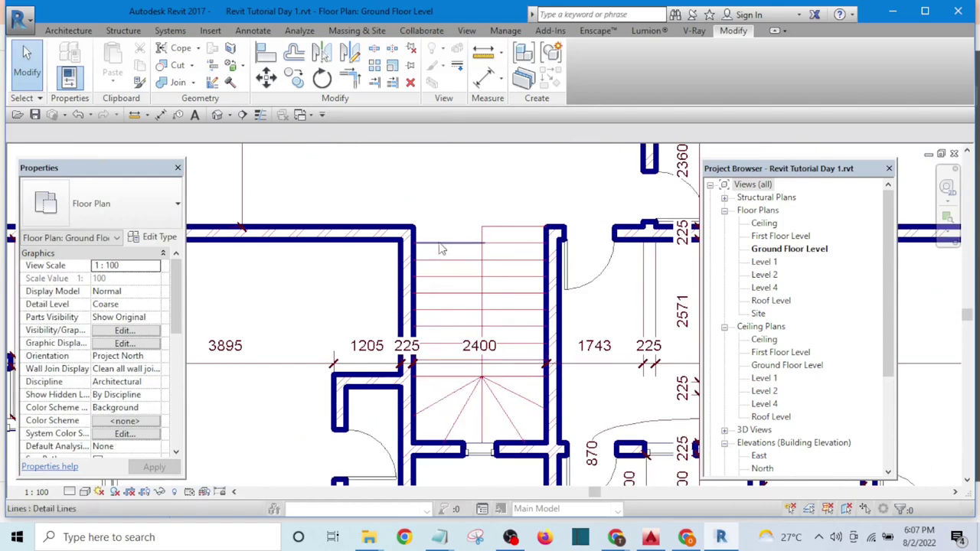
scroll(440, 253, "up", 3)
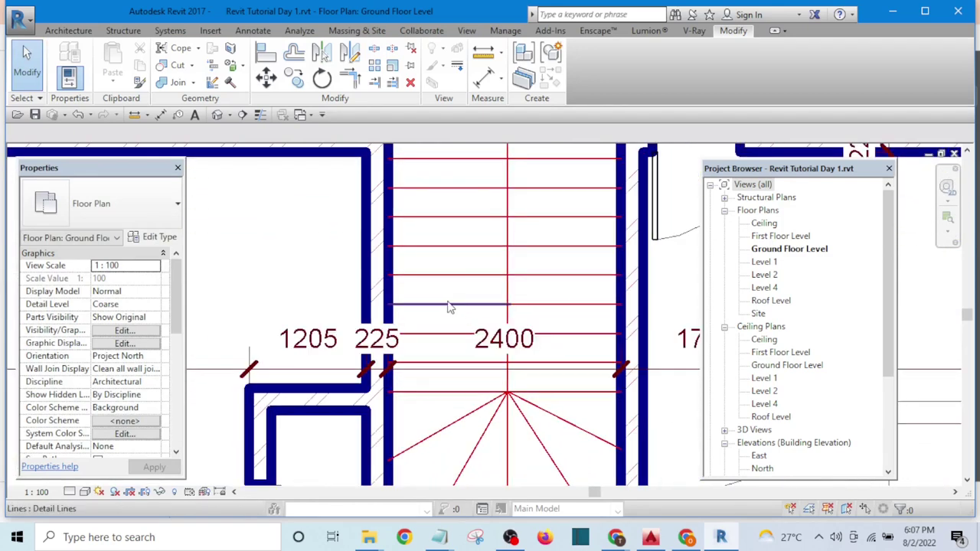
left_click(452, 307)
Draw a walking line in the same style down the stair centre, turning right near the bottom.
left_click(551, 77)
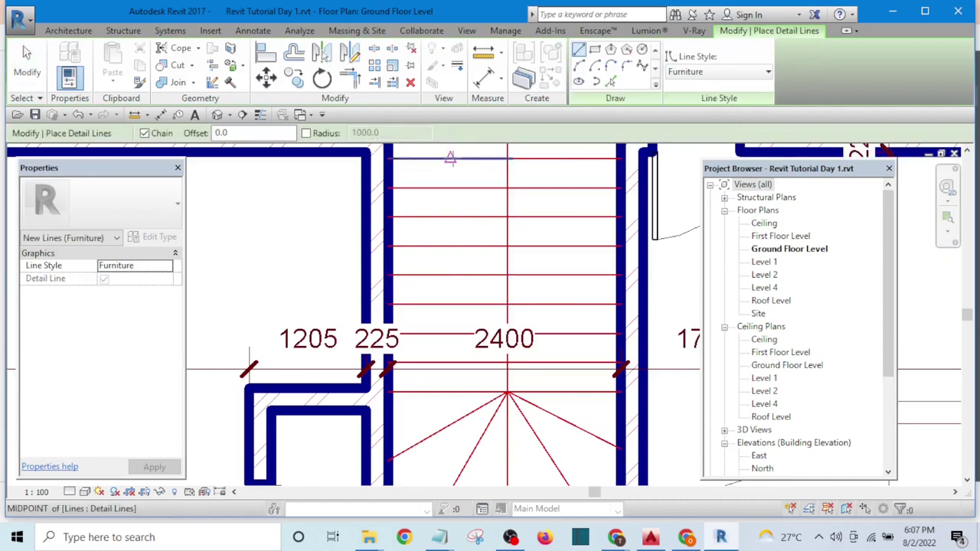
left_click(451, 159)
scroll(451, 159, "down", 2)
scroll(452, 335, "up", 2)
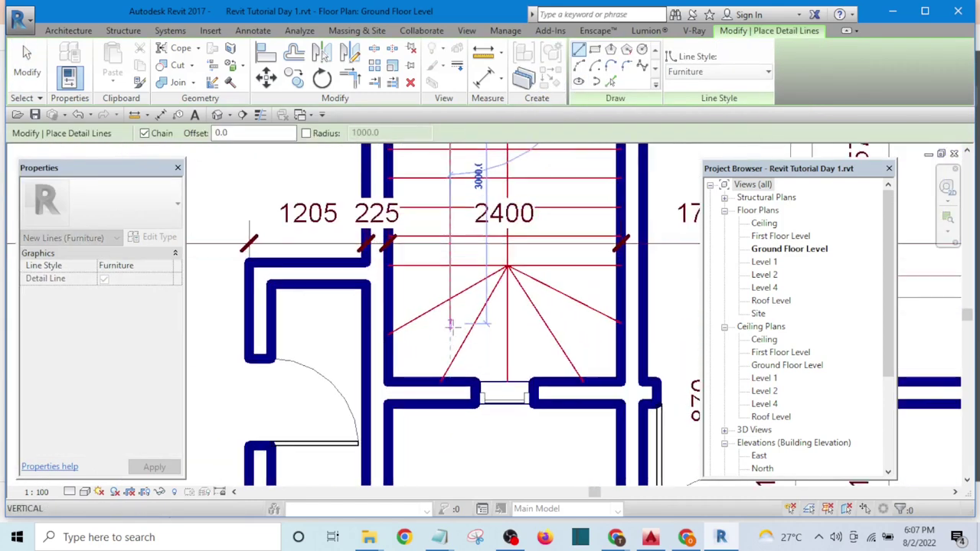
left_click(450, 335)
scroll(538, 334, "up", 1)
scroll(538, 335, "down", 2)
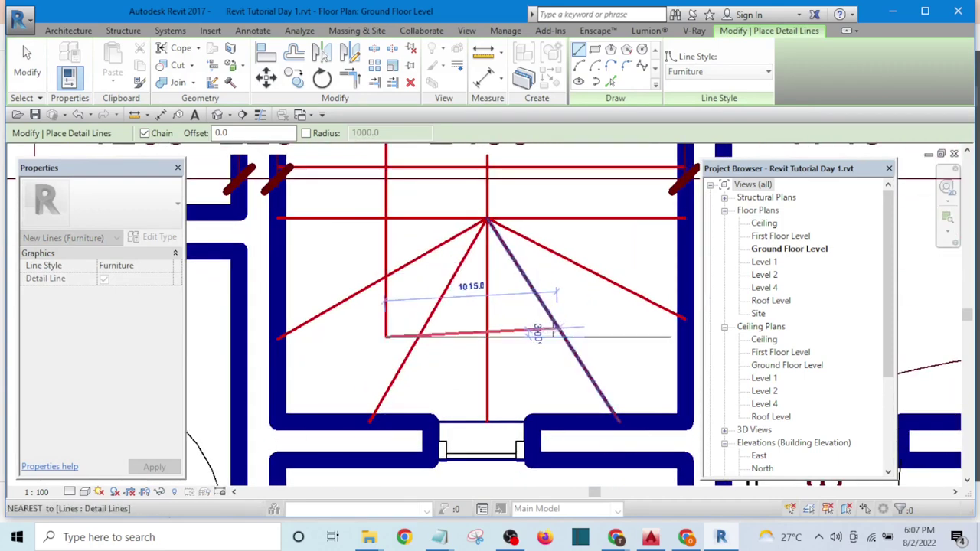
left_click(549, 334)
Finish the walking line with a closed triangular arrowhead at its end.
scroll(536, 337, "up", 2)
scroll(521, 345, "up", 1)
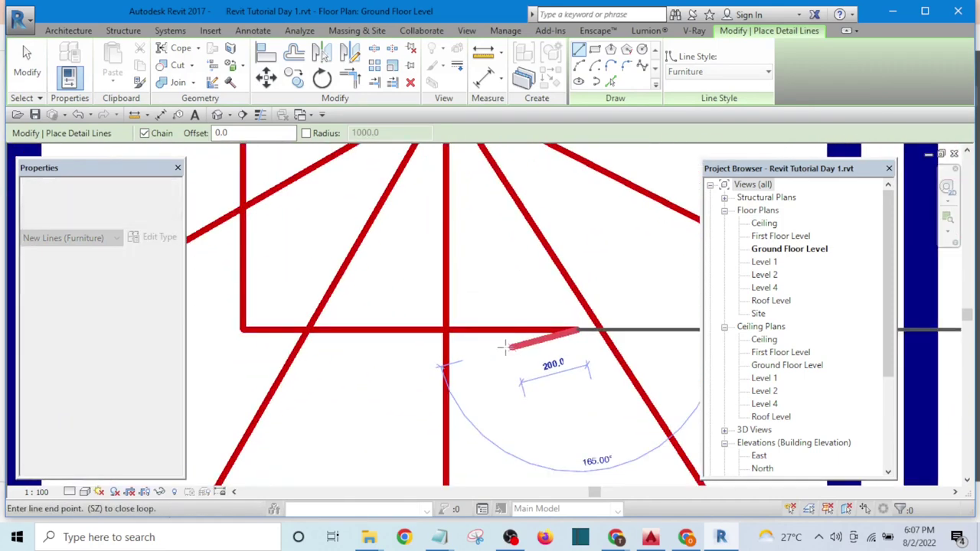
left_click(509, 352)
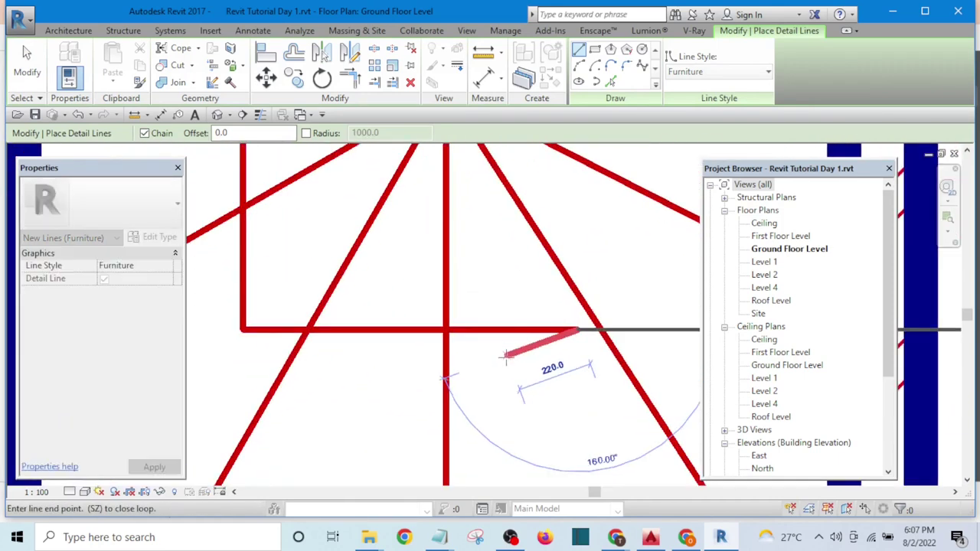
left_click(506, 308)
left_click(580, 330)
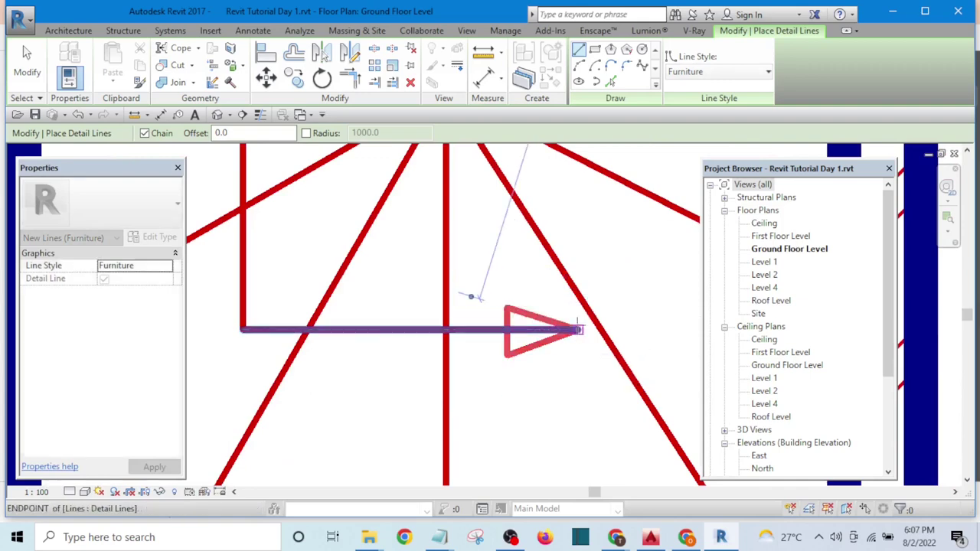
scroll(505, 379, "down", 4)
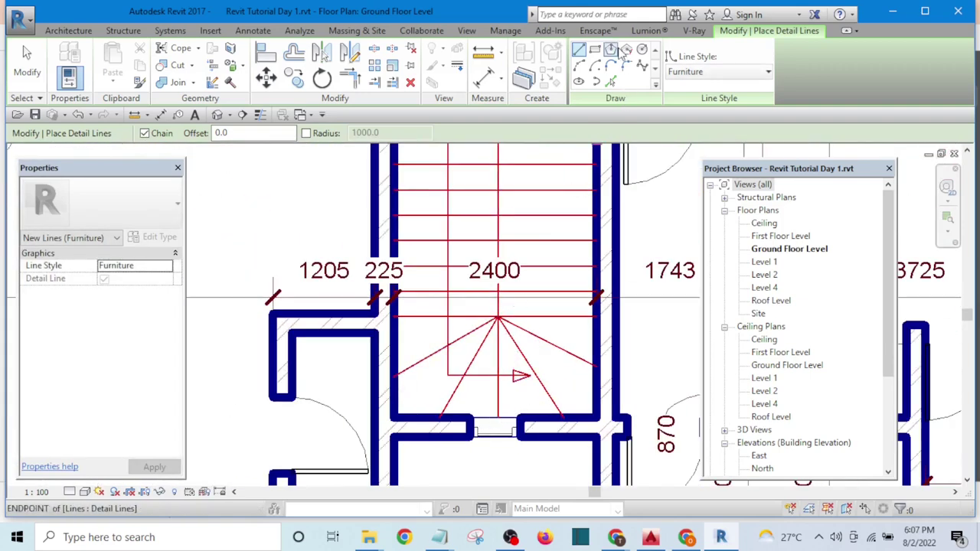
Draw a small circle marking the top start of the walking line.
left_click(640, 51)
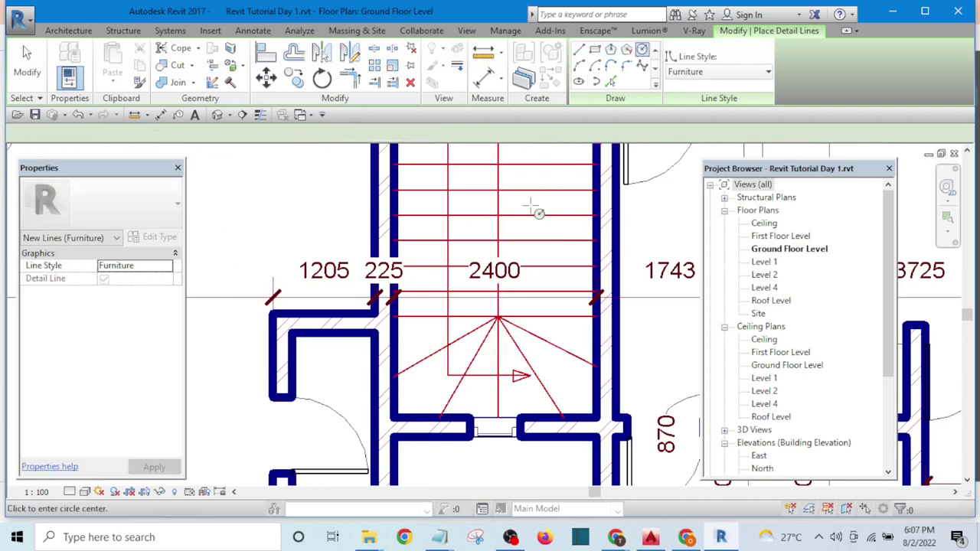
middle_click_drag(531, 207, 503, 383)
scroll(435, 286, "up", 4)
scroll(436, 286, "up", 2)
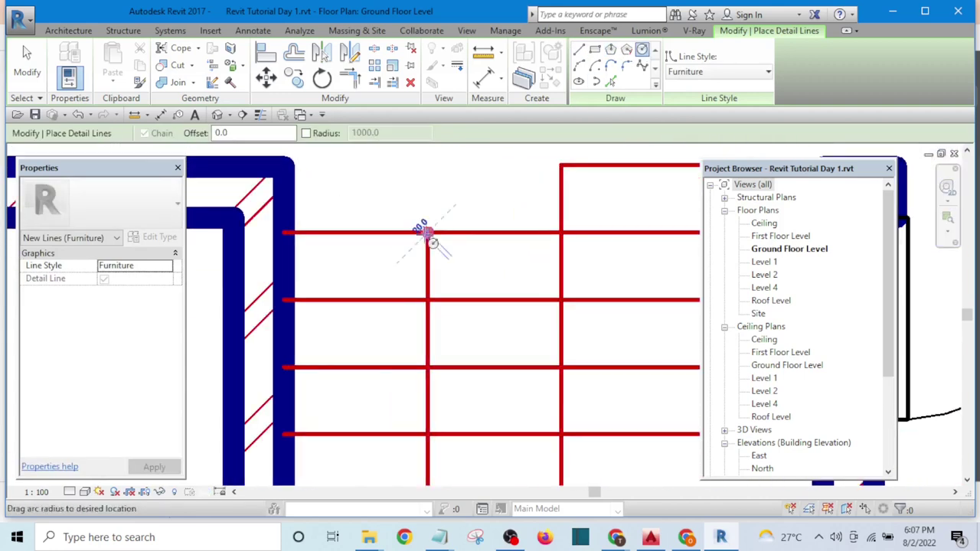
left_click(427, 232)
left_click(450, 236)
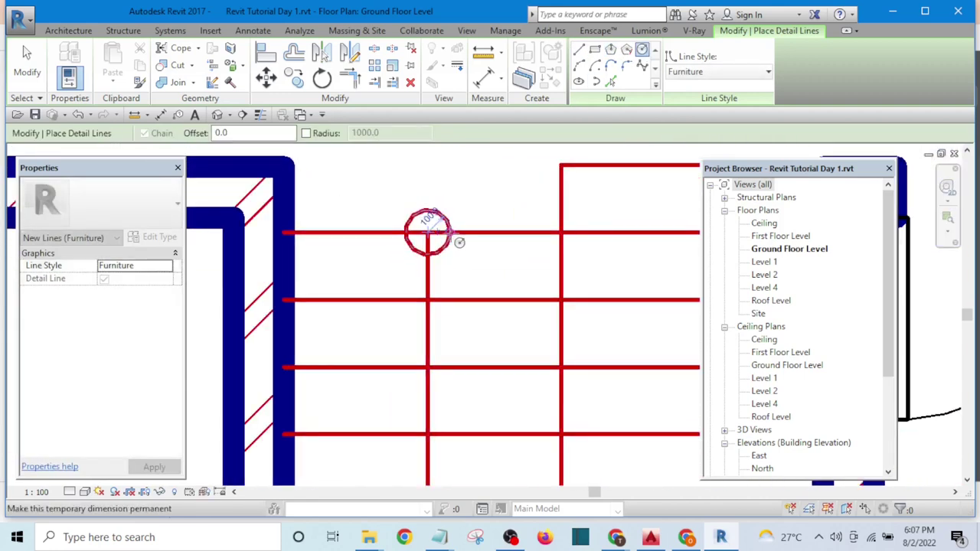
scroll(463, 241, "down", 4)
scroll(498, 224, "up", 3)
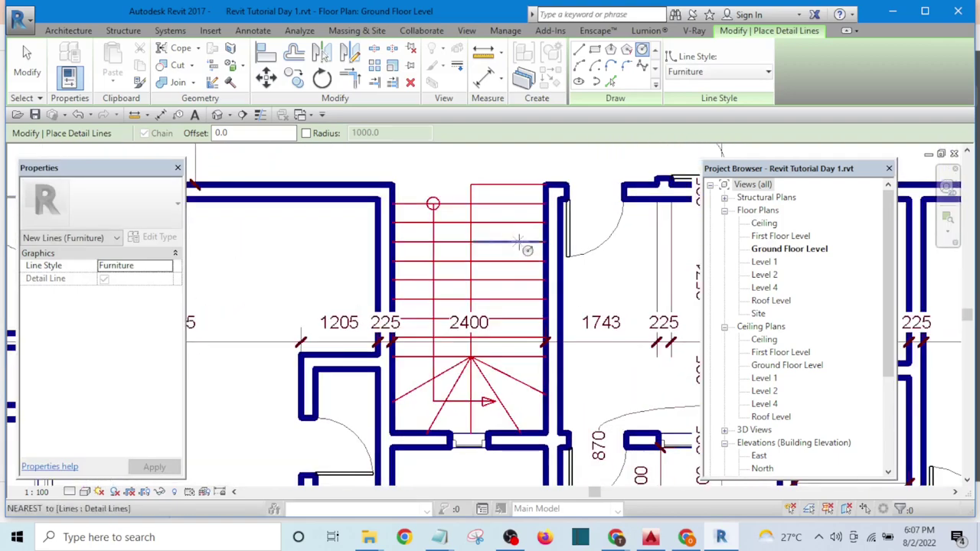
key("Escape")
key("Escape")
Set the eight upper-right tread segments to the dashed <Overhead> line style.
left_click_drag(522, 162, 503, 328)
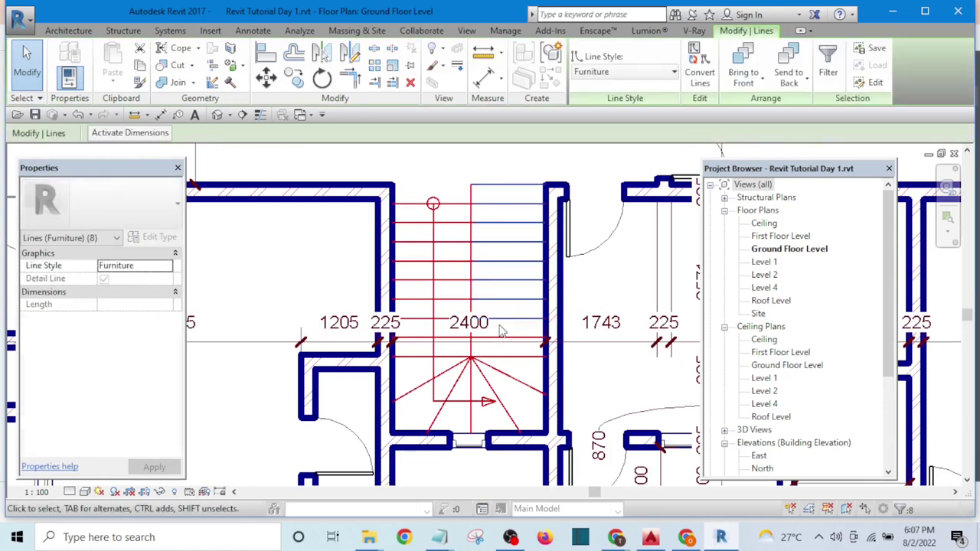
left_click(617, 74)
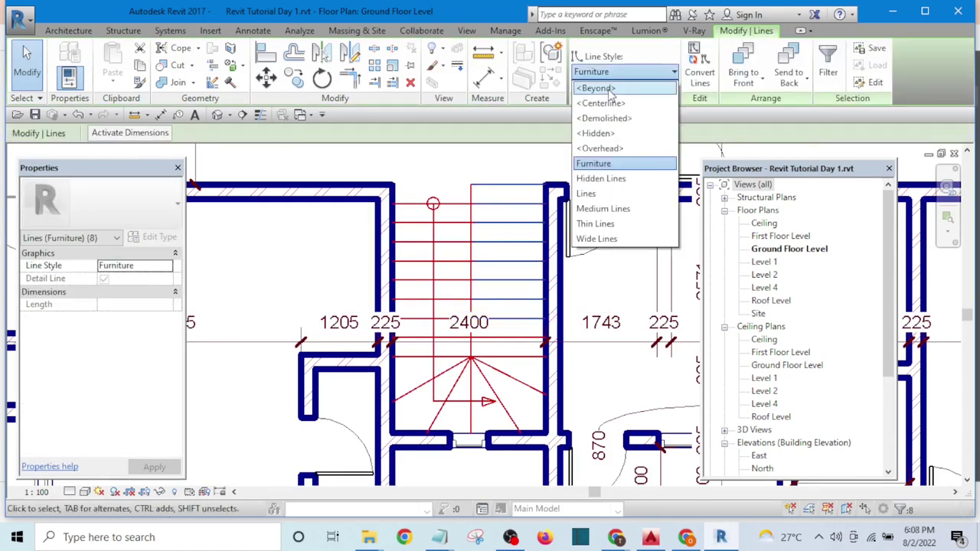
left_click(613, 149)
left_click(540, 161)
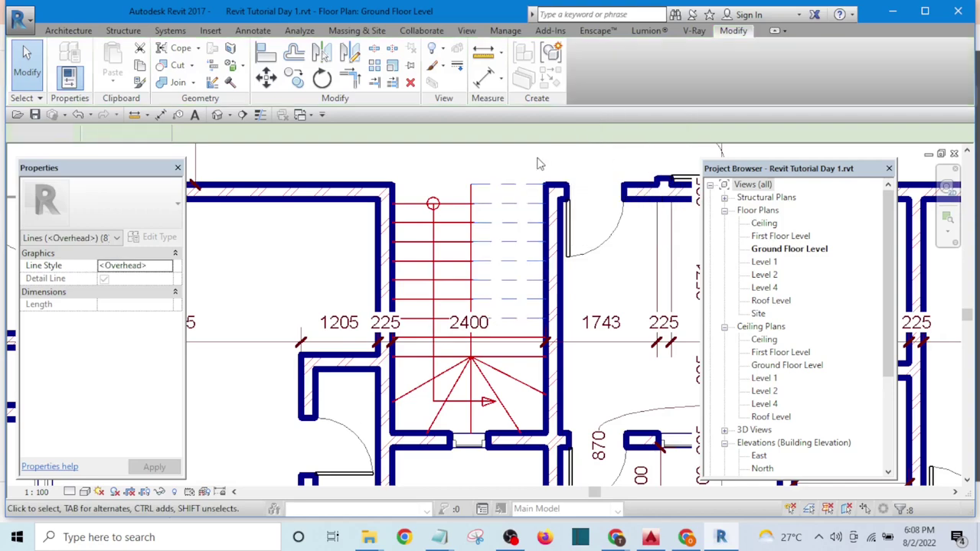
scroll(476, 216, "up", 2)
scroll(555, 182, "down", 3)
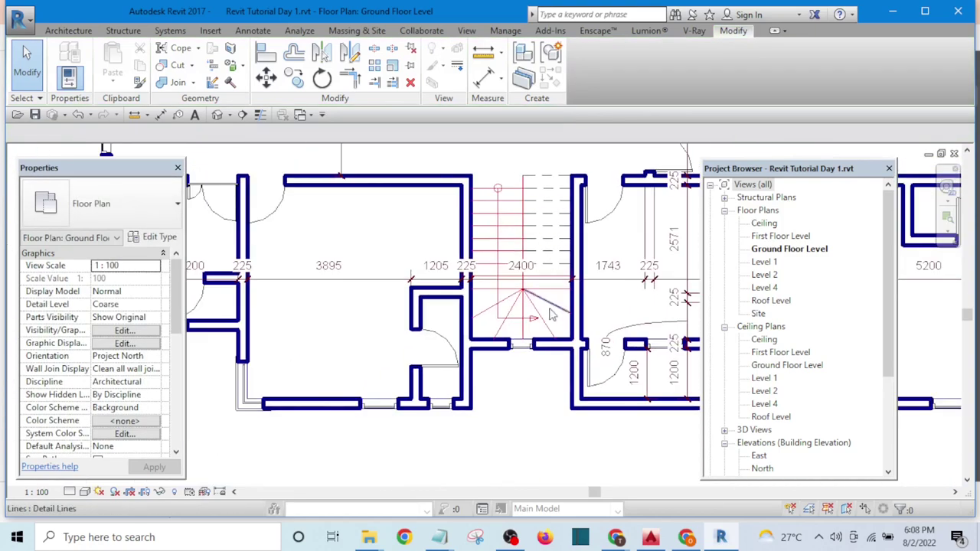
scroll(508, 304, "up", 2)
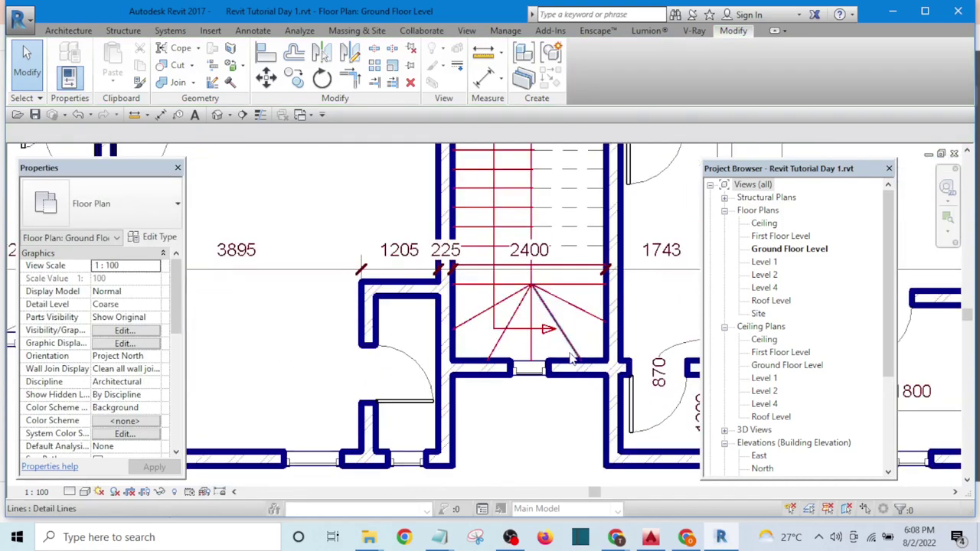
scroll(553, 344, "up", 1)
scroll(547, 351, "down", 1)
scroll(561, 283, "up", 2)
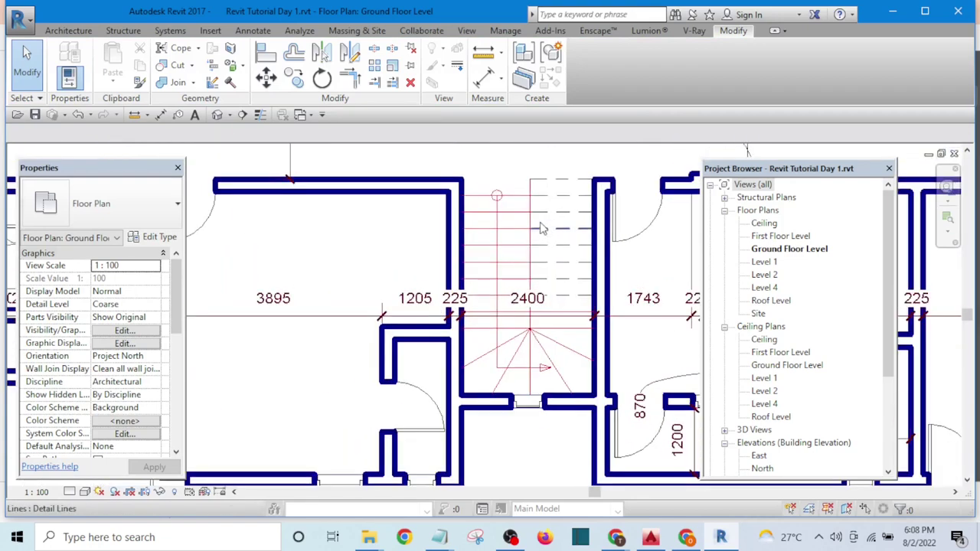
scroll(563, 302, "down", 1)
scroll(566, 337, "down", 1)
scroll(572, 359, "up", 1)
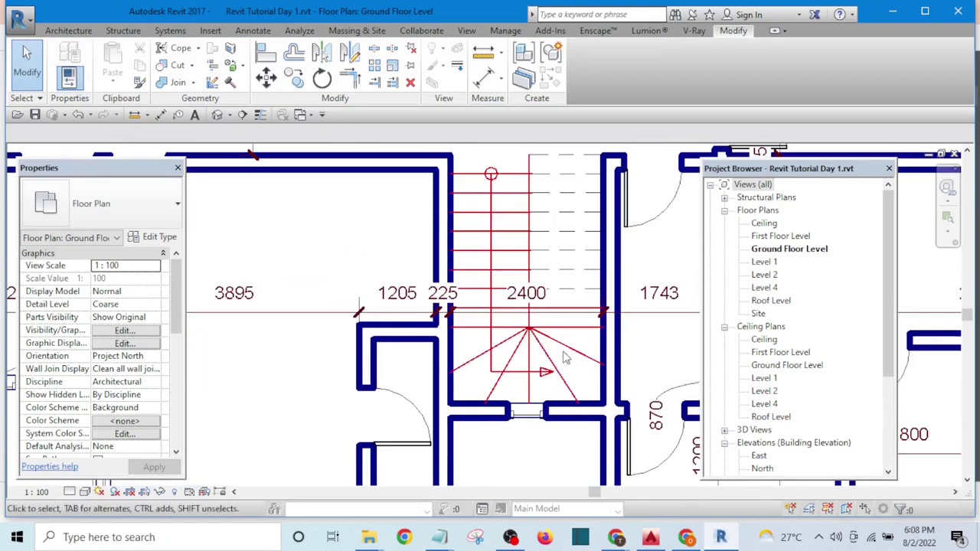
scroll(581, 349, "down", 1)
scroll(582, 348, "down", 2)
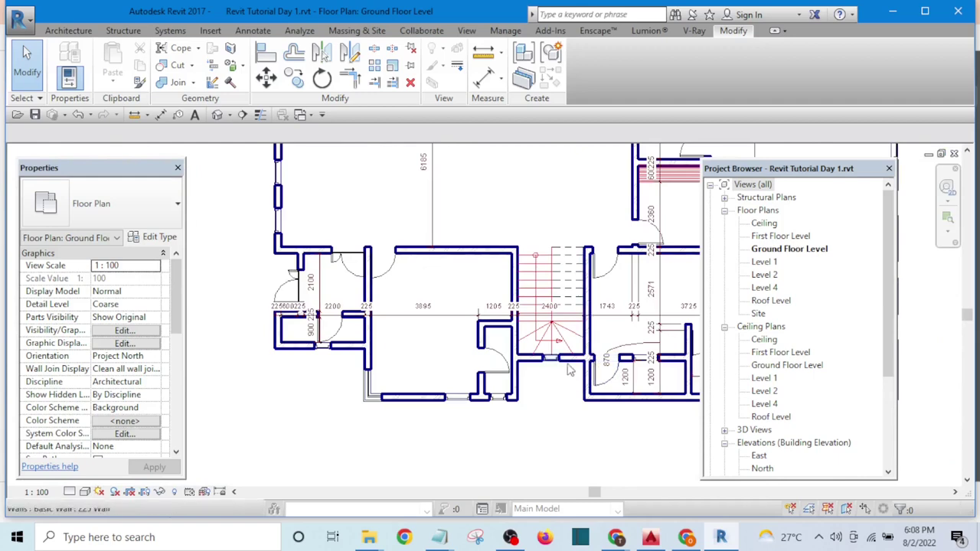
scroll(582, 386, "up", 1)
scroll(575, 383, "down", 1)
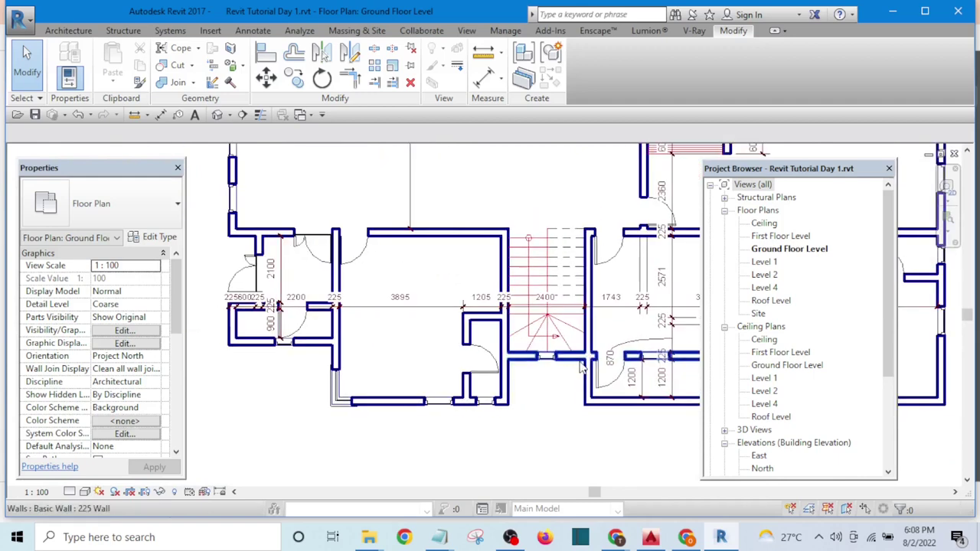
scroll(557, 373, "up", 1)
middle_click_drag(556, 374, 375, 375)
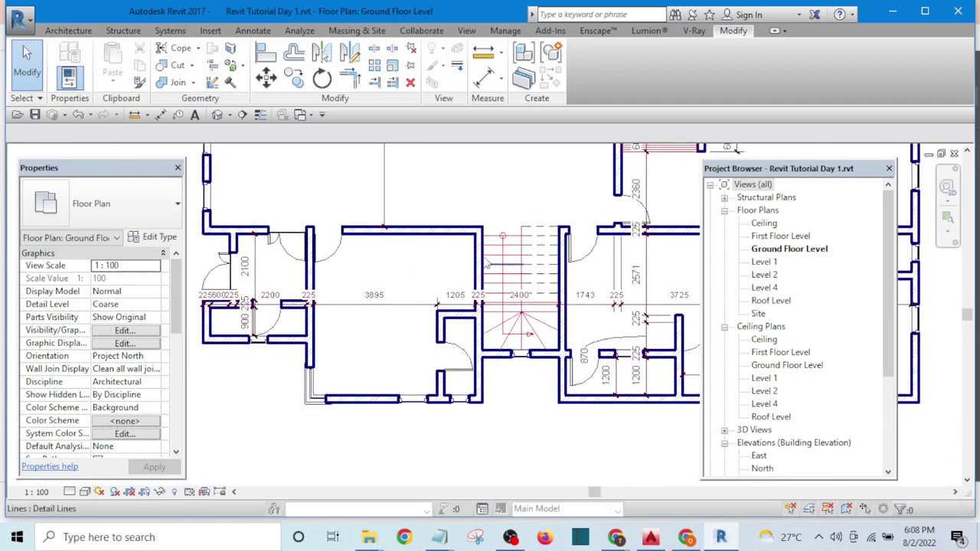
scroll(490, 360, "up", 1)
scroll(591, 371, "up", 1)
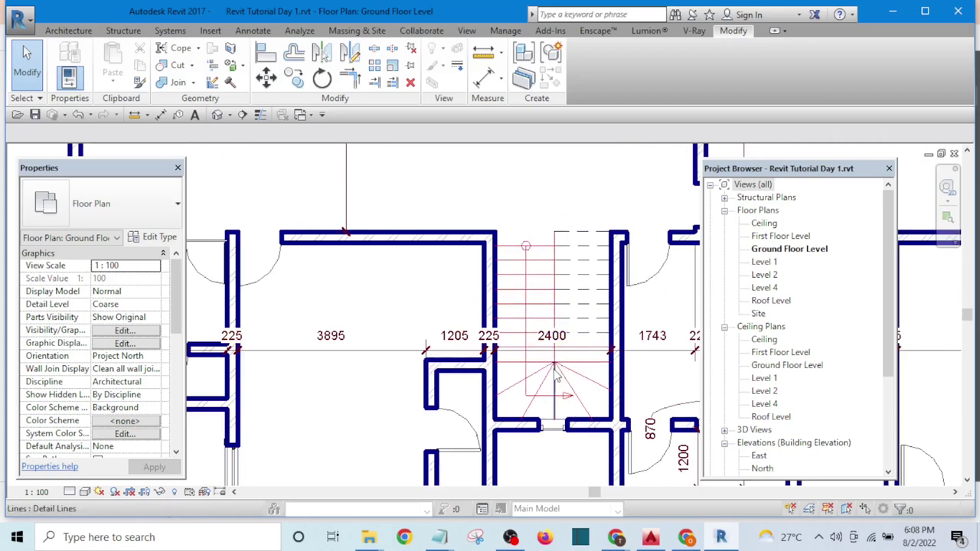
scroll(559, 375, "up", 3)
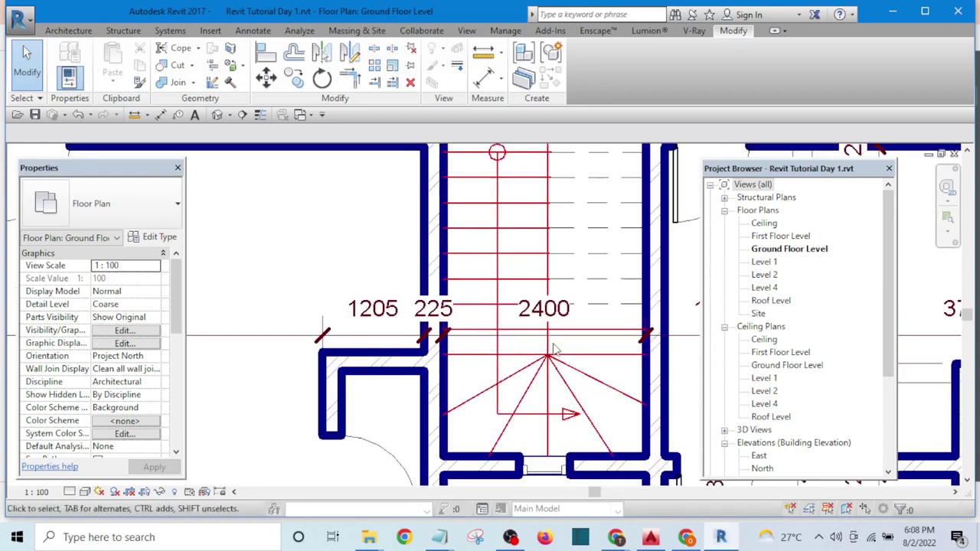
scroll(515, 358, "down", 3)
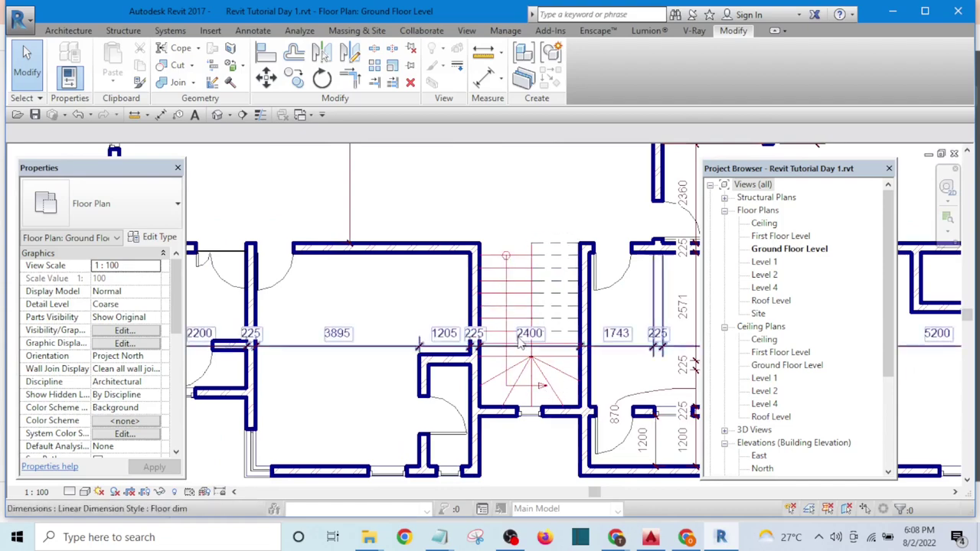
scroll(563, 275, "down", 3)
scroll(545, 379, "up", 5)
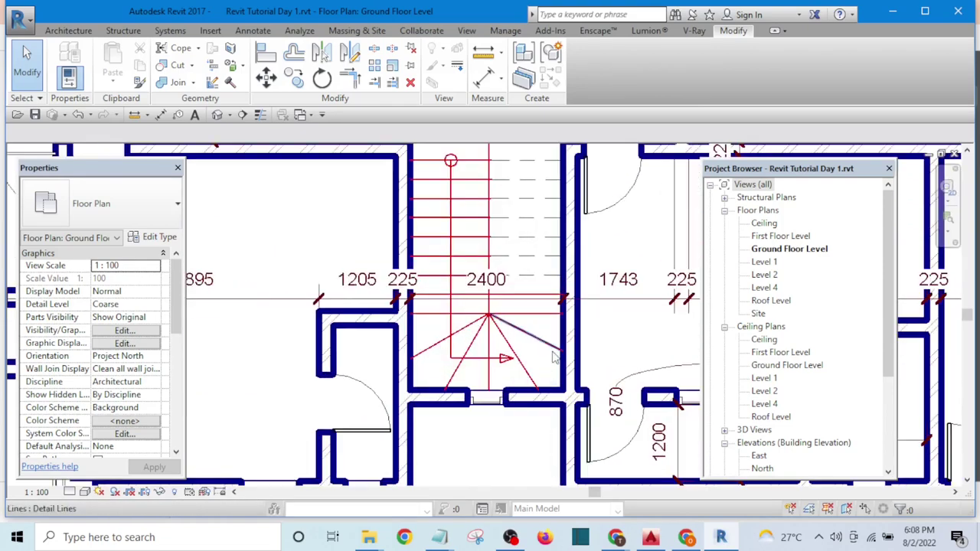
scroll(490, 337, "down", 5)
scroll(460, 281, "up", 2)
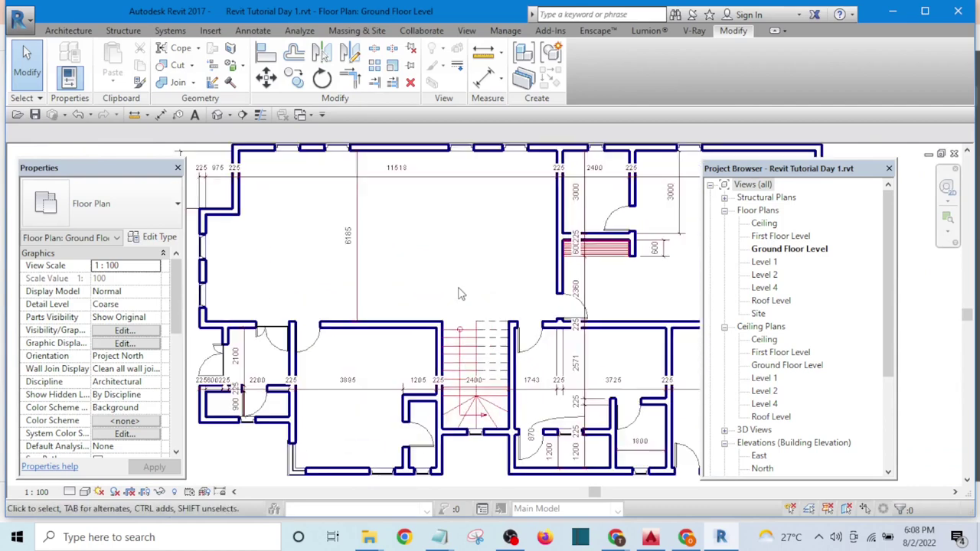
scroll(459, 290, "down", 4)
scroll(460, 295, "up", 4)
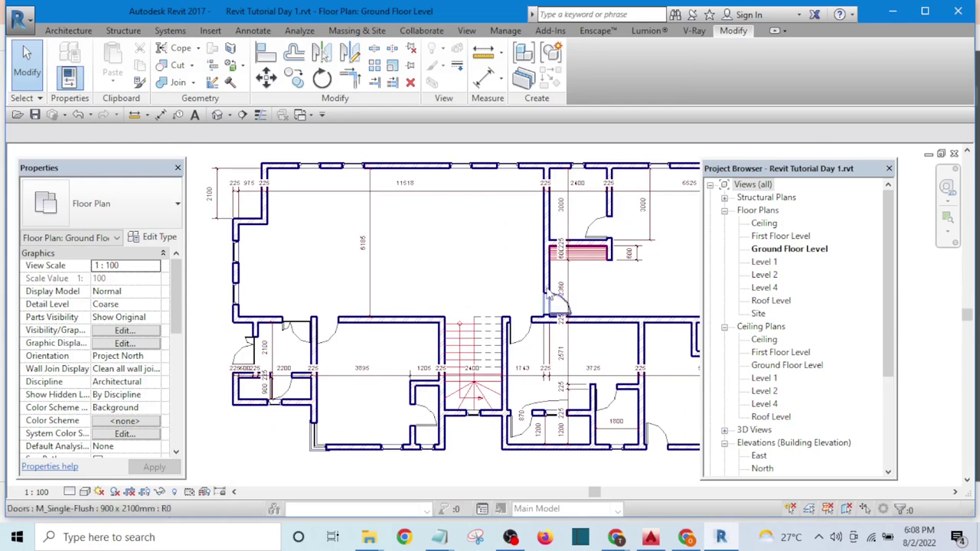
scroll(456, 293, "down", 2)
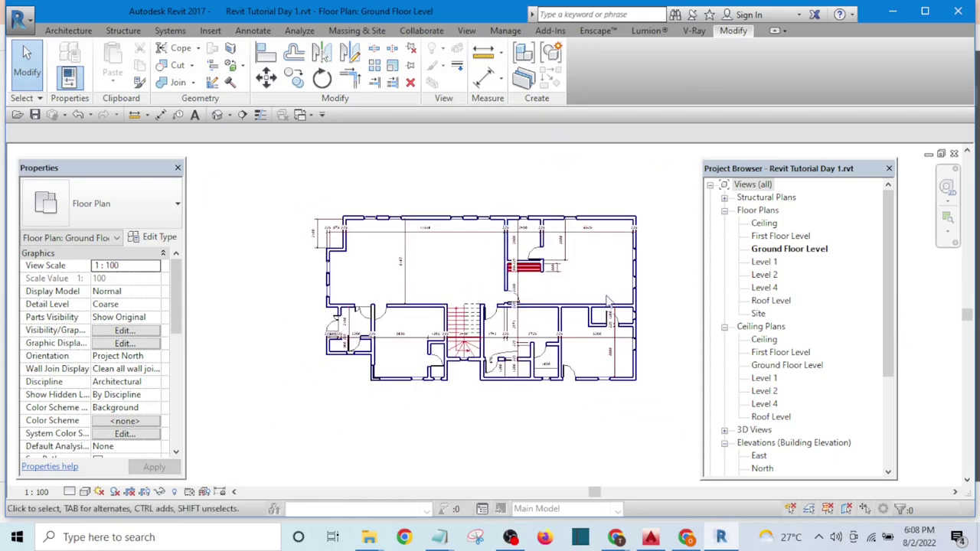
scroll(590, 298, "up", 3)
scroll(624, 325, "down", 1)
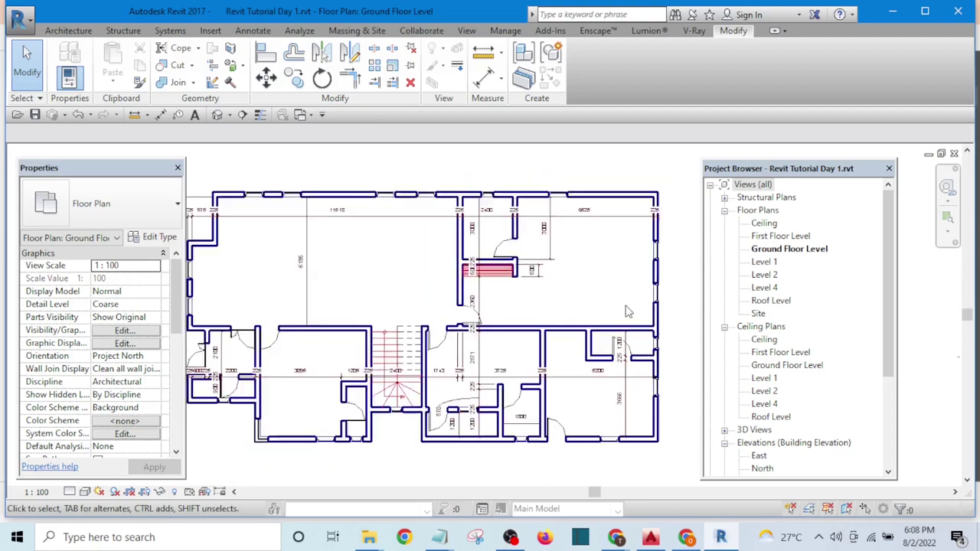
scroll(356, 289, "up", 2)
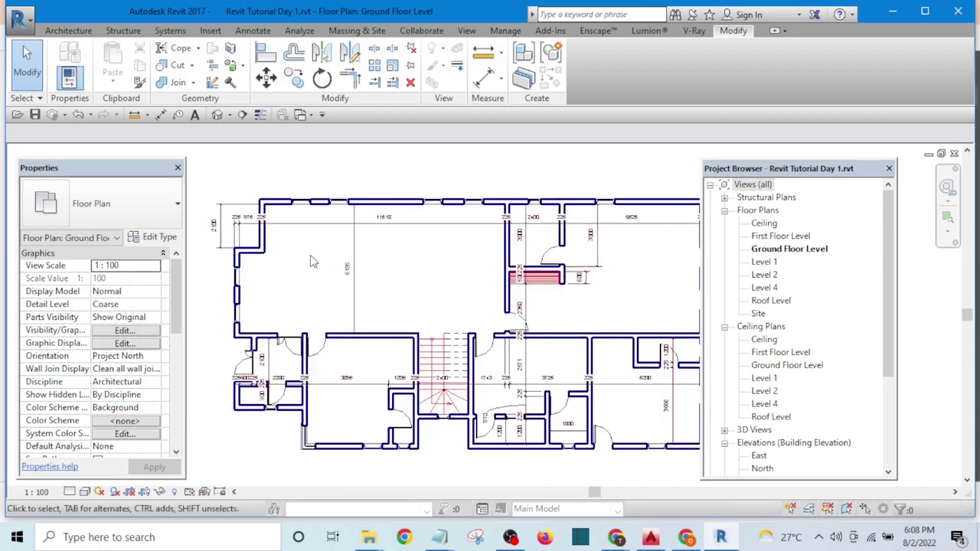
scroll(516, 291, "down", 1)
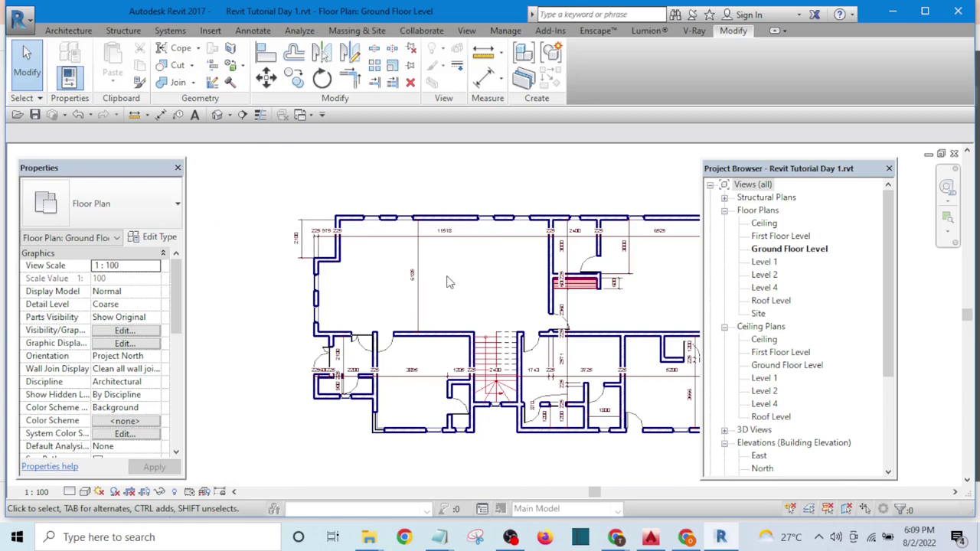
Use TX to place a 'Main Lounge' text note inside the large upper-left room.
key("t")
key("x")
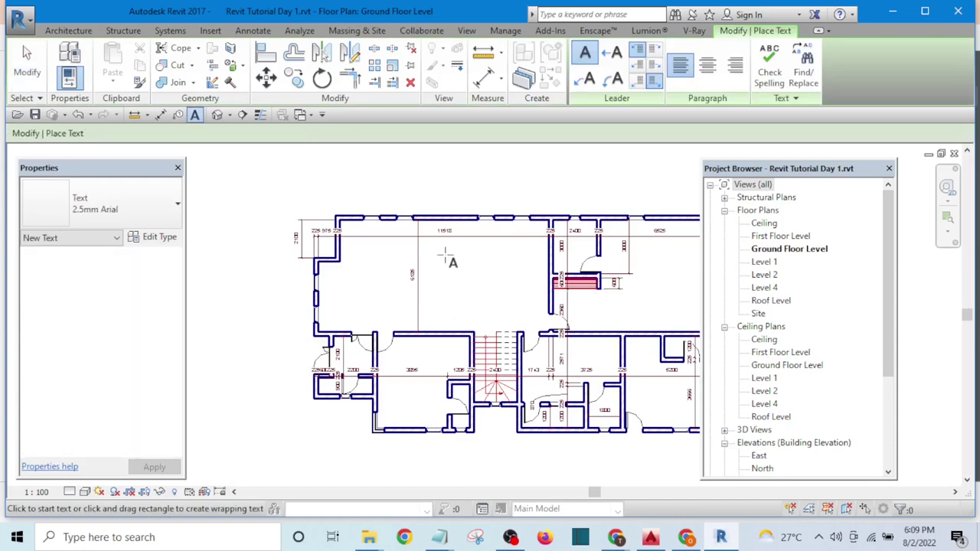
scroll(440, 274, "up", 3)
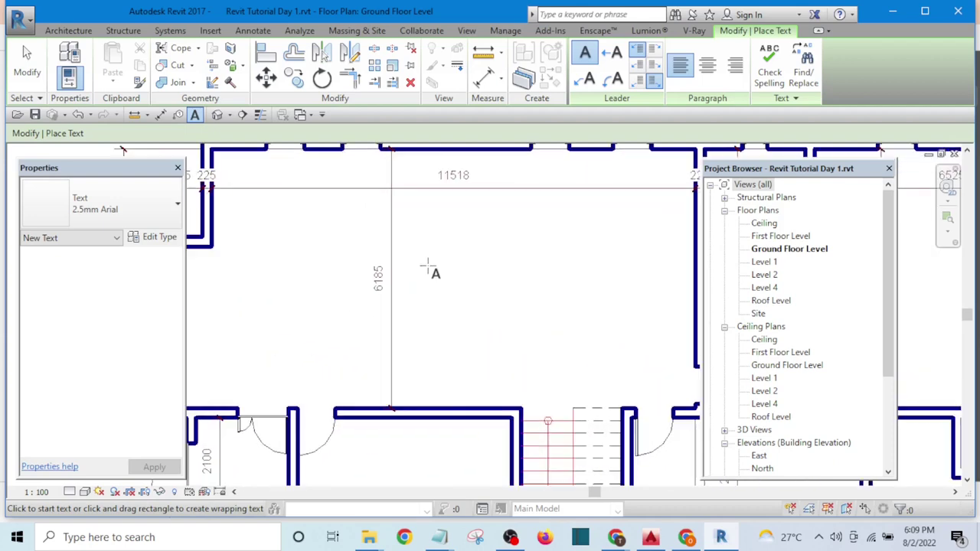
left_click(312, 269)
type("Main")
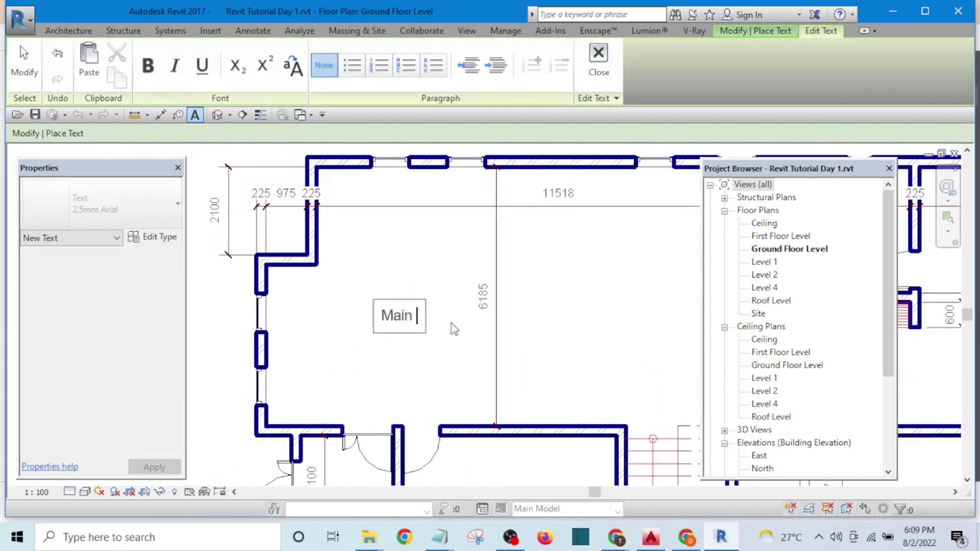
type(" Lounge")
left_click(602, 307)
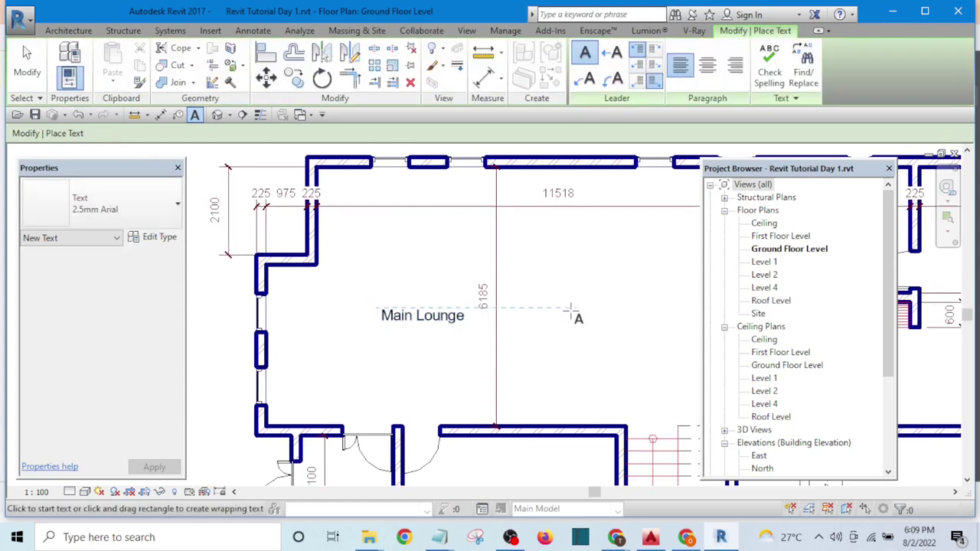
Exit the Text tool and select the Main Lounge note.
scroll(401, 332, "up", 4)
key("Escape")
scroll(485, 308, "down", 3)
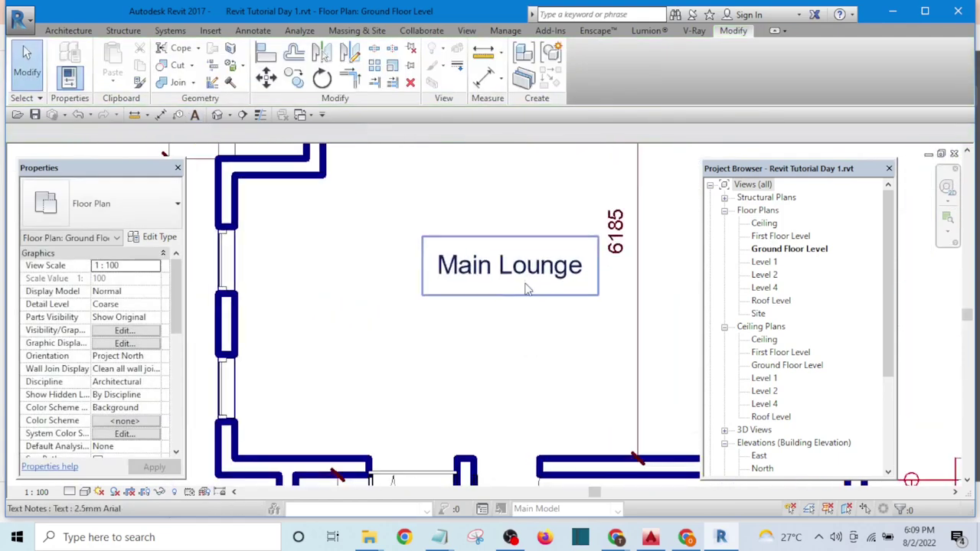
scroll(527, 286, "up", 3)
left_click(481, 334)
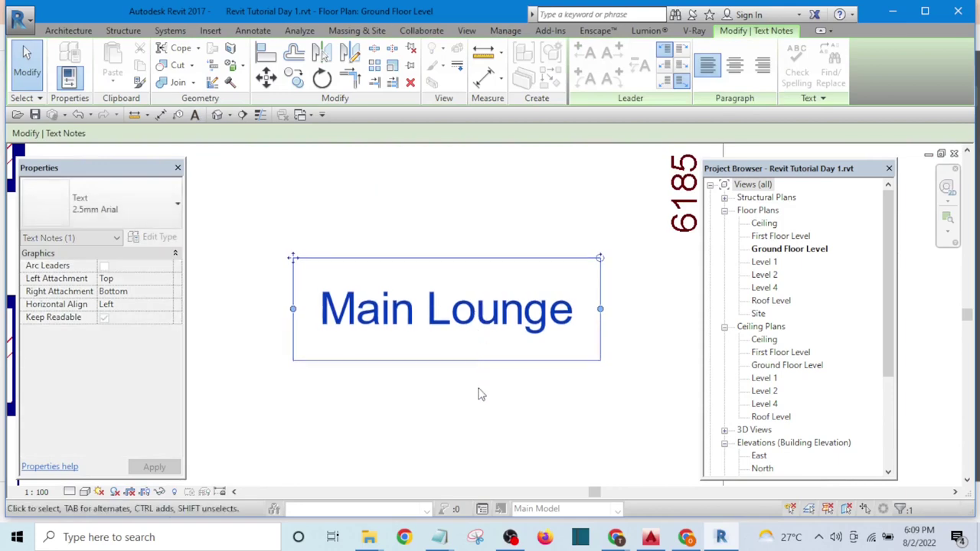
Select the Main Lounge note and check its list of text types.
scroll(455, 346, "up", 3)
scroll(429, 303, "down", 4)
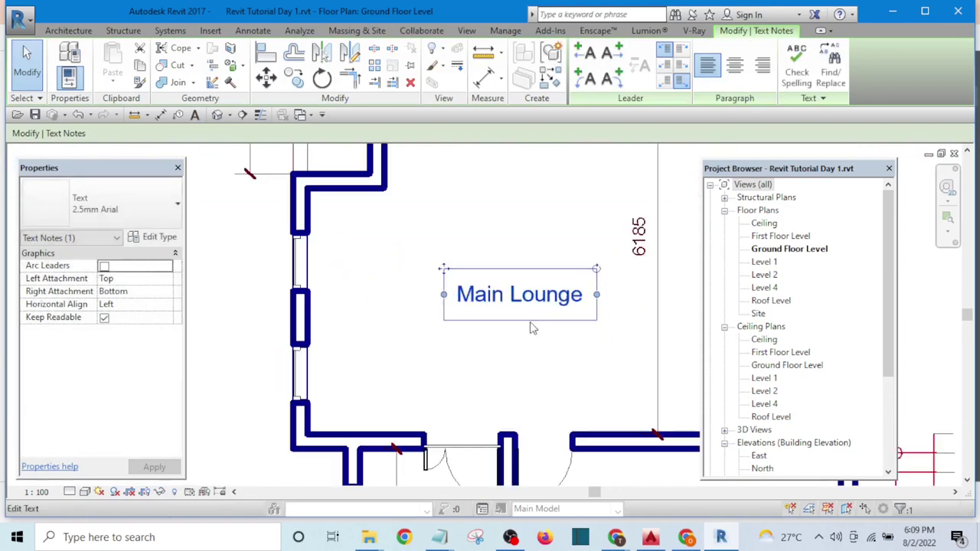
left_click(528, 337)
scroll(531, 291, "up", 3)
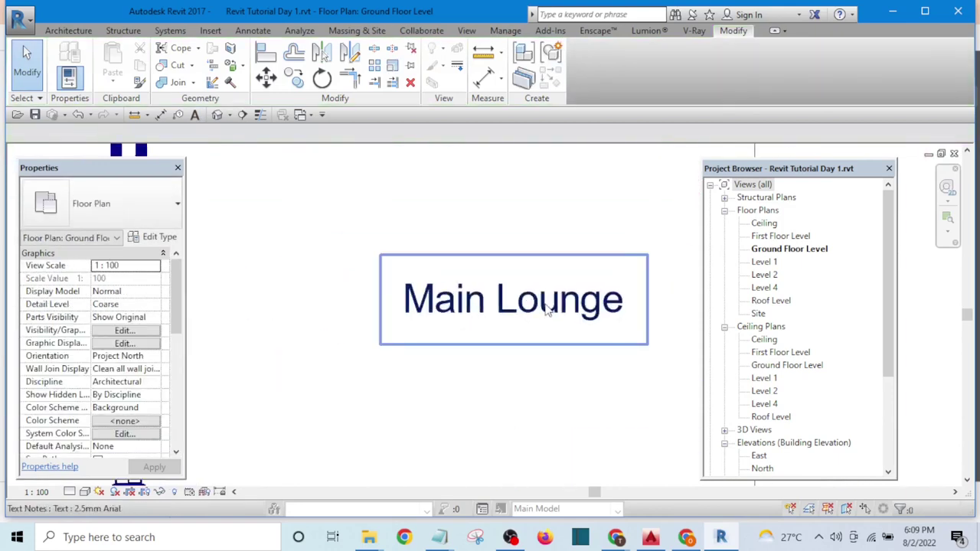
left_click(546, 306)
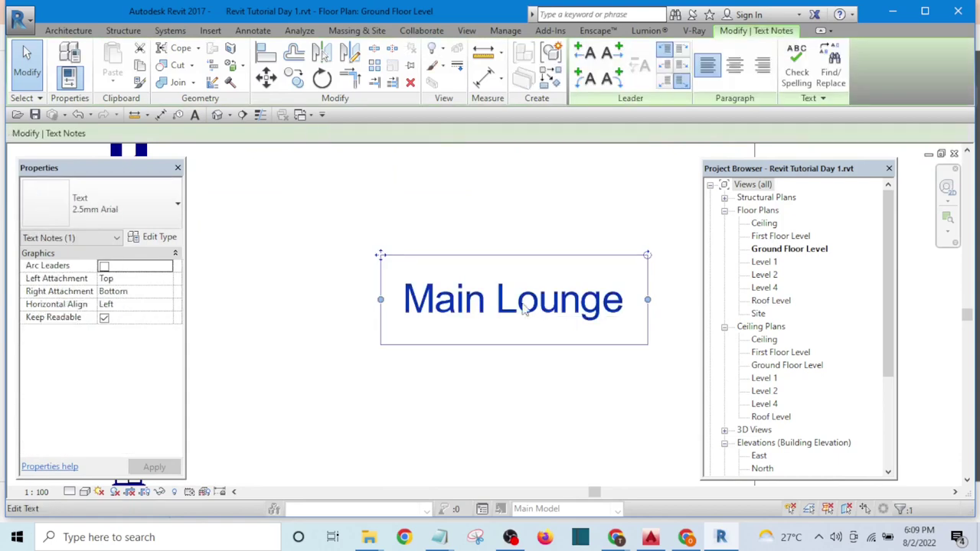
left_click(147, 205)
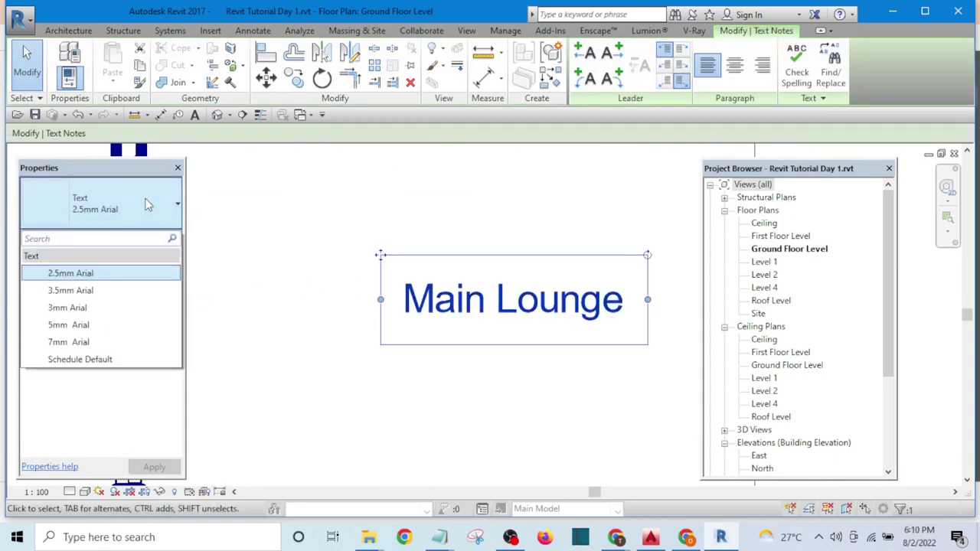
left_click(148, 205)
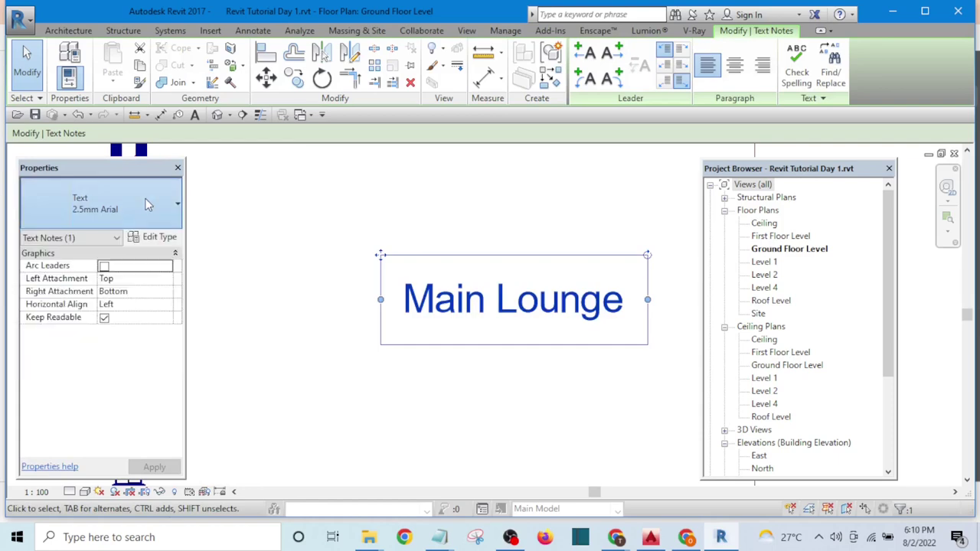
Duplicate the 2.5mm Arial text type as a new type named 'Room Label'.
left_click(148, 239)
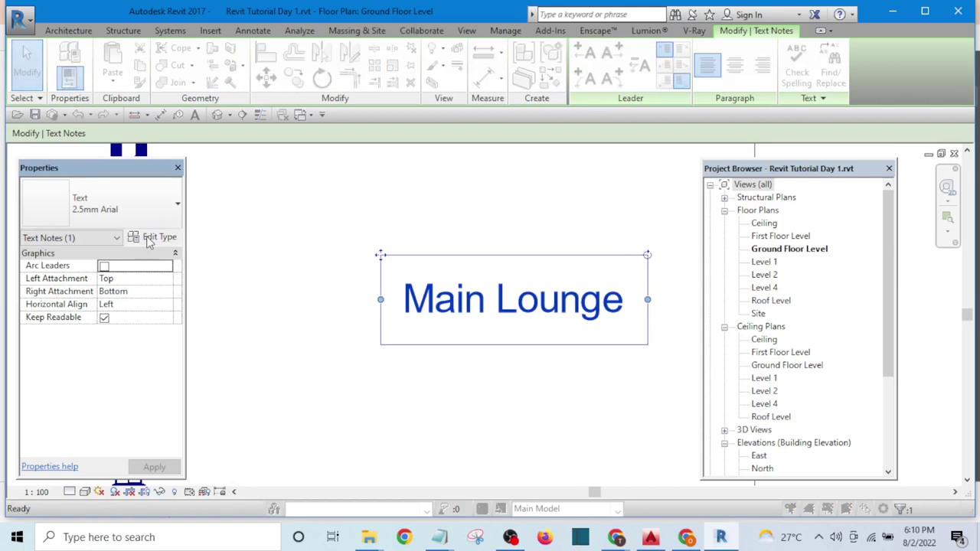
left_click(618, 107)
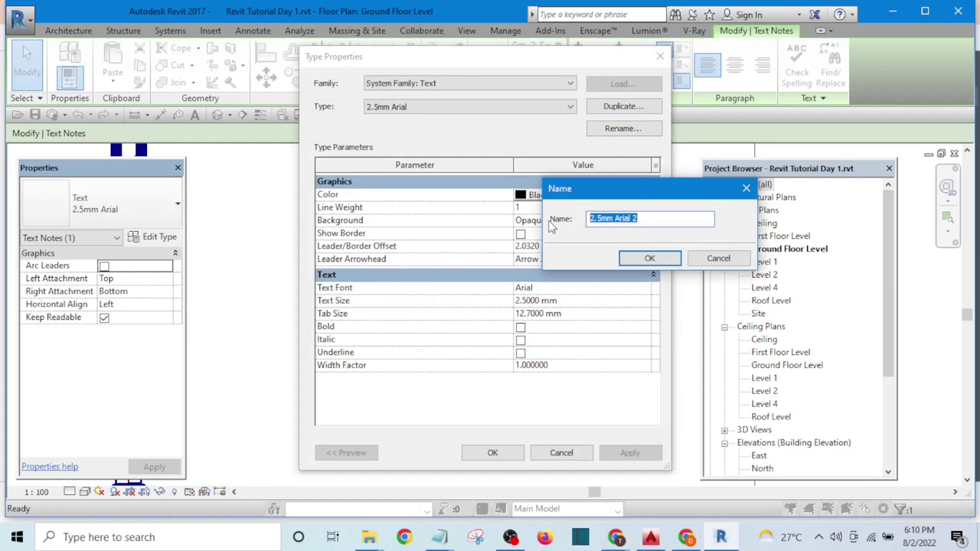
type("Room Label")
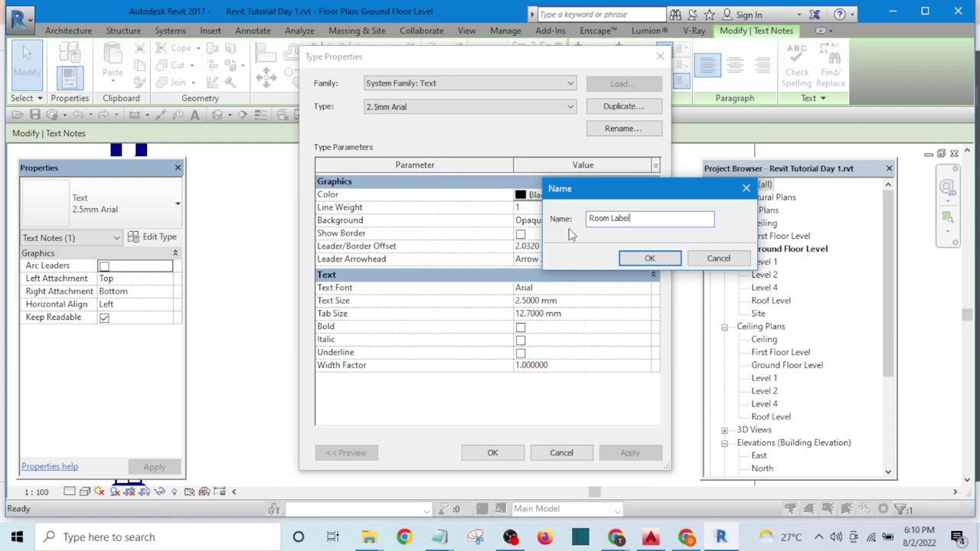
left_click(649, 255)
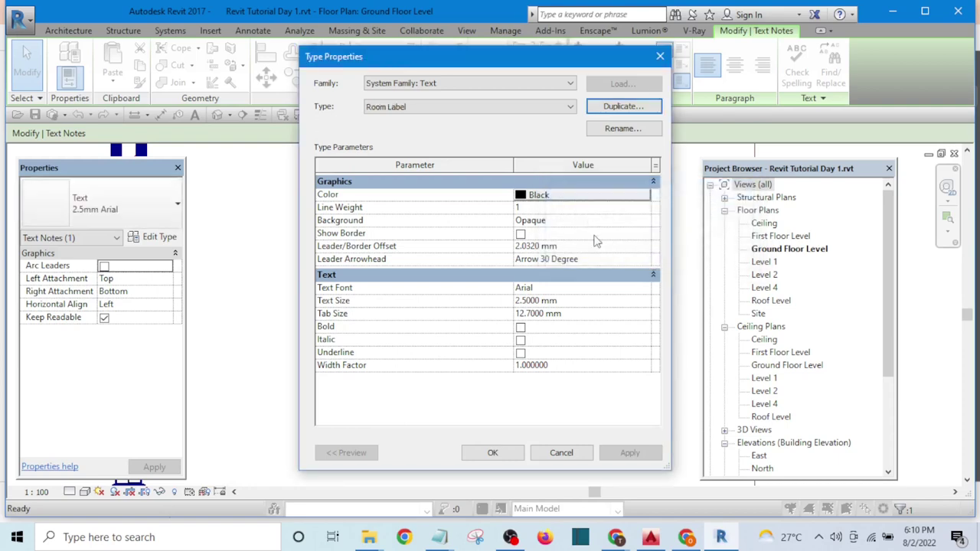
Set the Room Label text colour to a light blue, RGB 130-130-255.
left_click(525, 197)
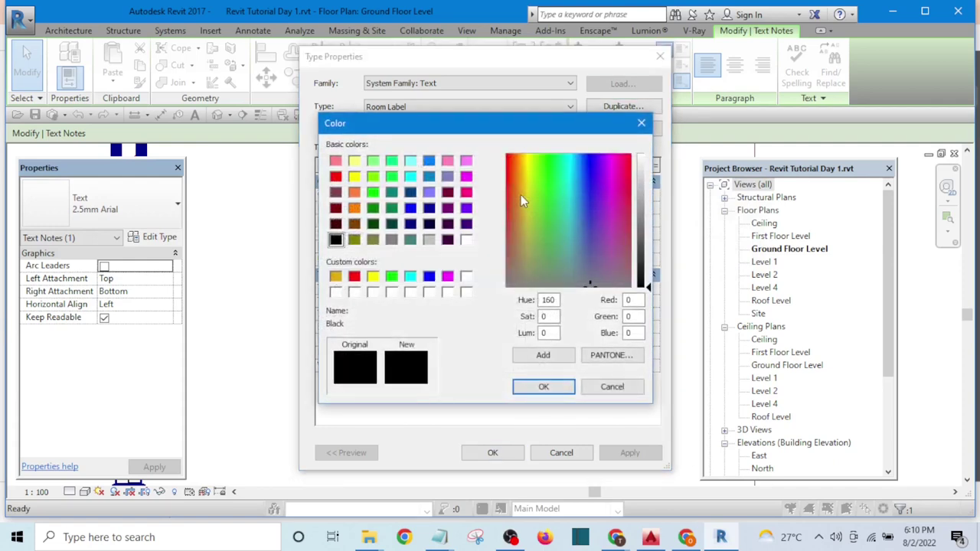
left_click(411, 177)
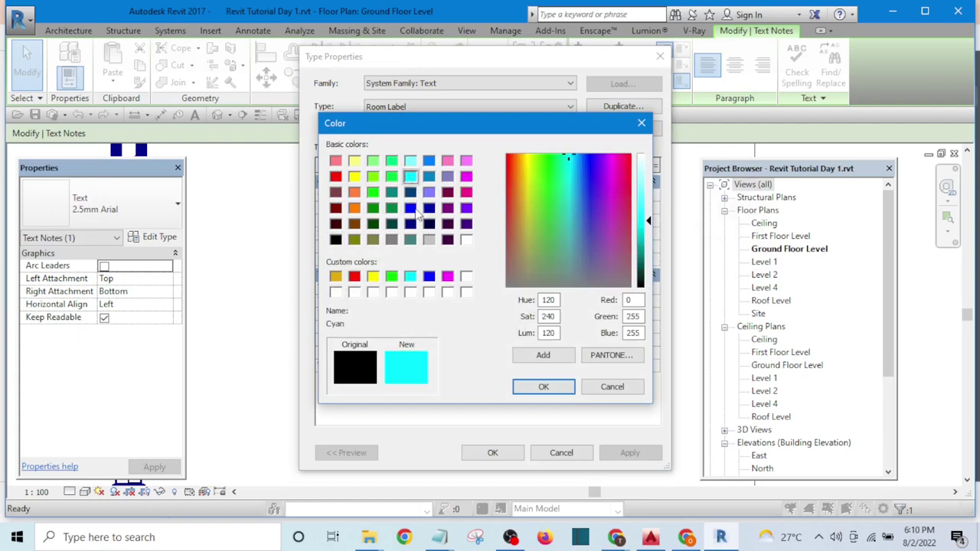
left_click(410, 209)
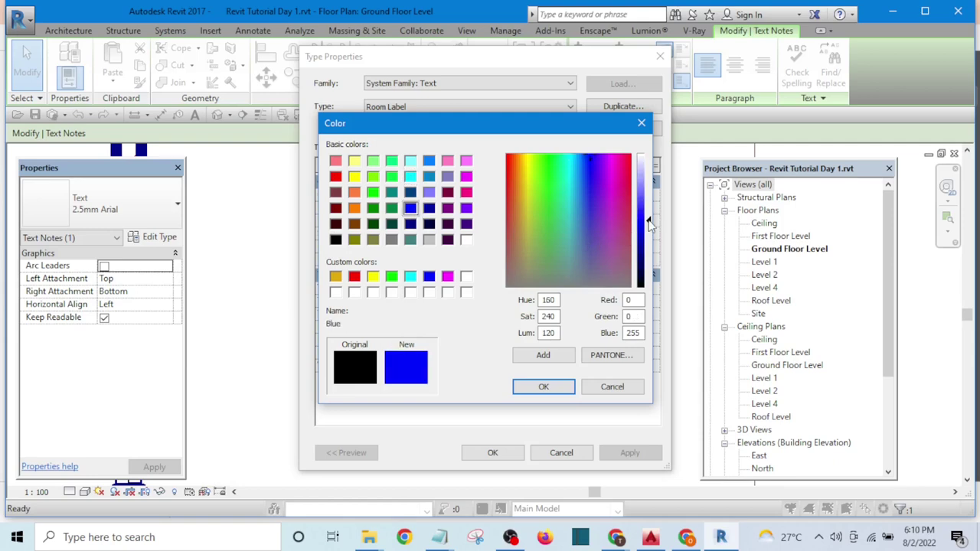
left_click_drag(649, 222, 648, 193)
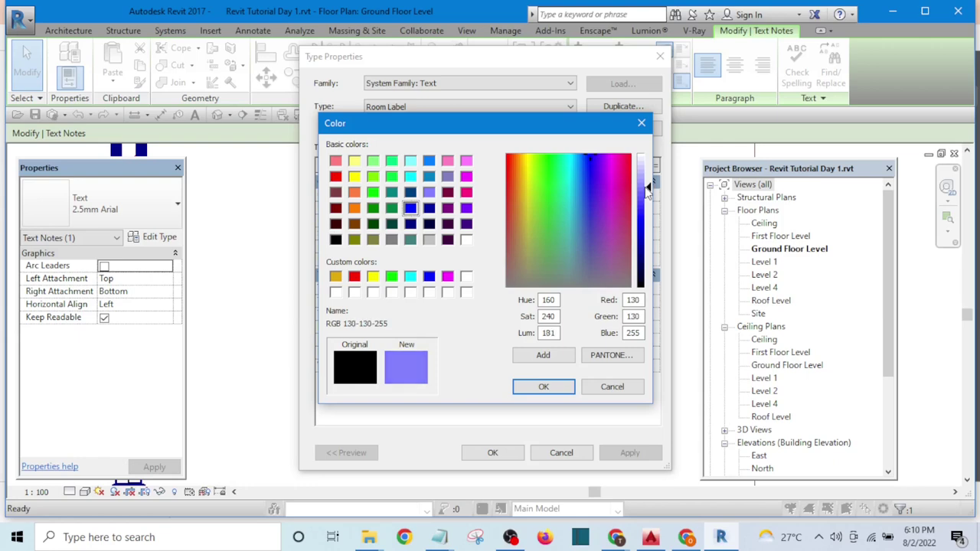
left_click(551, 392)
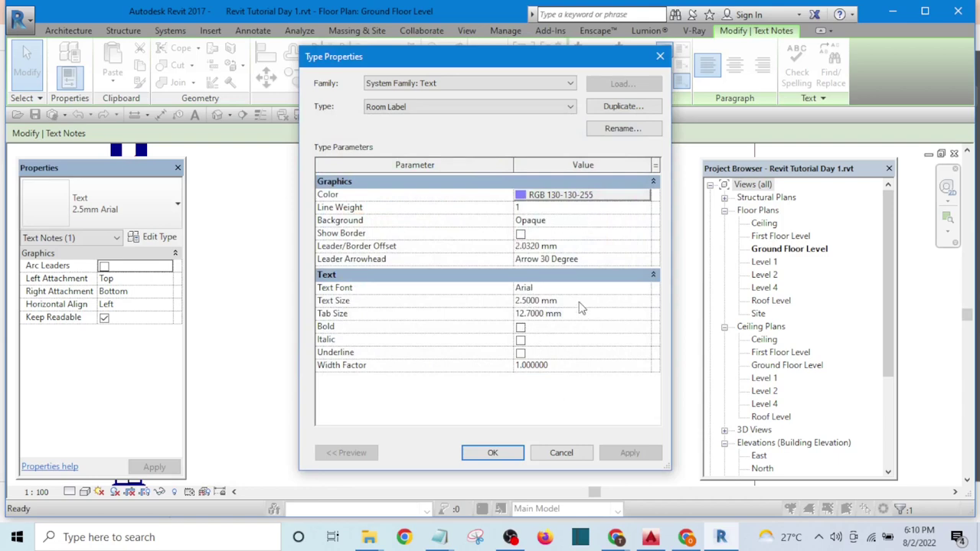
left_click(644, 287)
Give the Room Label type the Stylus BT font at 3.5 mm text size and apply it.
left_click(645, 288)
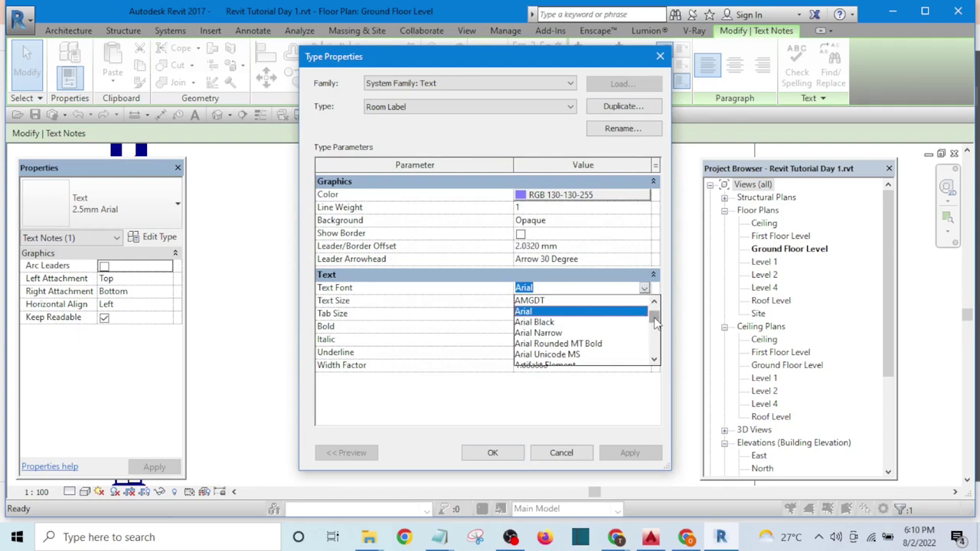
left_click_drag(654, 323, 654, 367)
scroll(621, 363, "up", 4)
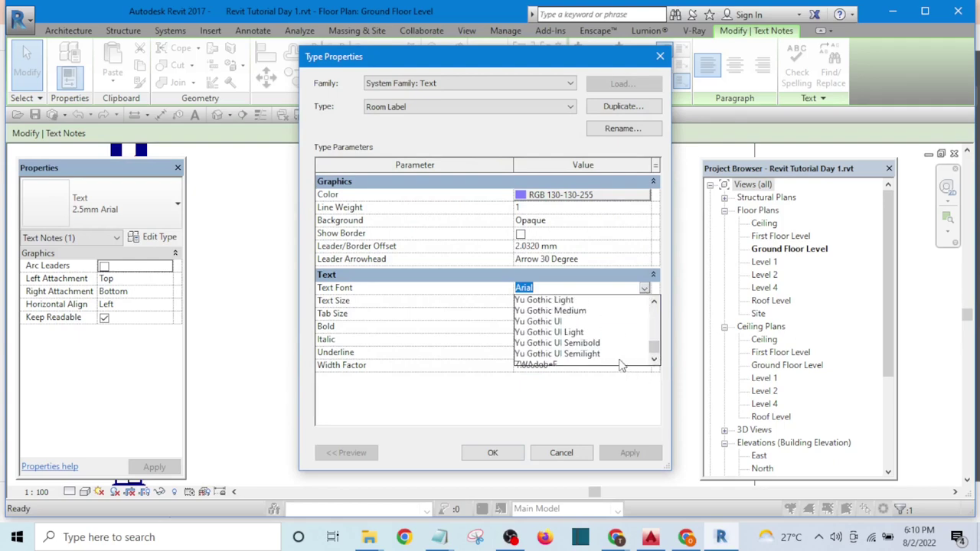
scroll(620, 365, "up", 5)
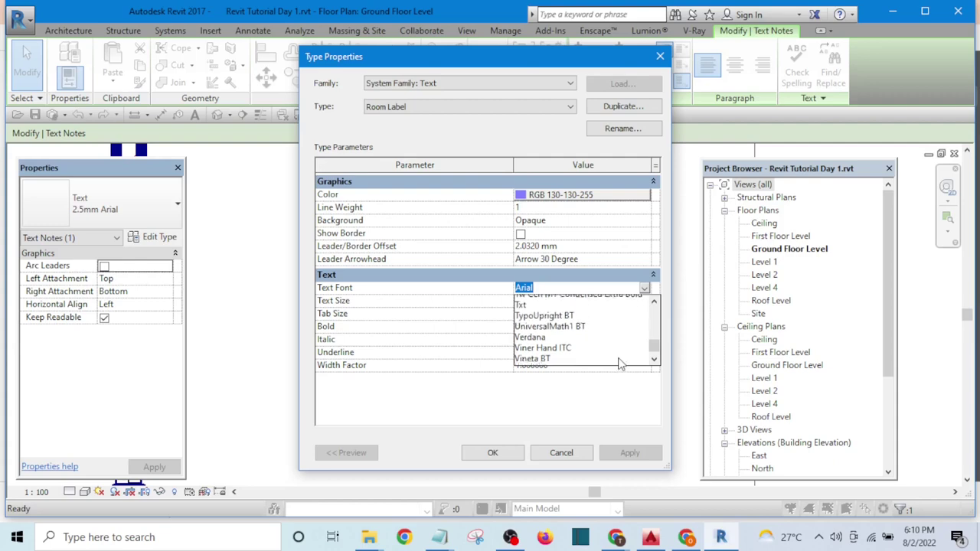
scroll(620, 365, "up", 3)
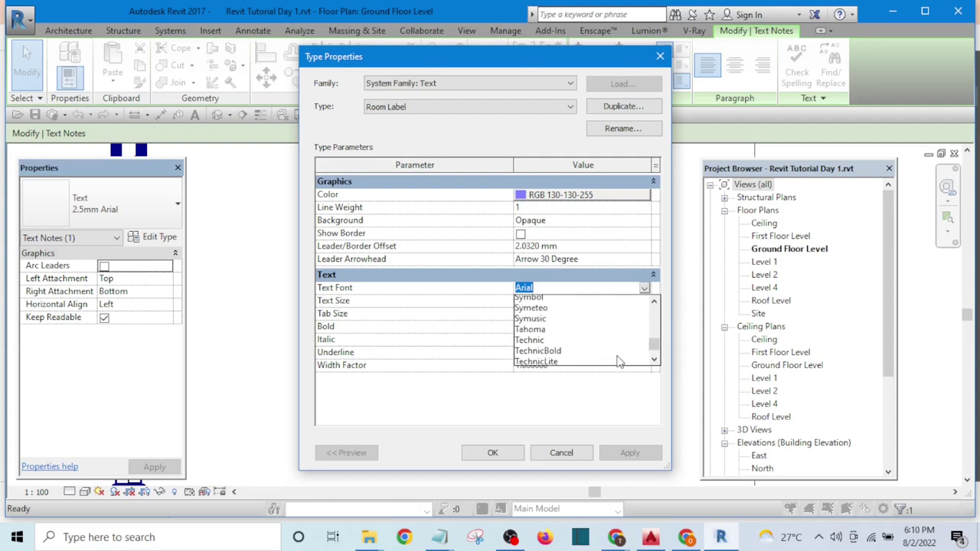
scroll(576, 337, "down", 2)
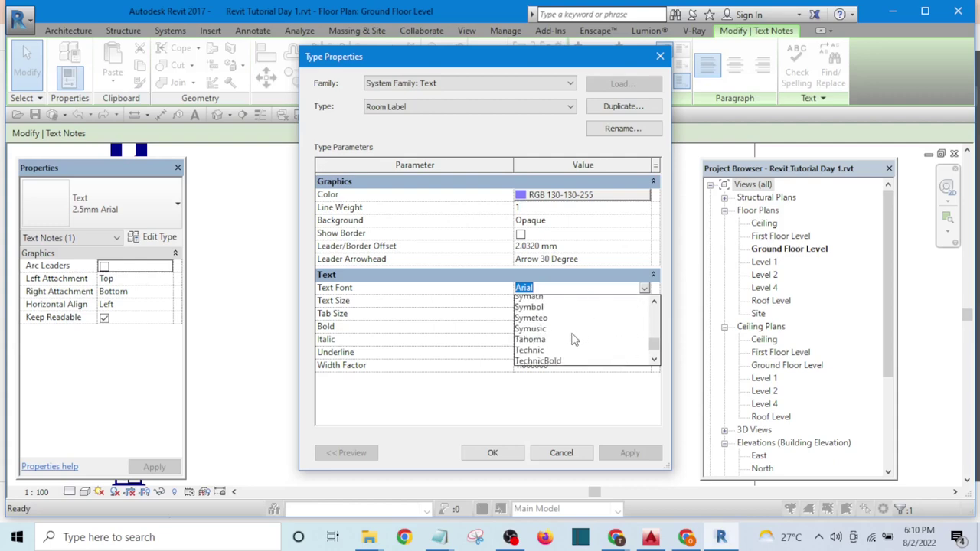
scroll(575, 339, "up", 2)
scroll(574, 339, "up", 4)
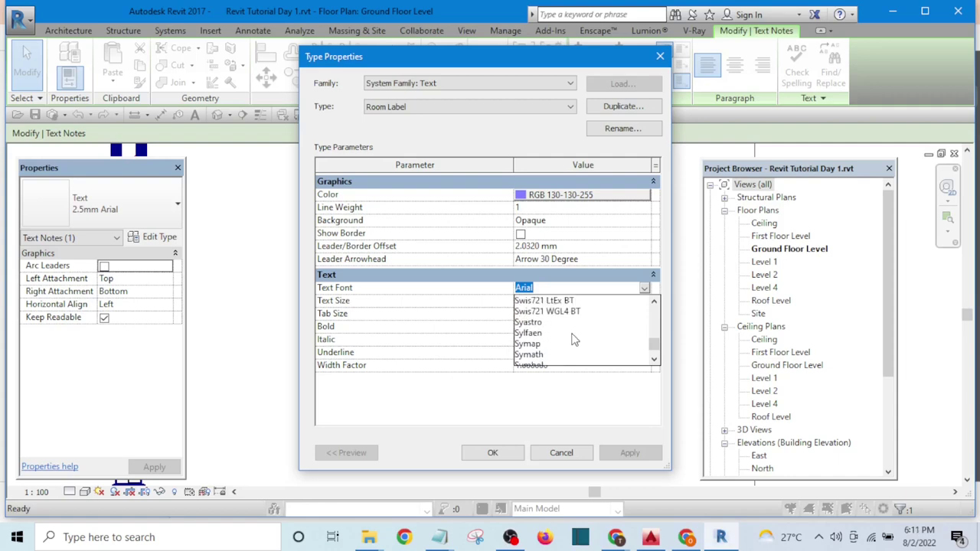
scroll(574, 339, "up", 2)
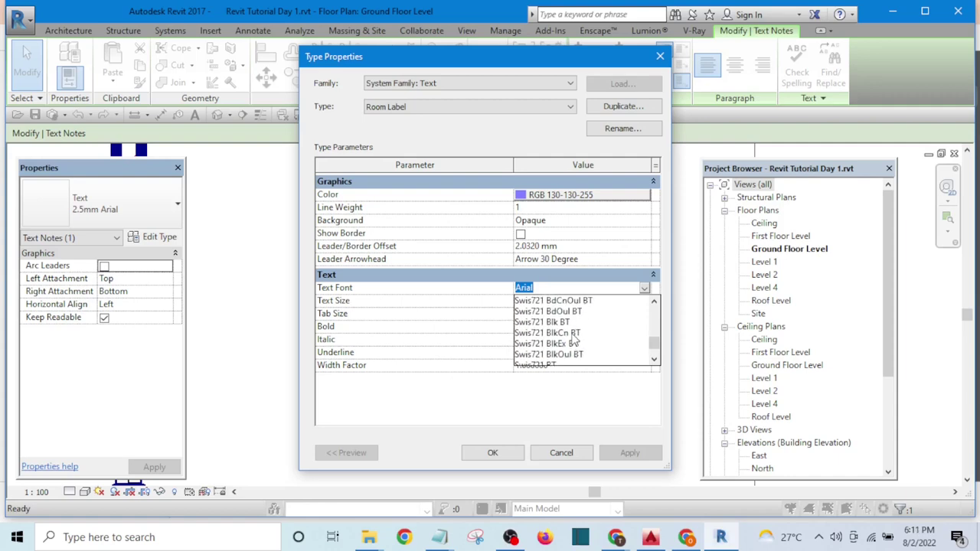
type("sSerif")
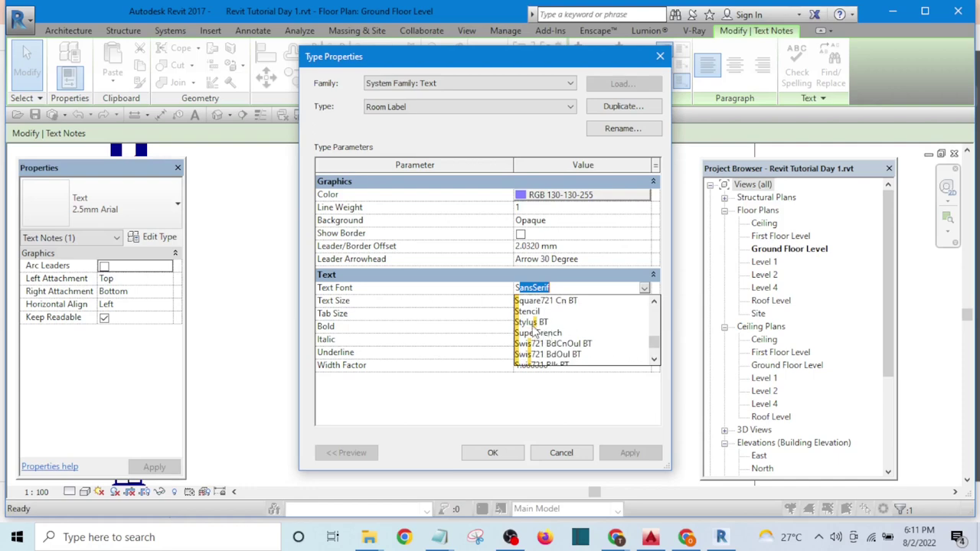
left_click(534, 322)
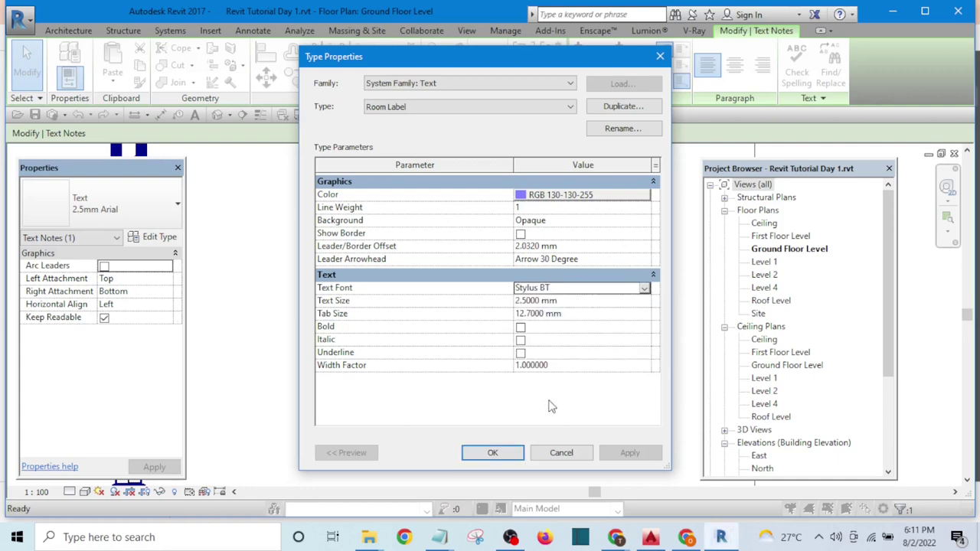
left_click(516, 300)
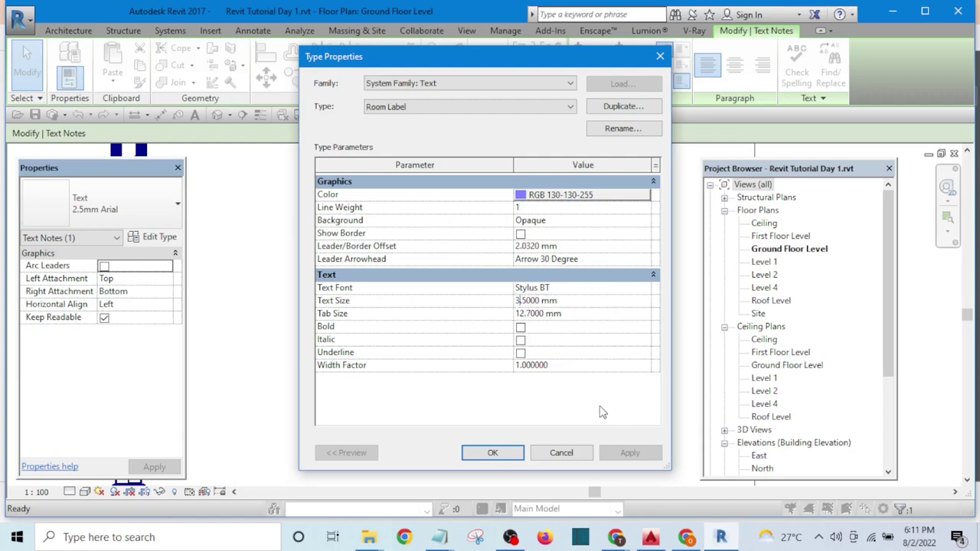
left_click(494, 452)
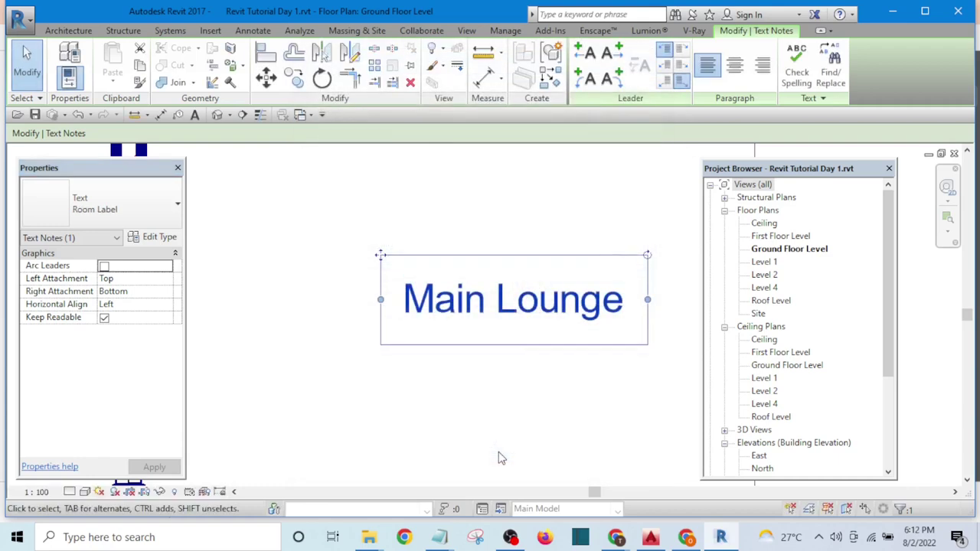
Move the Main Lounge note slightly lower within the room.
left_click(518, 420)
scroll(510, 380, "down", 4)
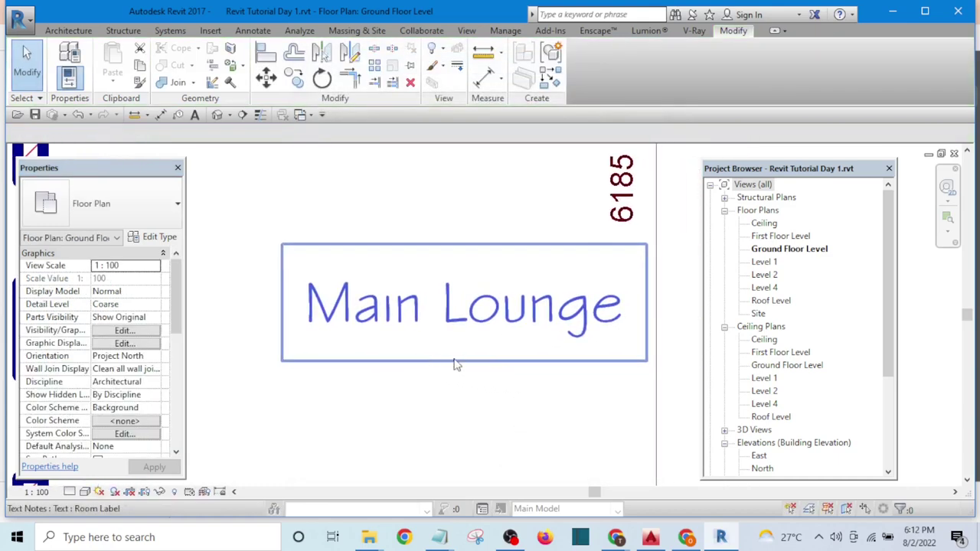
scroll(559, 361, "down", 4)
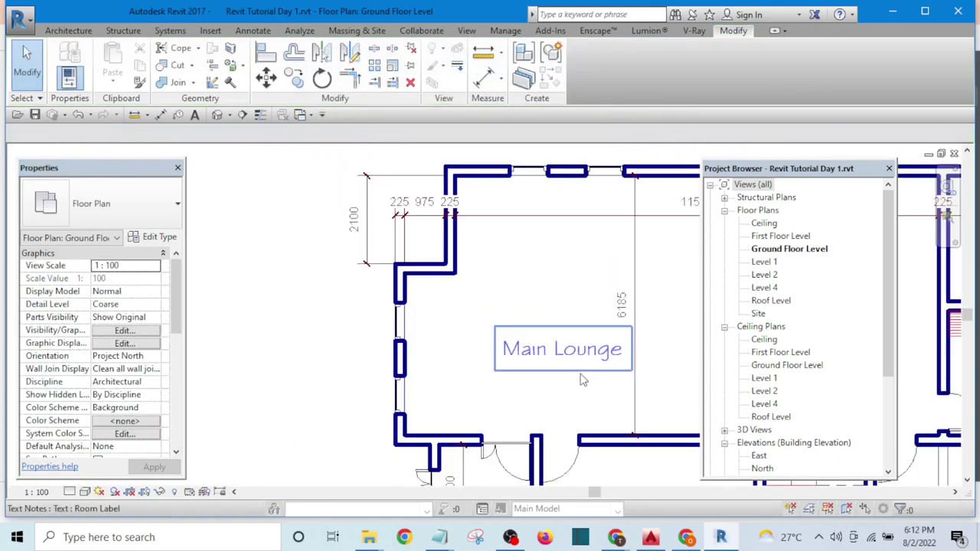
left_click(525, 328)
left_click_drag(525, 328, 530, 340)
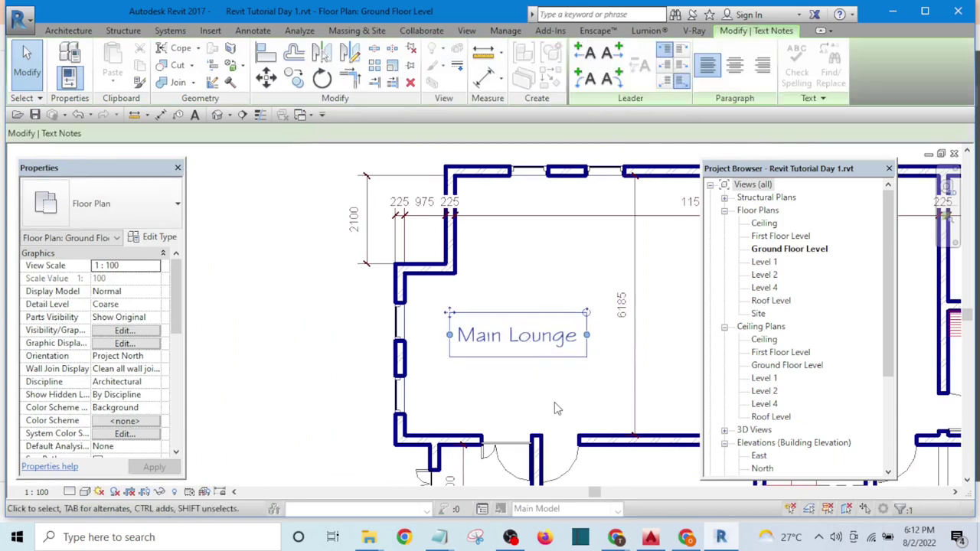
left_click(558, 405)
scroll(553, 399, "up", 4)
scroll(553, 399, "down", 3)
scroll(530, 328, "up", 1)
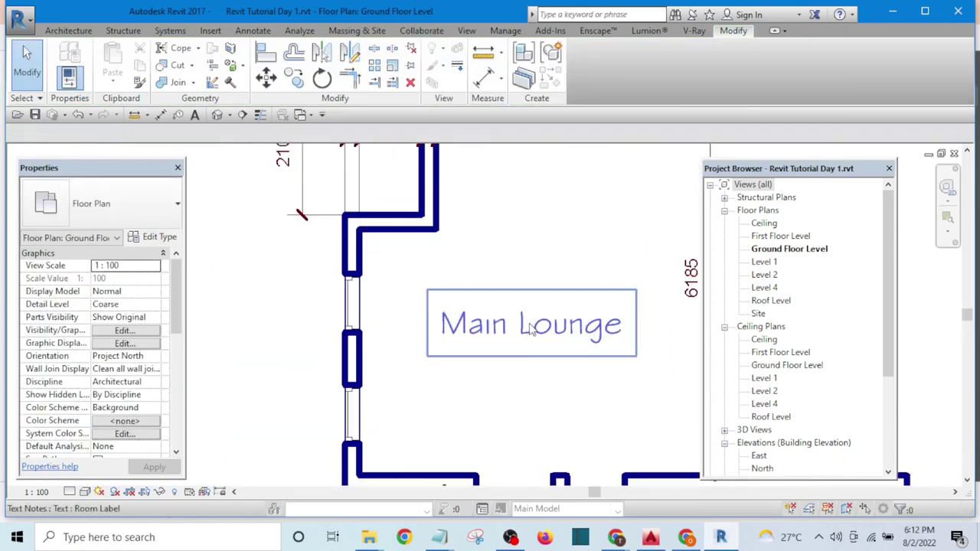
Replace the note's wording with 'MAIN LOUNGE' in capitals.
left_click(530, 328)
double_click(529, 328)
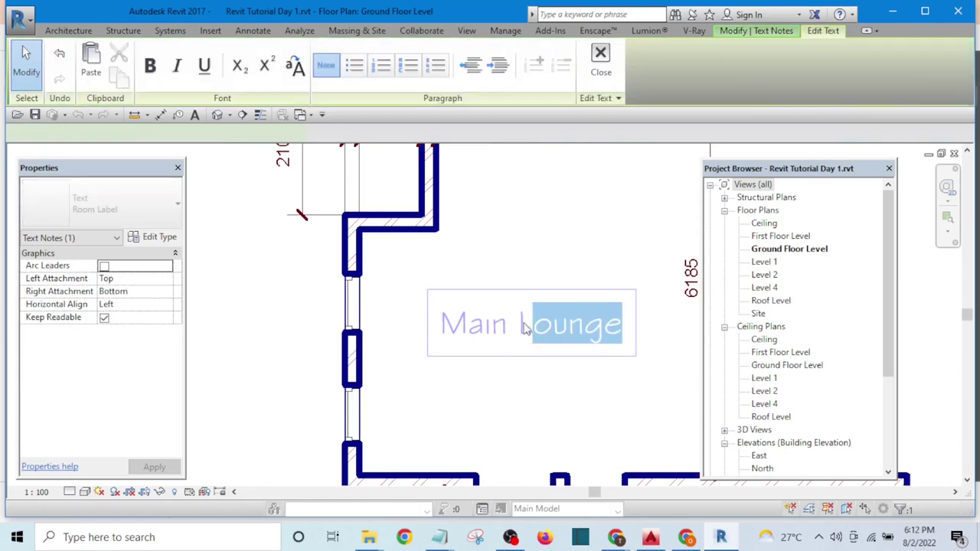
left_click_drag(529, 328, 448, 322)
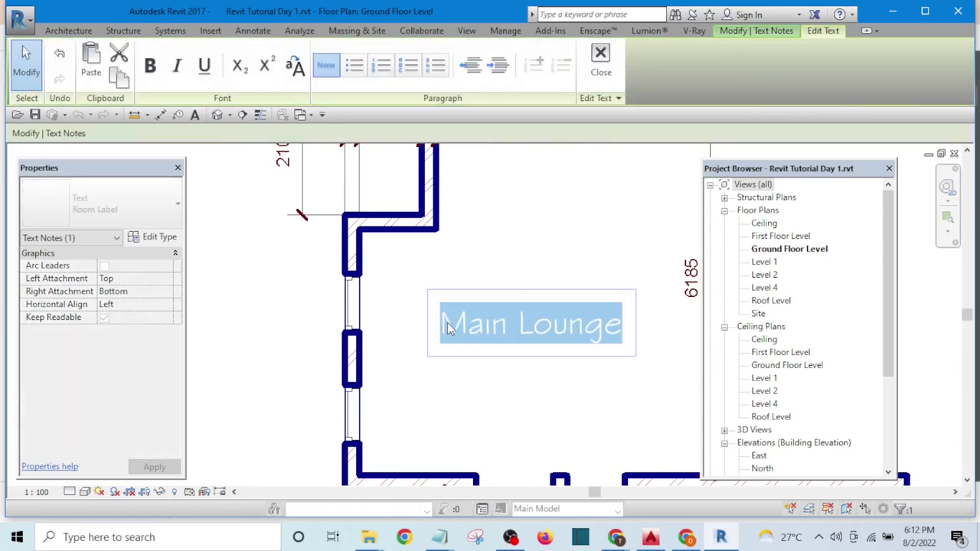
key("Delete")
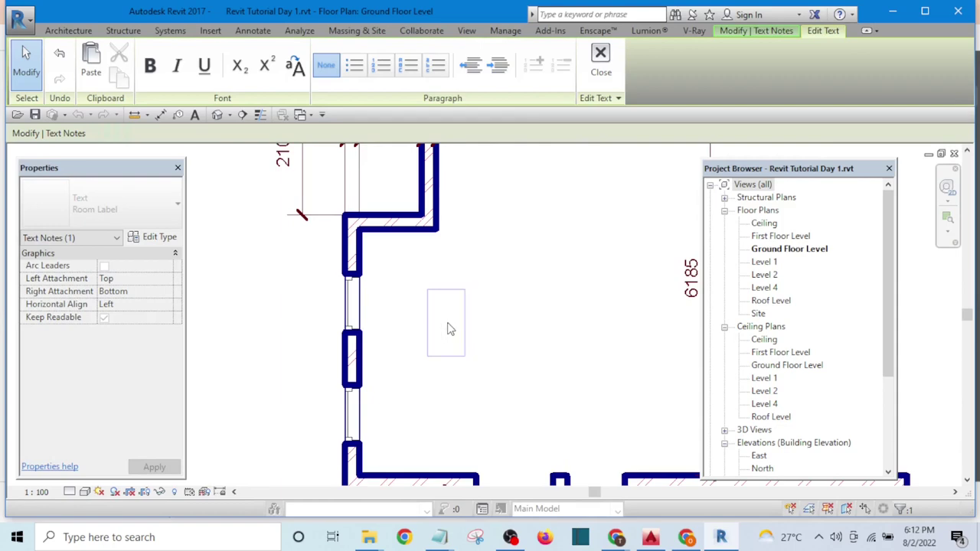
type("MAIN ")
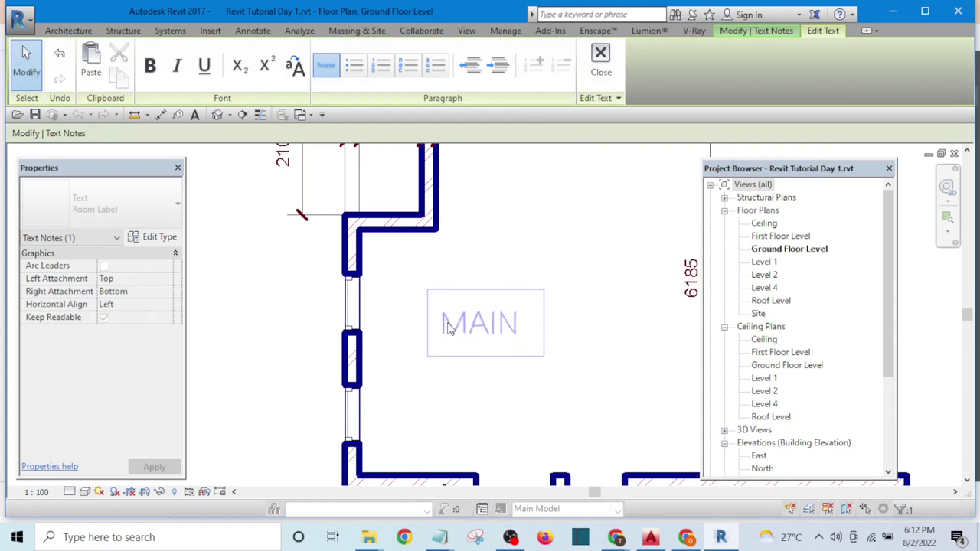
type("LOUNGE")
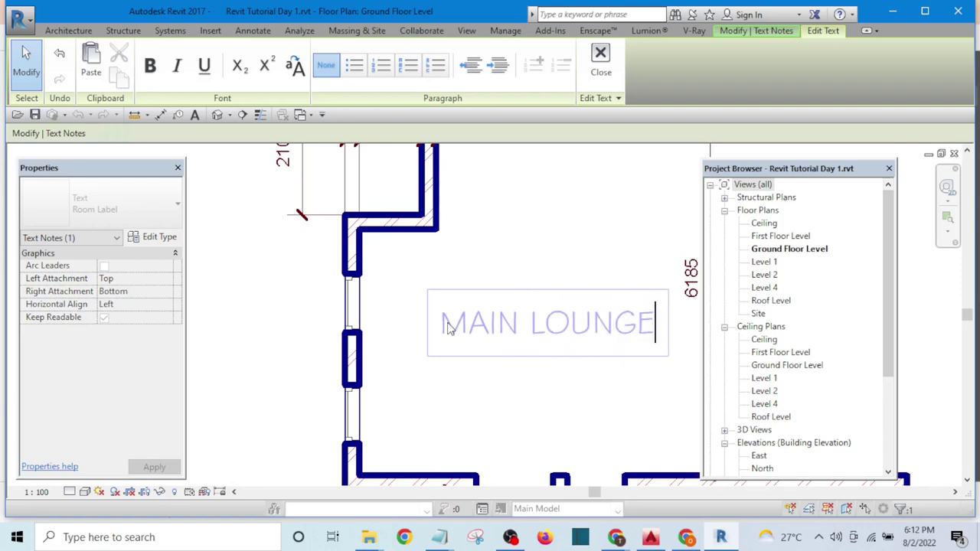
left_click(502, 257)
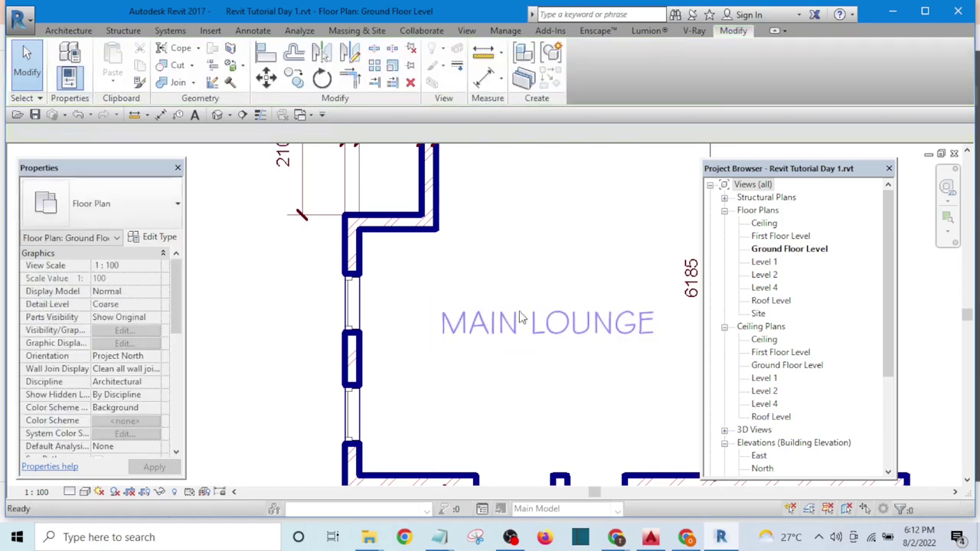
scroll(502, 328, "up", 3)
From the MAIN LOUNGE note, reopen the Room Label type's Color chooser showing RGB 130-130-255.
left_click(498, 332)
scroll(496, 331, "down", 4)
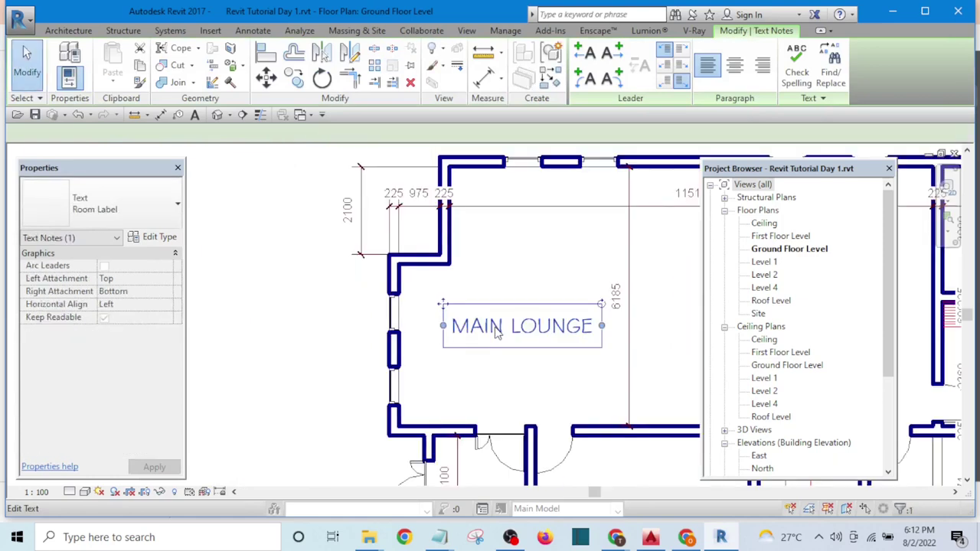
scroll(496, 331, "down", 2)
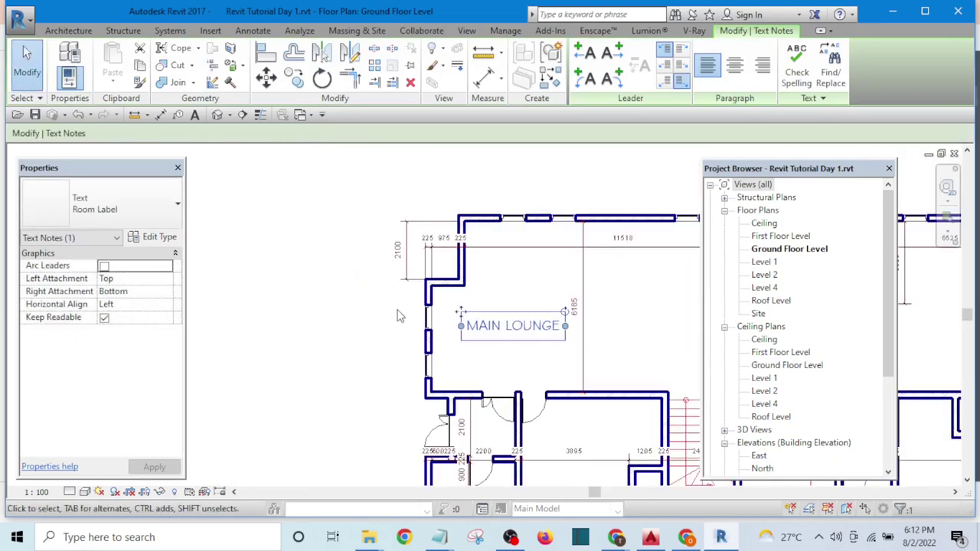
left_click(157, 238)
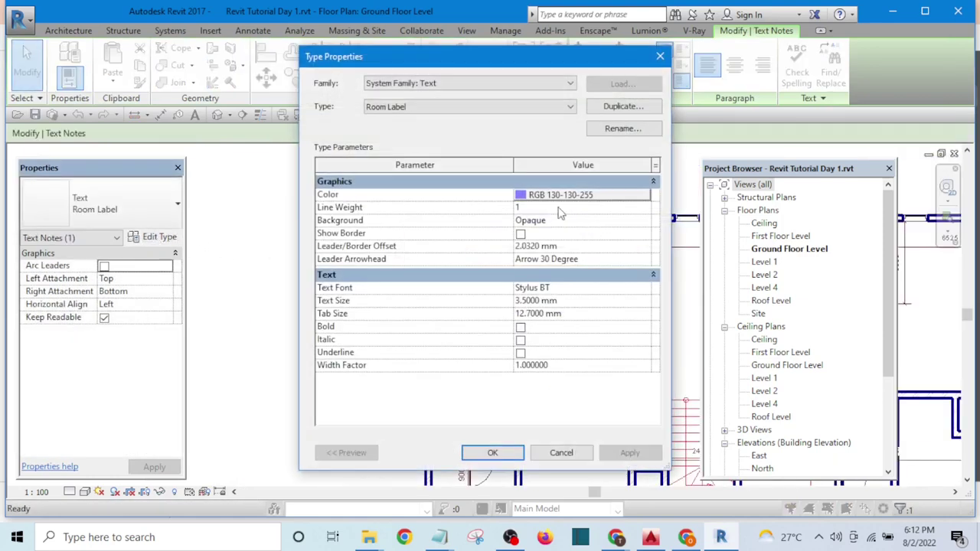
left_click(523, 195)
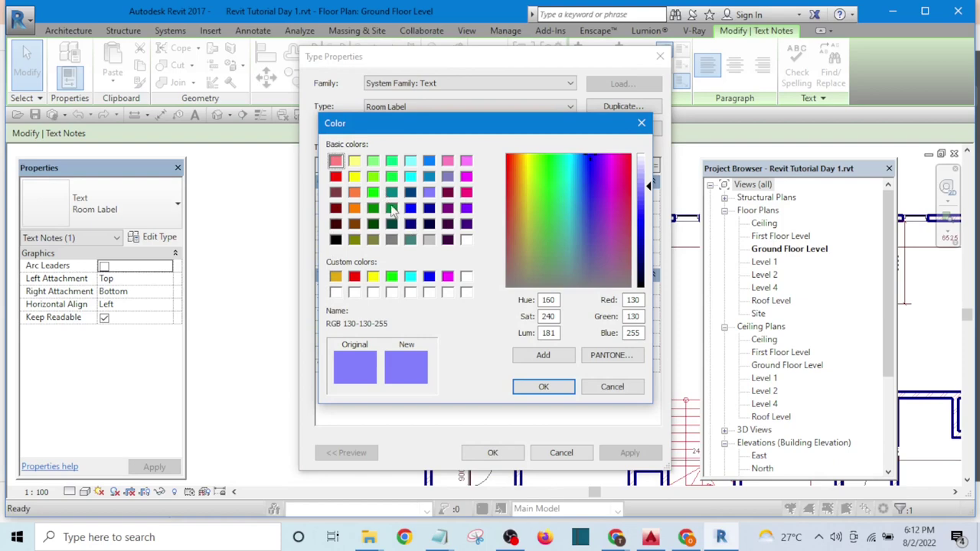
Colour the Room Label text type light red (RGB 255-060-060) and apply the change.
left_click(466, 192)
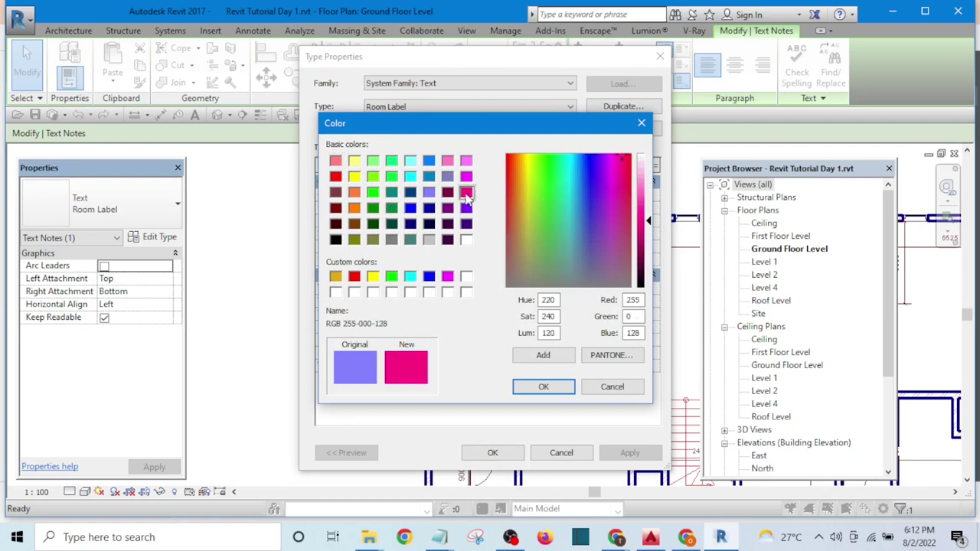
left_click(354, 208)
left_click(335, 176)
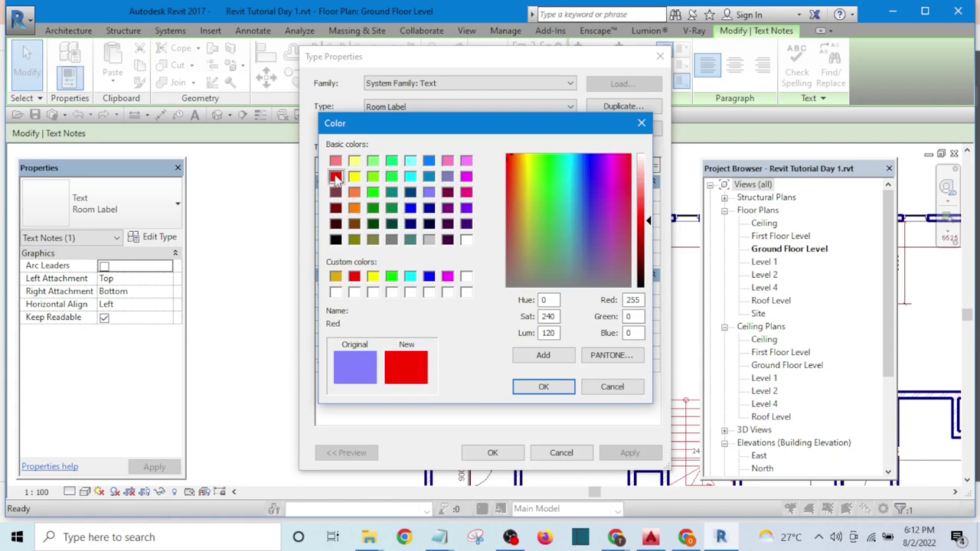
left_click_drag(647, 230, 649, 206)
left_click(542, 386)
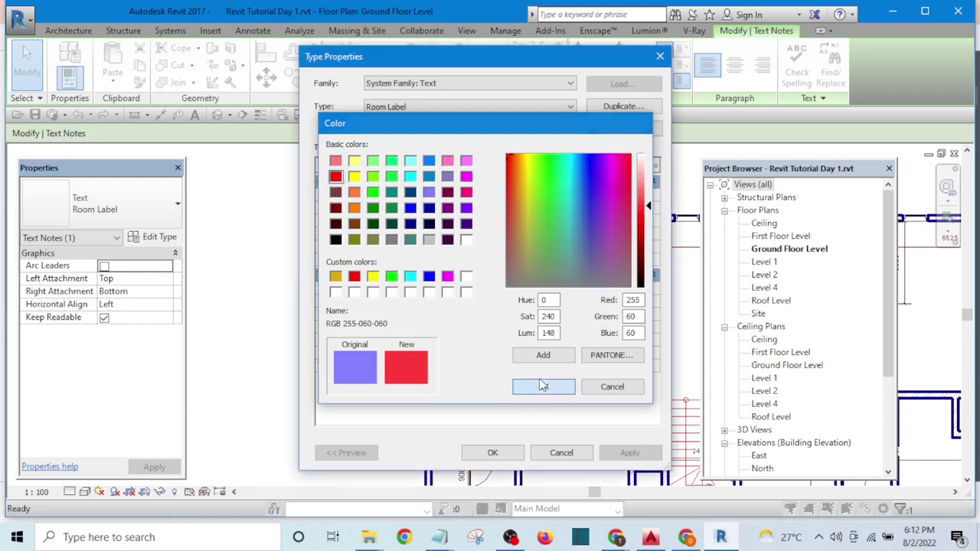
left_click(494, 452)
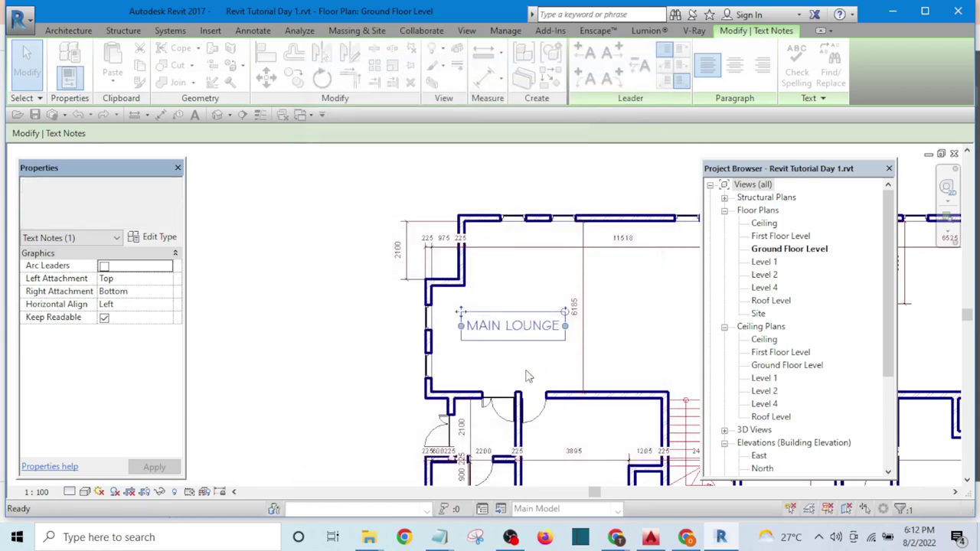
Select the MAIN LOUNGE text note to check its new red colour.
scroll(492, 354, "up", 3)
left_click(492, 354)
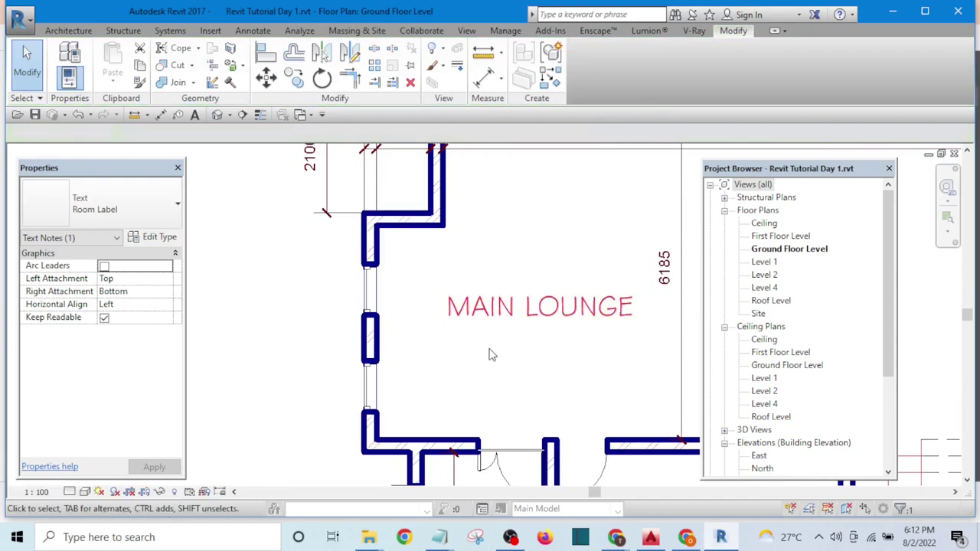
scroll(437, 329, "up", 1)
scroll(433, 319, "down", 5)
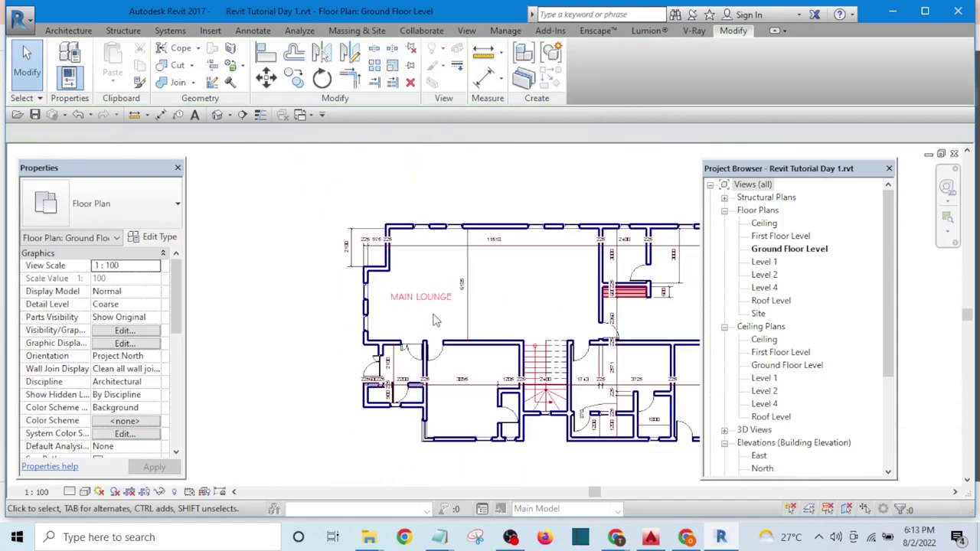
scroll(430, 300, "up", 2)
left_click(431, 299)
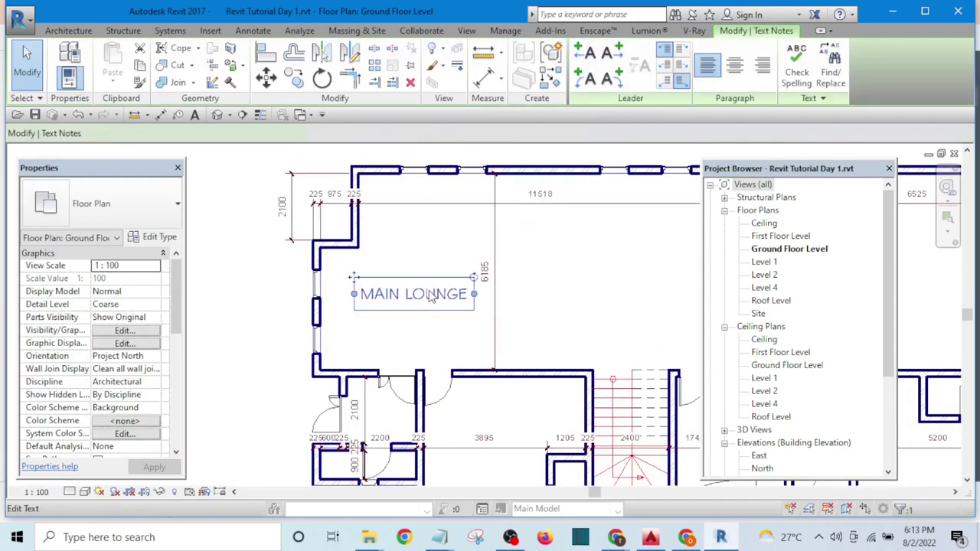
Make the Room Label text type bold and dark green (RGB 000-136-000).
left_click(164, 237)
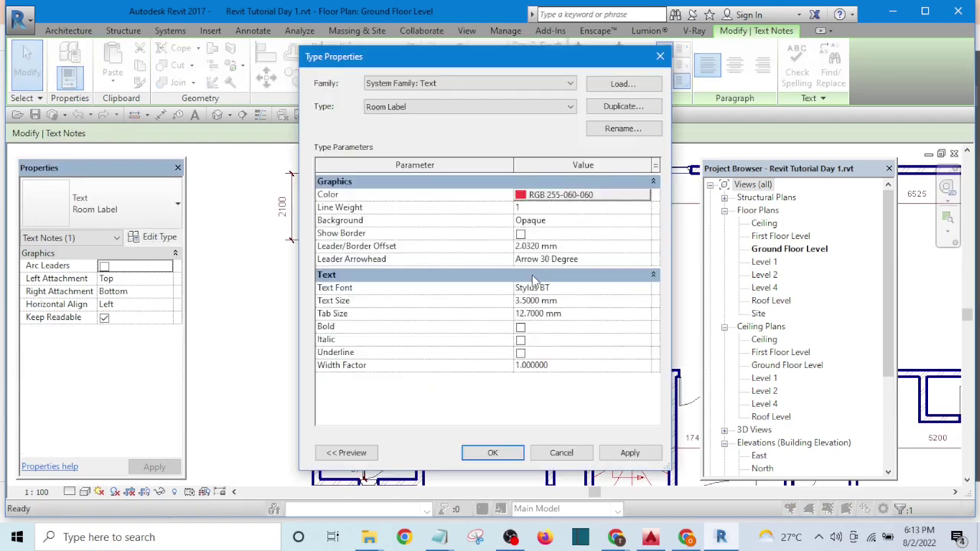
left_click(536, 195)
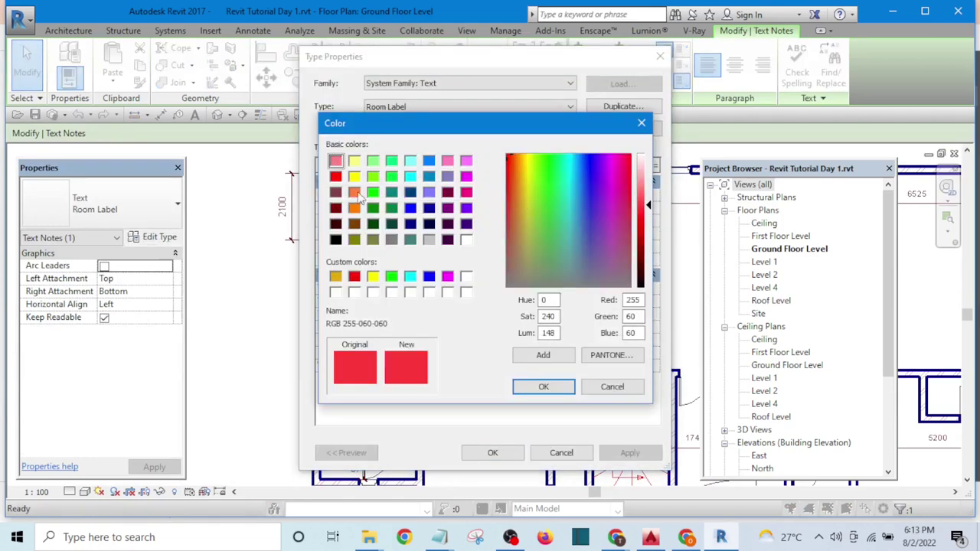
left_click(372, 192)
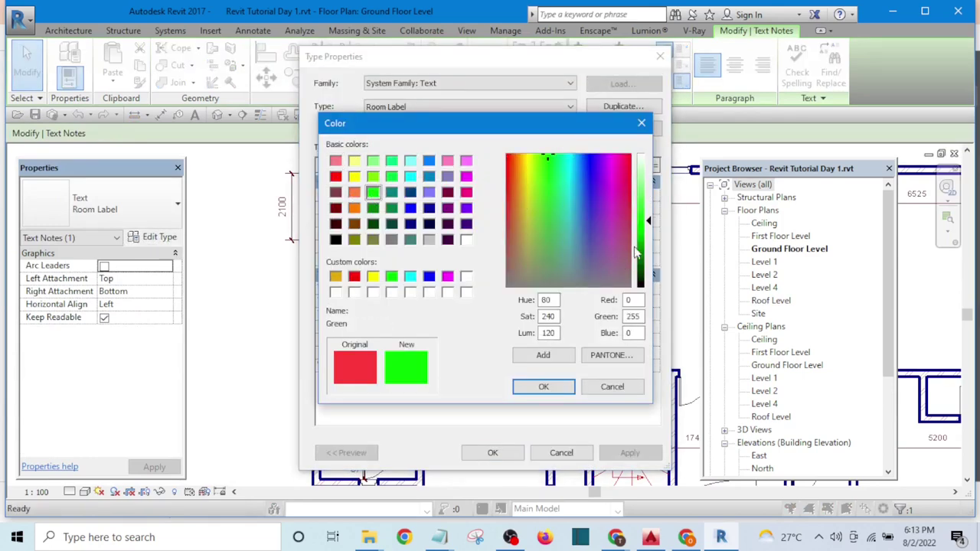
left_click_drag(649, 224, 648, 259)
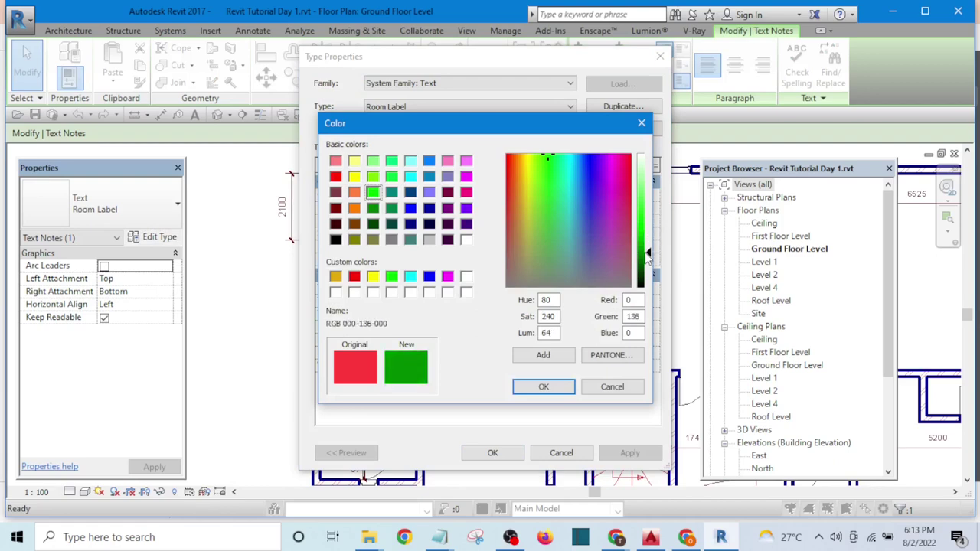
left_click(544, 389)
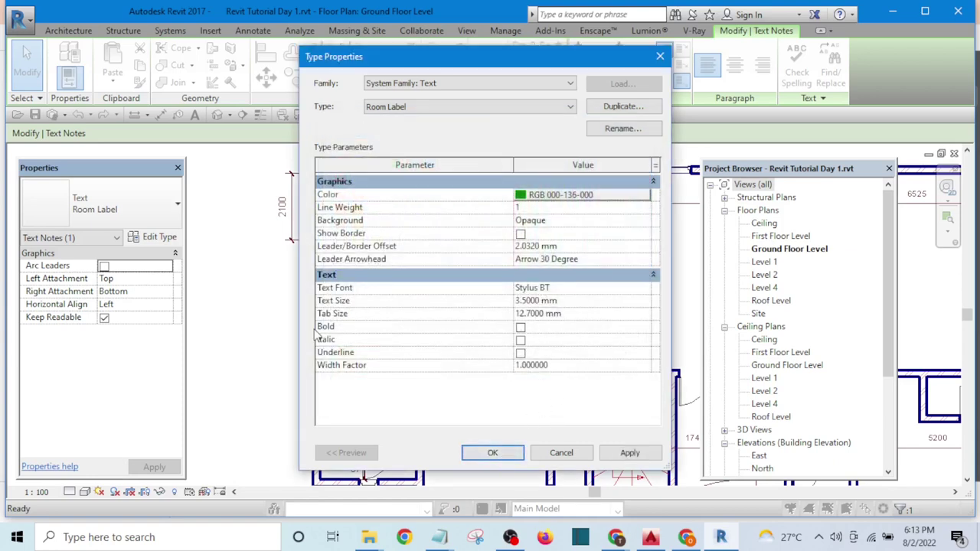
left_click(522, 329)
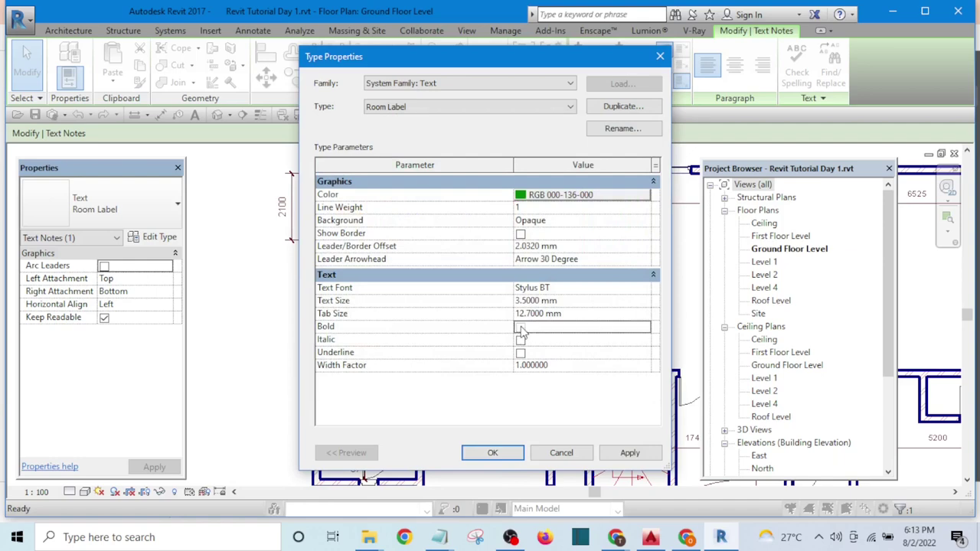
left_click(521, 328)
left_click(492, 456)
Select MAIN LOUNGE to check its bold green look, then deselect it.
left_click(275, 313)
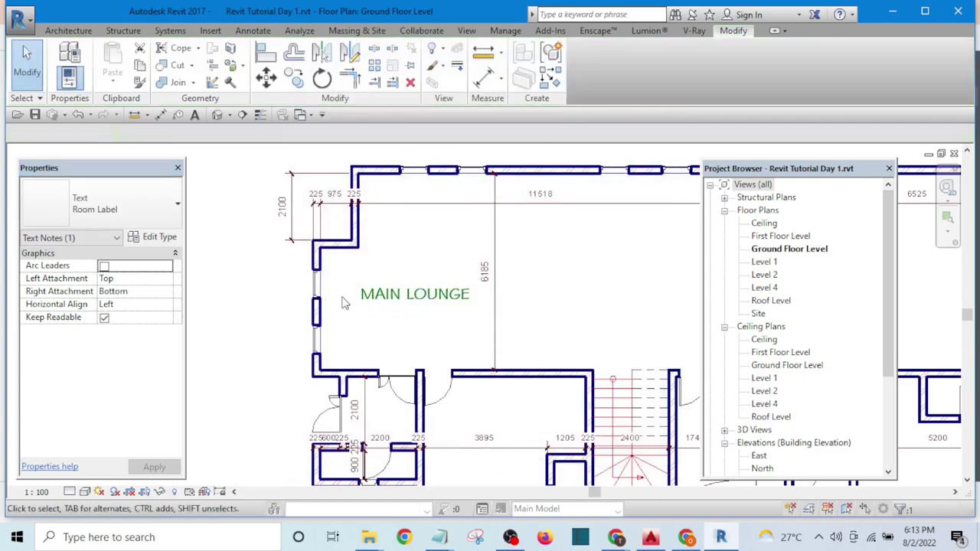
scroll(406, 293, "up", 3)
scroll(472, 330, "down", 5)
scroll(469, 314, "up", 5)
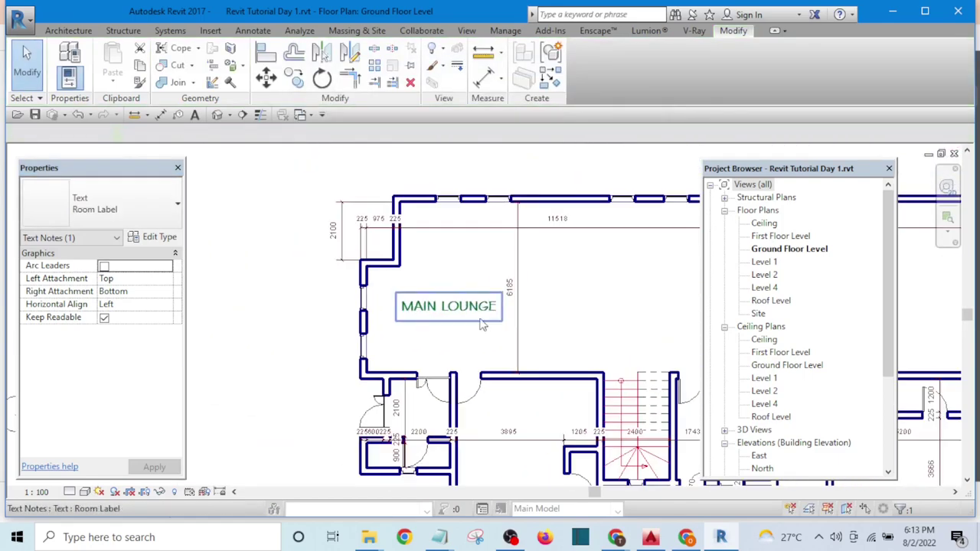
left_click(467, 306)
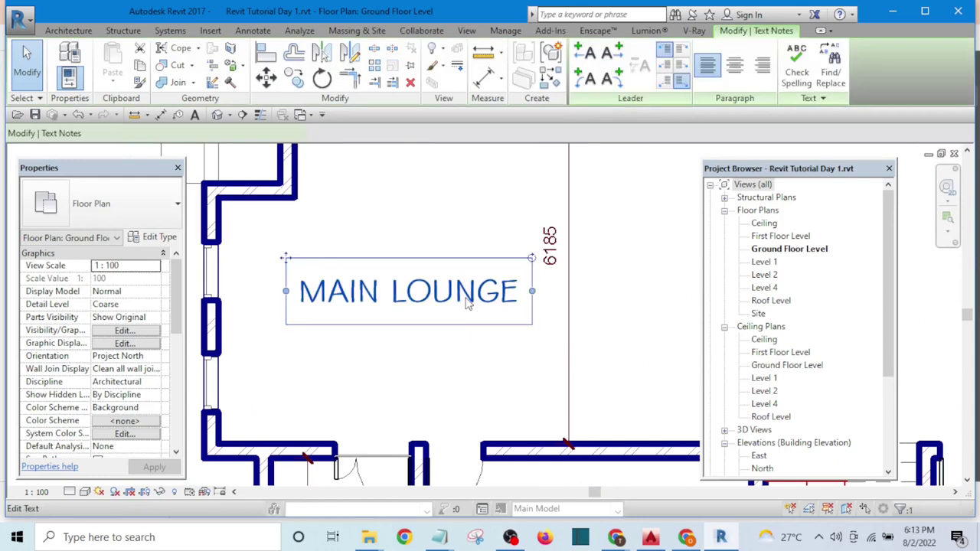
scroll(467, 302, "down", 4)
left_click(543, 289)
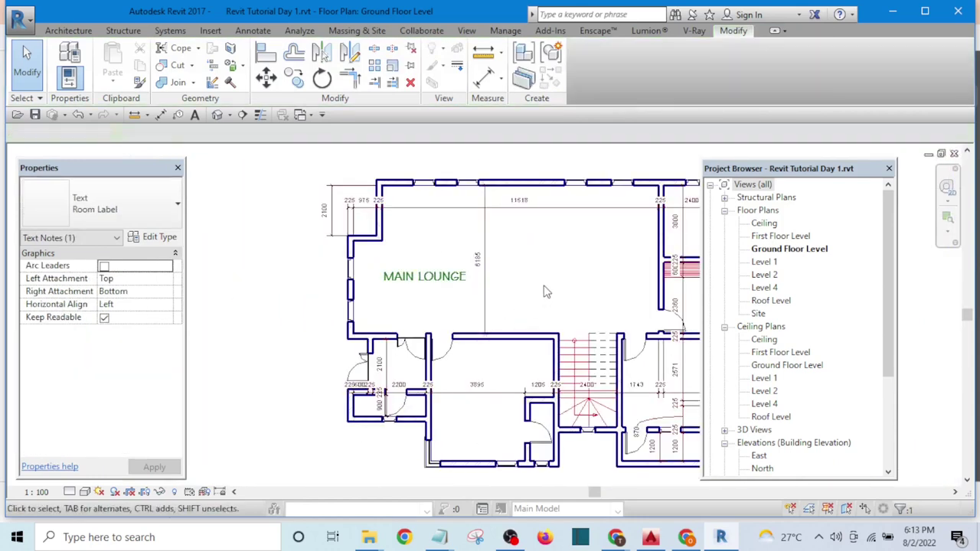
scroll(471, 253, "up", 3)
scroll(494, 252, "up", 3)
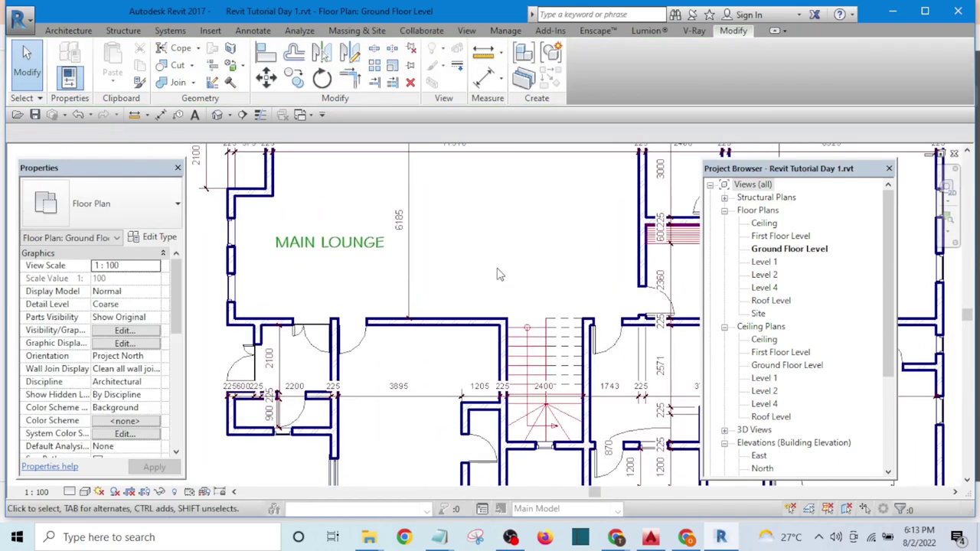
Place DINING and GUEST ROOM text labels in their rooms with the TX text tool.
key("t")
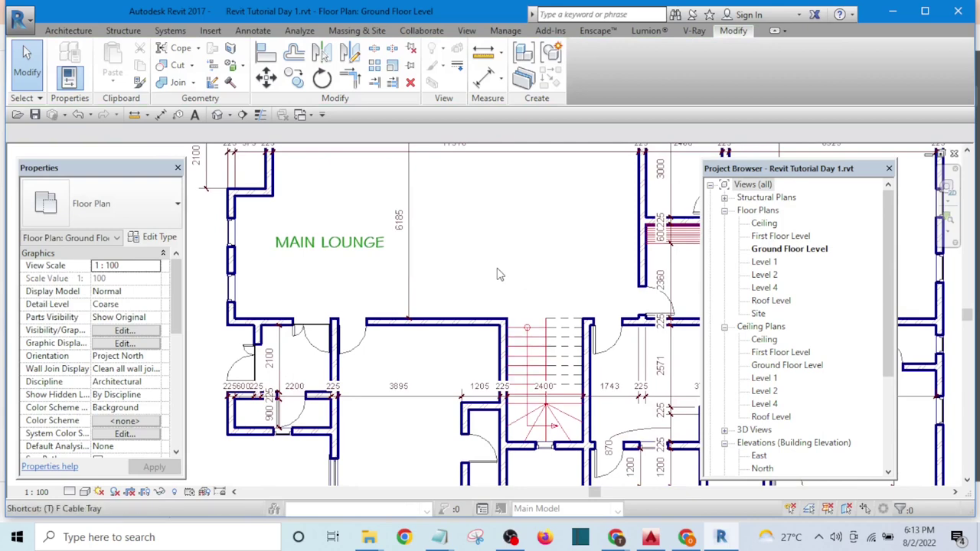
key("x")
scroll(513, 252, "down", 1)
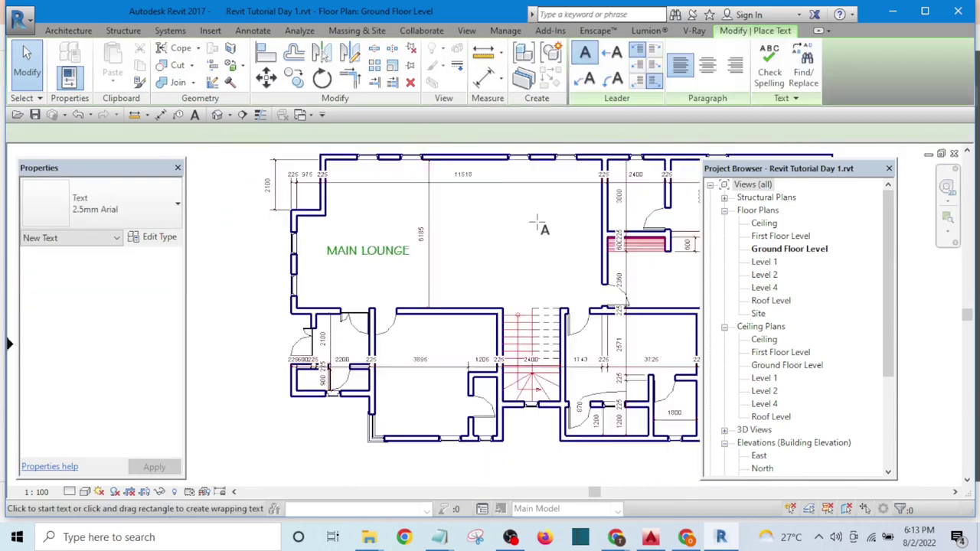
scroll(532, 212, "up", 3)
left_click(518, 208)
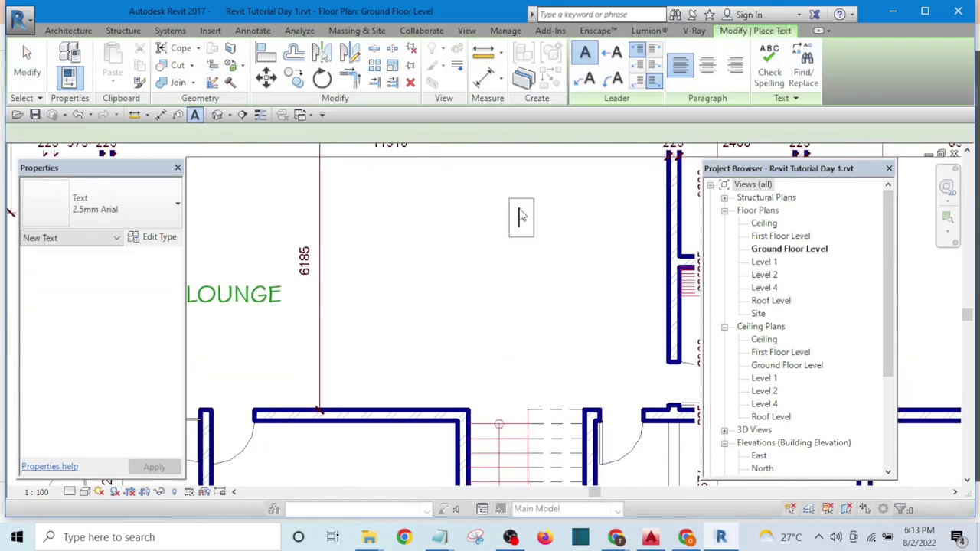
type("DINING")
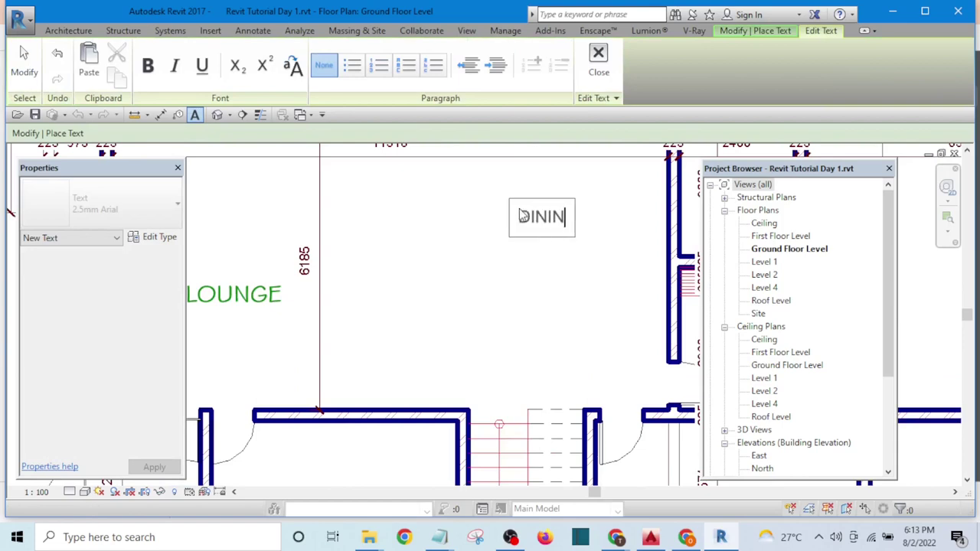
left_click(543, 271)
scroll(525, 300, "down", 3)
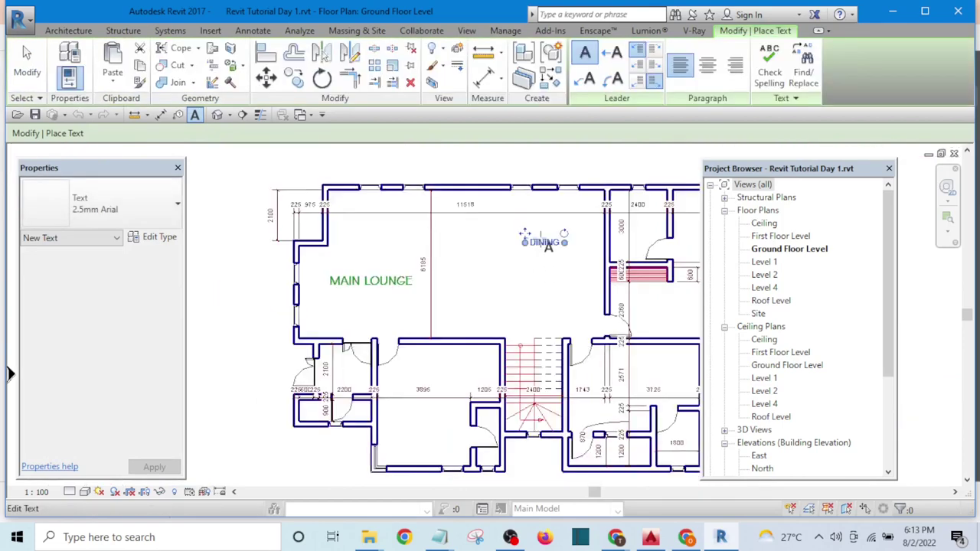
scroll(473, 335, "up", 4)
left_click(473, 334)
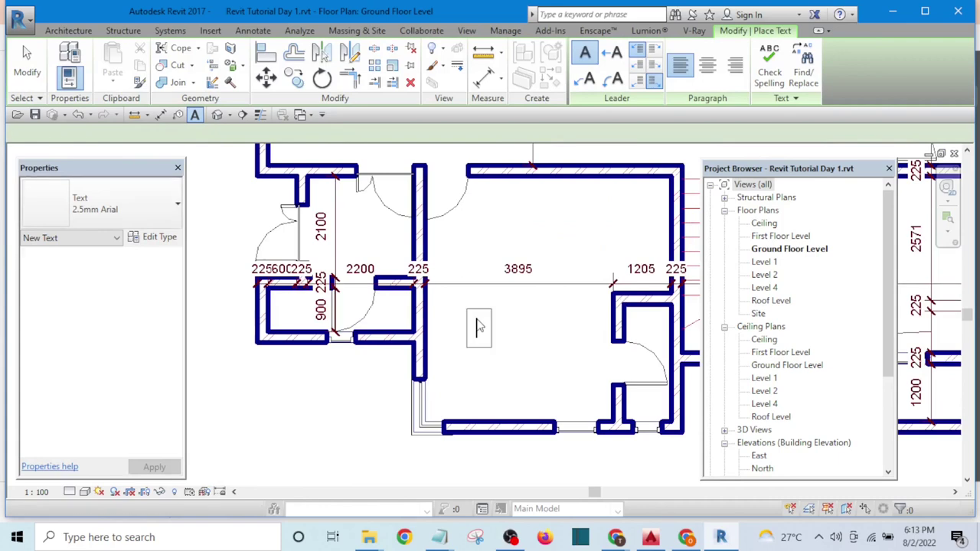
type("GU")
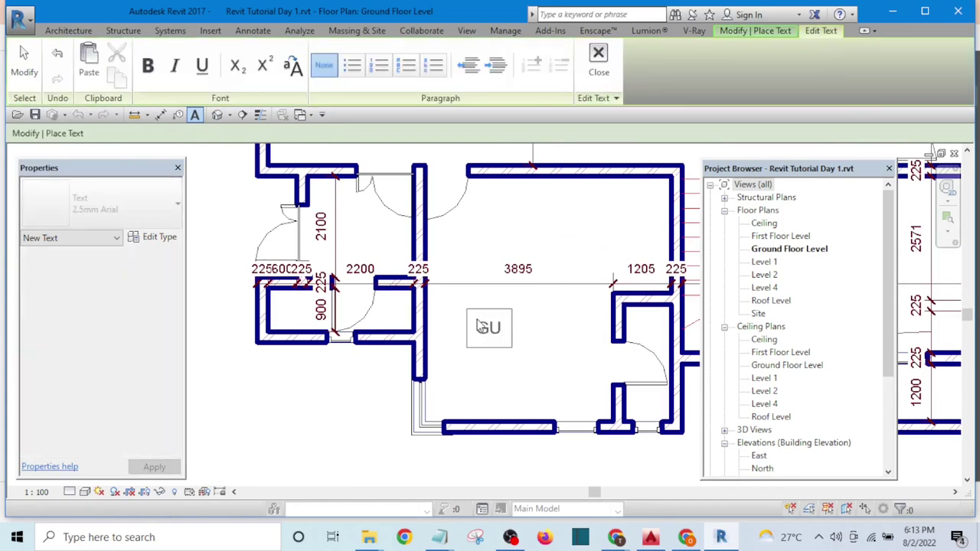
type("EST ROOM")
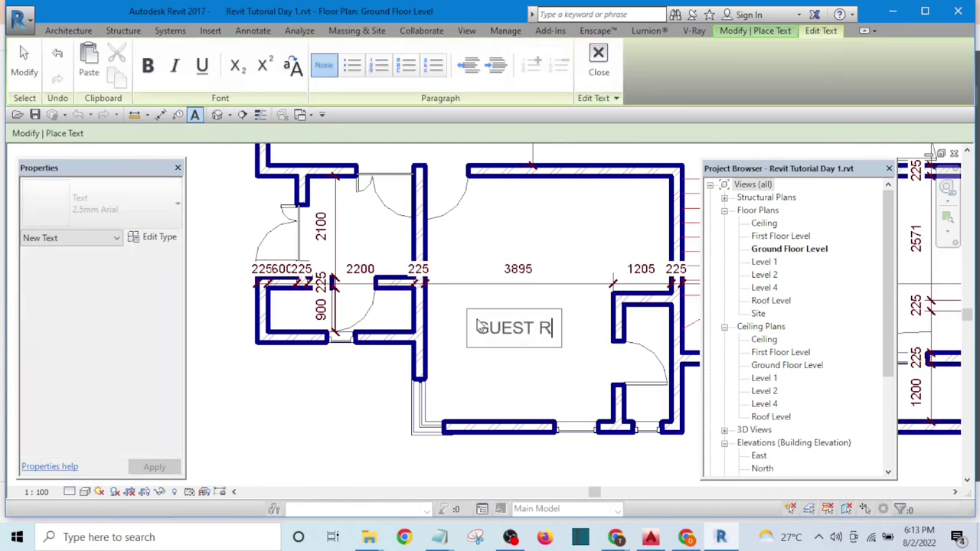
left_click(496, 385)
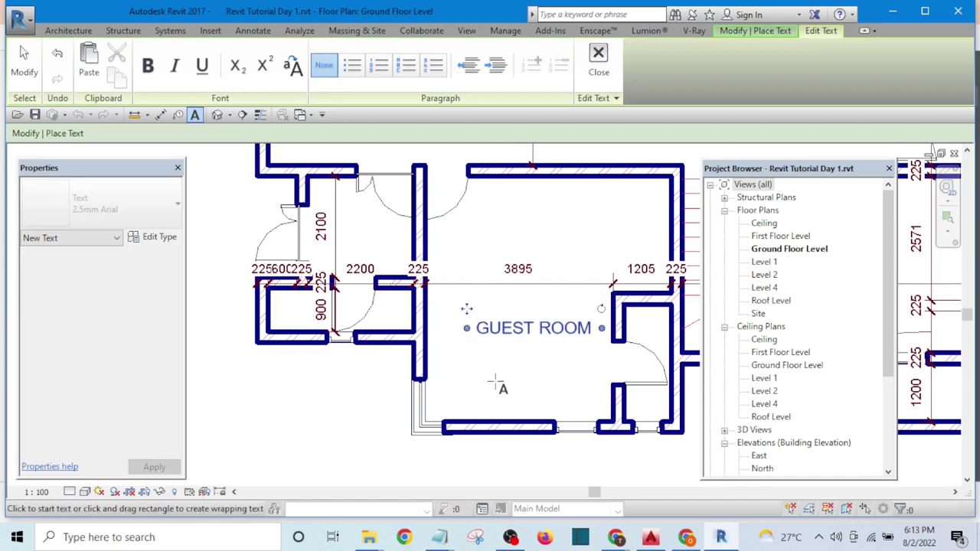
Label the small WC V.WC and the lobby beside it ANTE.
scroll(252, 303, "up", 4)
left_click(236, 283)
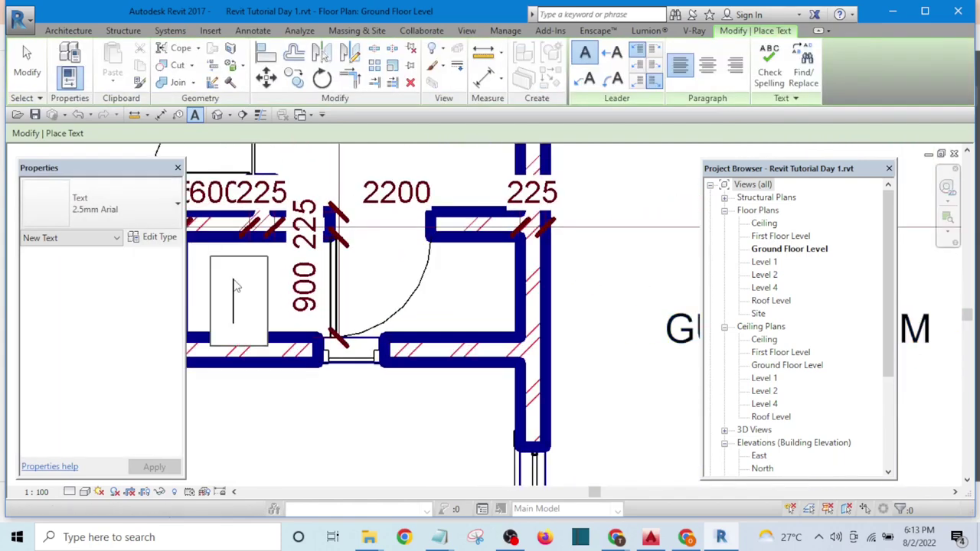
type("V")
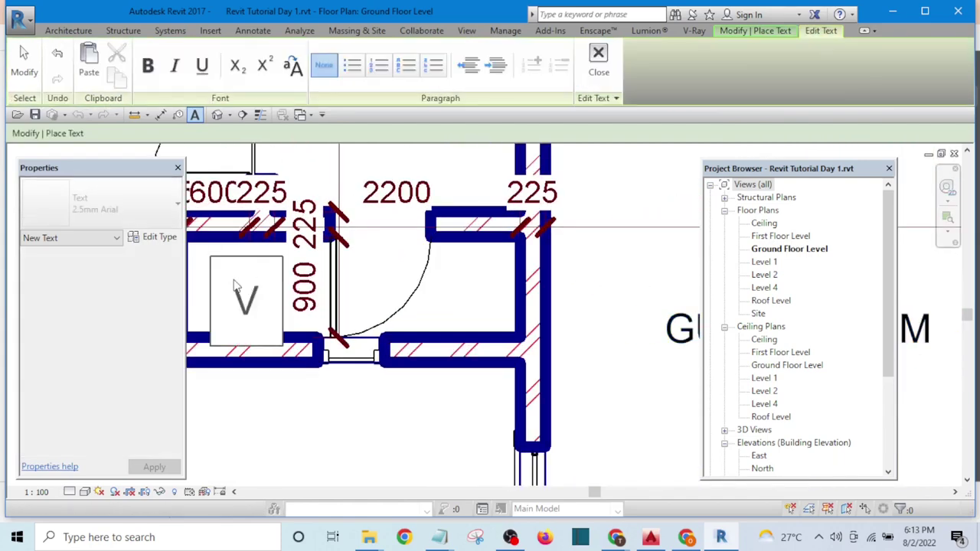
type(".WC")
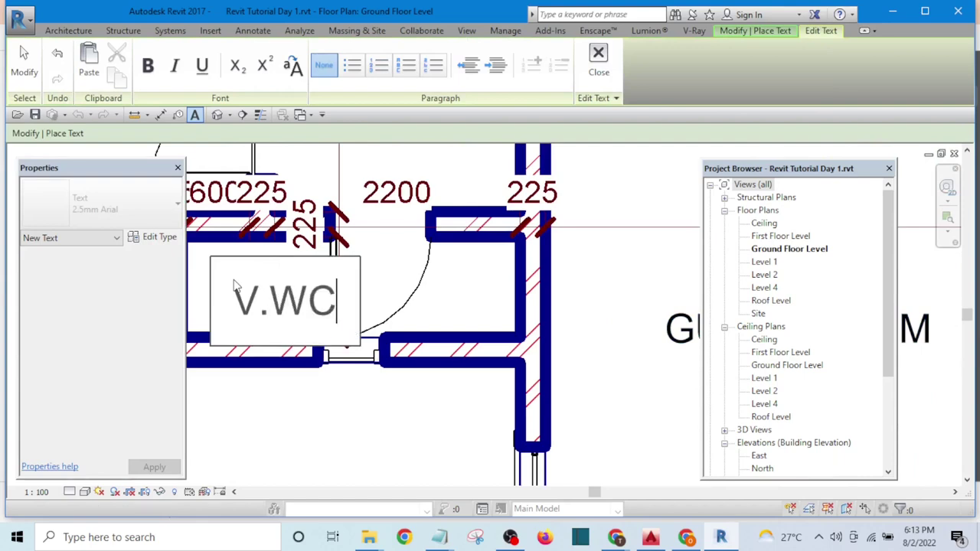
left_click(337, 421)
scroll(352, 421, "down", 3)
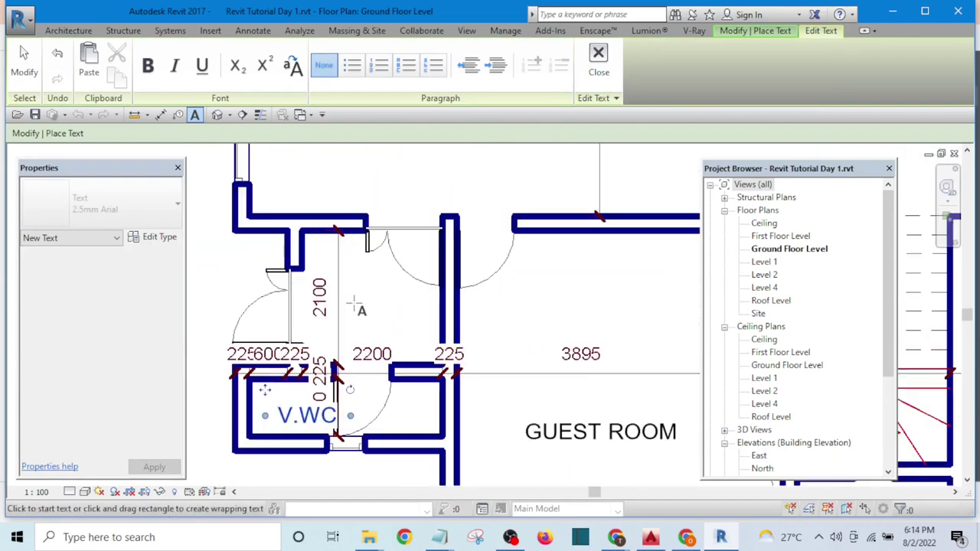
scroll(360, 303, "up", 2)
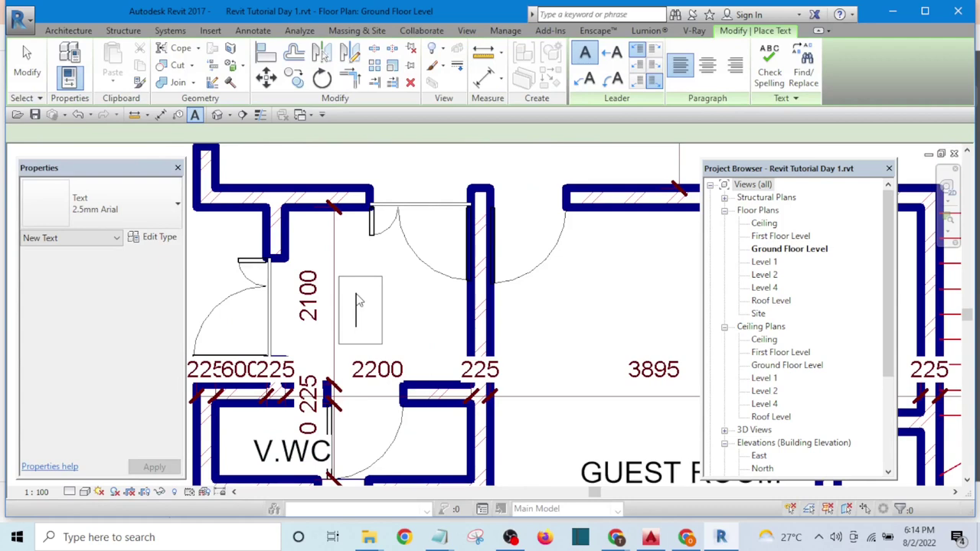
left_click(357, 302)
type("ANTE")
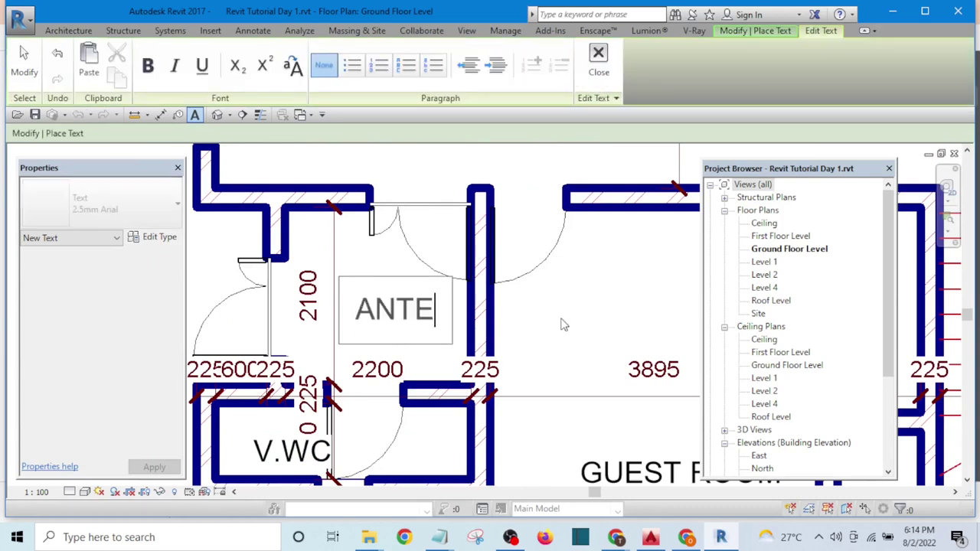
left_click(360, 342)
Open the text type list in the Properties palette.
scroll(363, 341, "down", 5)
scroll(496, 290, "up", 2)
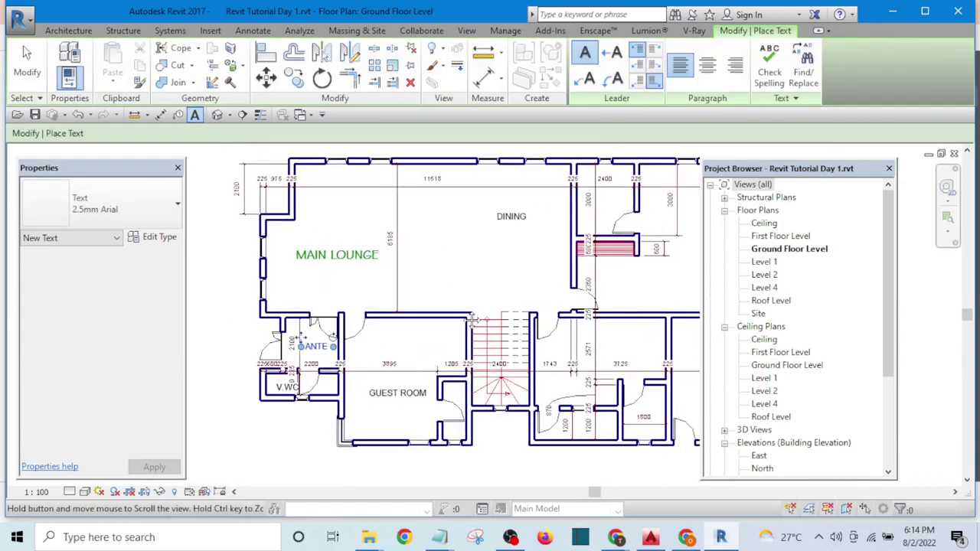
scroll(528, 210, "up", 4)
scroll(520, 230, "up", 3)
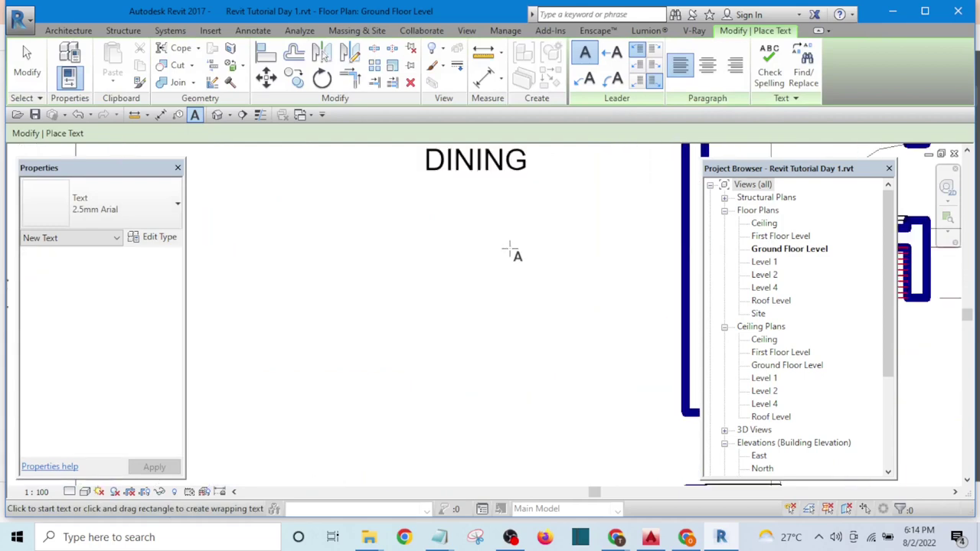
scroll(510, 254, "down", 4)
scroll(505, 247, "down", 3)
scroll(218, 246, "up", 3)
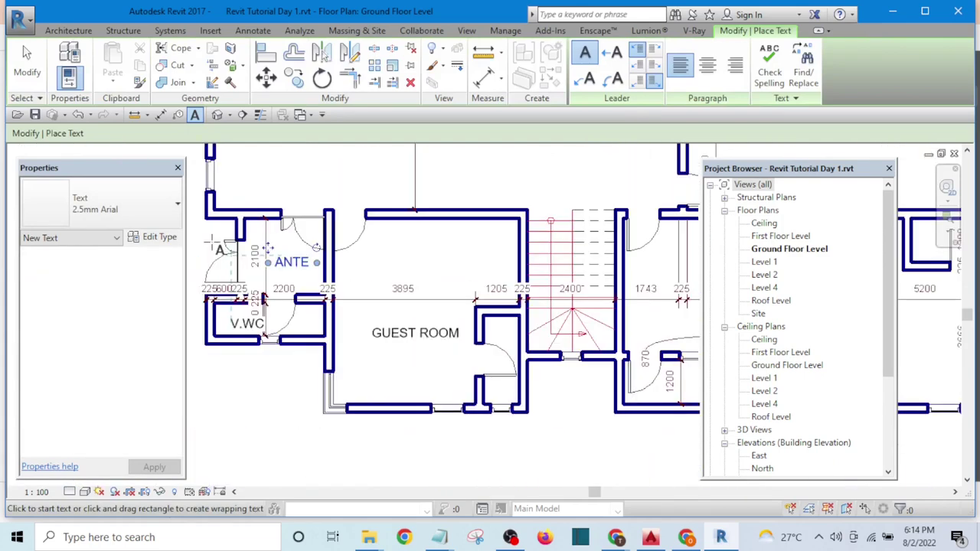
left_click(141, 202)
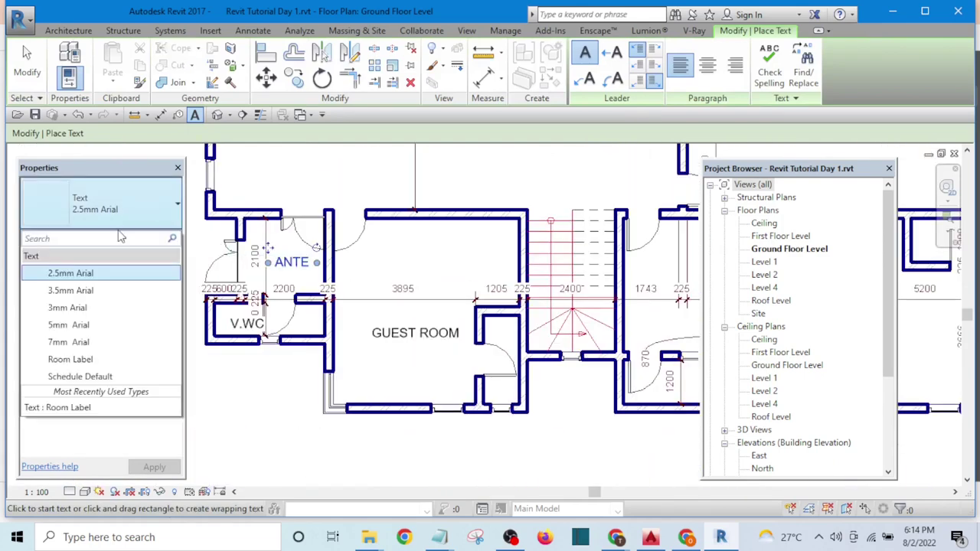
Switch to the Room Label text type and place a BEDROOM label in the upper room.
left_click(71, 359)
scroll(510, 256, "down", 1)
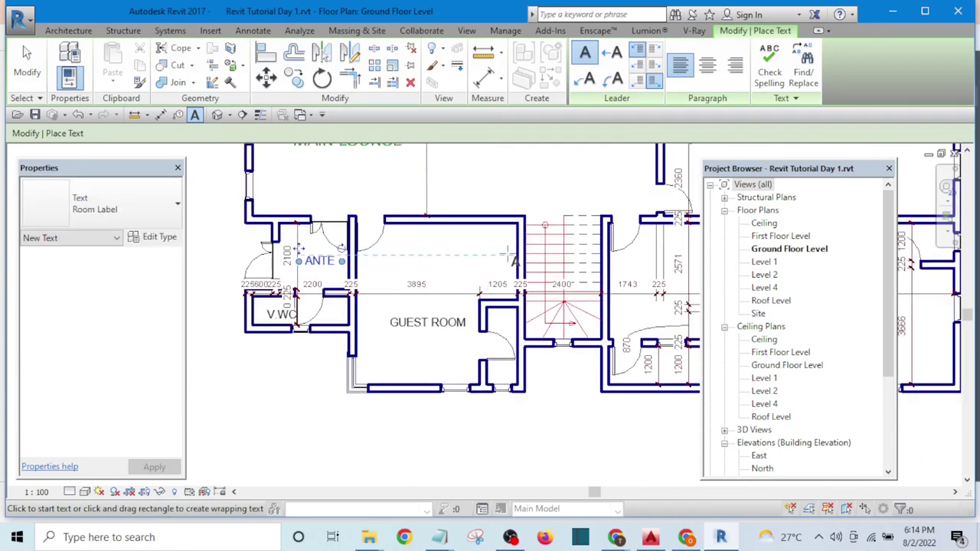
scroll(511, 258, "down", 2)
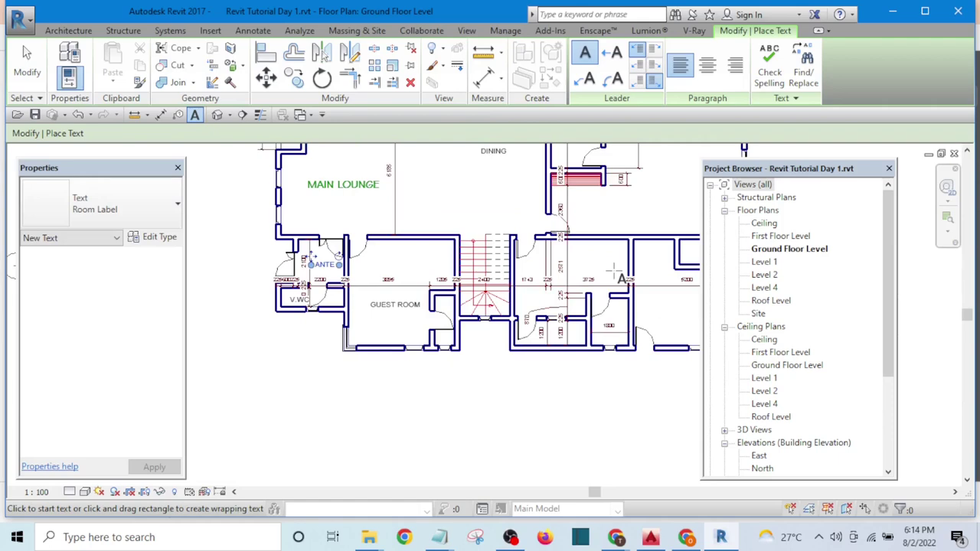
scroll(616, 275, "up", 3)
left_click(419, 252)
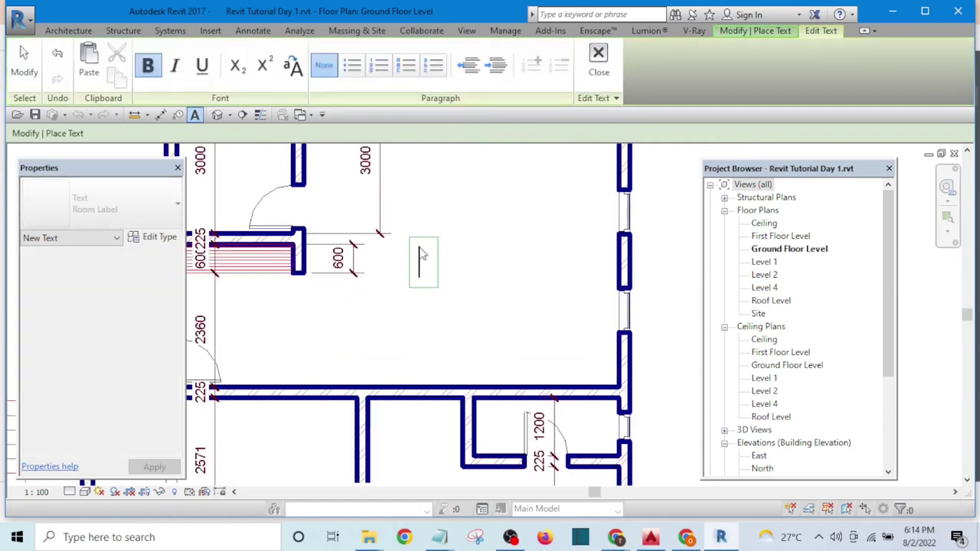
type("BED")
key("BackSpace")
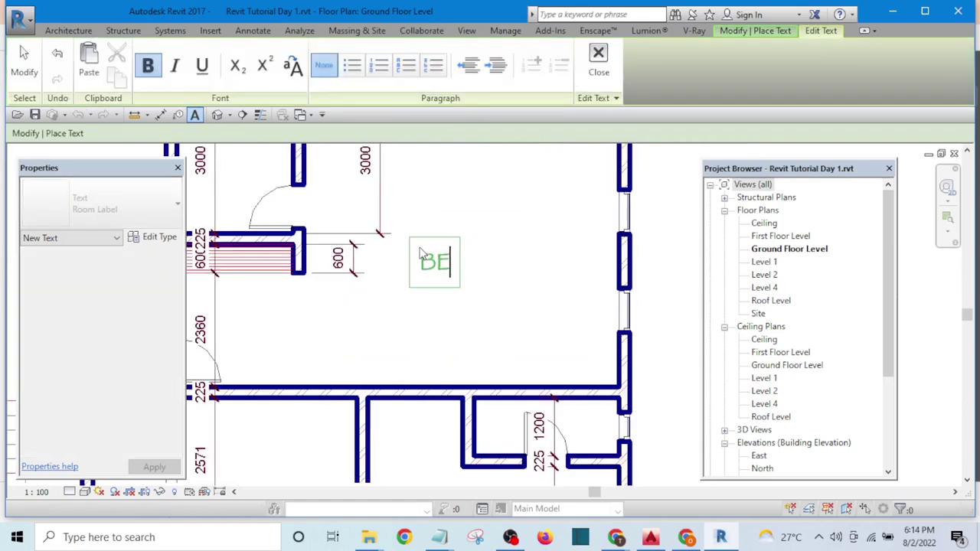
key("BackSpace")
key("BackSpace")
scroll(519, 290, "down", 1)
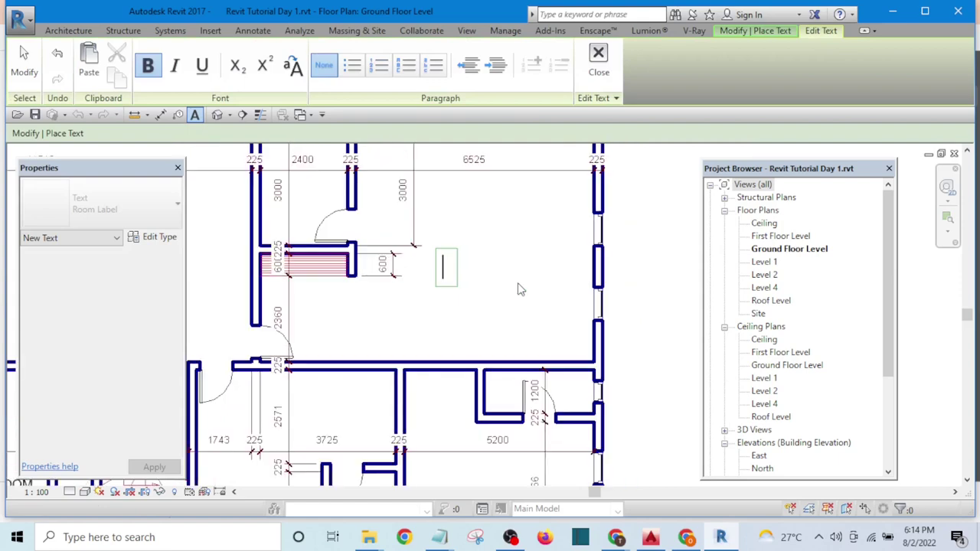
type("BED")
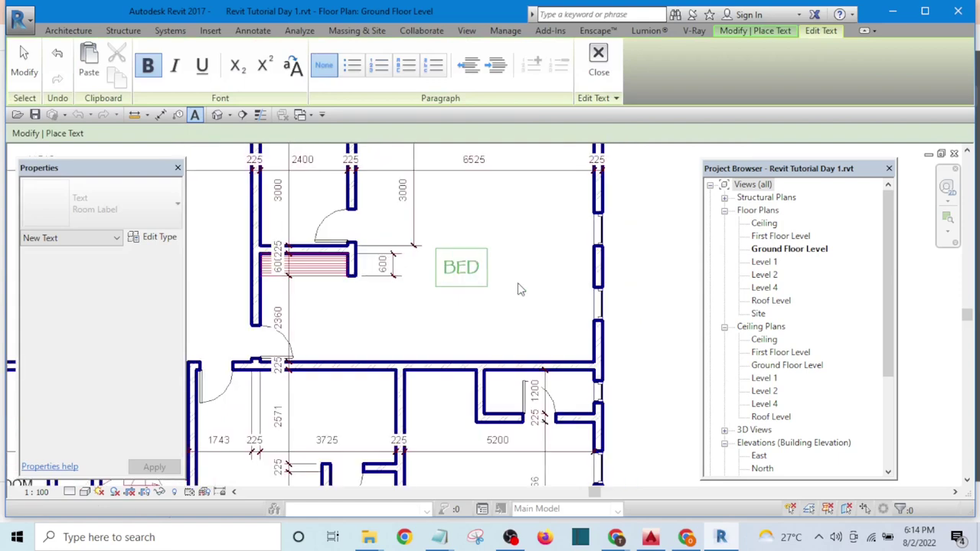
type("ROOM")
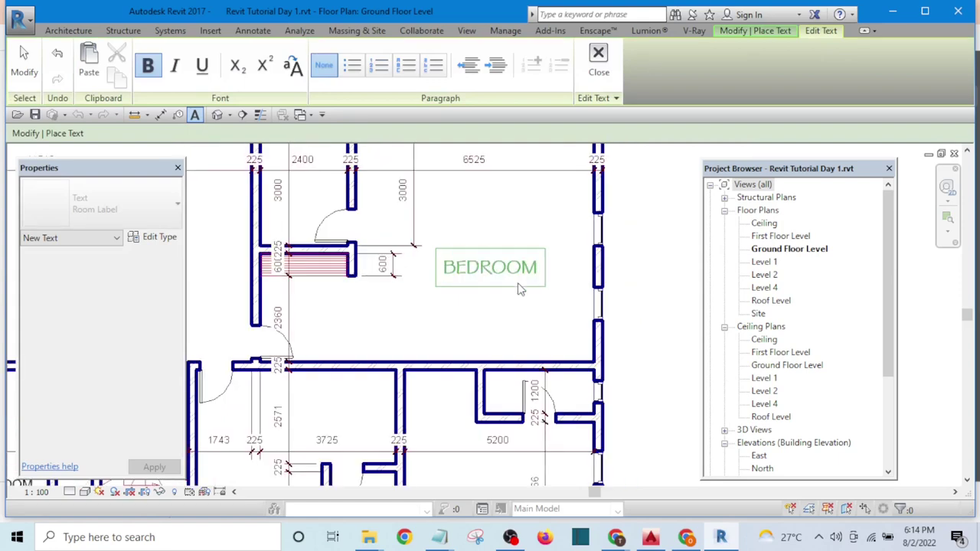
left_click(508, 353)
Add a two-line MAIDS ROOM label and a TOI label.
middle_click_drag(507, 353, 592, 212)
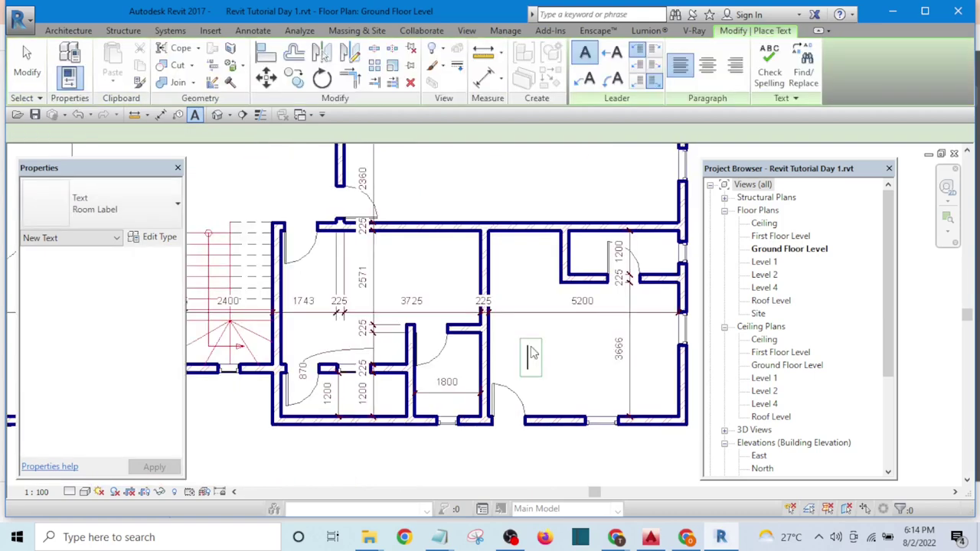
type("MAIDS")
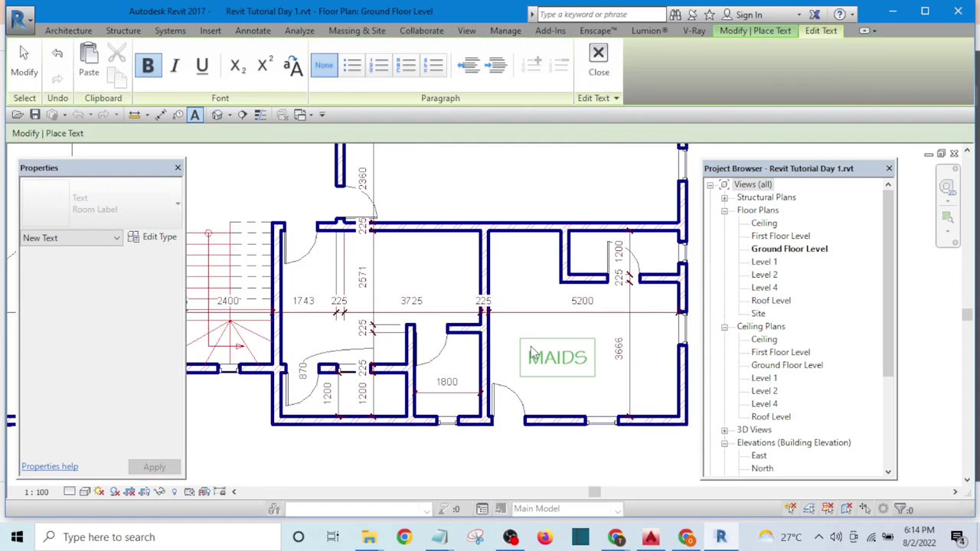
key("Return")
type("ROOM")
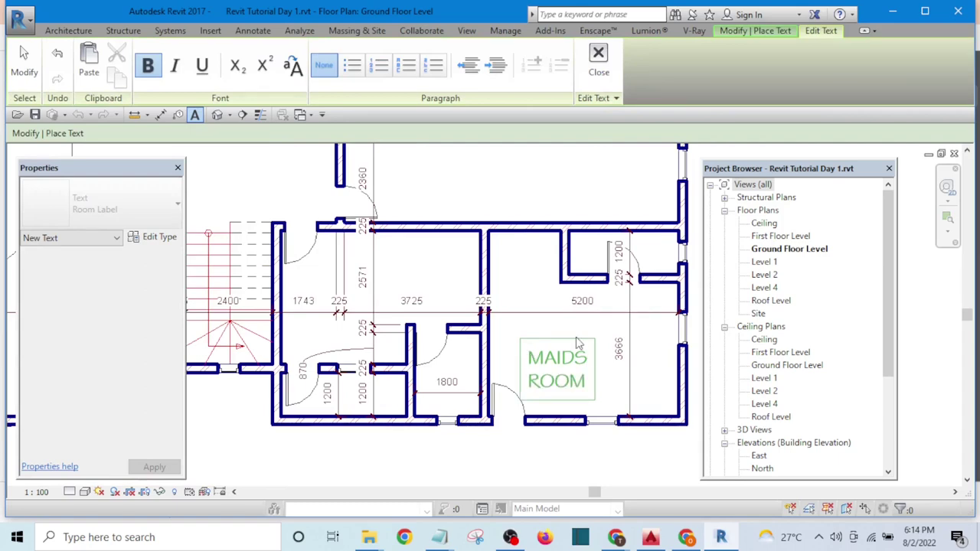
left_click(656, 365)
scroll(618, 261, "up", 3)
type("TOI")
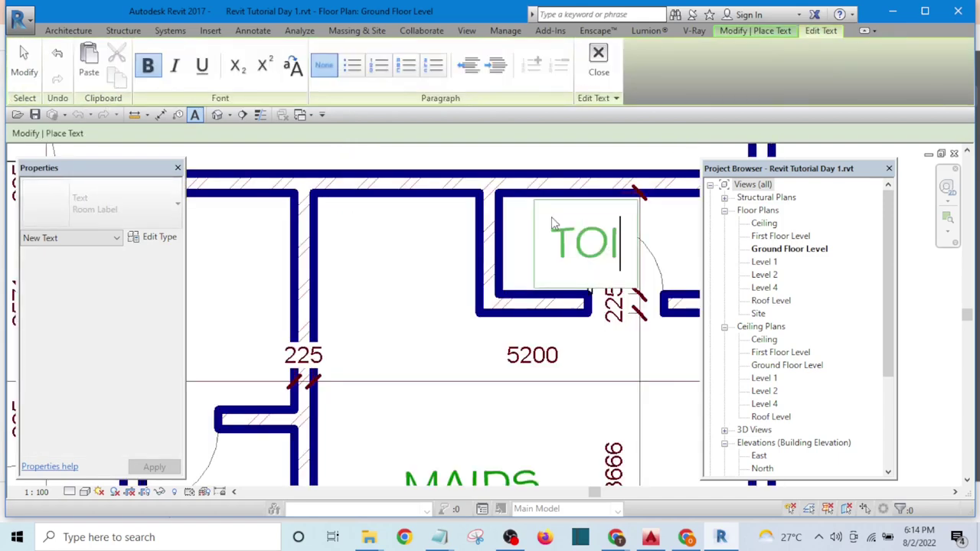
key("Escape")
scroll(536, 279, "down", 3)
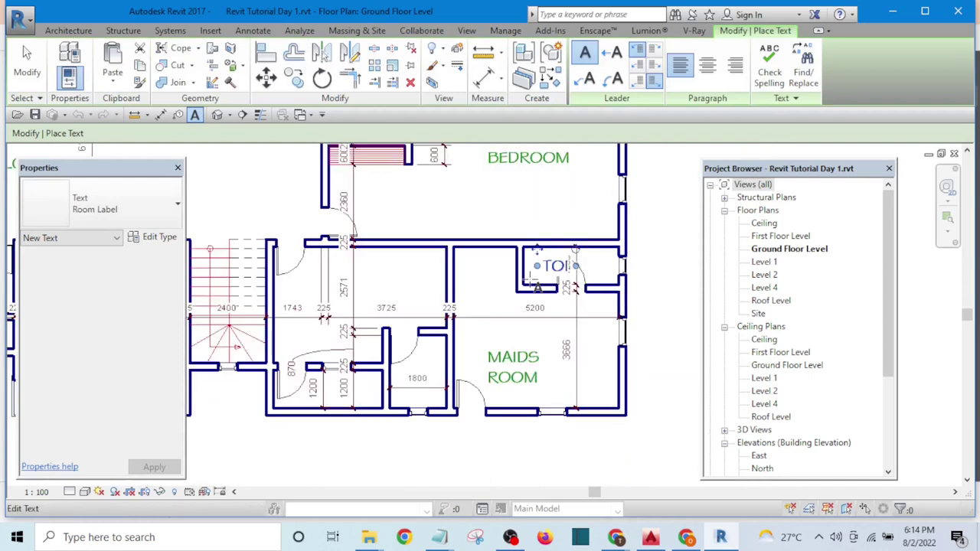
scroll(387, 297, "up", 3)
Label the KITCHEN and the toilet beside the guest room TOIL.
left_click(334, 268)
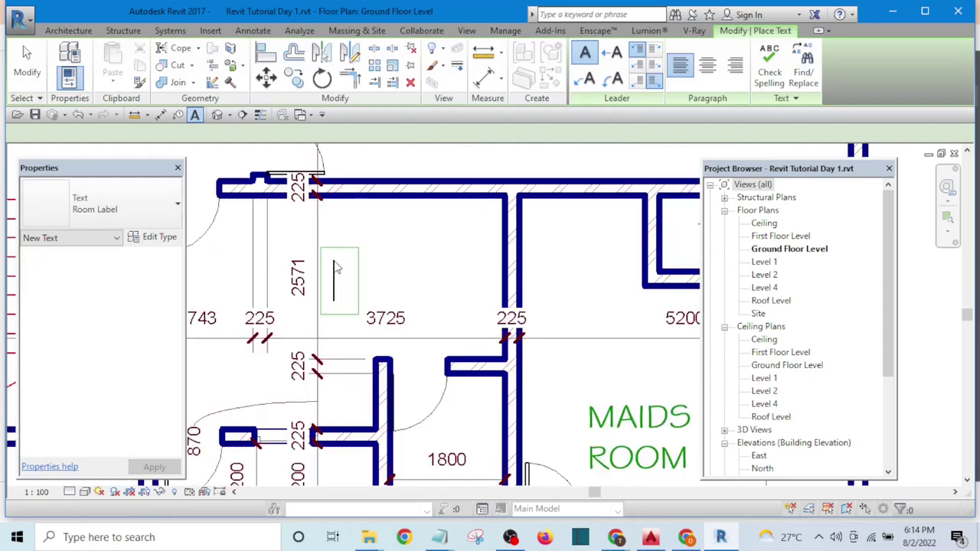
type("KITCH")
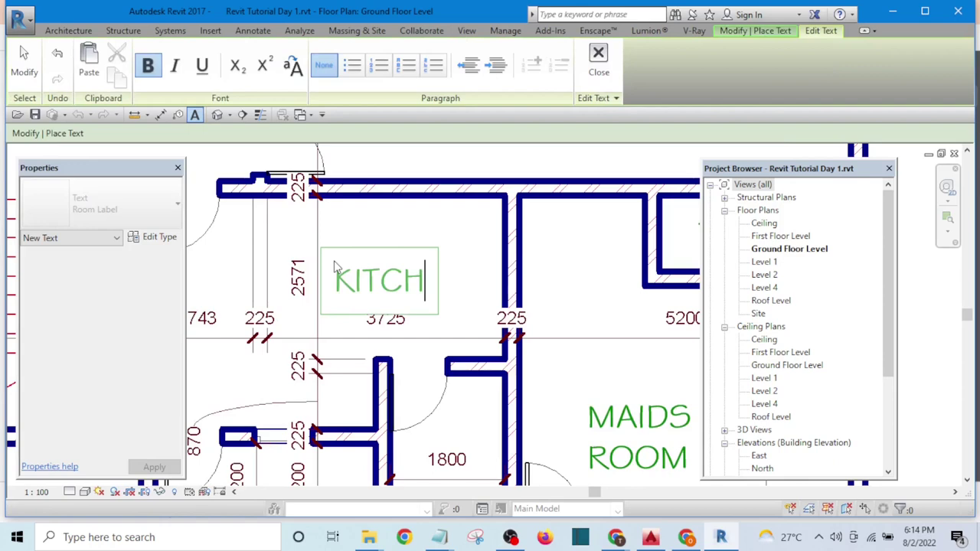
type("EN")
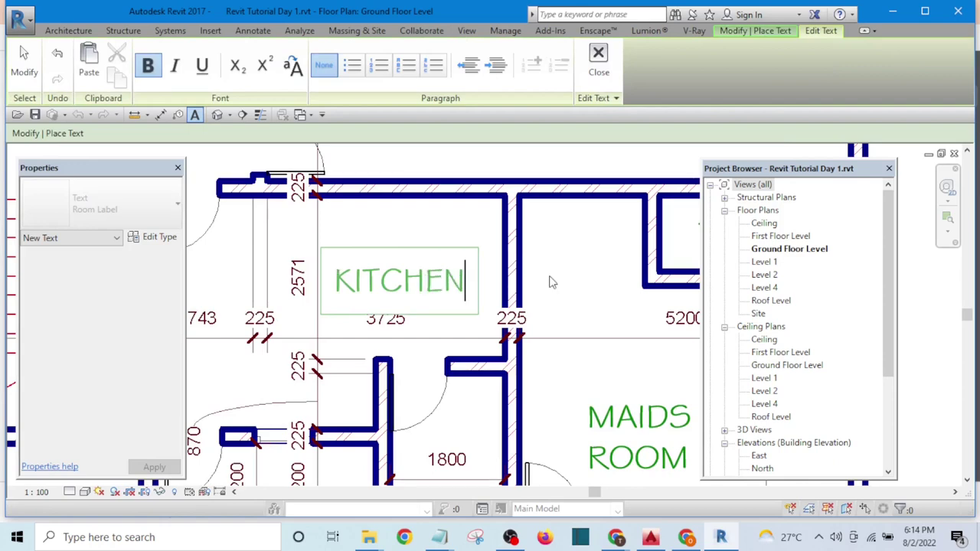
left_click(550, 282)
middle_click_drag(502, 283, 976, 165)
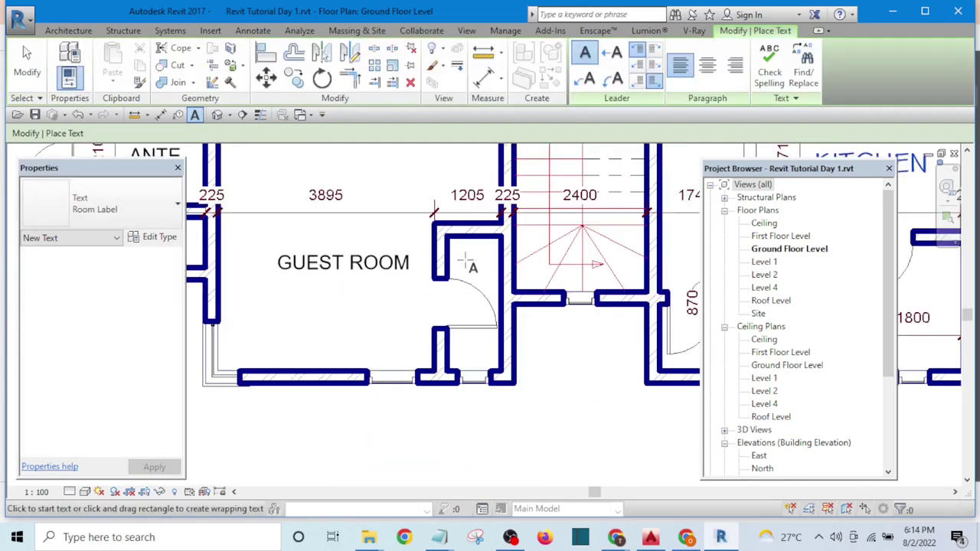
left_click(465, 262)
type("TOI")
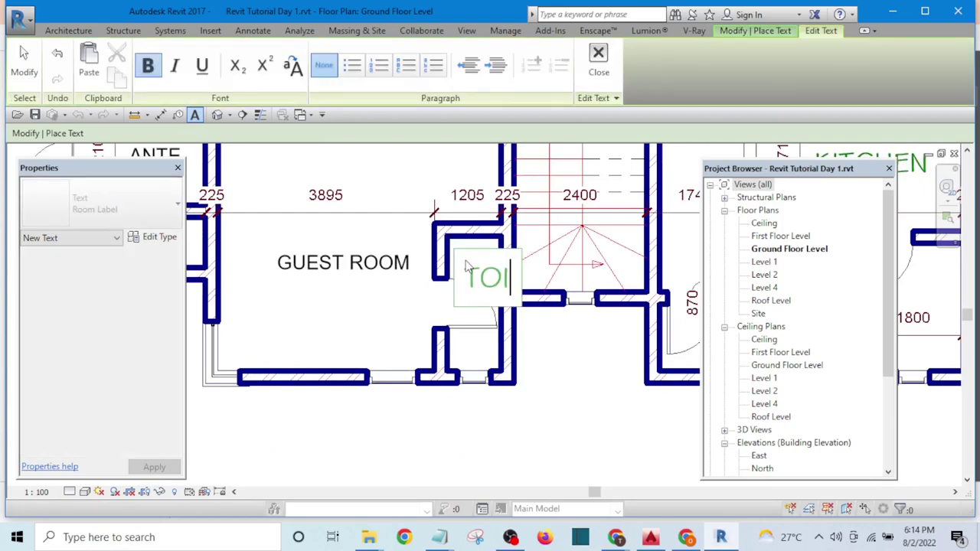
type("L")
key("Escape")
scroll(469, 266, "up", 1)
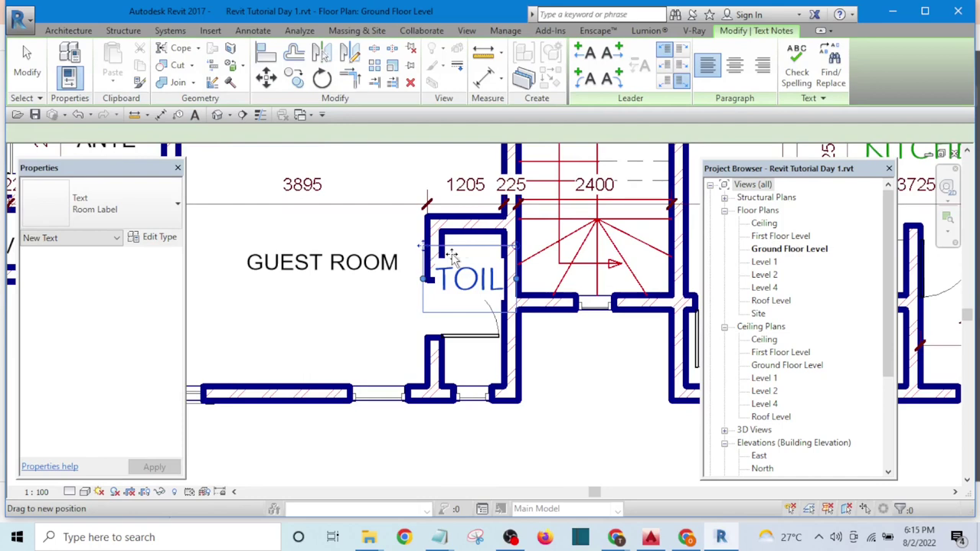
scroll(482, 408, "down", 3)
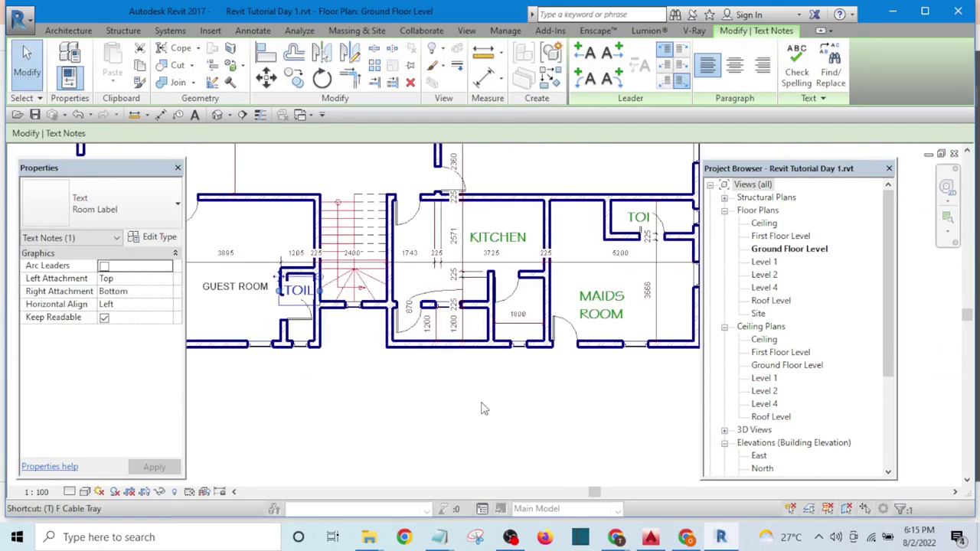
Add labels to the small rooms beside the kitchen, including VER.
scroll(499, 317, "up", 3)
key("t")
key("x")
left_click(525, 288)
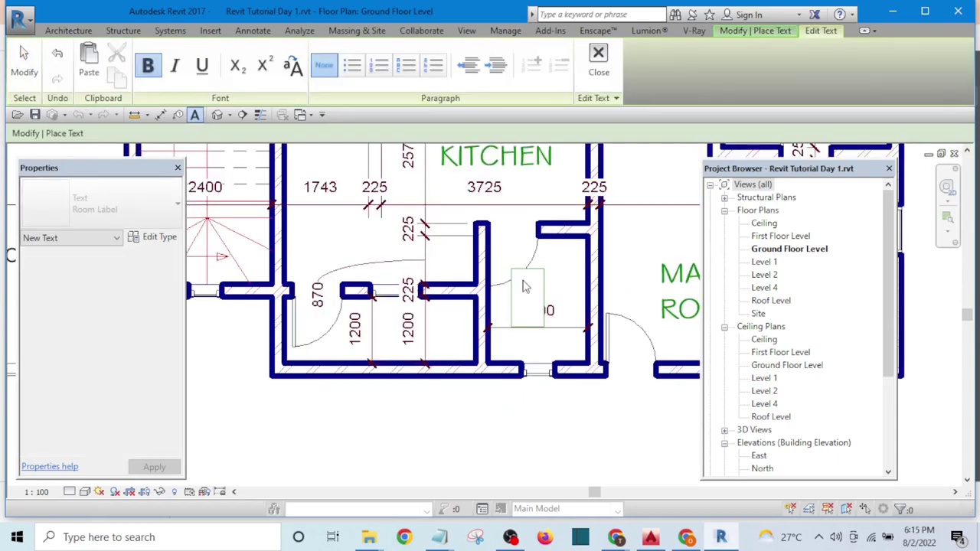
key("Escape")
scroll(448, 374, "down", 3)
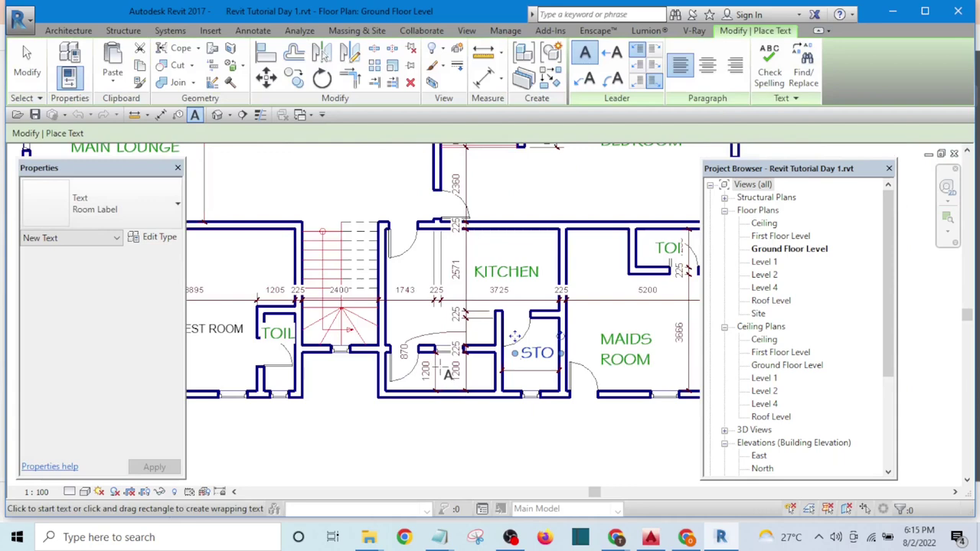
scroll(448, 373, "up", 4)
left_click(438, 369)
type("VER")
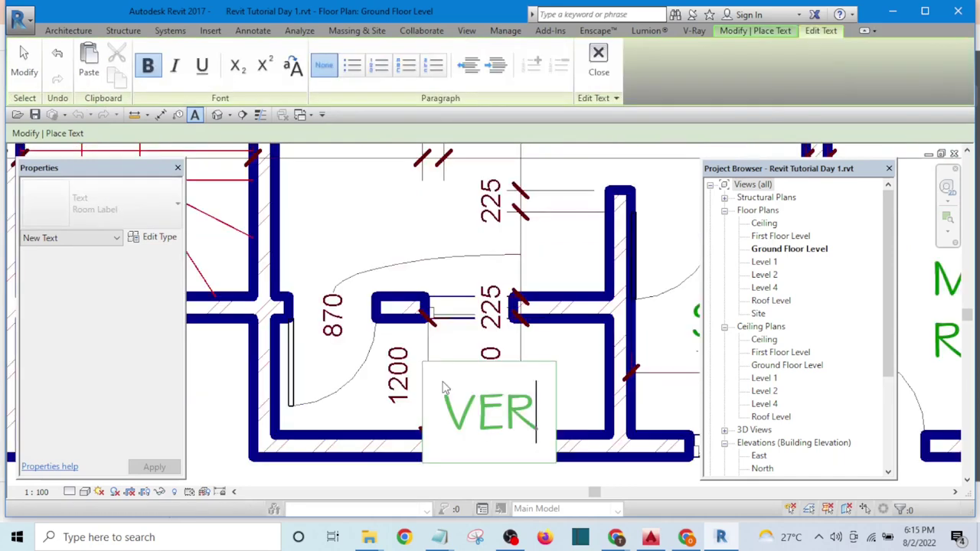
left_click(588, 378)
scroll(405, 446, "up", 2)
Move the VER label up into place, deselect it and zoom to fit with ZF.
left_click_drag(487, 388, 566, 329)
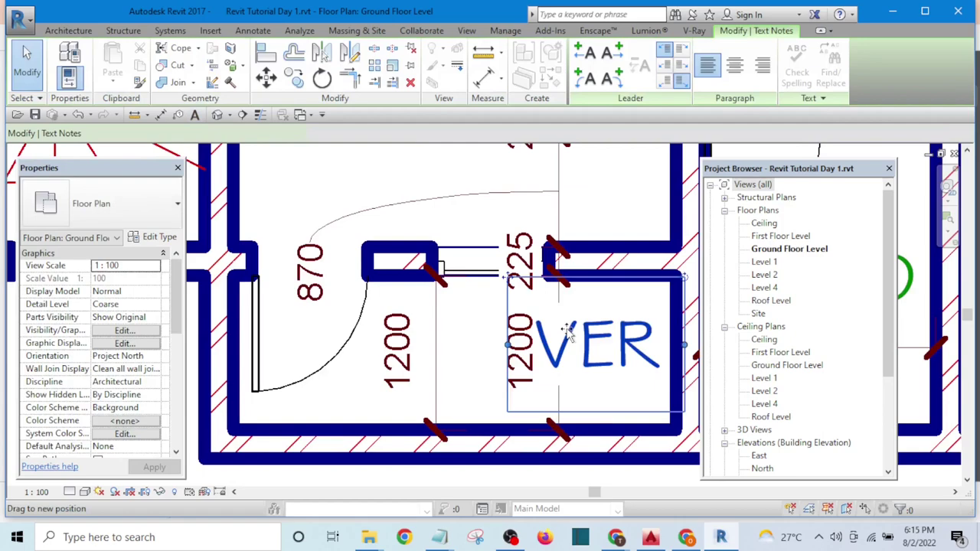
key("Escape")
key("z")
key("f")
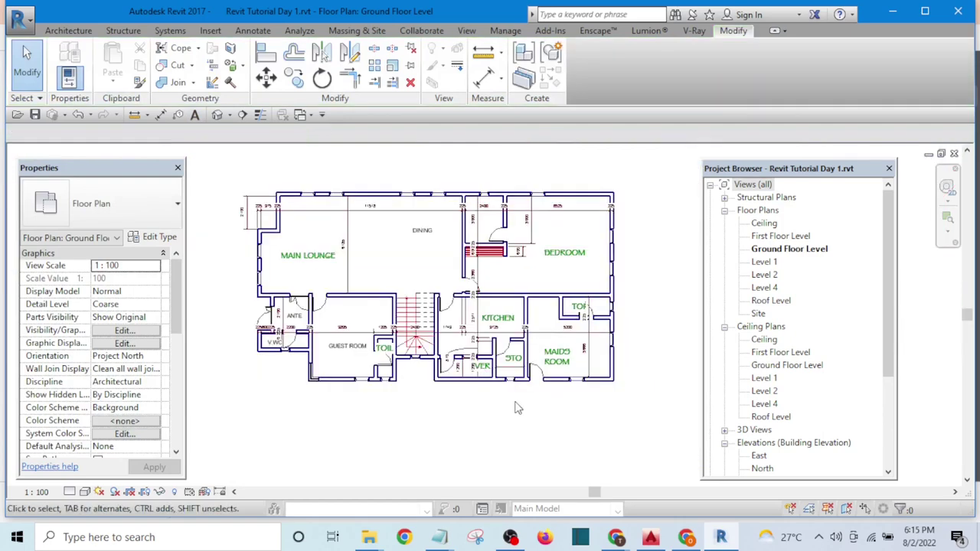
scroll(515, 408, "up", 3)
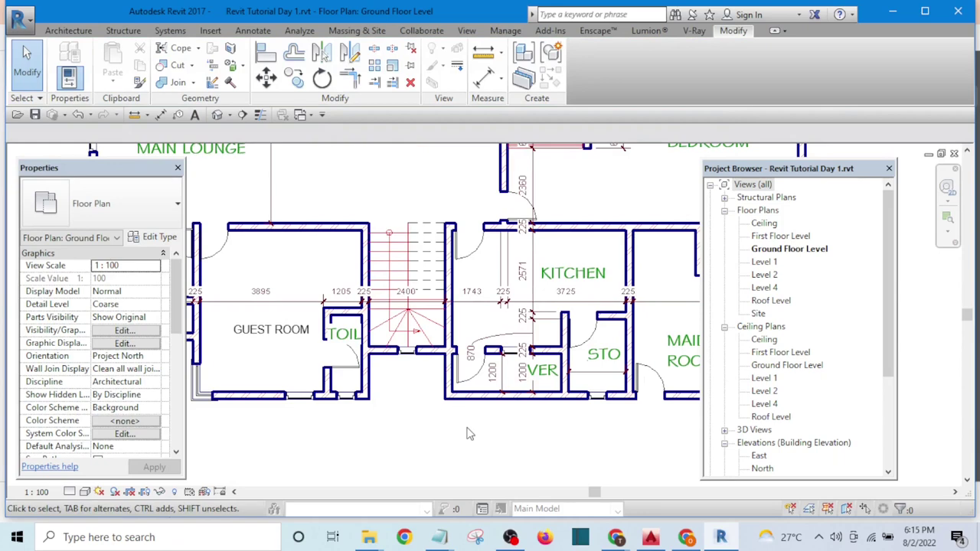
Edit the profile of the bottom wall below VER in the South elevation.
scroll(470, 434, "up", 2)
left_click(490, 354)
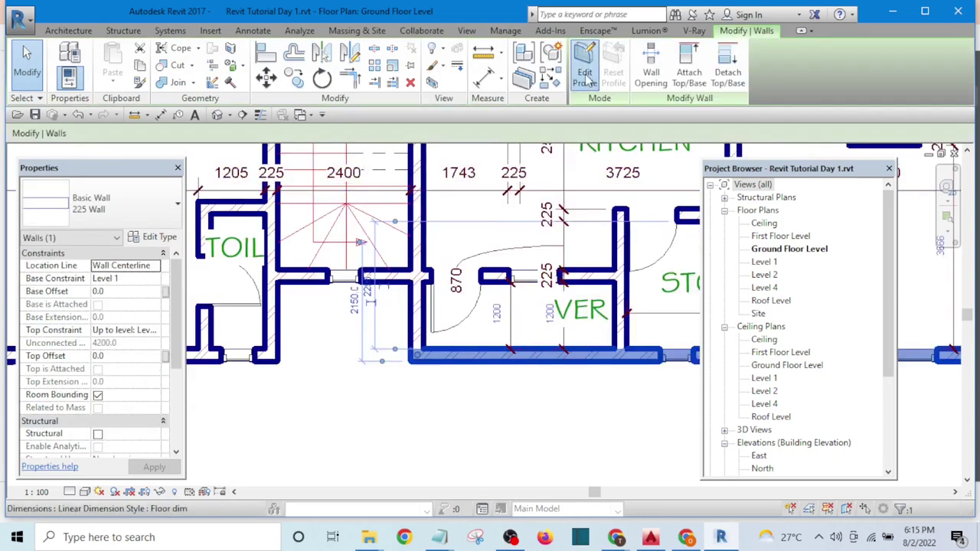
left_click(585, 77)
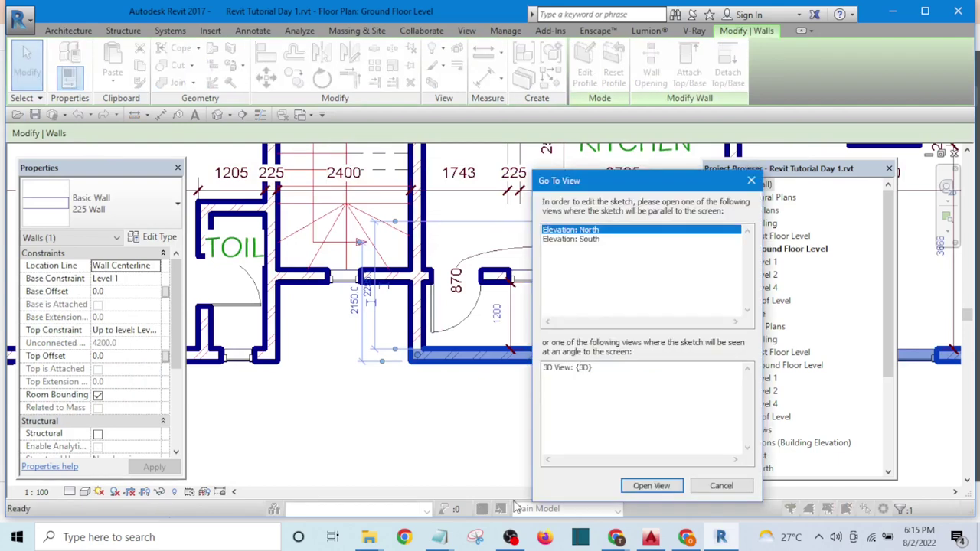
left_click(511, 537)
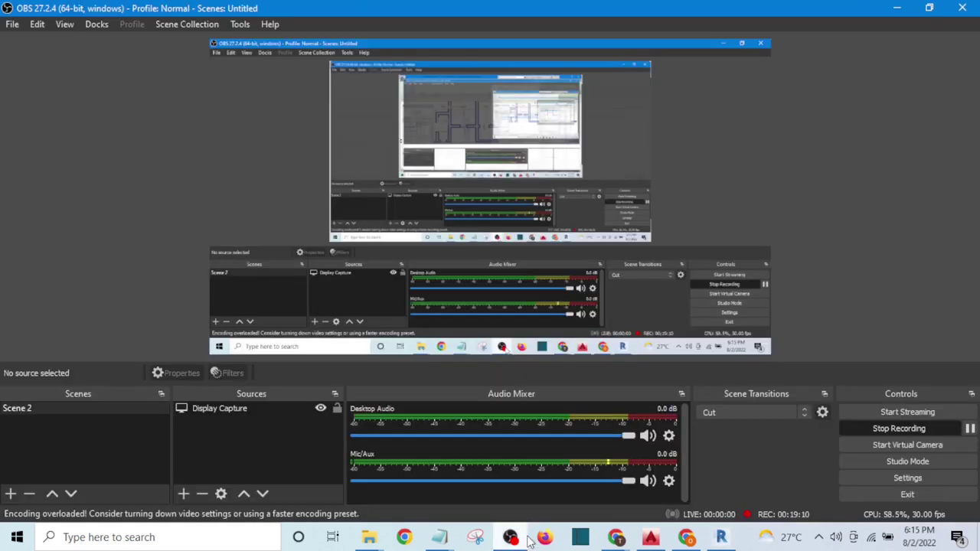
left_click(896, 9)
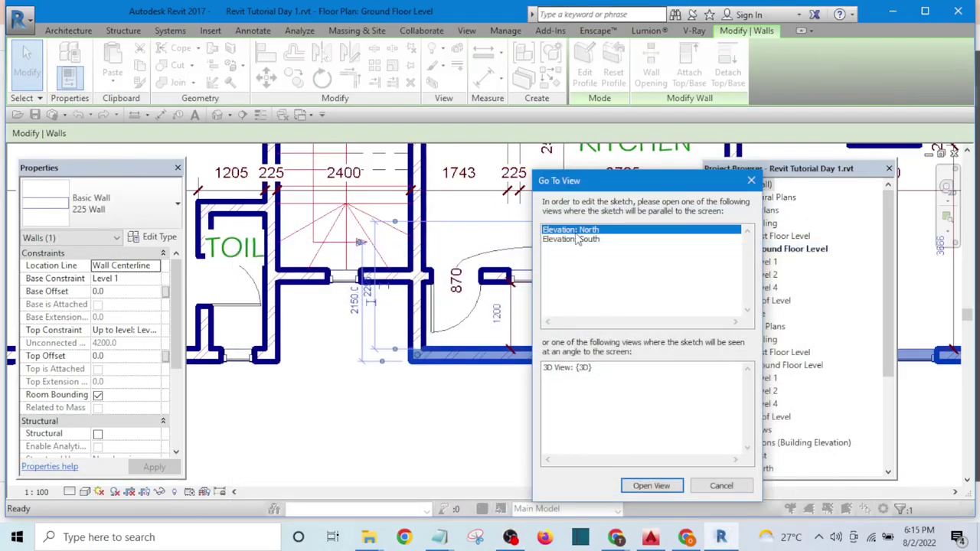
left_click(577, 243)
mouse_move(678, 540)
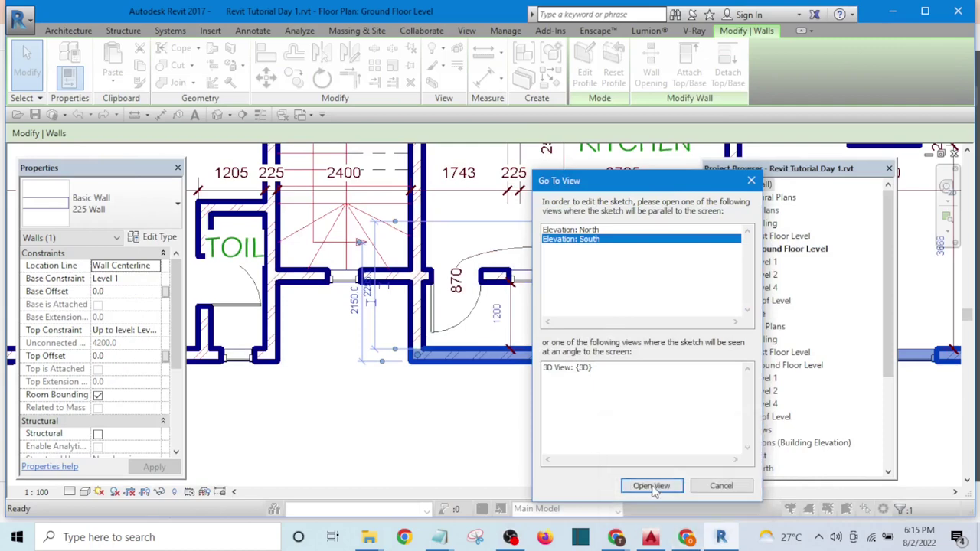
left_click(652, 487)
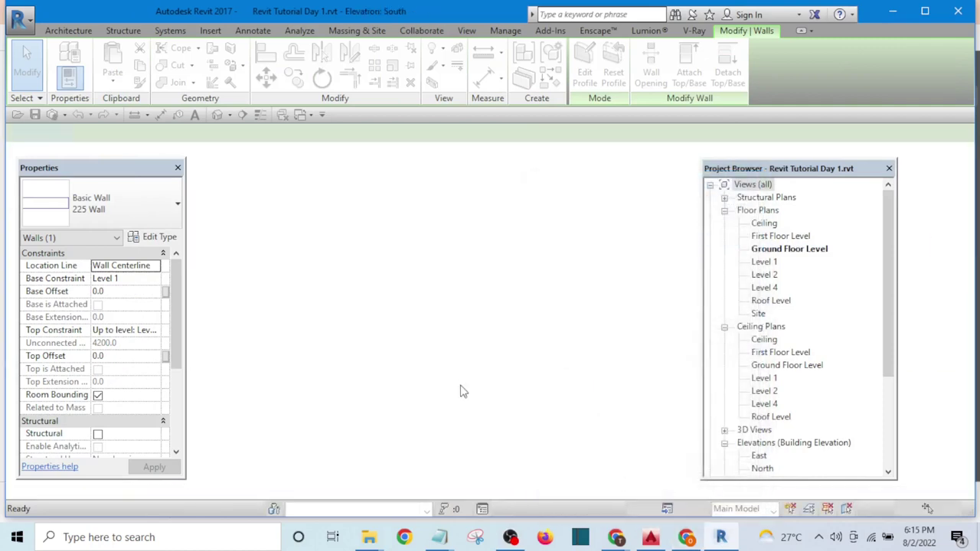
Sketch a rectangular opening in the wall profile and trim its lines.
scroll(490, 386, "up", 3)
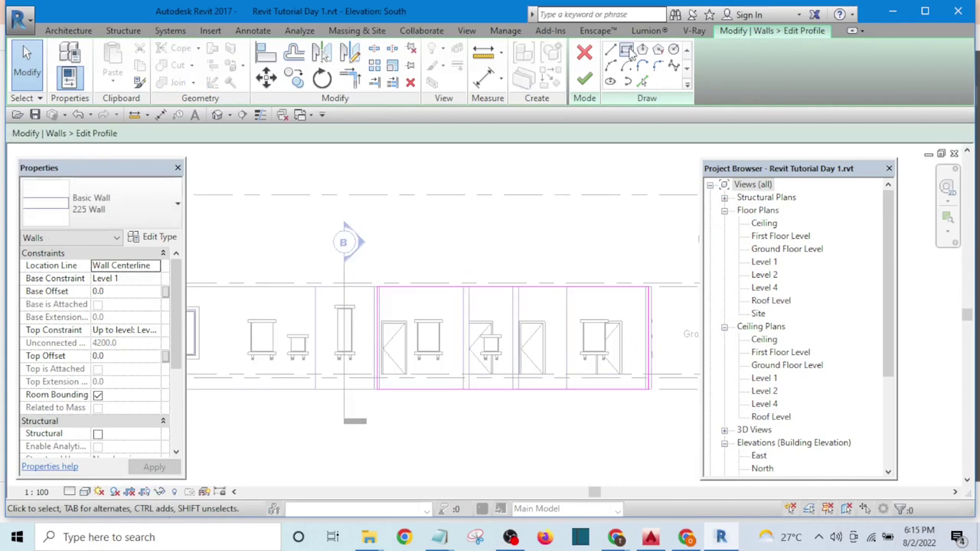
left_click(626, 49)
scroll(367, 314, "up", 2)
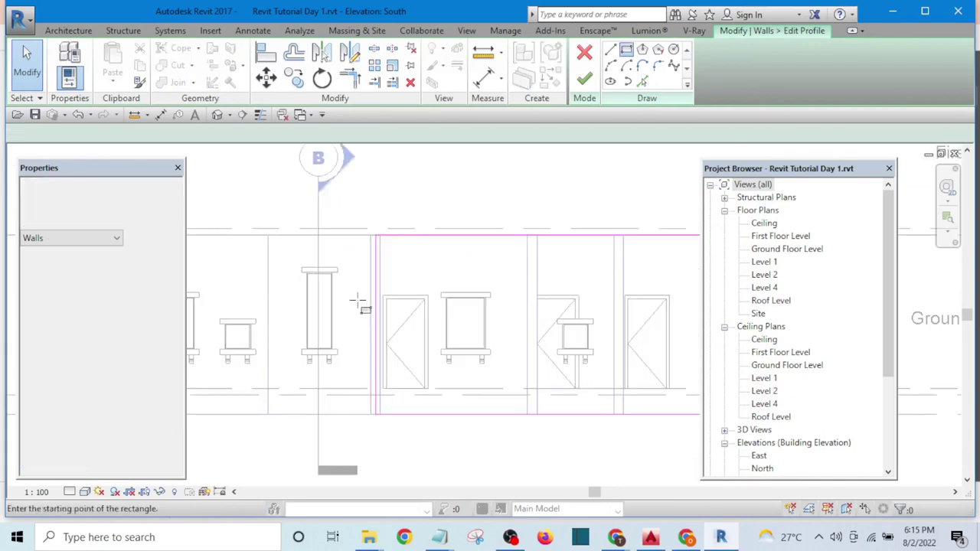
left_click(350, 271)
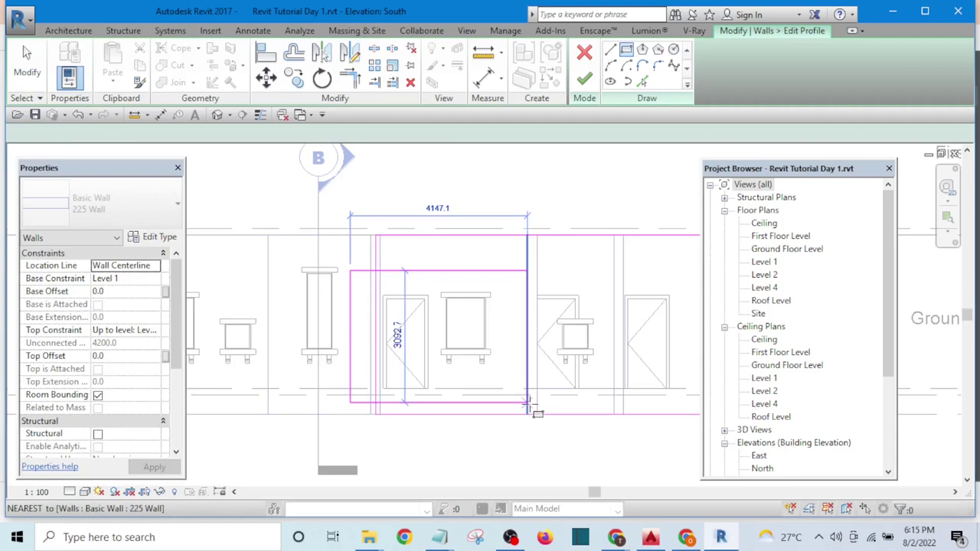
scroll(528, 403, "up", 2)
left_click(528, 402)
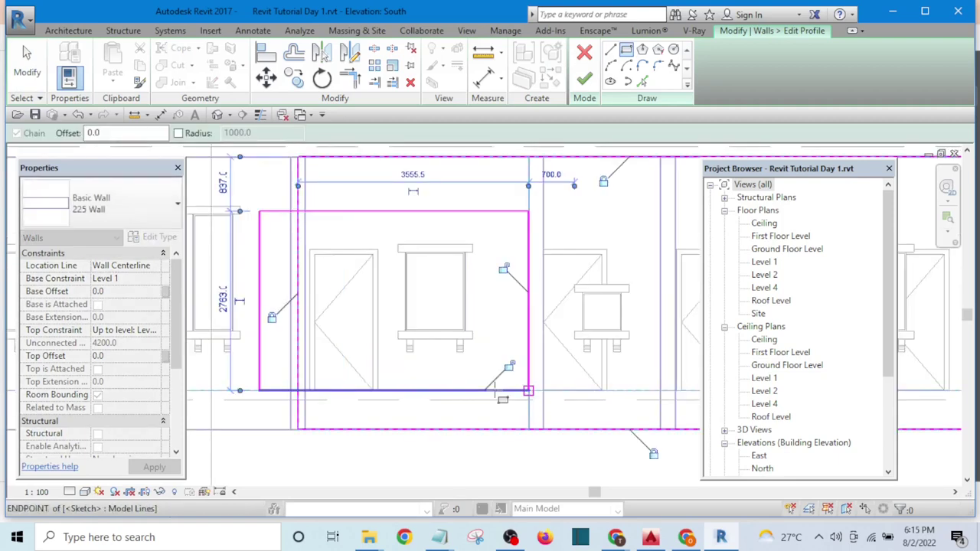
key("Escape")
key("Escape")
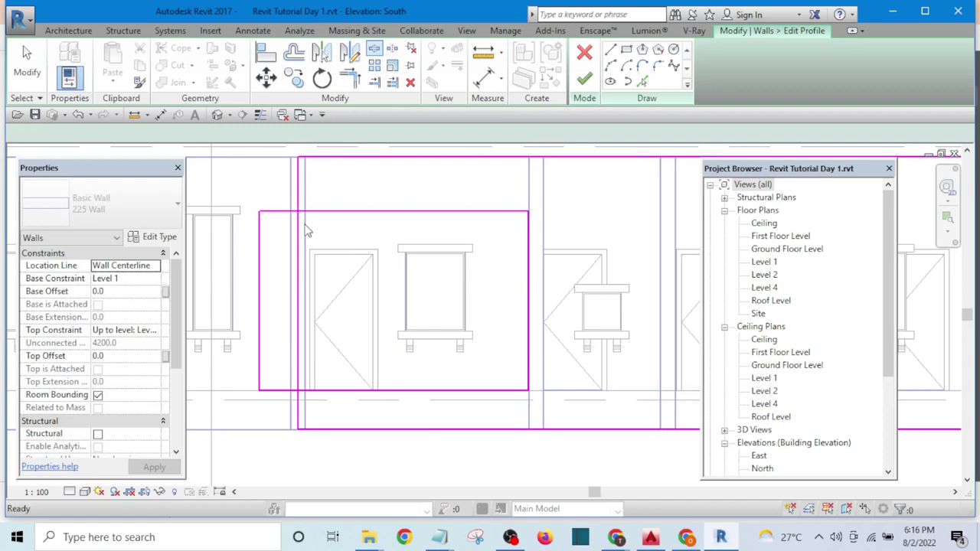
scroll(314, 222, "up", 1)
scroll(329, 215, "down", 2)
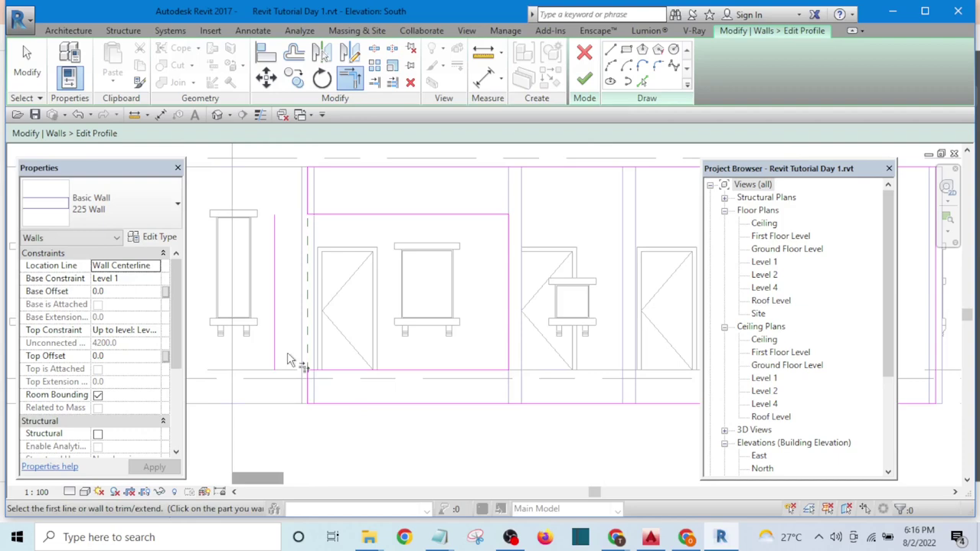
scroll(389, 253, "up", 1)
key("Escape")
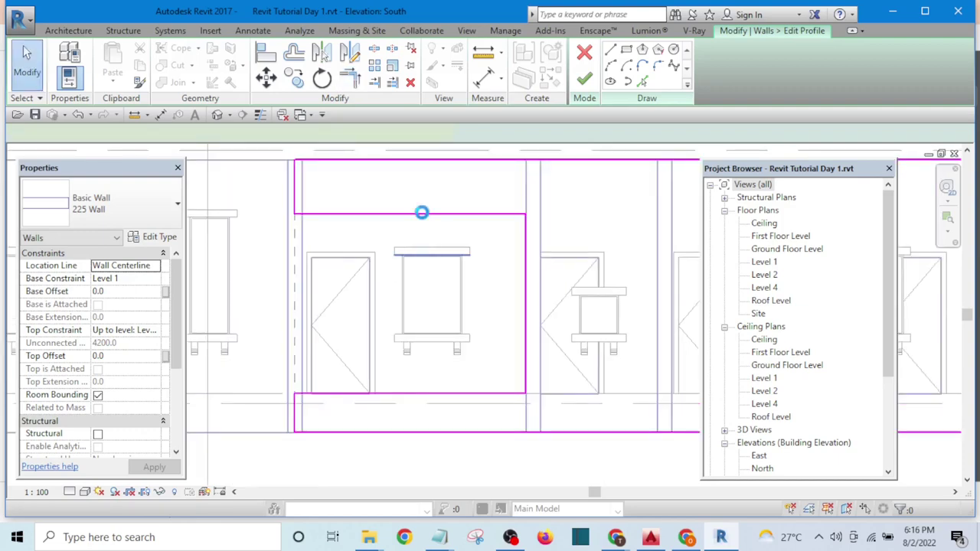
Change the opening's height dimension from 2763 to 2700.
key("d")
key("i")
scroll(482, 398, "up", 2)
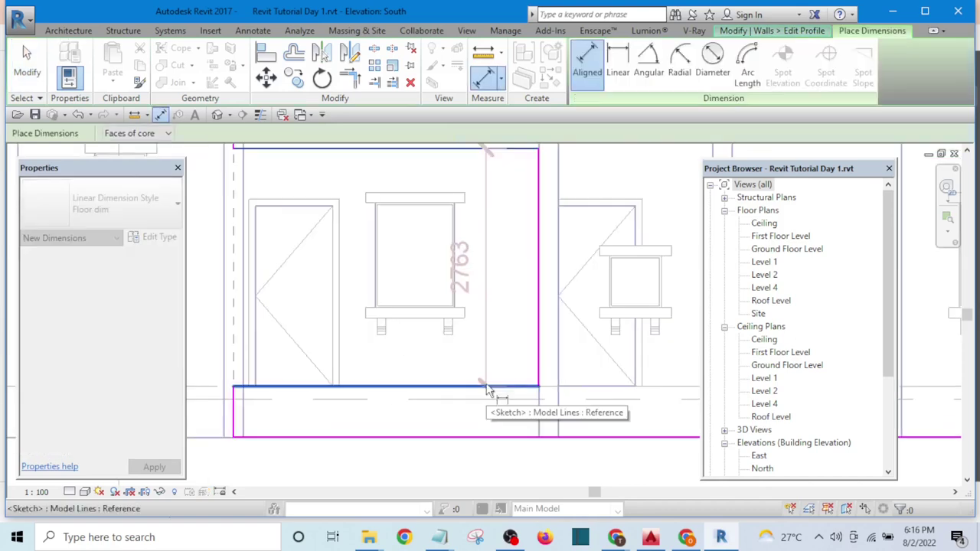
key("Escape")
scroll(488, 391, "down", 4)
left_click(489, 317)
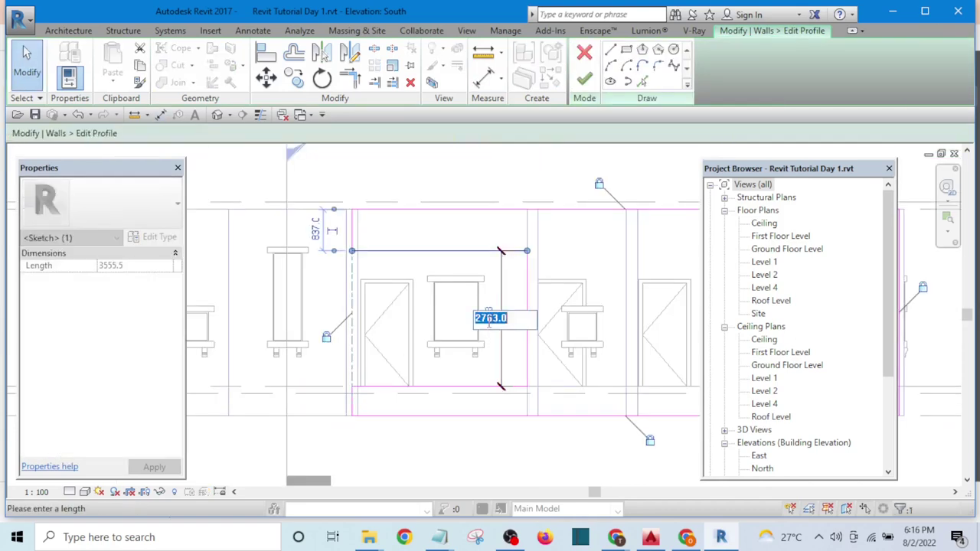
left_click_drag(485, 317, 581, 323)
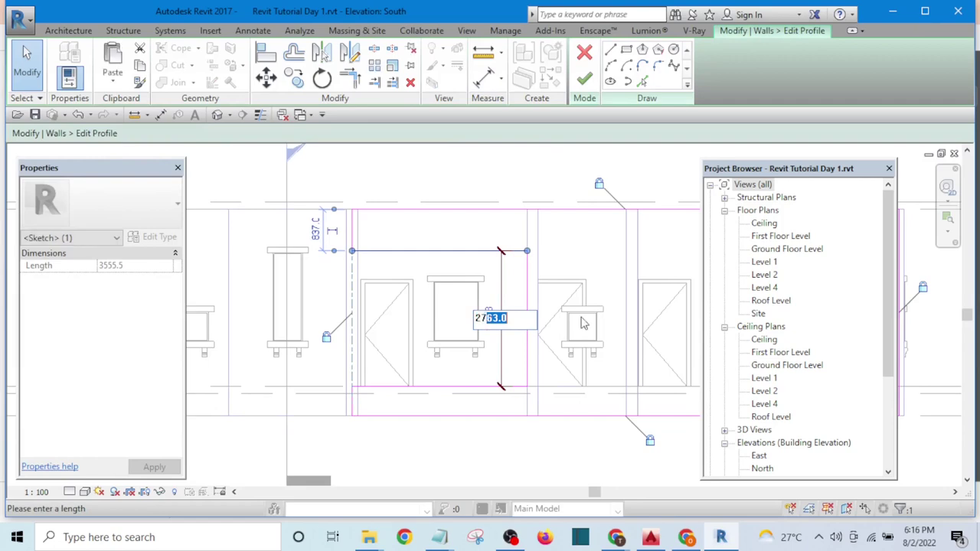
type("00")
key("Return")
left_click(573, 253)
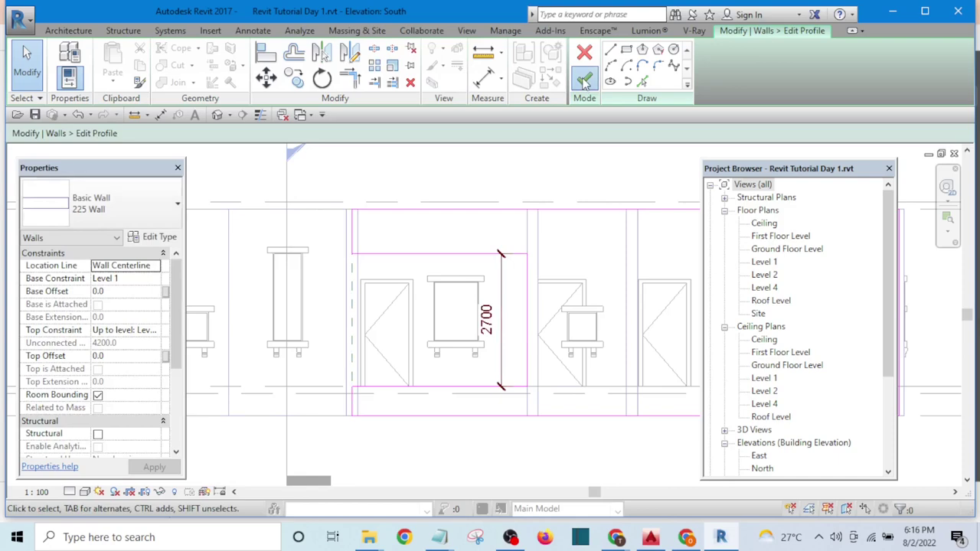
Finish the wall profile edit and deselect the edited wall.
left_click(583, 79)
scroll(472, 226, "down", 5)
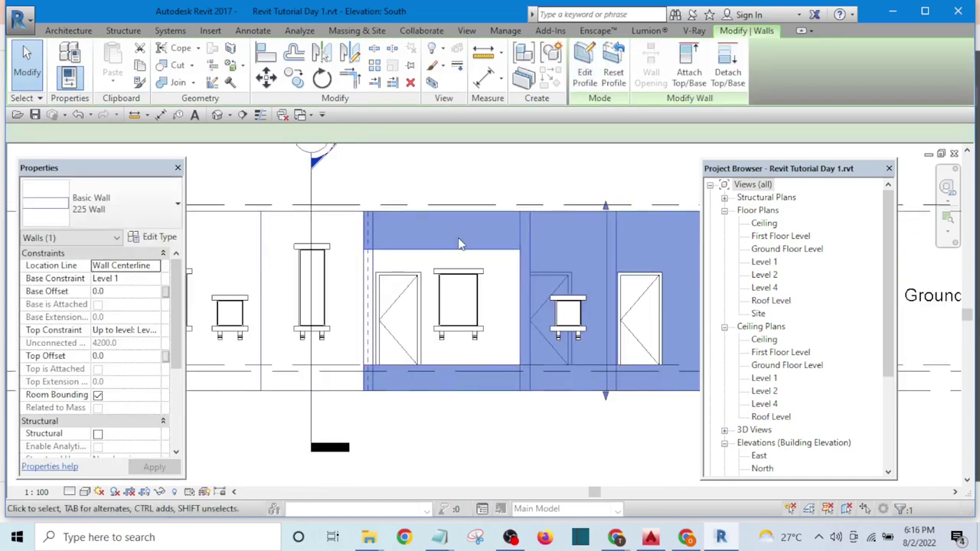
scroll(440, 260, "up", 5)
key("Escape")
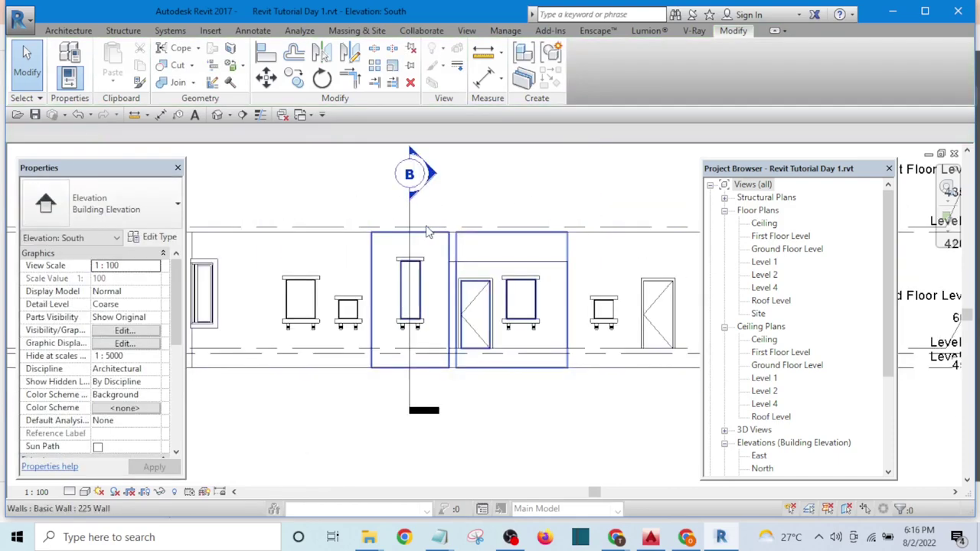
Show the model in the default 3D view and select the wall at the verandah corner.
left_click(217, 115)
scroll(482, 378, "up", 5)
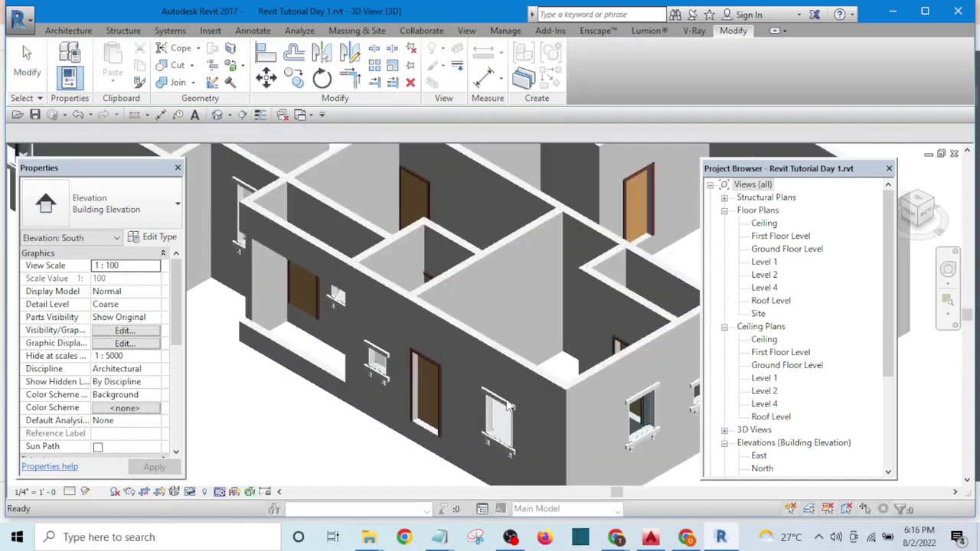
scroll(344, 315, "up", 3)
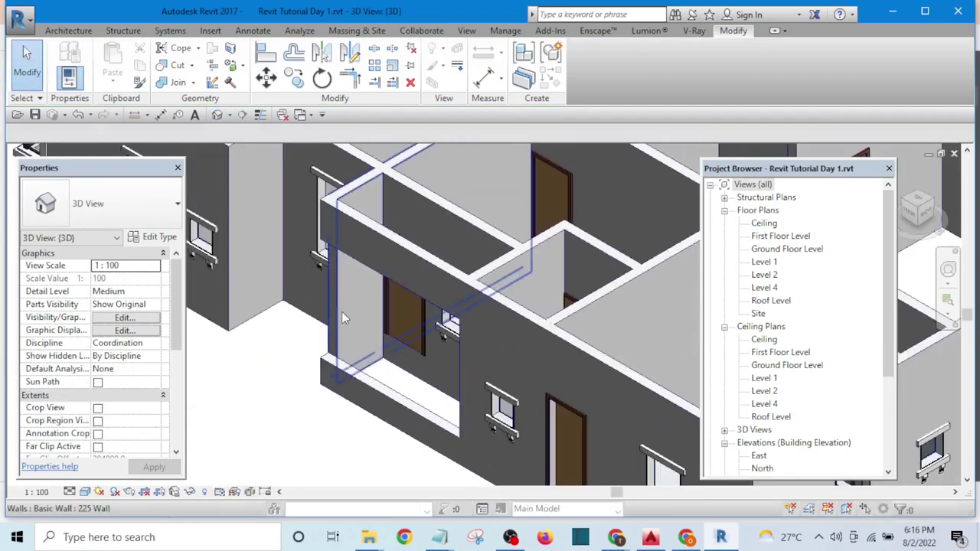
left_click(341, 312)
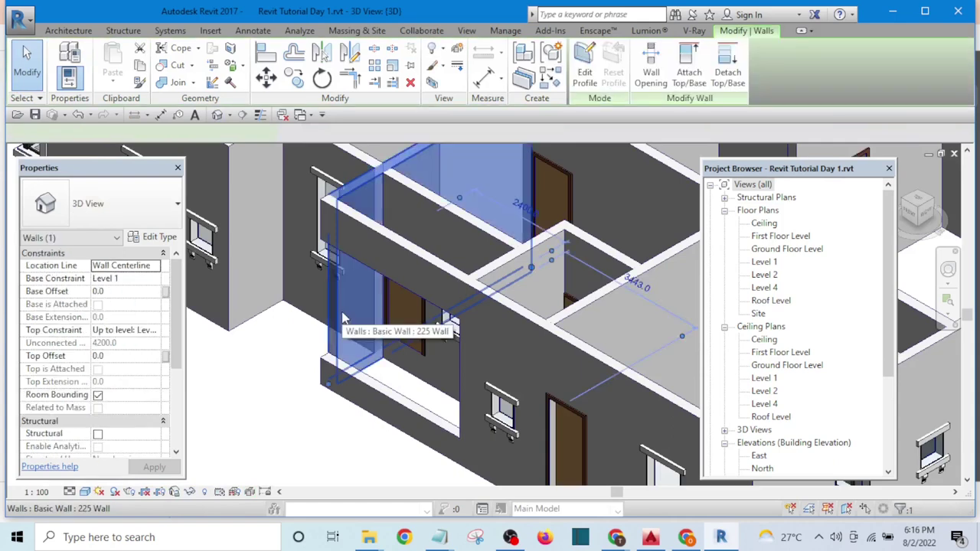
Start editing the selected wall's profile in the Section 1 view.
left_click(585, 76)
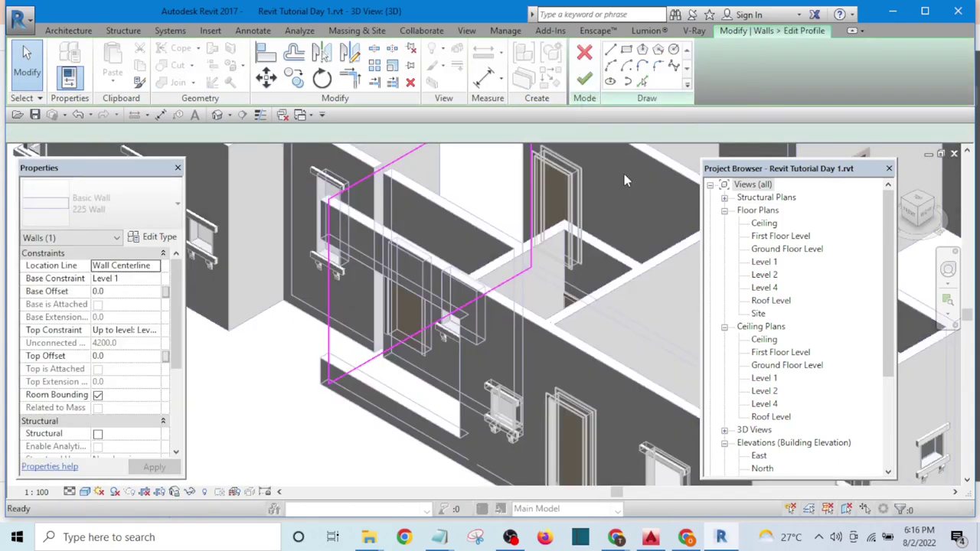
scroll(781, 411, "down", 2)
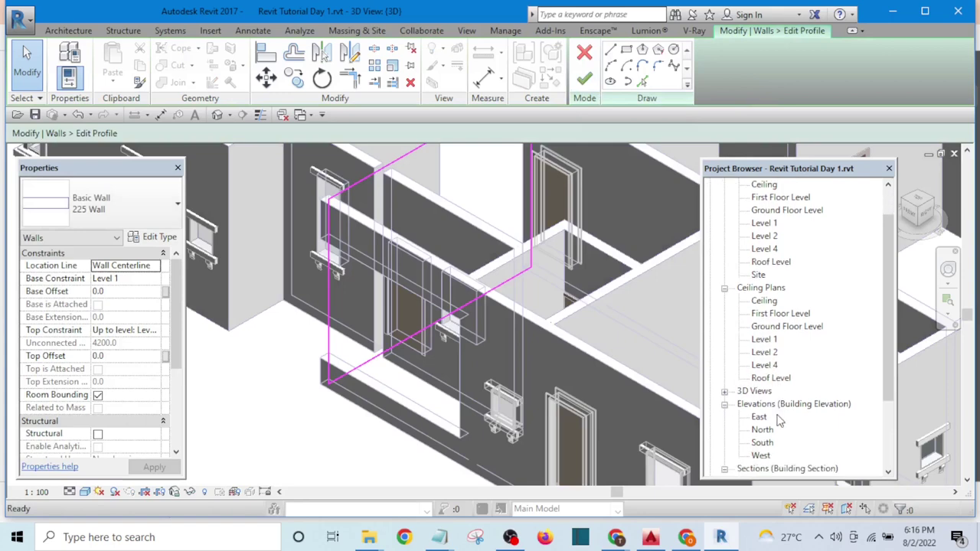
scroll(777, 422, "down", 2)
double_click(771, 367)
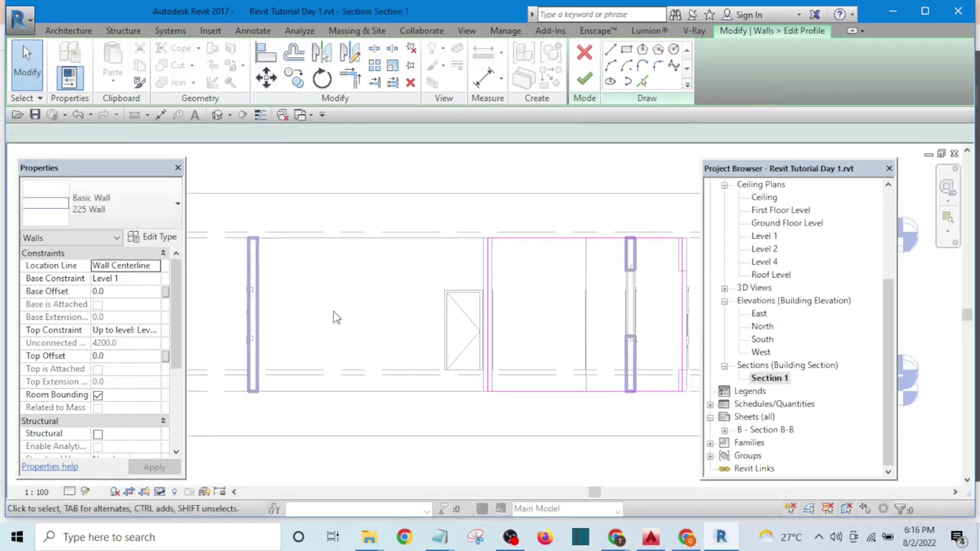
scroll(408, 312, "down", 2)
scroll(413, 294, "up", 4)
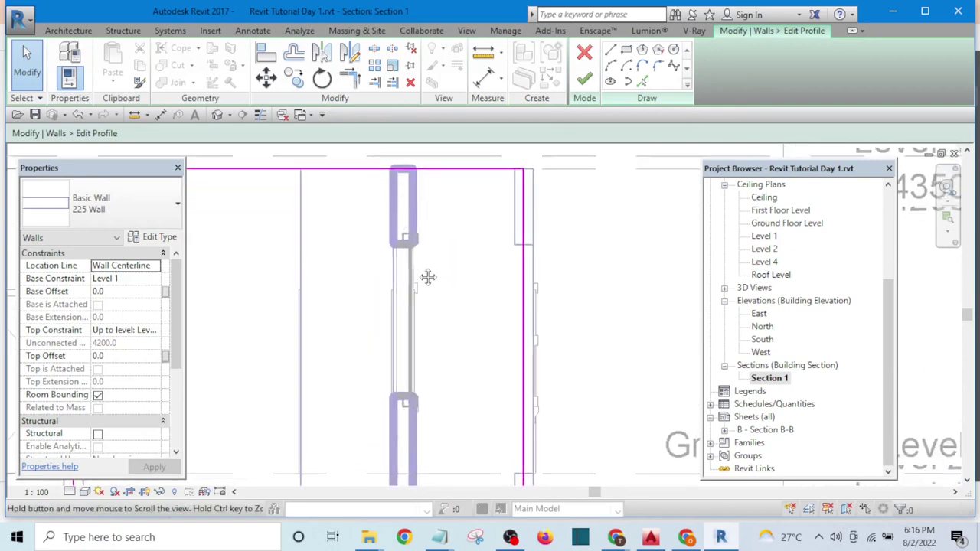
Sketch a rectangle from the top of the wall opening to the gap endpoint.
left_click(625, 49)
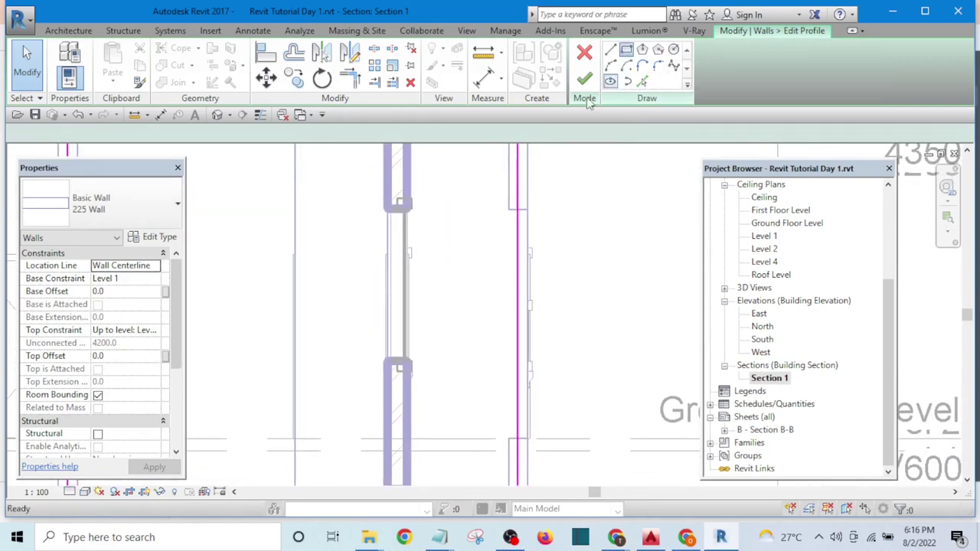
left_click(403, 207)
scroll(407, 211, "down", 2)
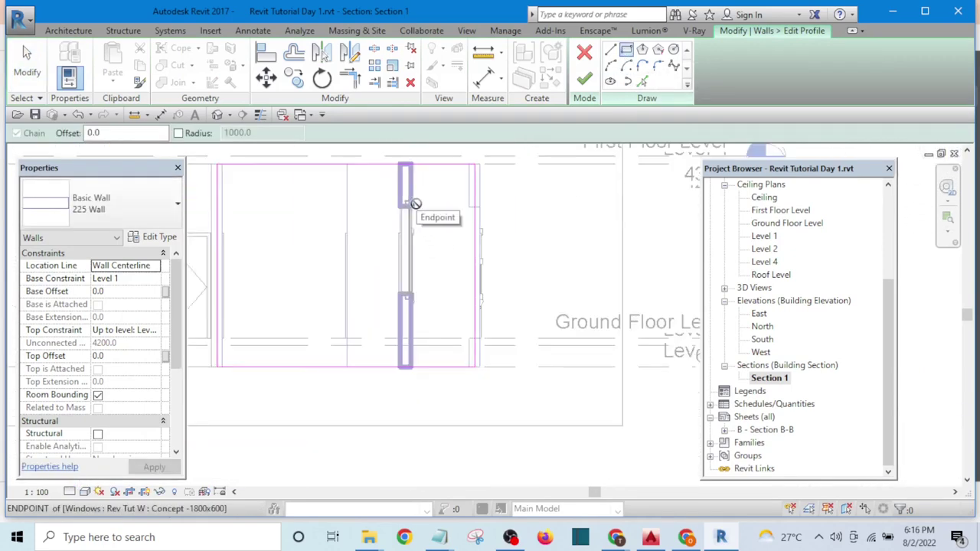
scroll(499, 330, "up", 4)
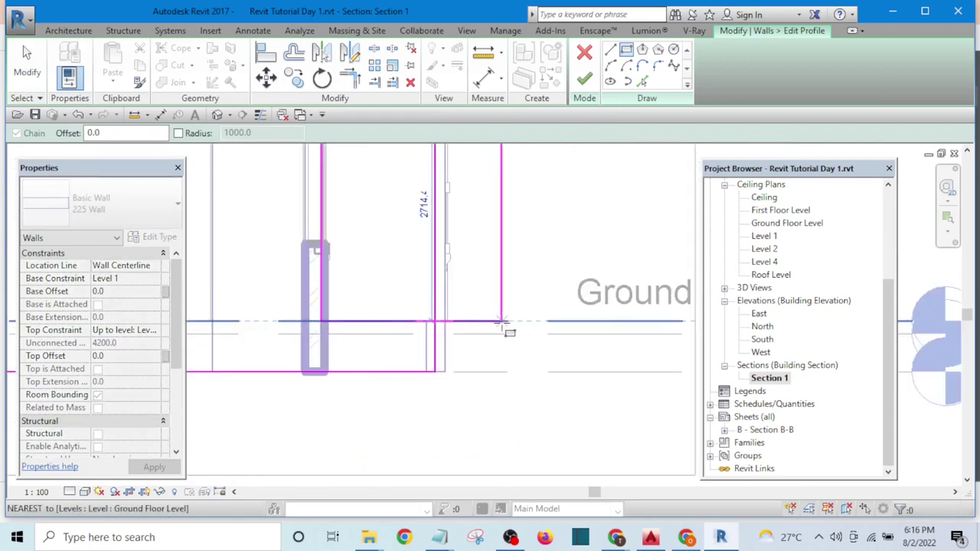
left_click(502, 346)
scroll(502, 346, "down", 3)
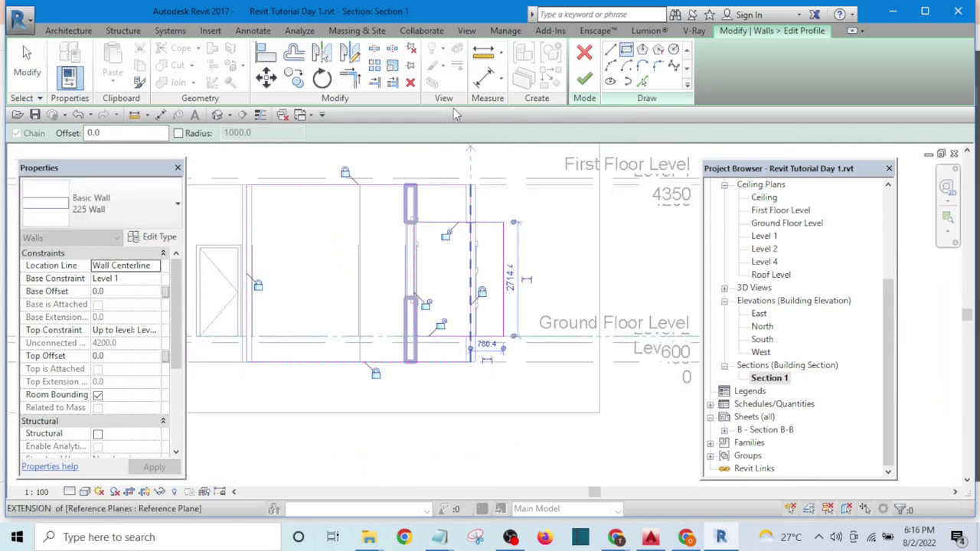
scroll(344, 71, "up", 1)
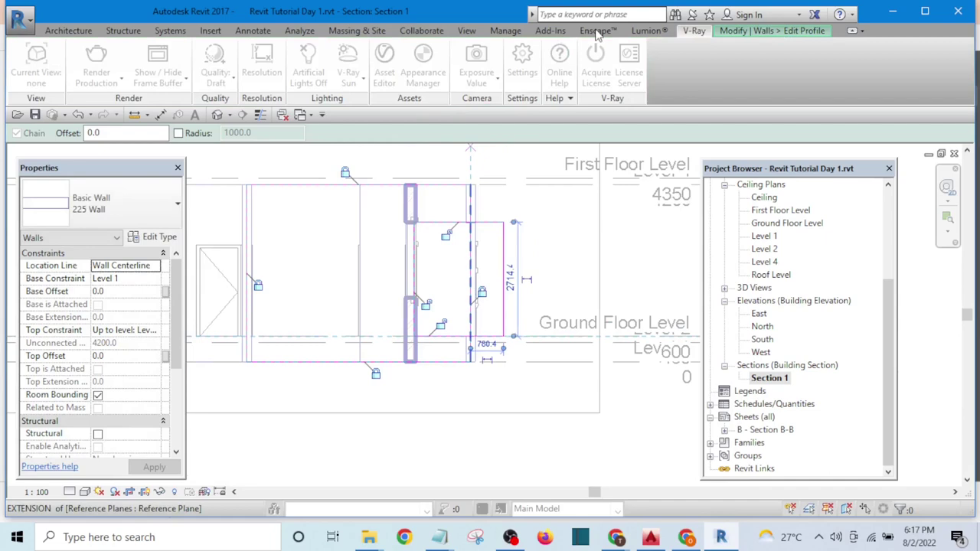
Split the profile line at the opening's edge.
left_click(772, 30)
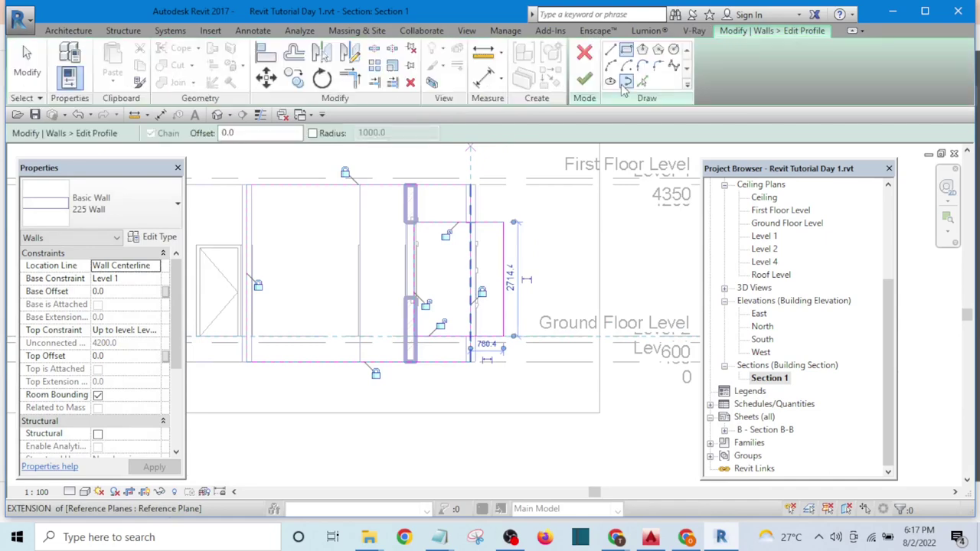
left_click(373, 48)
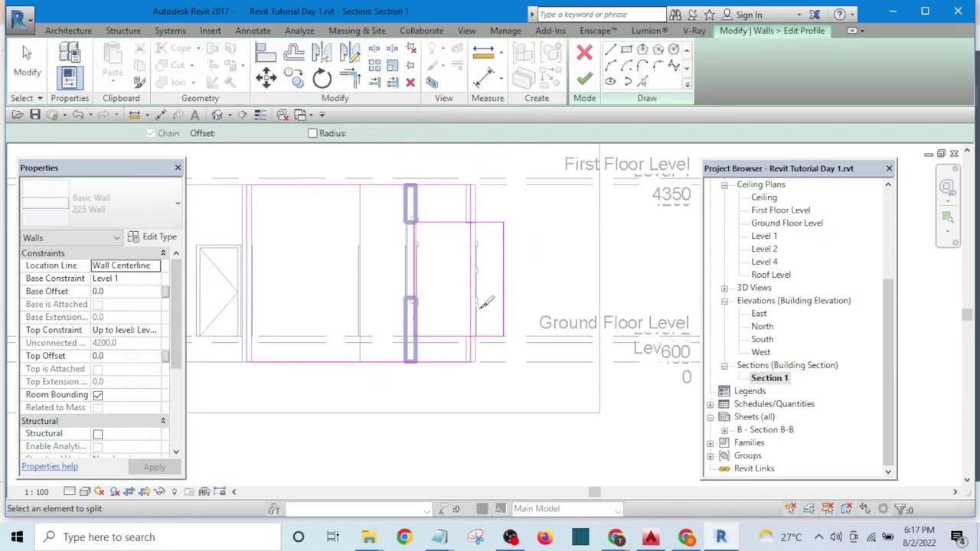
scroll(484, 303, "up", 2)
left_click(461, 195)
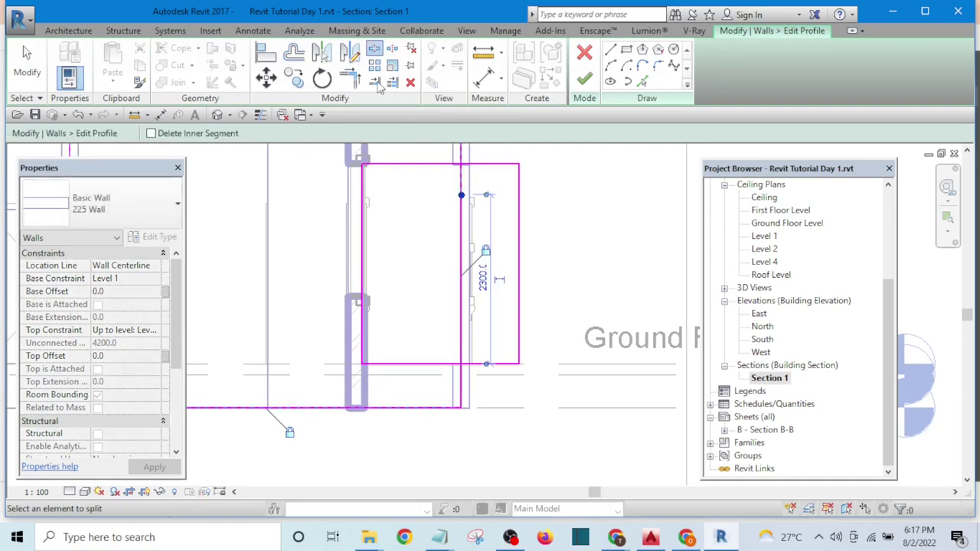
Trim the top and bottom profile lines into a corner.
left_click(349, 76)
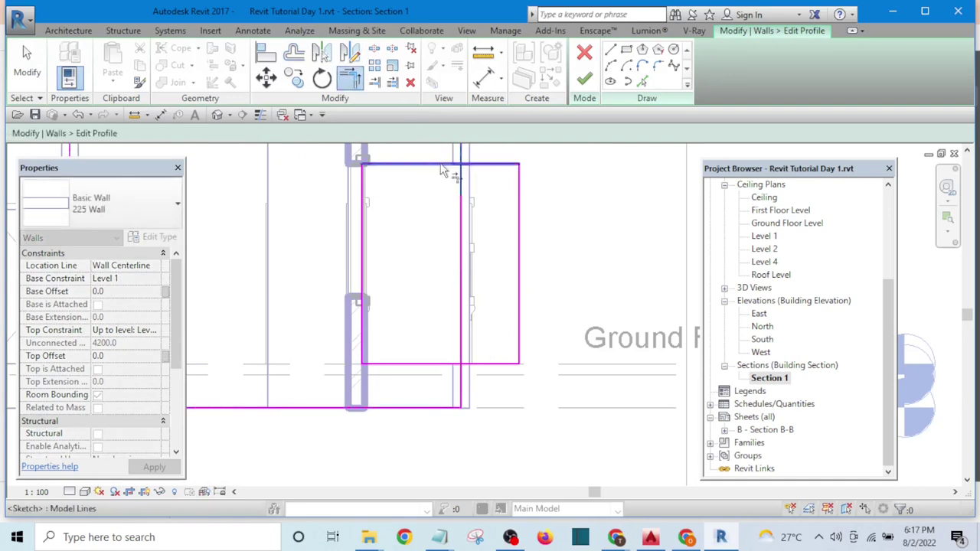
left_click(442, 170)
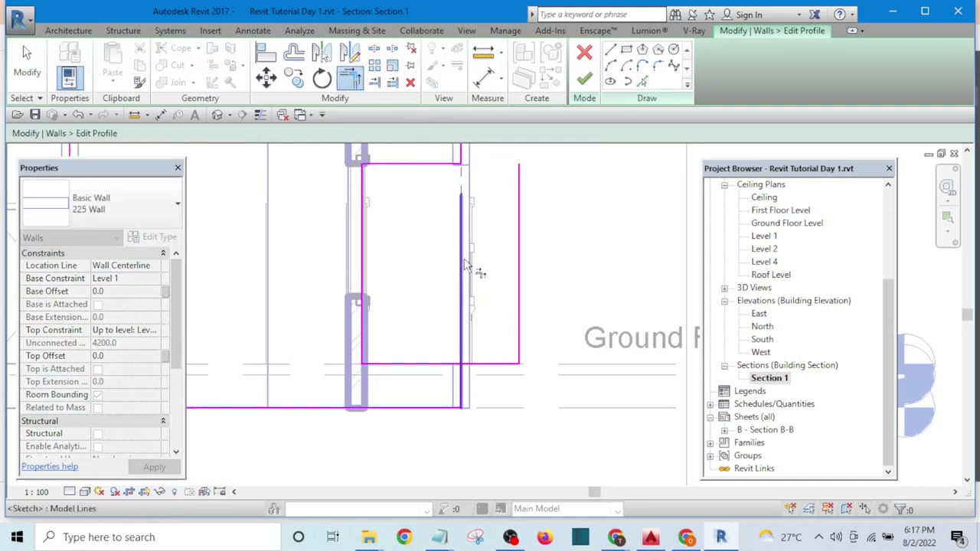
left_click(480, 389)
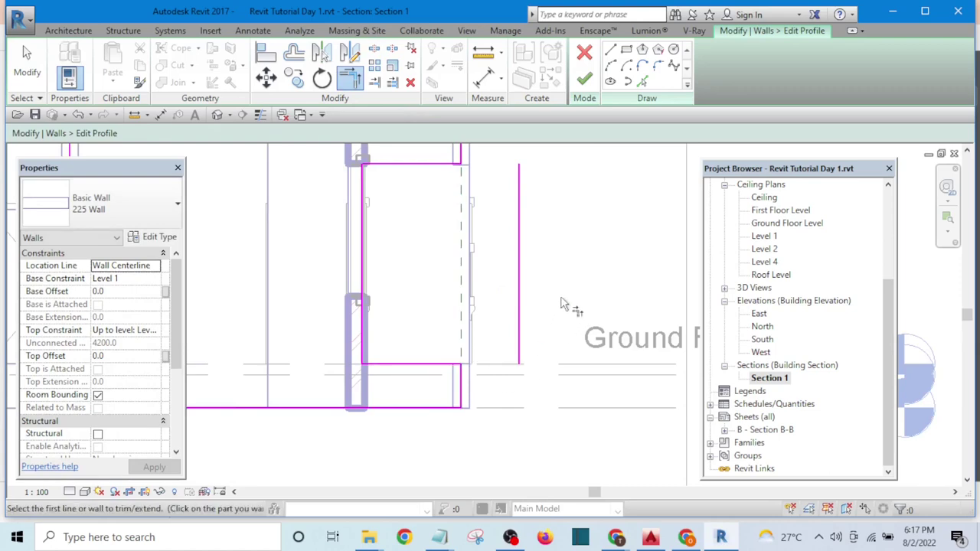
key("Escape")
left_click(521, 287)
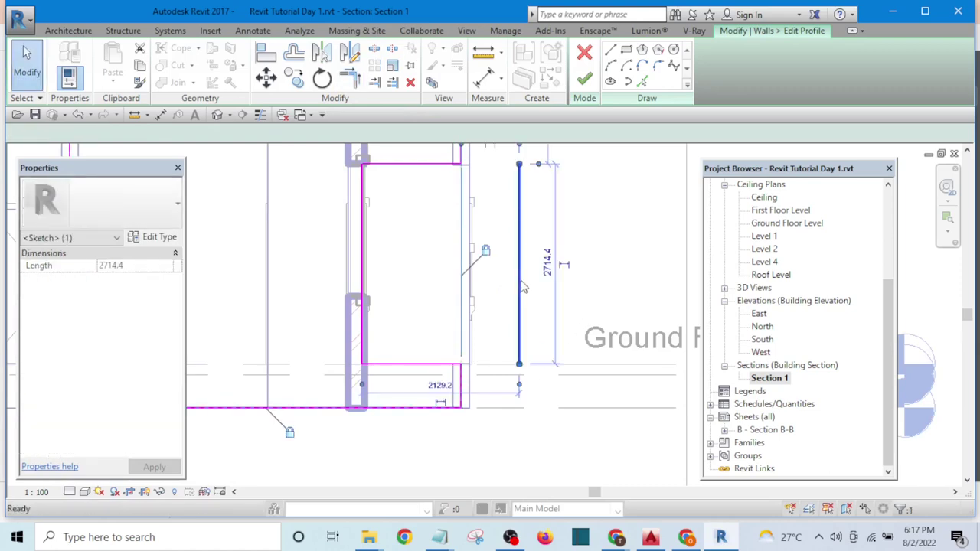
key("Escape")
Try aligning the profile line to the wall, then cancel the alignment.
scroll(513, 328, "up", 5)
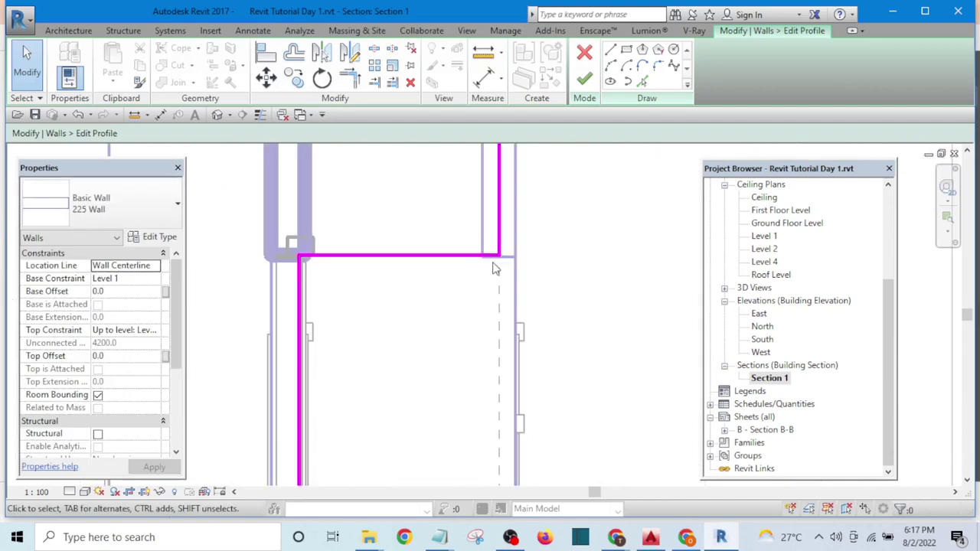
scroll(494, 268, "up", 5)
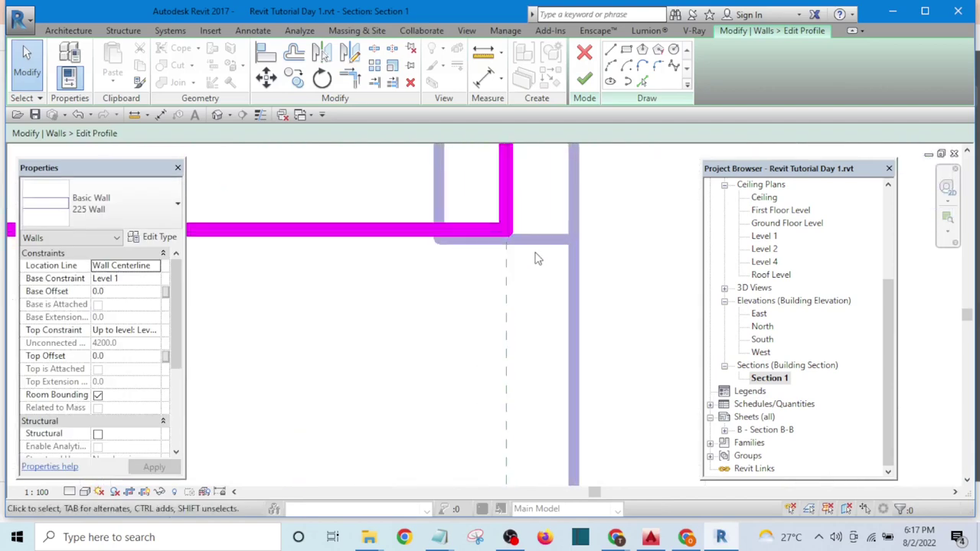
left_click(265, 51)
scroll(526, 251, "up", 2)
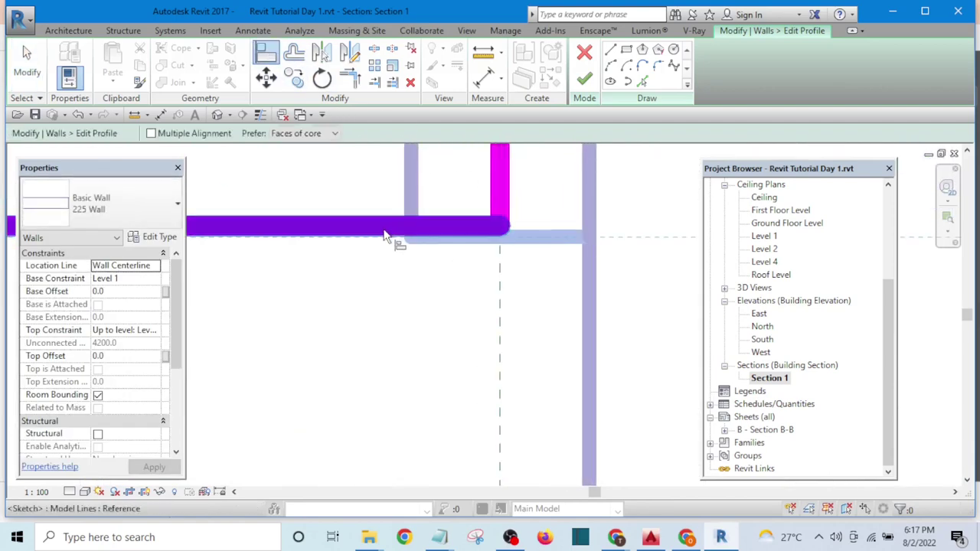
scroll(490, 271, "down", 3)
key("Escape")
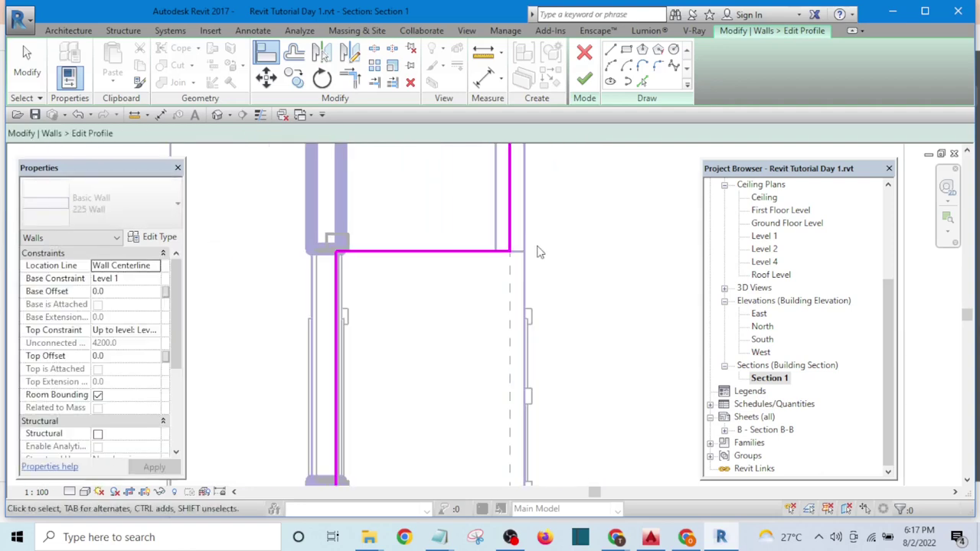
scroll(564, 278, "down", 2)
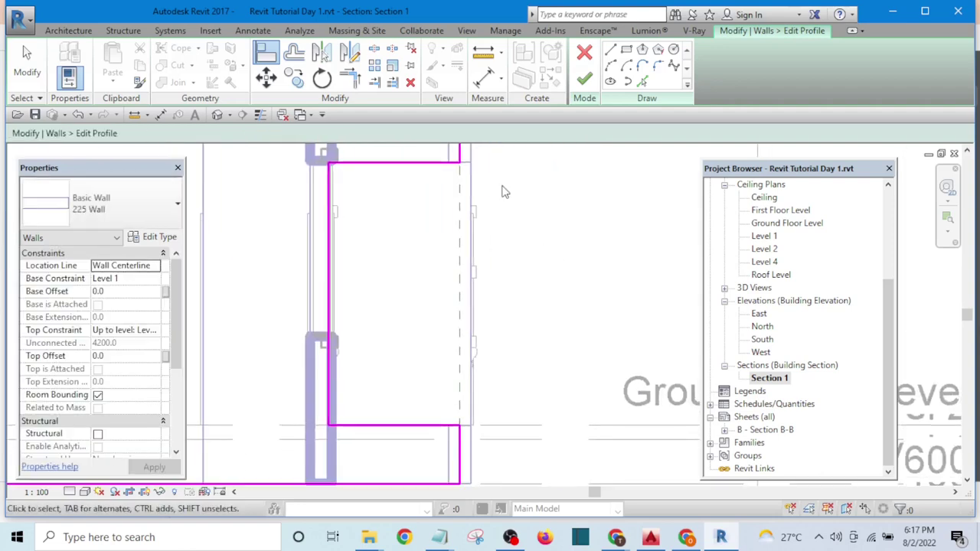
key("Escape")
Finish the profile edit, then orbit the default 3D view to see the verandah wall opening.
left_click(584, 81)
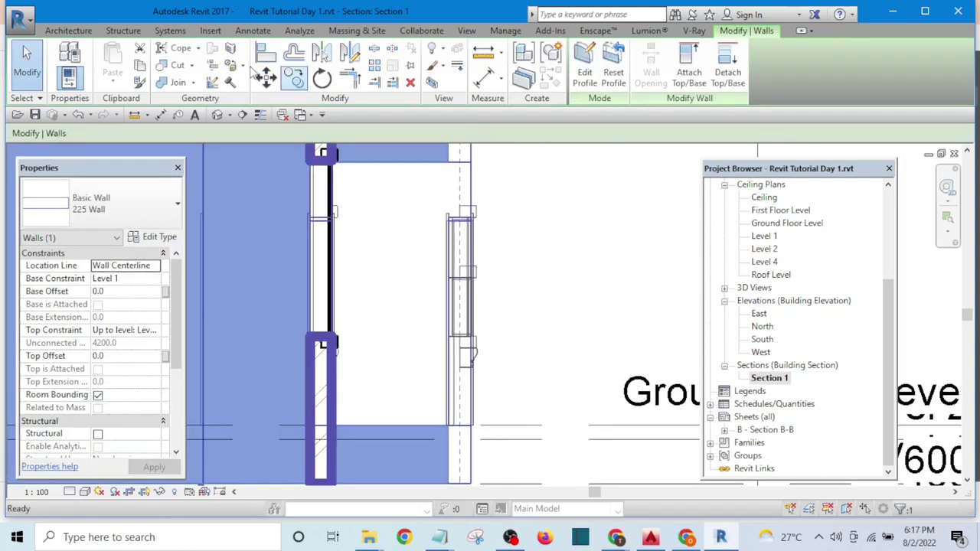
left_click(217, 114)
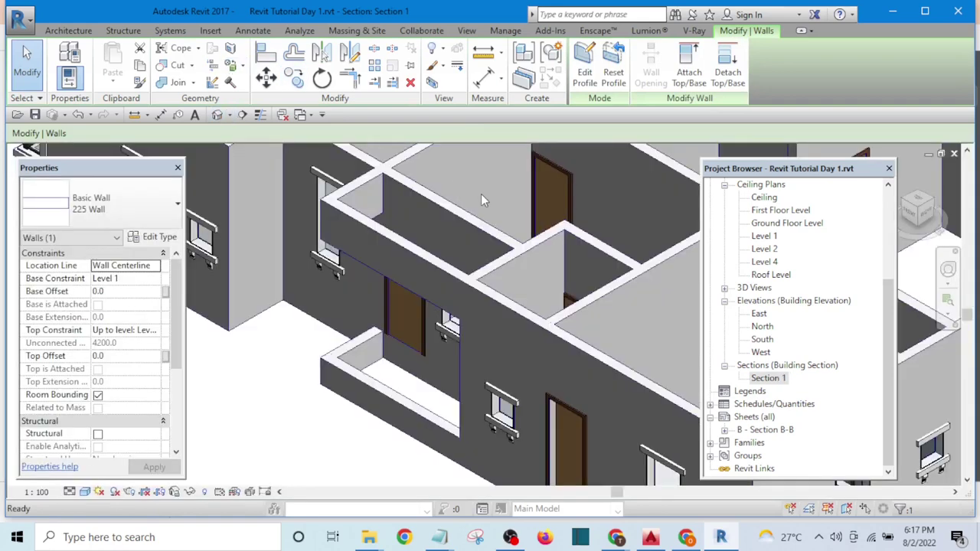
middle_click_drag(480, 193, 667, 284, "shift")
key("Escape")
scroll(471, 323, "up", 5)
scroll(668, 284, "down", 4)
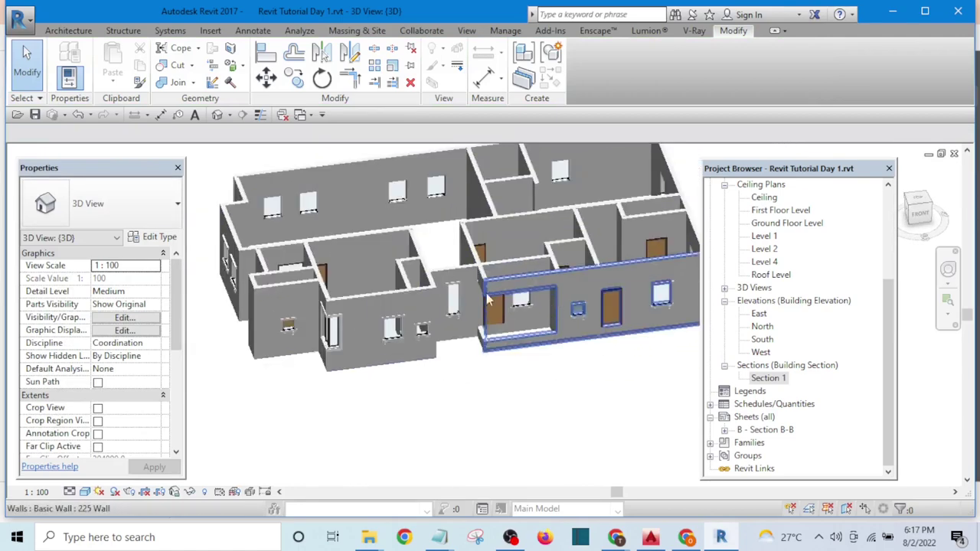
scroll(433, 262, "up", 6)
Select all instances of the small toilet window type in the entire project.
left_click(434, 335)
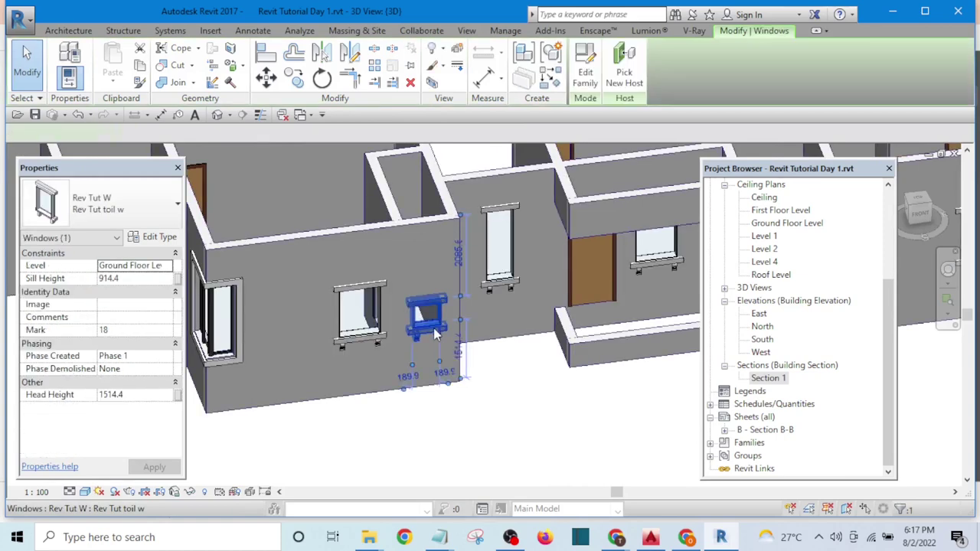
right_click(435, 334)
mouse_move(543, 360)
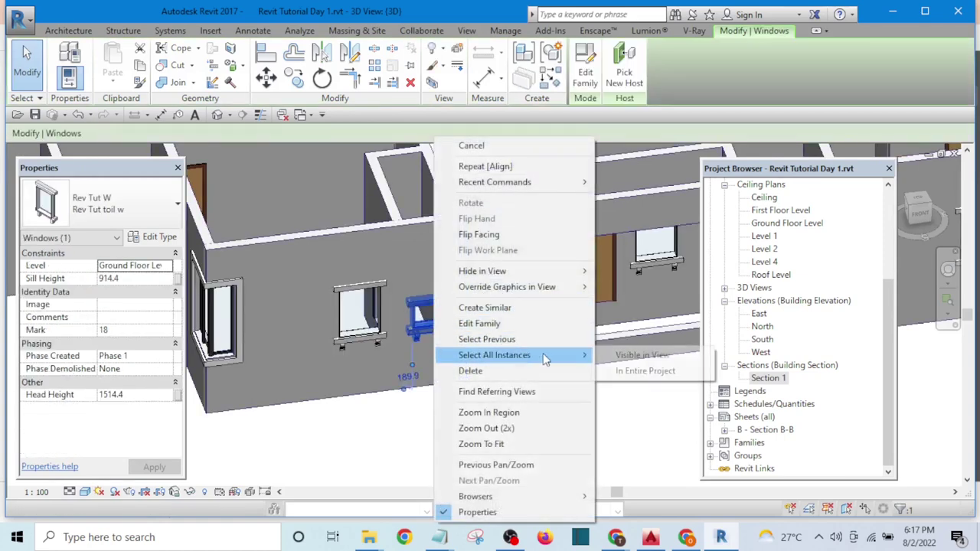
left_click(633, 372)
Raise the five toilet windows' head height so their sill height becomes 1800.
scroll(632, 365, "down", 4)
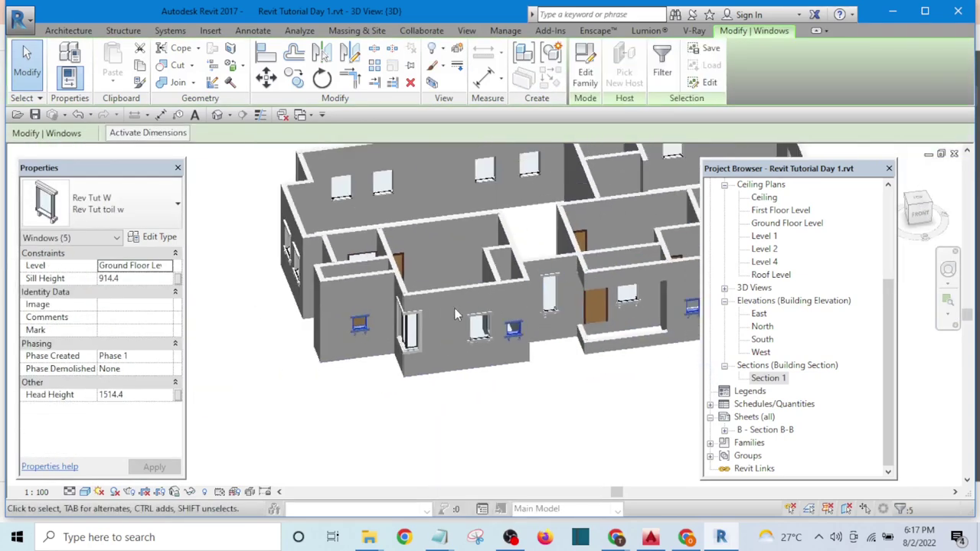
left_click(139, 394)
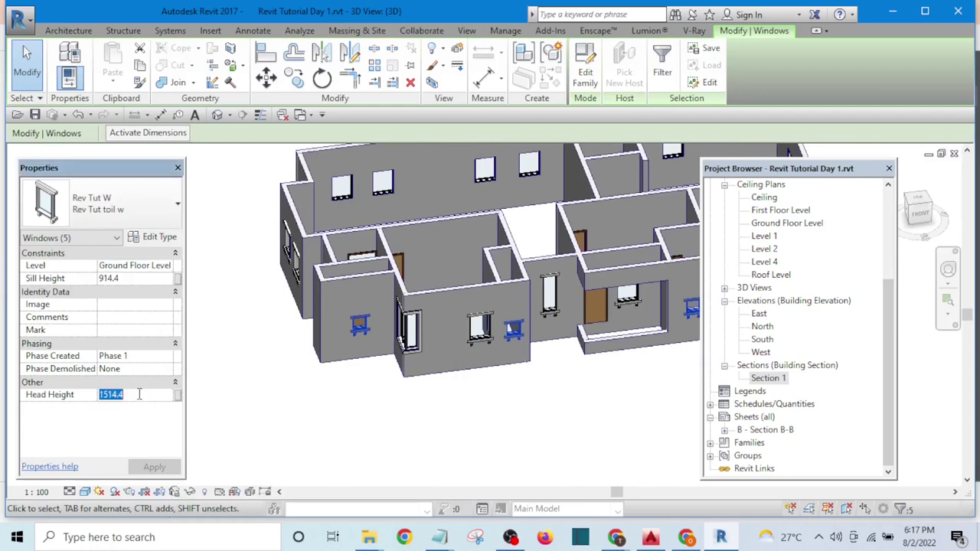
type("27")
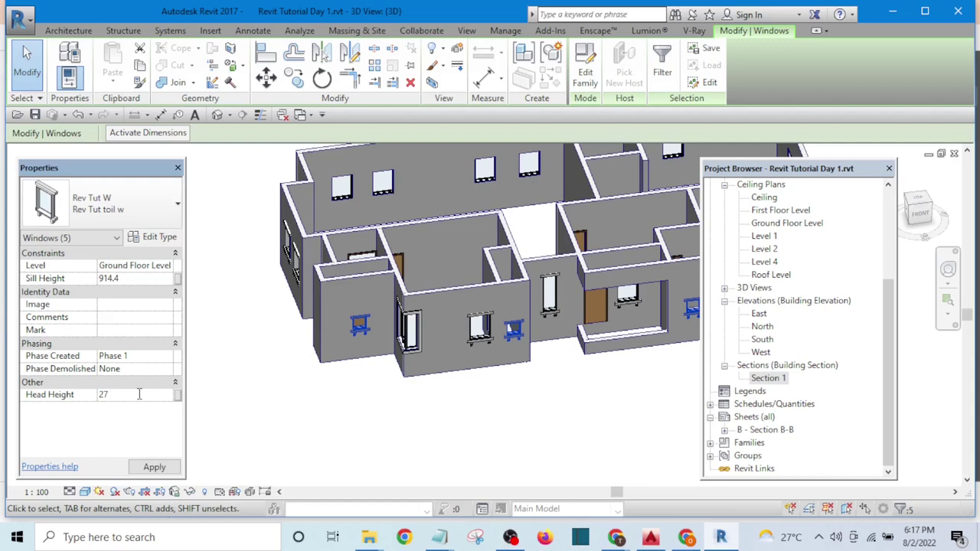
type("00")
left_click(153, 466)
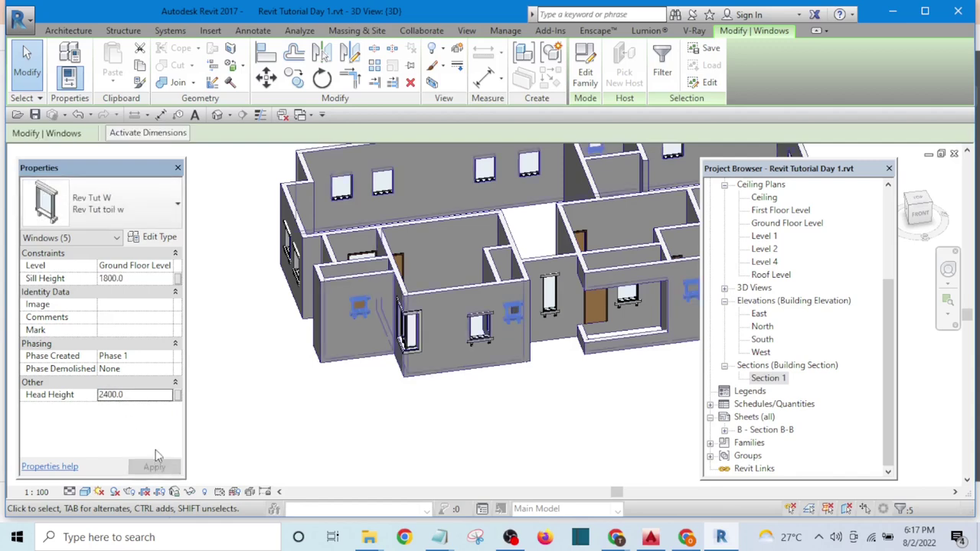
left_click(313, 409)
scroll(469, 337, "up", 3)
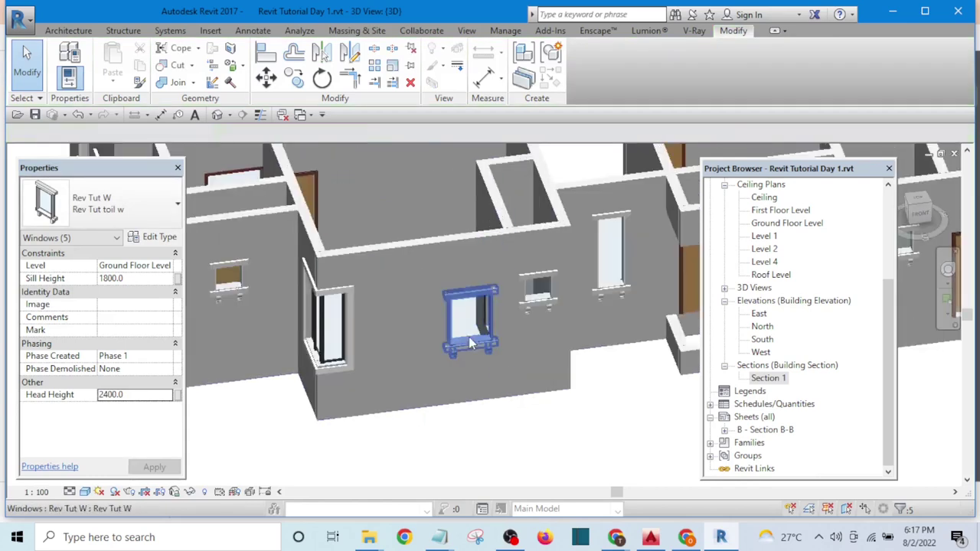
scroll(467, 345, "up", 2)
Select all 13 Rev Tut W windows in the project.
left_click(465, 349)
right_click(468, 356)
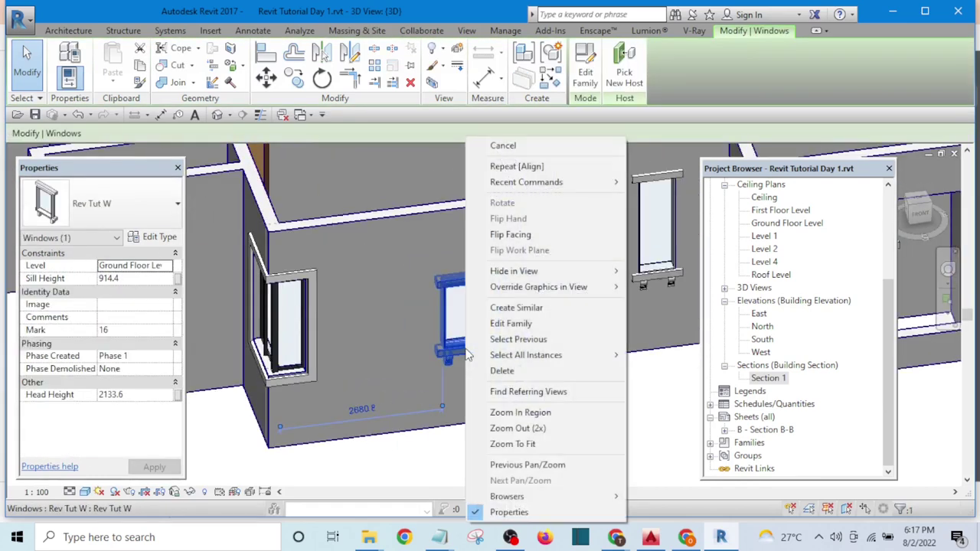
mouse_move(613, 356)
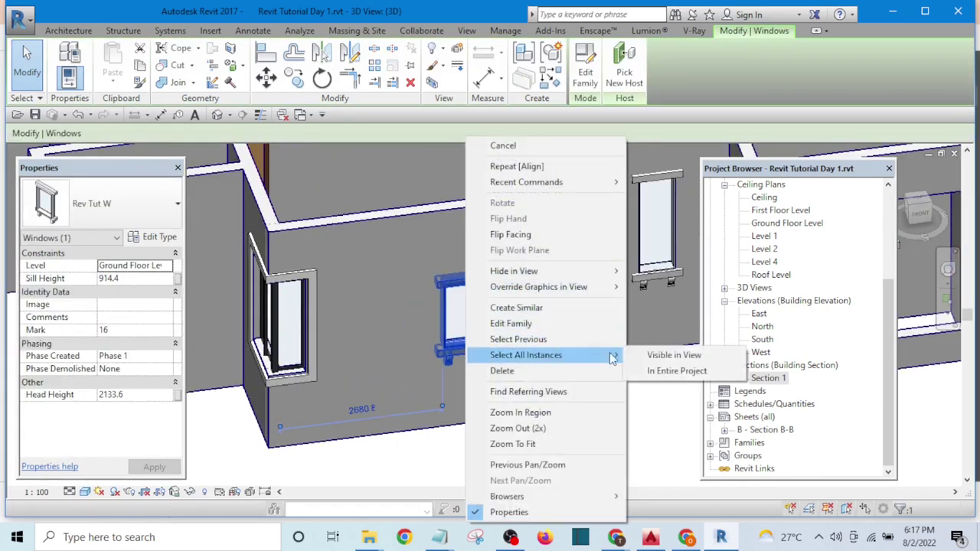
left_click(678, 371)
Set the Rev Tut W windows' head height to 2400, giving a 1180.8 sill height.
left_click(140, 394)
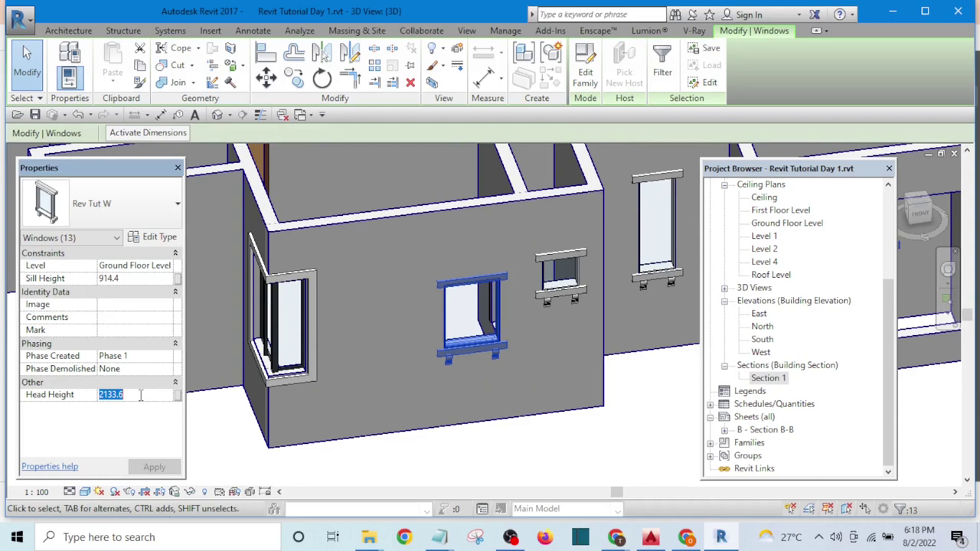
type("2400")
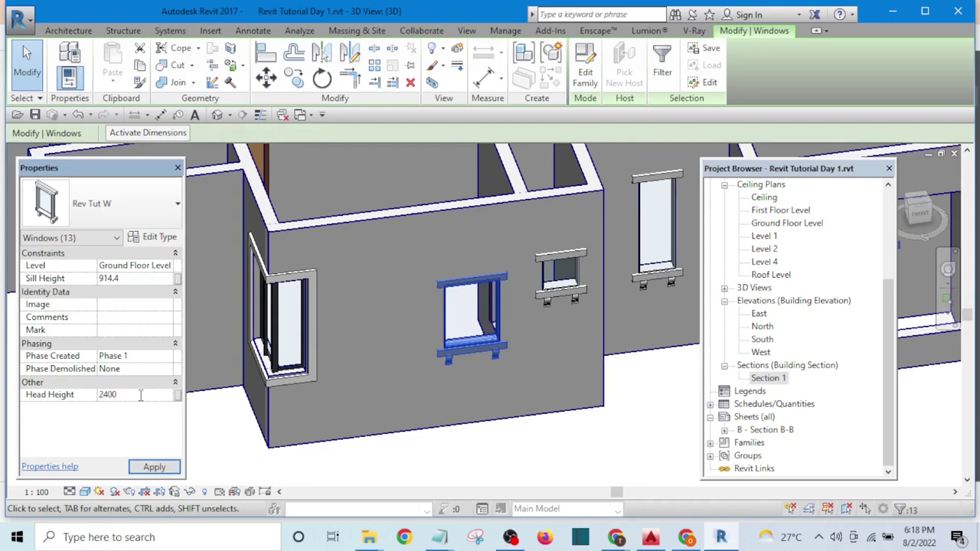
left_click(153, 467)
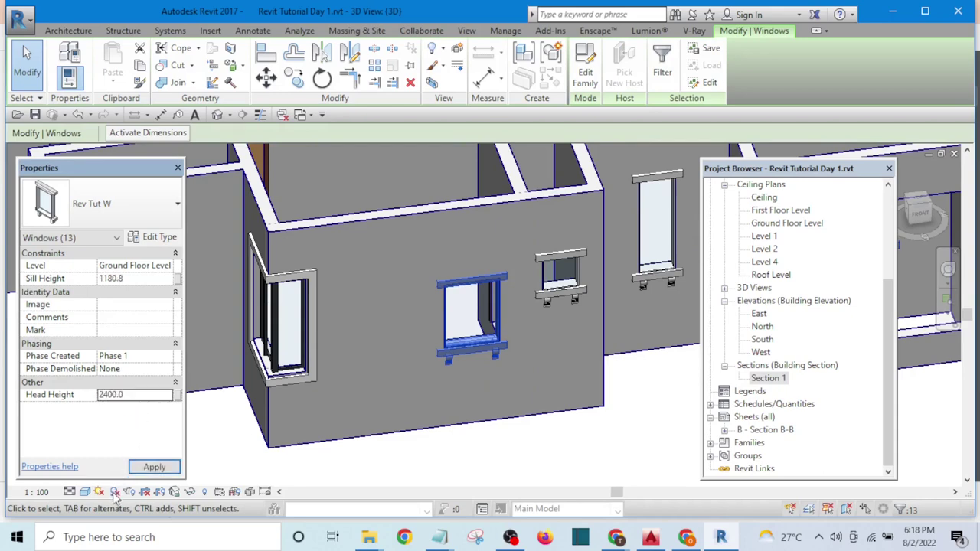
scroll(473, 362, "down", 4)
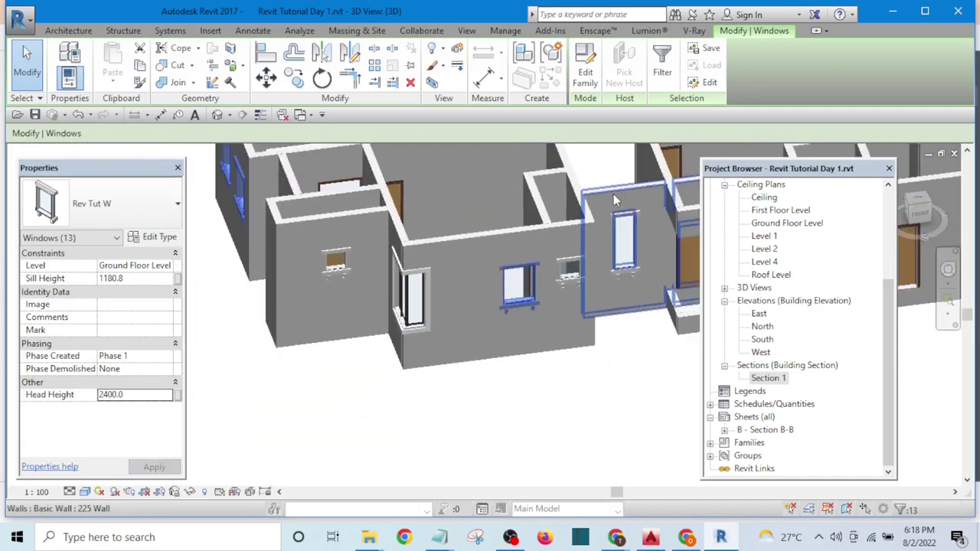
scroll(473, 362, "up", 3)
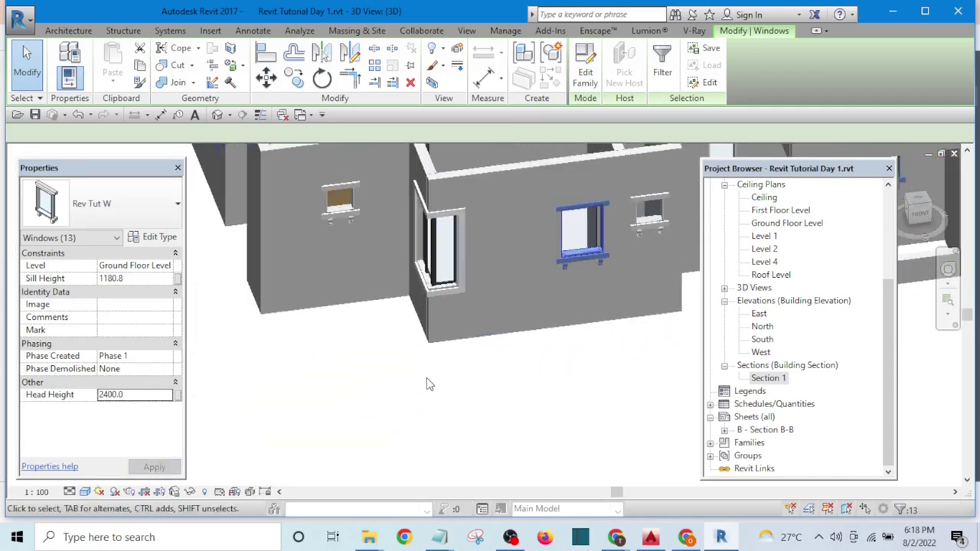
Change the Rev Tut W window type size to 1800 high and 1000 wide.
left_click(152, 239)
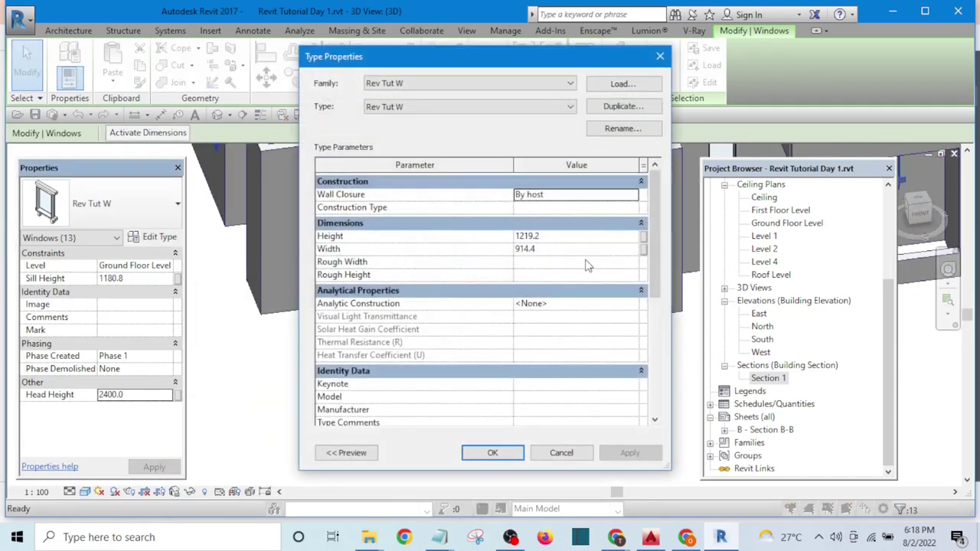
left_click(553, 238)
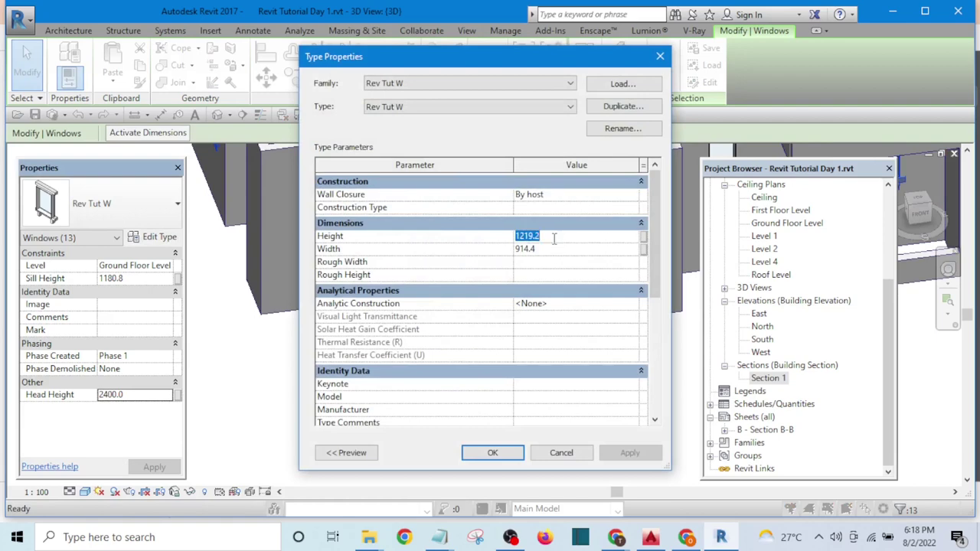
type("1800")
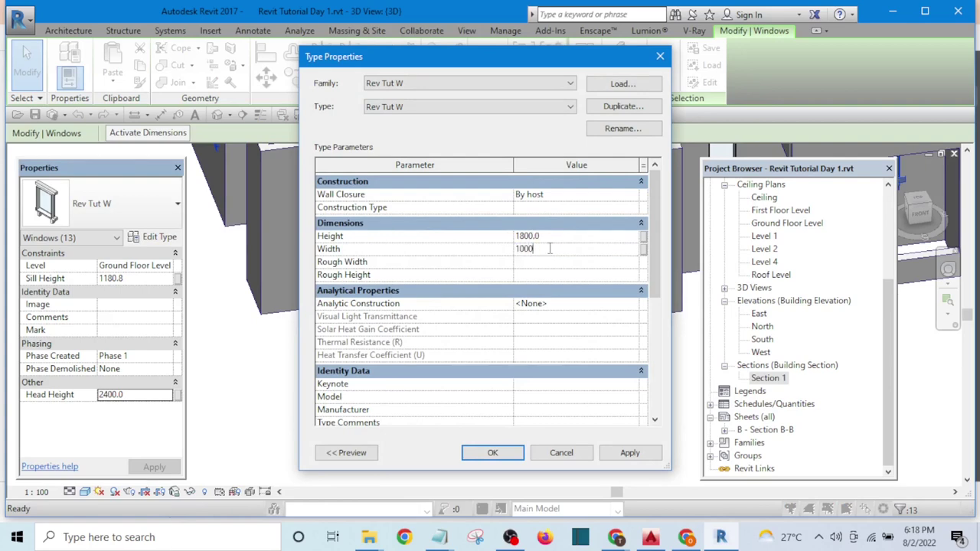
left_click(632, 453)
left_click(496, 453)
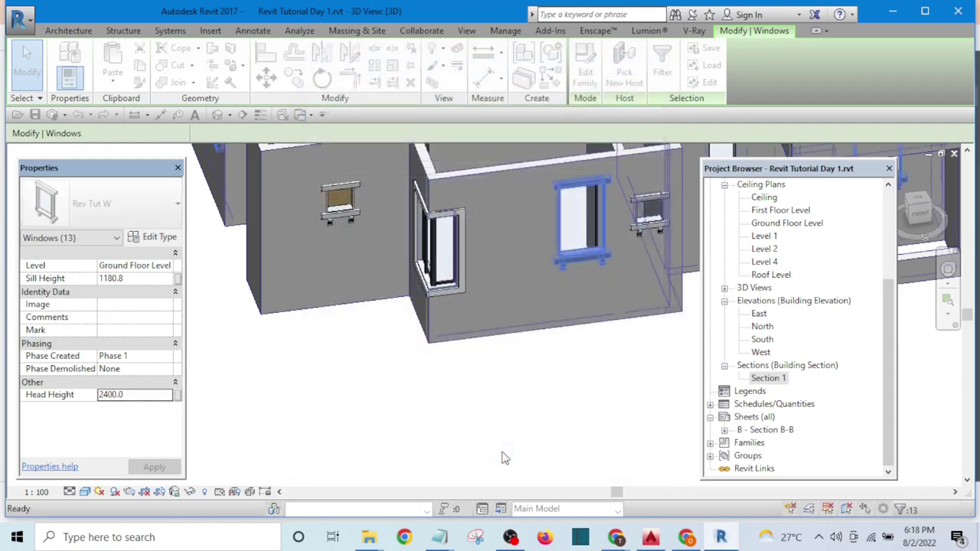
Reapply head height 2400 to the windows, leaving a 600 sill height.
left_click(131, 395)
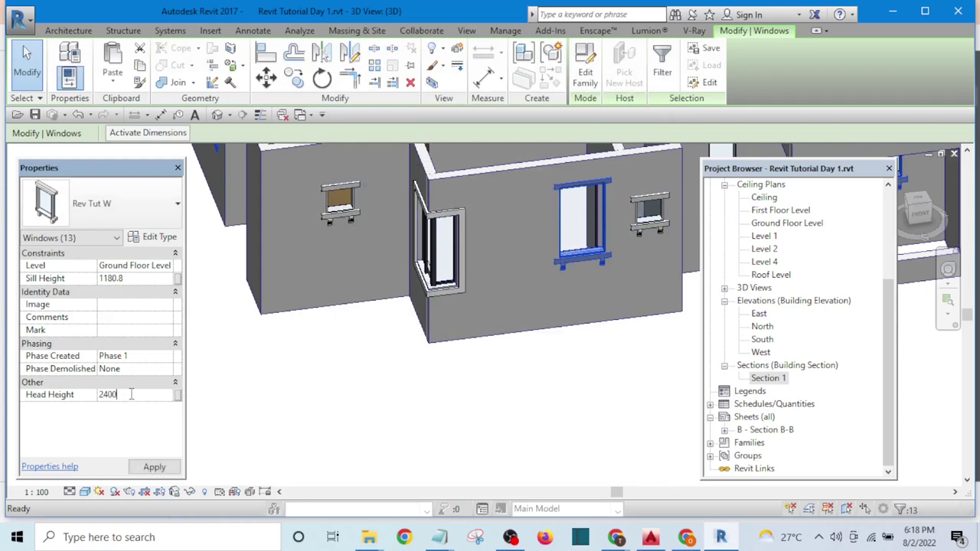
left_click(154, 466)
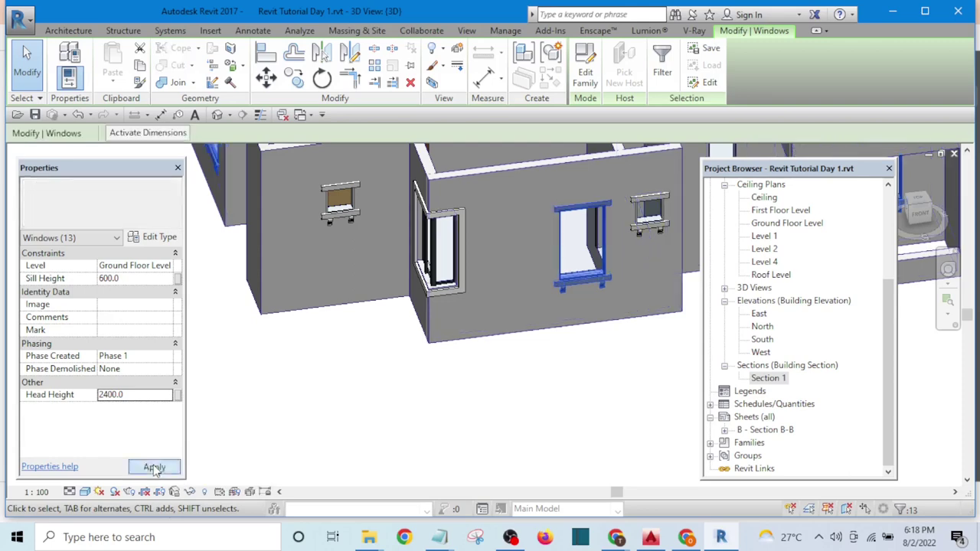
left_click(376, 436)
middle_click_drag(396, 417, 365, 451)
scroll(444, 431, "down", 4)
scroll(361, 427, "up", 2)
Set the corner window's head height to 2400.
scroll(275, 372, "up", 3)
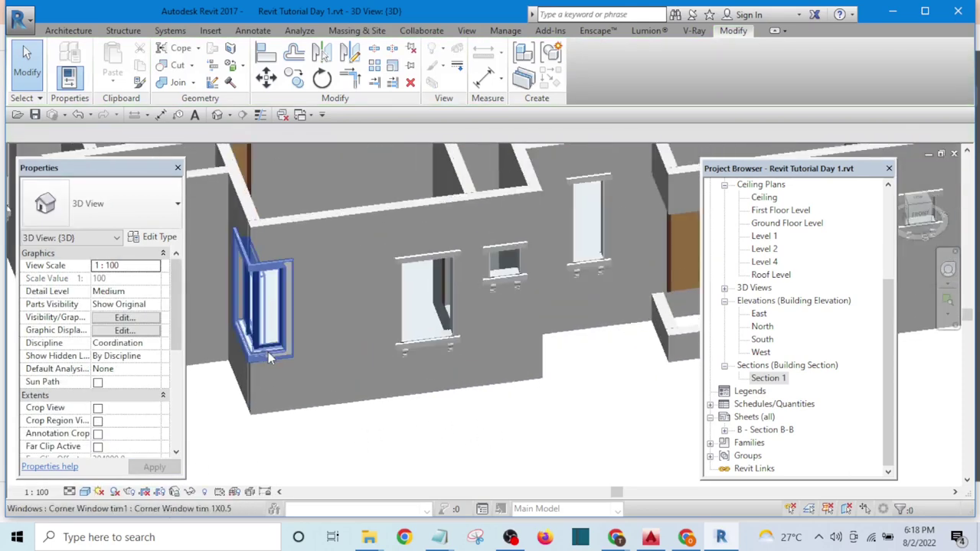
left_click(265, 354)
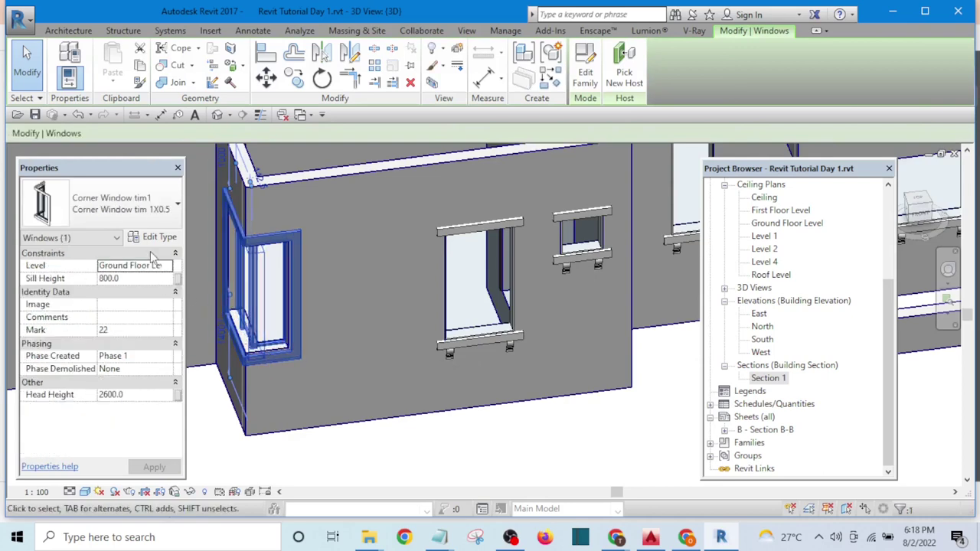
left_click(129, 395)
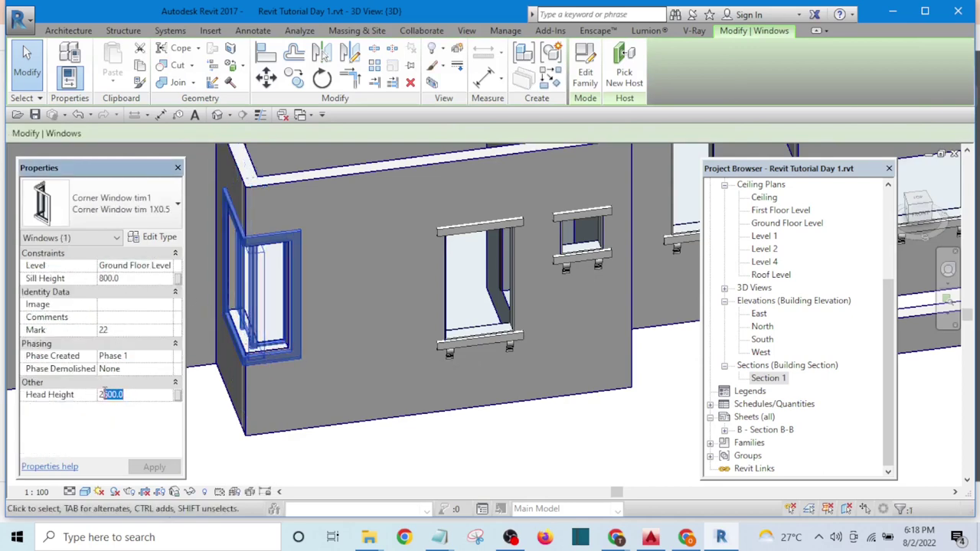
type("2400")
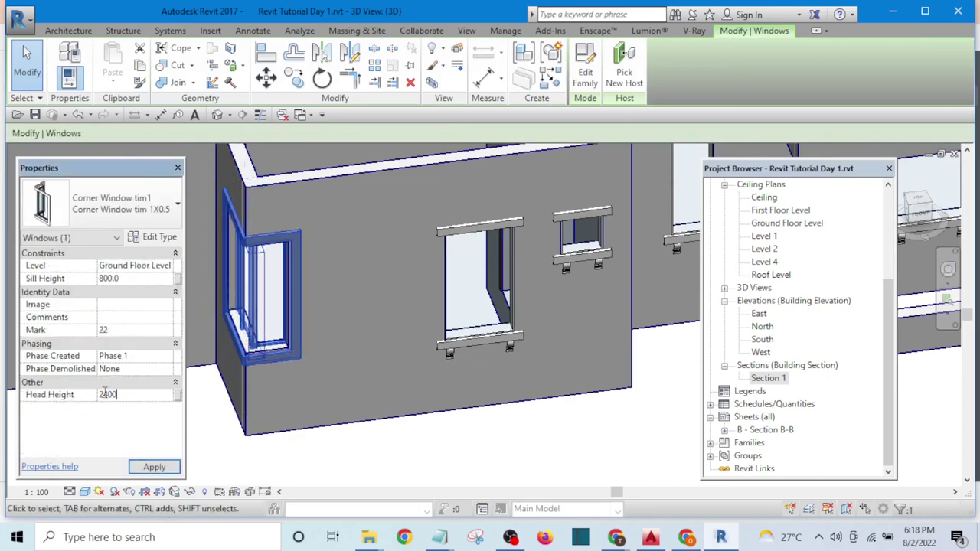
left_click(151, 466)
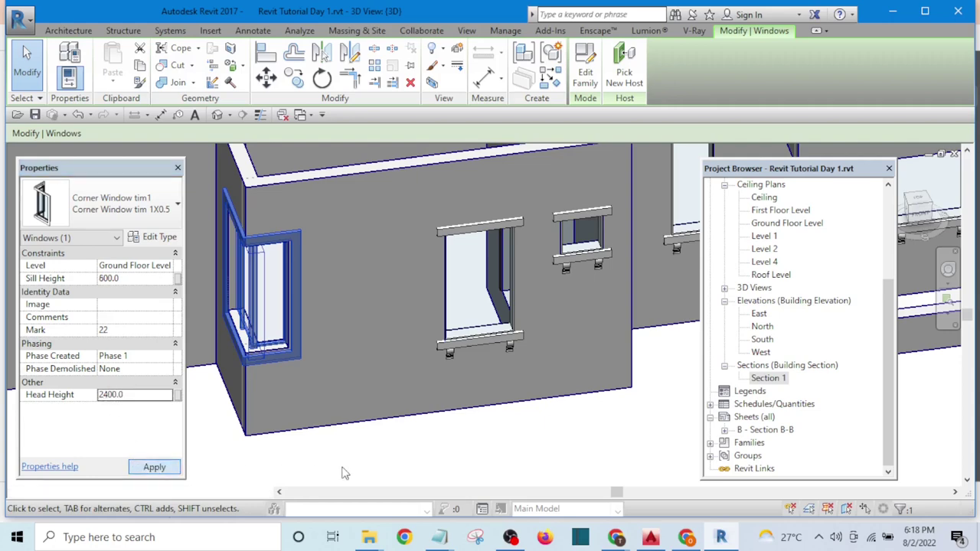
left_click(498, 432)
From the front view, set the tall Concept 1800x600 window's head height to 2400.
scroll(498, 432, "down", 5)
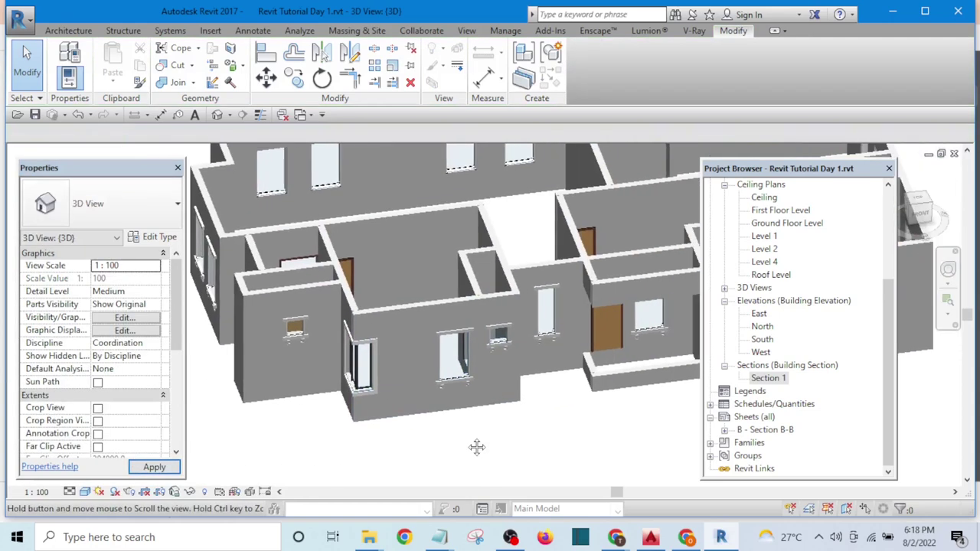
scroll(413, 440, "down", 2)
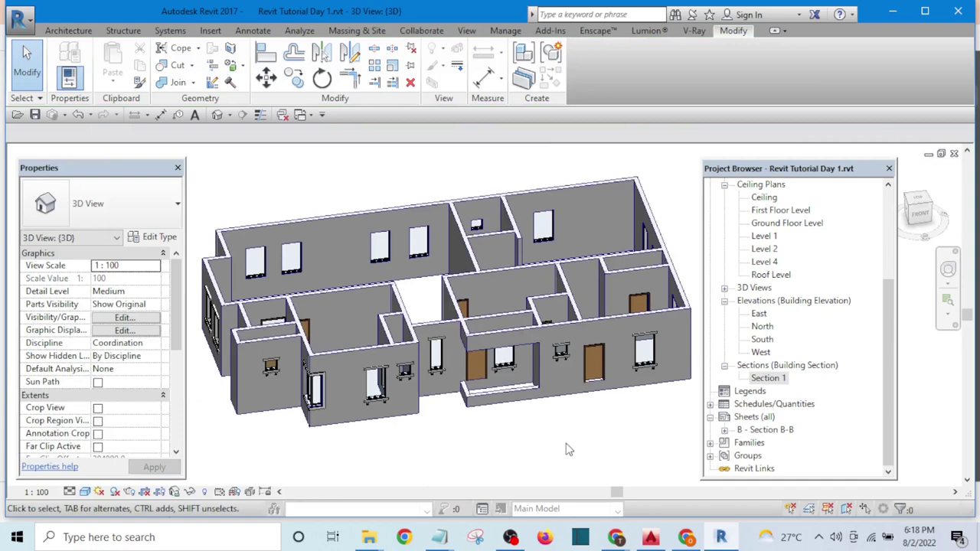
left_click(920, 213)
scroll(444, 329, "up", 4)
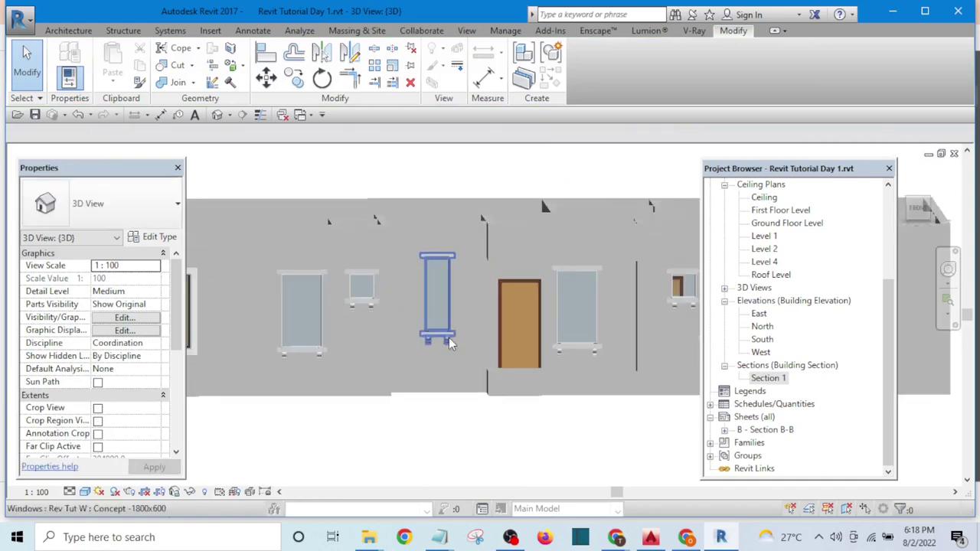
left_click(450, 345)
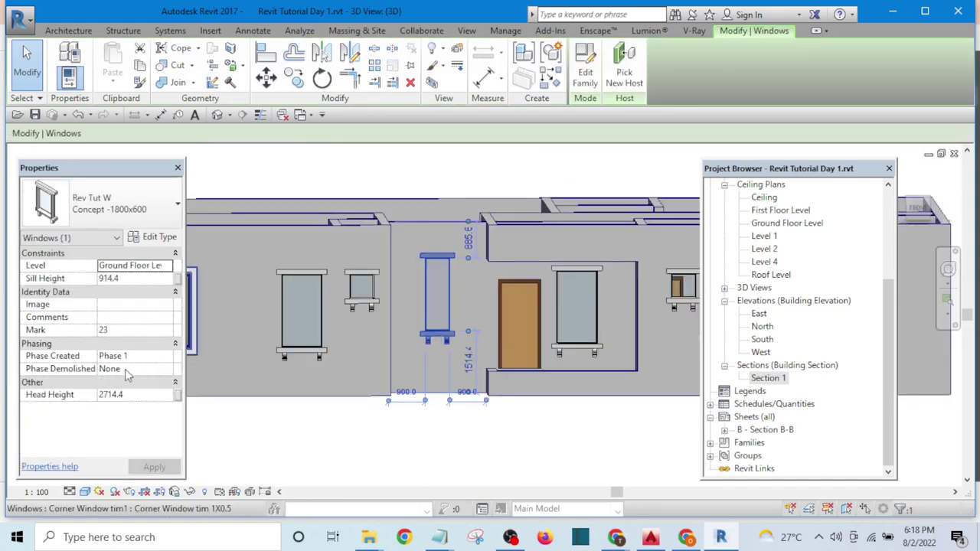
left_click(131, 394)
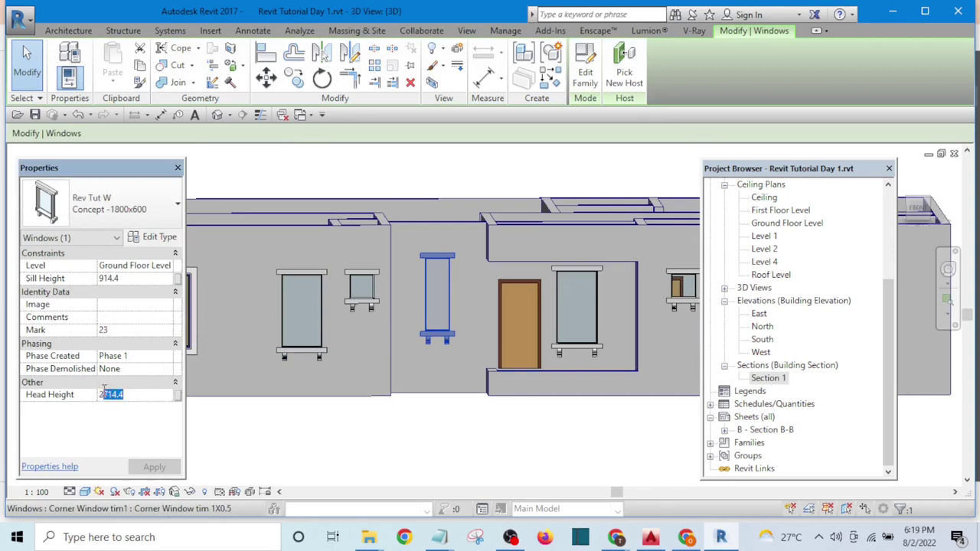
type("400")
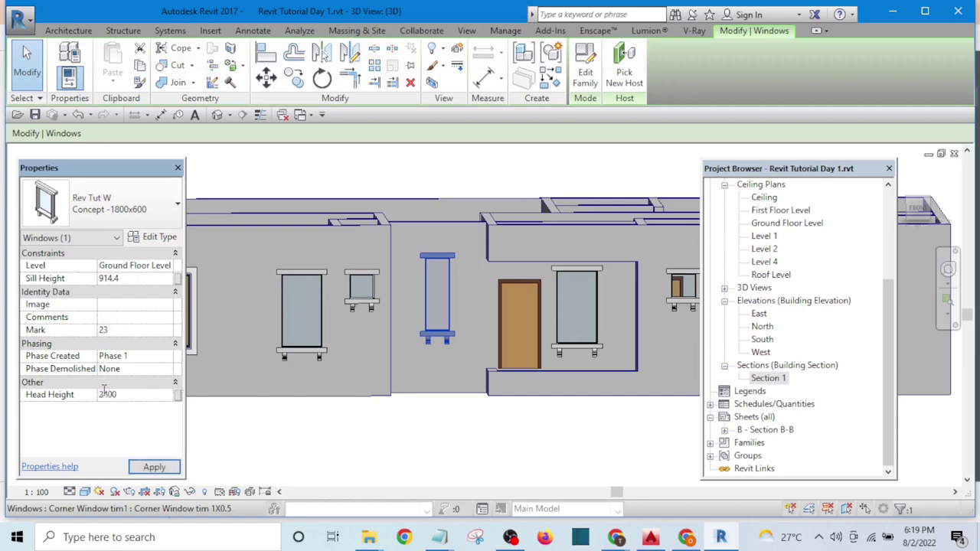
left_click(153, 466)
left_click(335, 465)
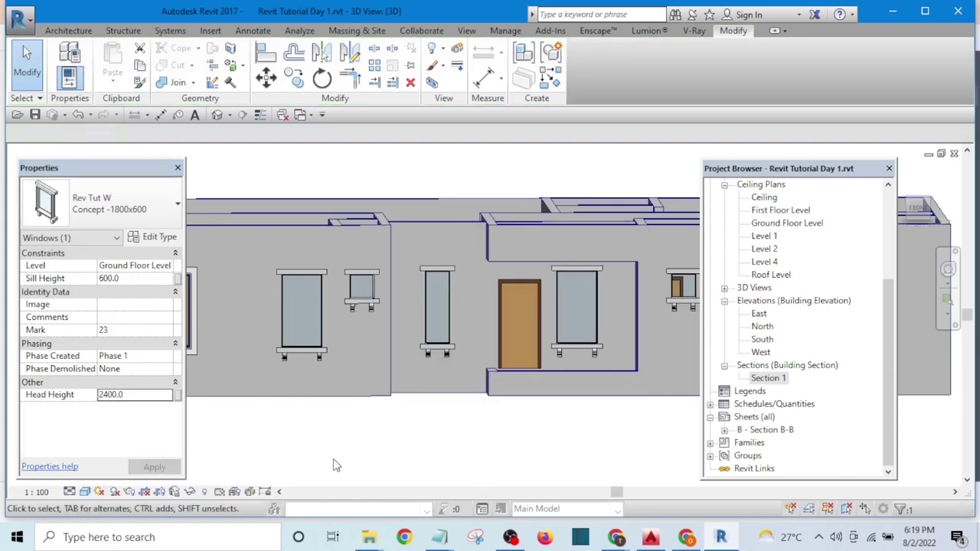
middle_click_drag(336, 464, 396, 397, "shift")
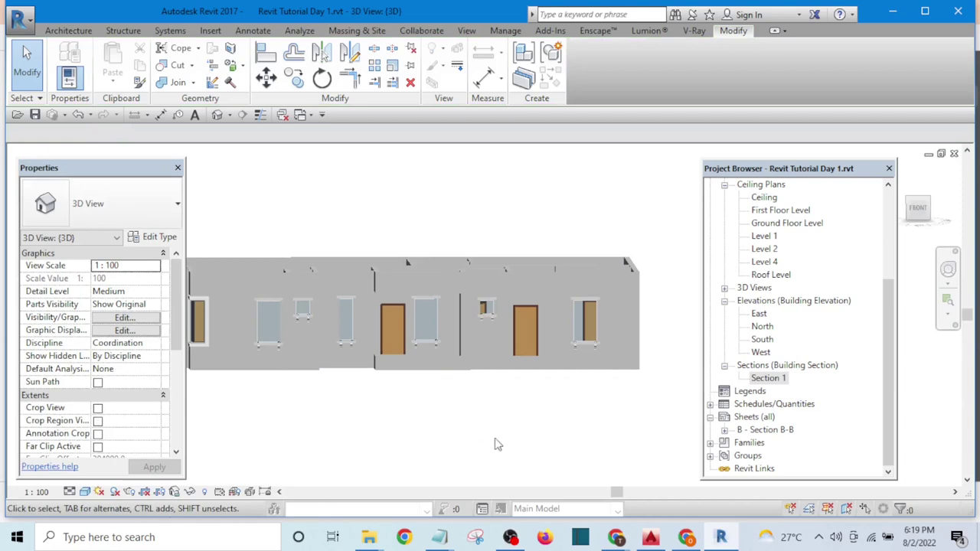
middle_click_drag(542, 398, 595, 452, "shift")
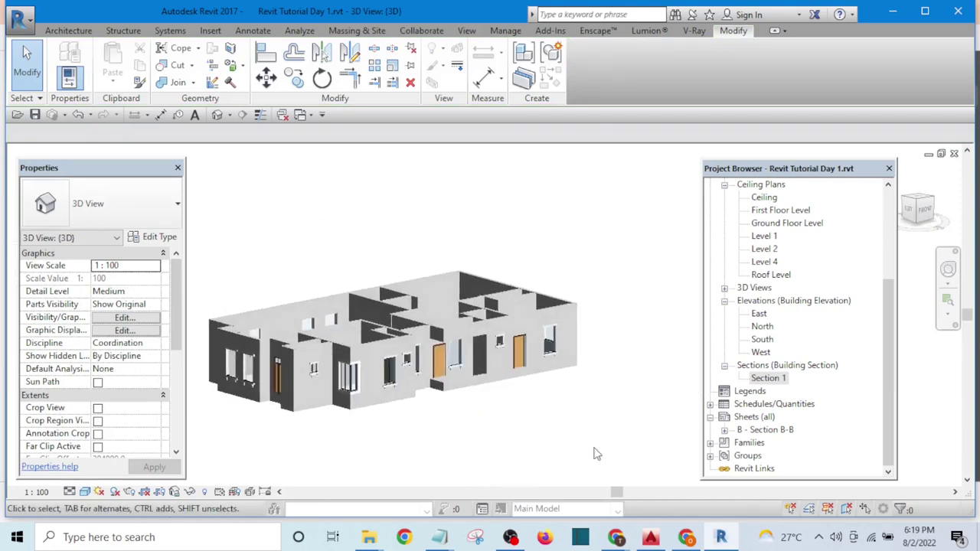
Open the Ground Floor Level reflected ceiling plan from the Project Browser.
scroll(754, 290, "up", 1)
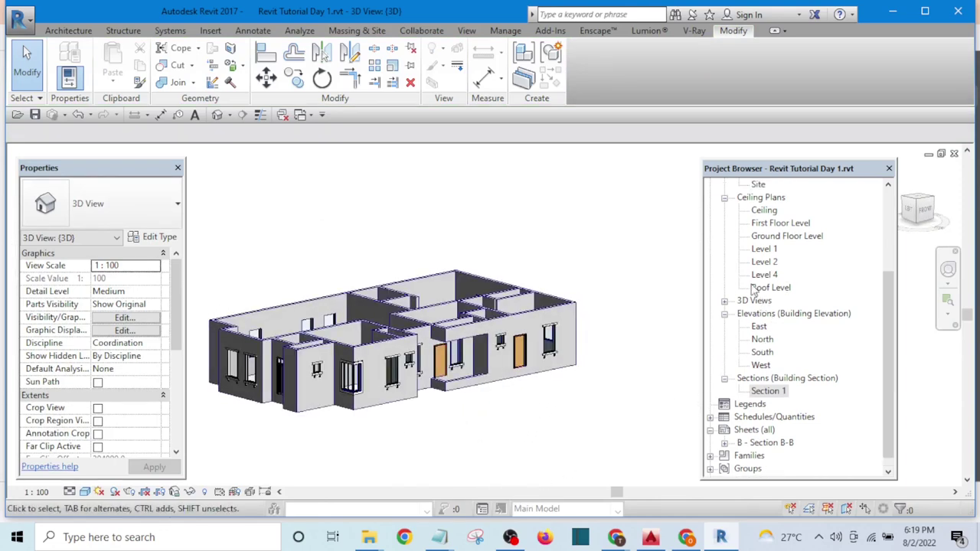
double_click(789, 236)
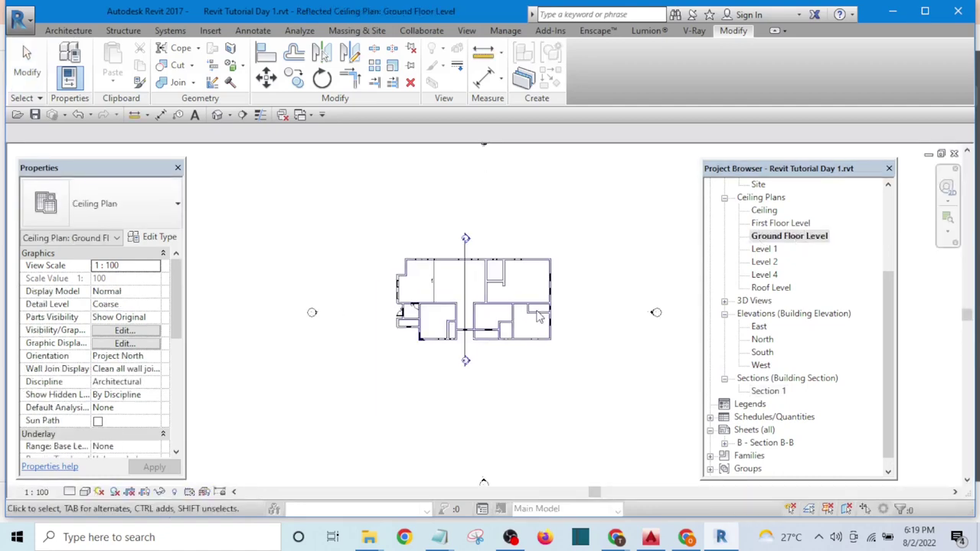
scroll(467, 276, "up", 4)
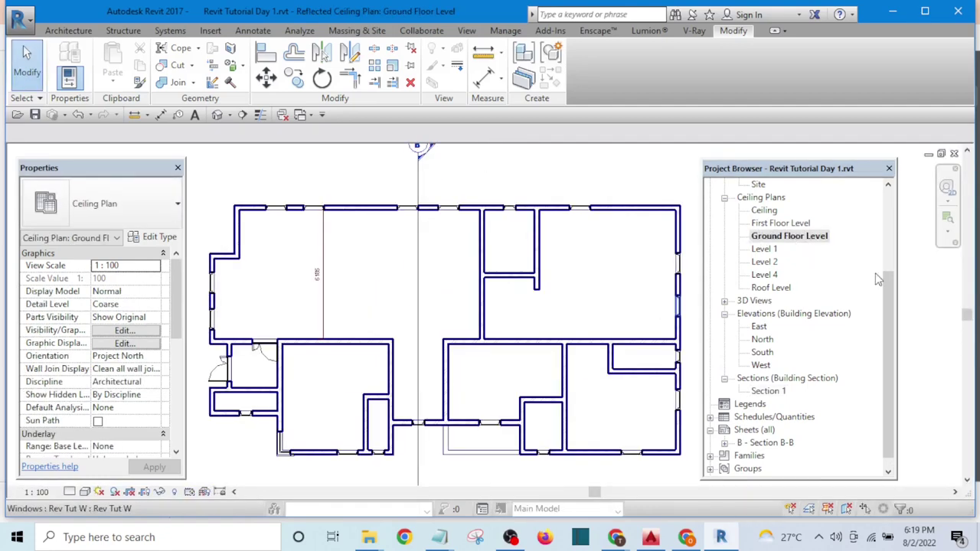
left_click_drag(877, 279, 855, 220)
Switch to the Ground Floor Level floor plan and zoom in on the Guest Room.
left_click(796, 250)
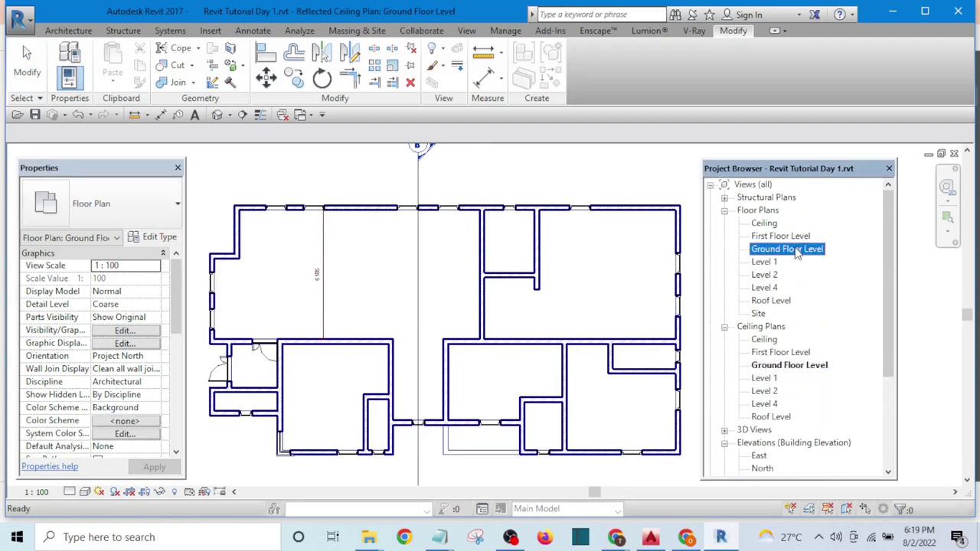
double_click(796, 251)
scroll(447, 290, "down", 5)
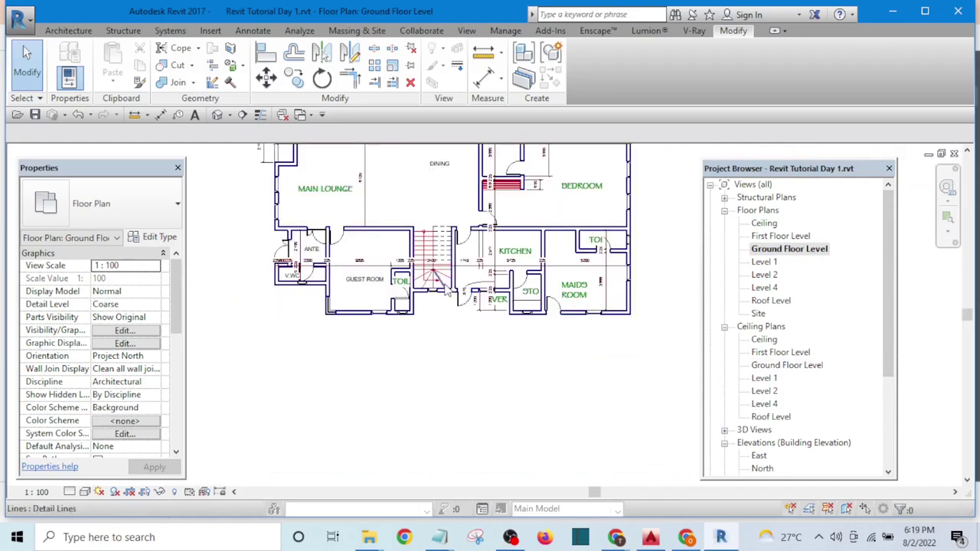
scroll(437, 376, "up", 1)
middle_click_drag(437, 375, 439, 411)
scroll(362, 392, "up", 4)
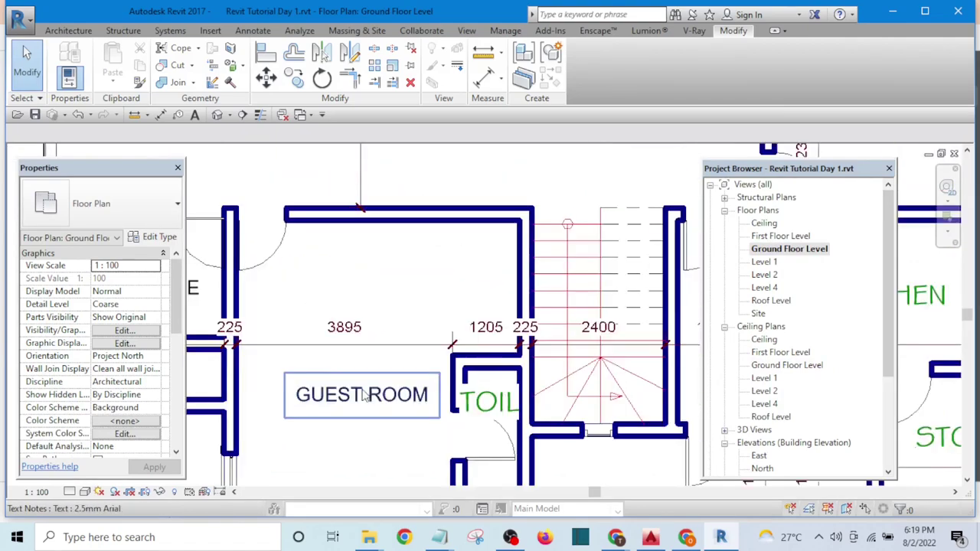
scroll(398, 368, "up", 2)
scroll(429, 344, "down", 4)
scroll(421, 355, "up", 4)
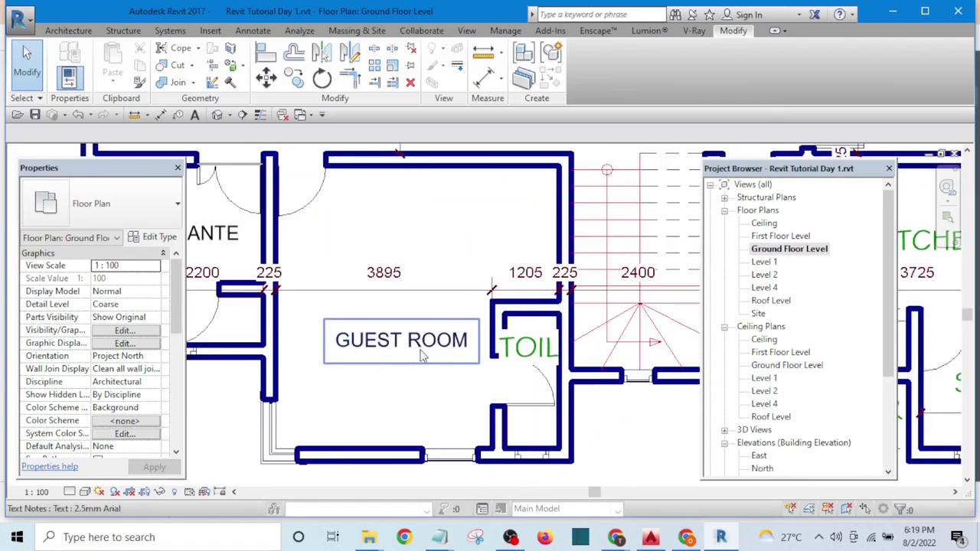
key("m")
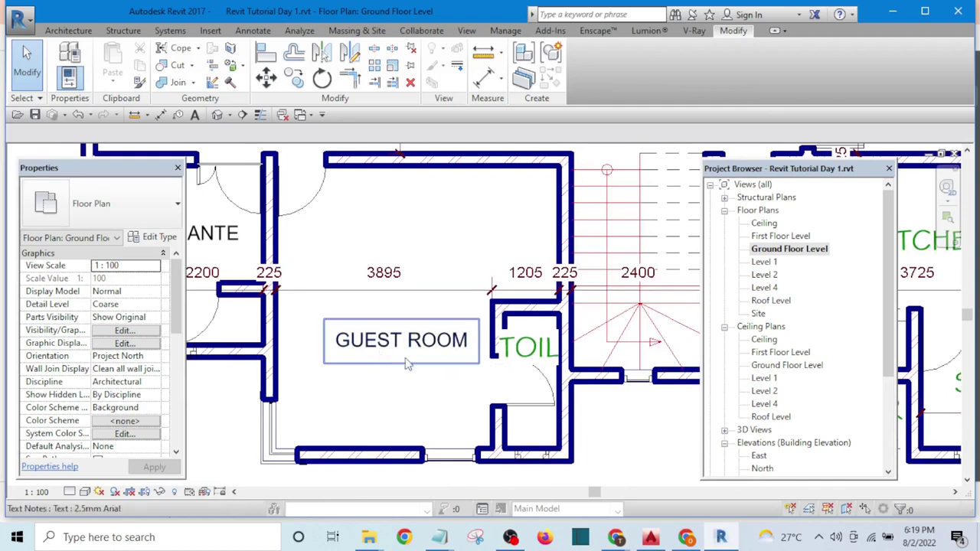
Start Match Type (MA) and pick the green TOIL label as the source style.
key("m")
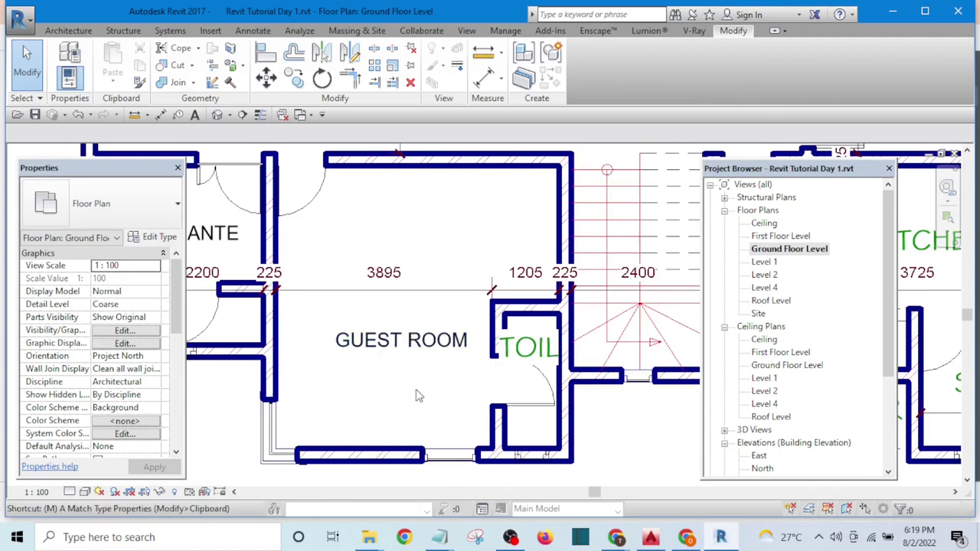
key("a")
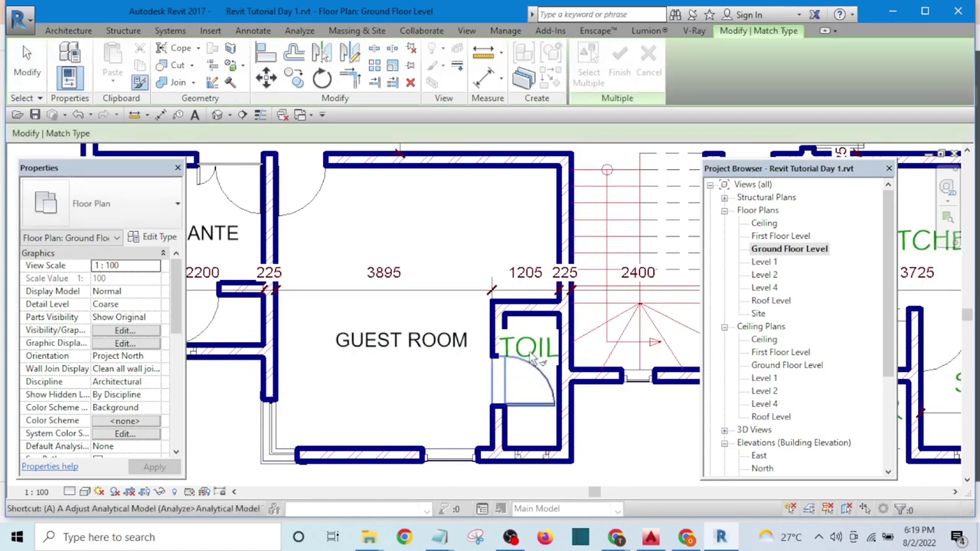
scroll(543, 343, "up", 1)
scroll(544, 343, "up", 1)
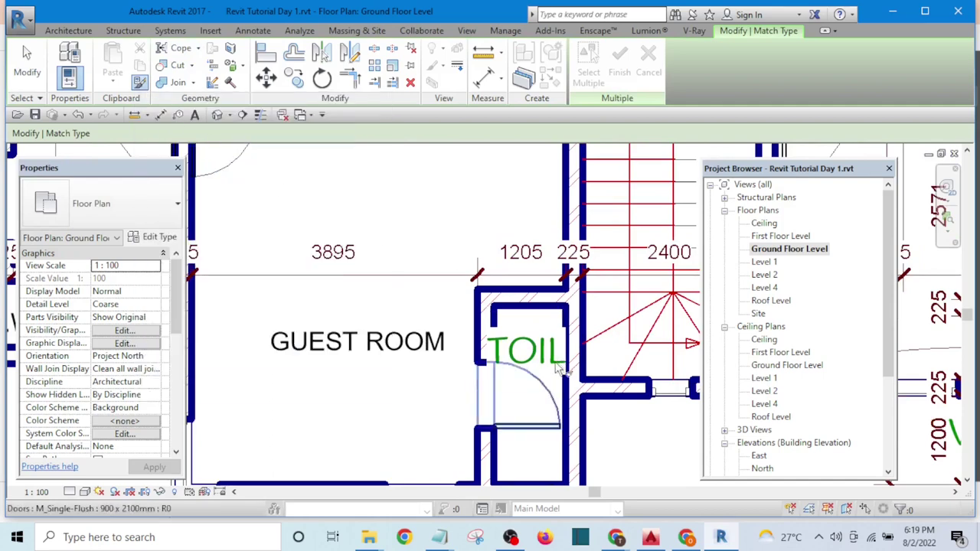
left_click(541, 348)
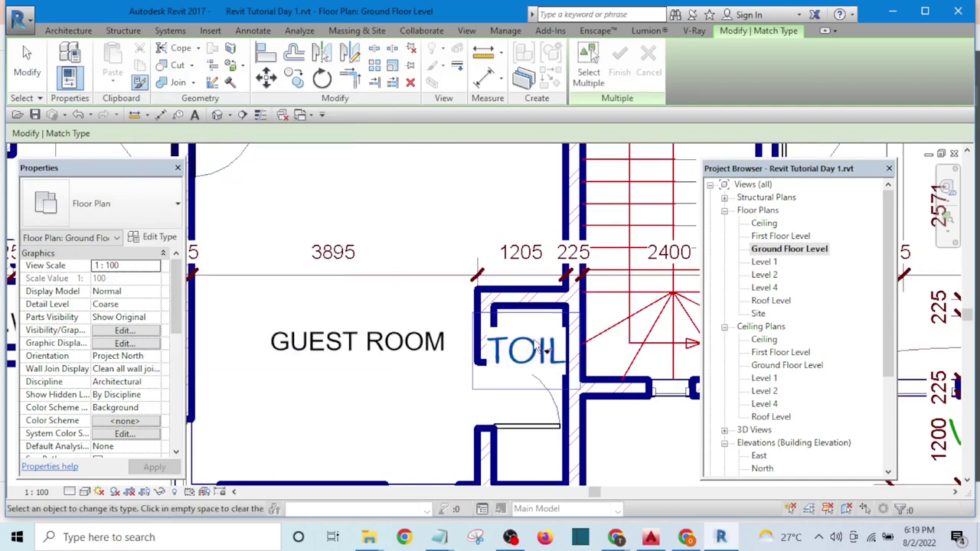
Apply the green label style to GUEST ROOM, V.WC, ANTE and DINING.
left_click(380, 343)
scroll(375, 337, "down", 5)
scroll(357, 316, "up", 5)
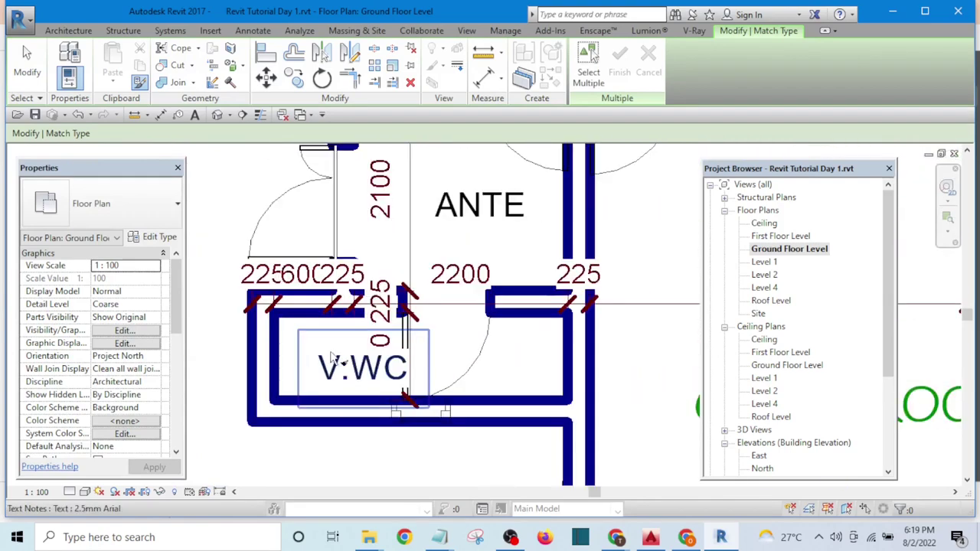
left_click(332, 362)
left_click(468, 200)
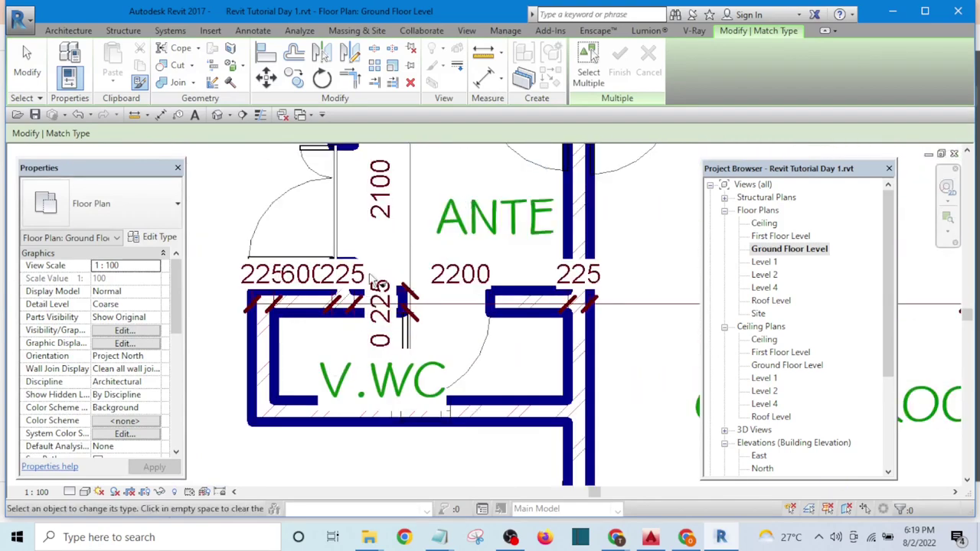
scroll(295, 310, "down", 5)
left_click(541, 159)
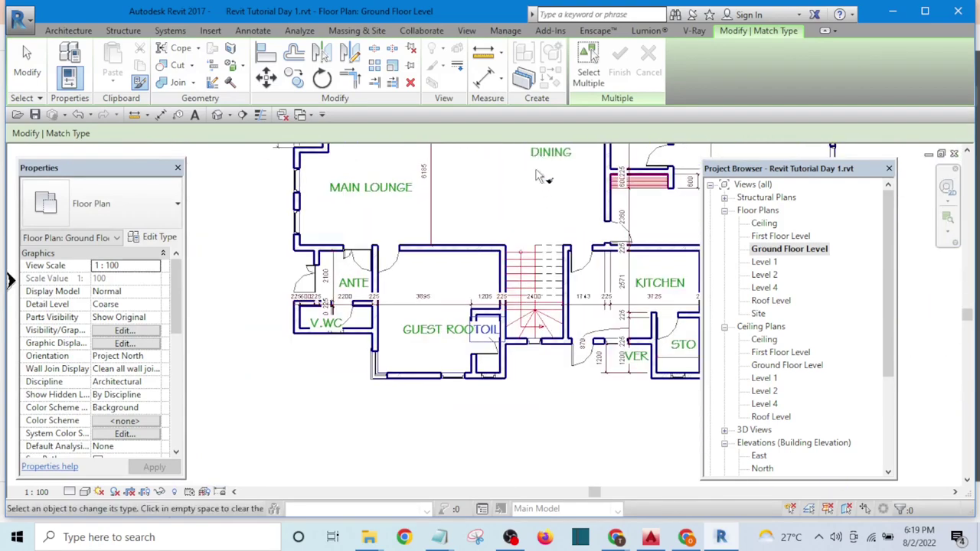
middle_click_drag(535, 211, 378, 291)
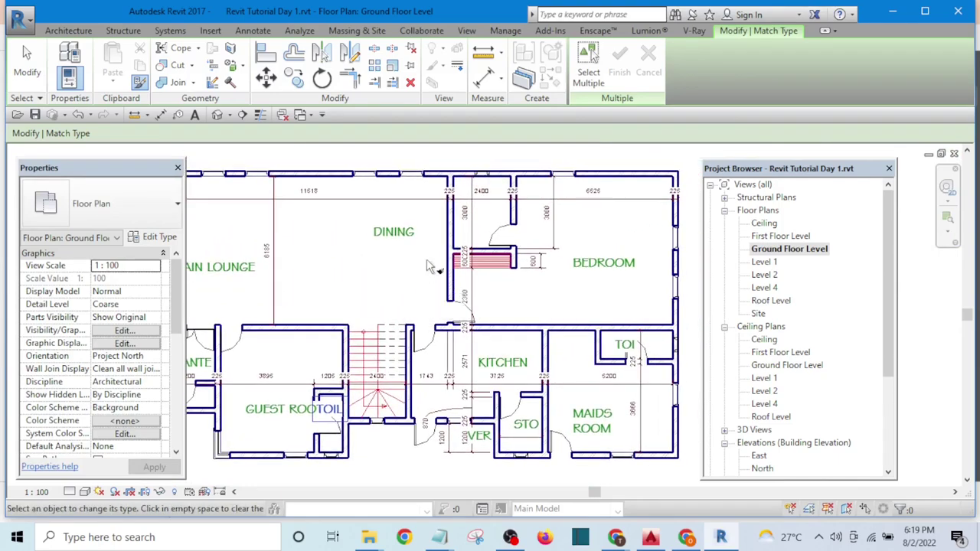
scroll(440, 285, "down", 1)
key("Escape")
scroll(459, 321, "up", 4)
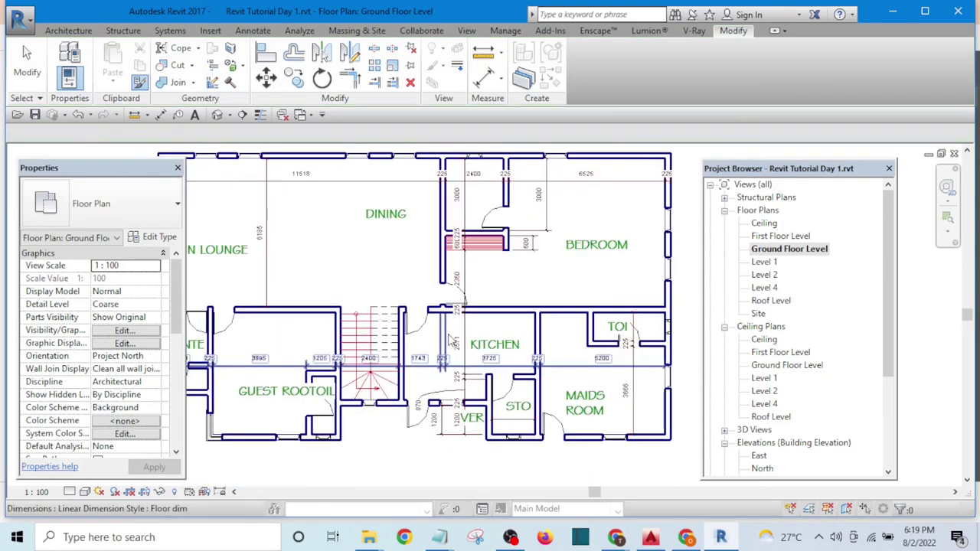
scroll(503, 354, "down", 5)
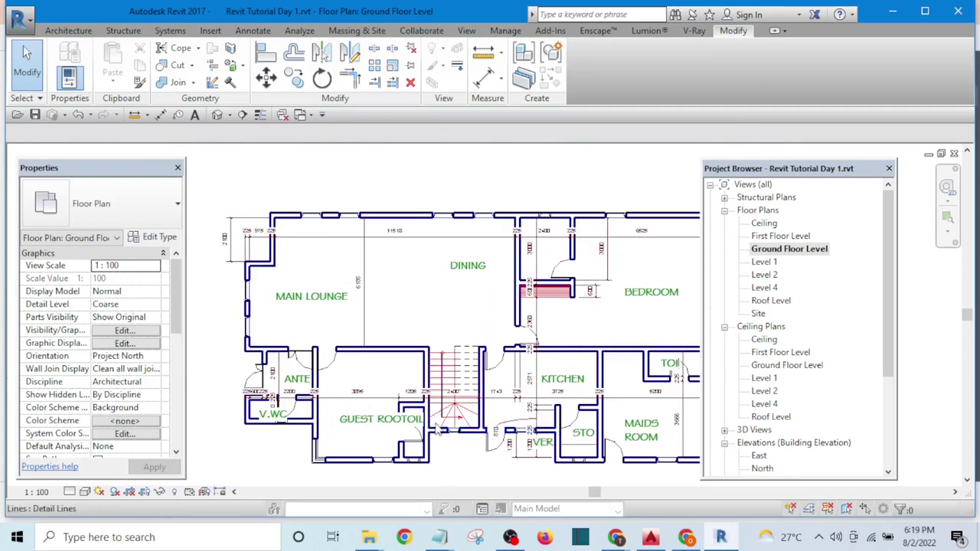
scroll(379, 413, "up", 2)
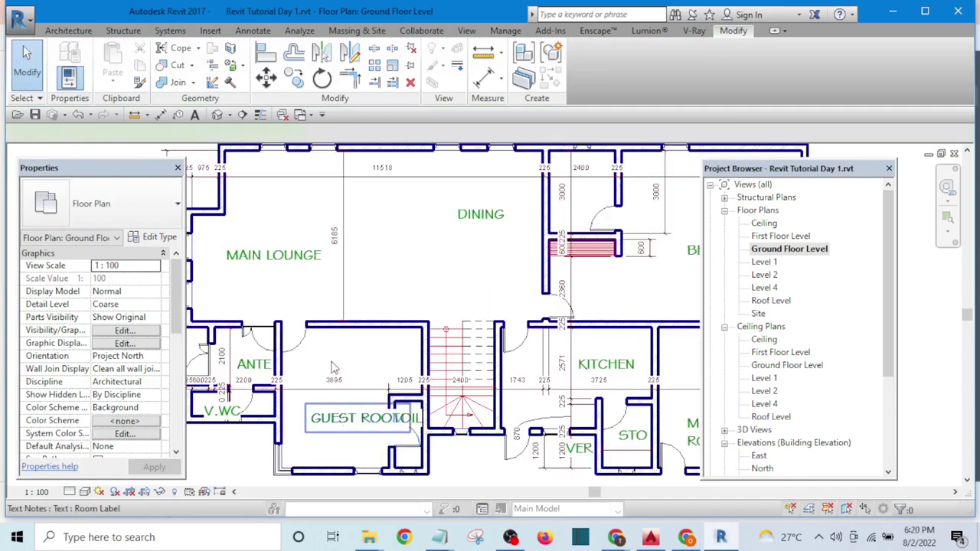
Move the GUEST ROOM label up into the room and copy TOIL into the bedroom's toilet.
left_click_drag(333, 368, 316, 302)
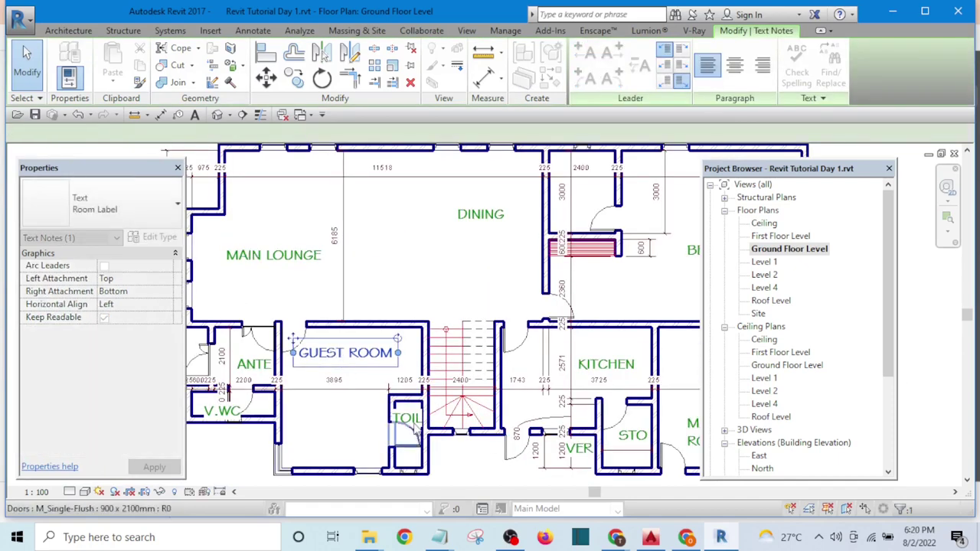
left_click(408, 417)
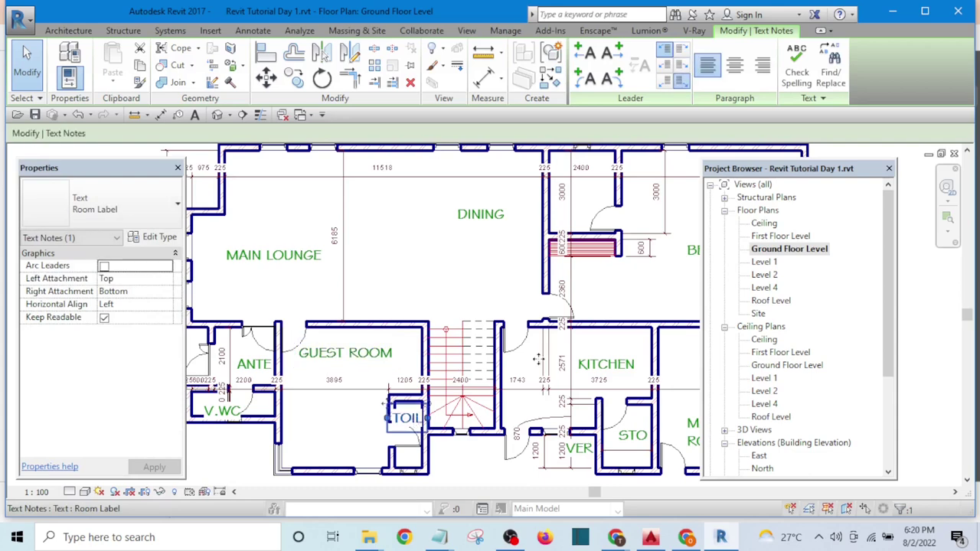
left_click_drag(538, 360, 597, 198)
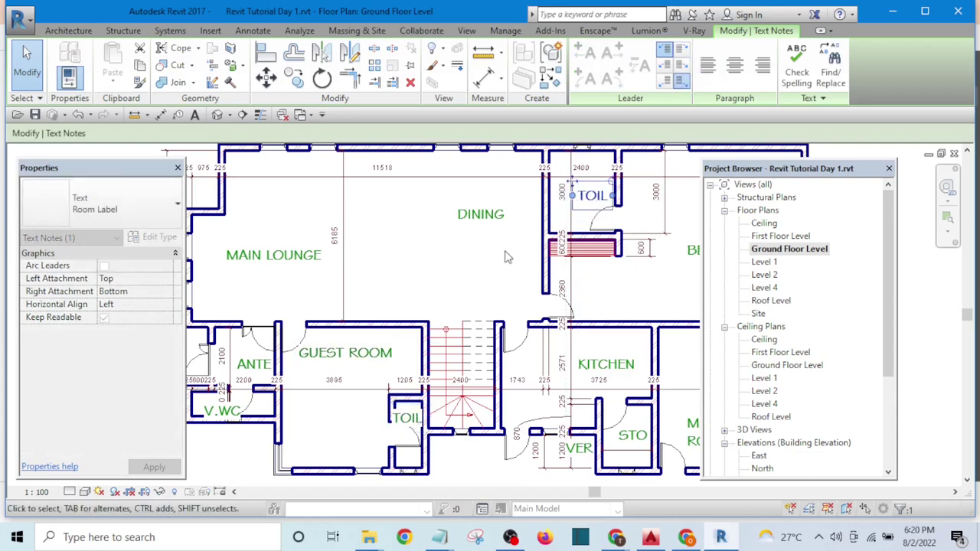
key("Escape")
Check the TOI label near the MAIDS ROOM, then clear the selection.
scroll(394, 280, "down", 2)
scroll(578, 374, "down", 2)
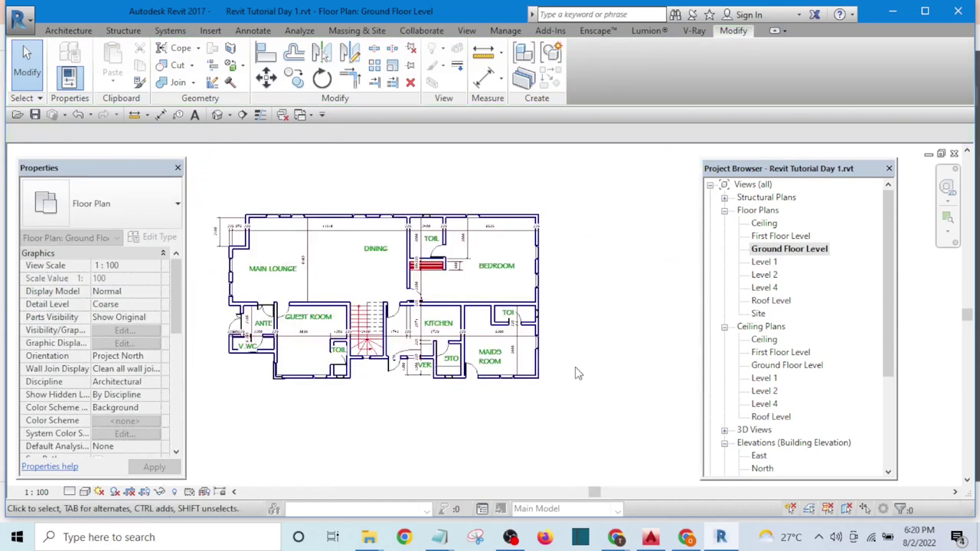
scroll(517, 322, "up", 4)
scroll(446, 265, "down", 1)
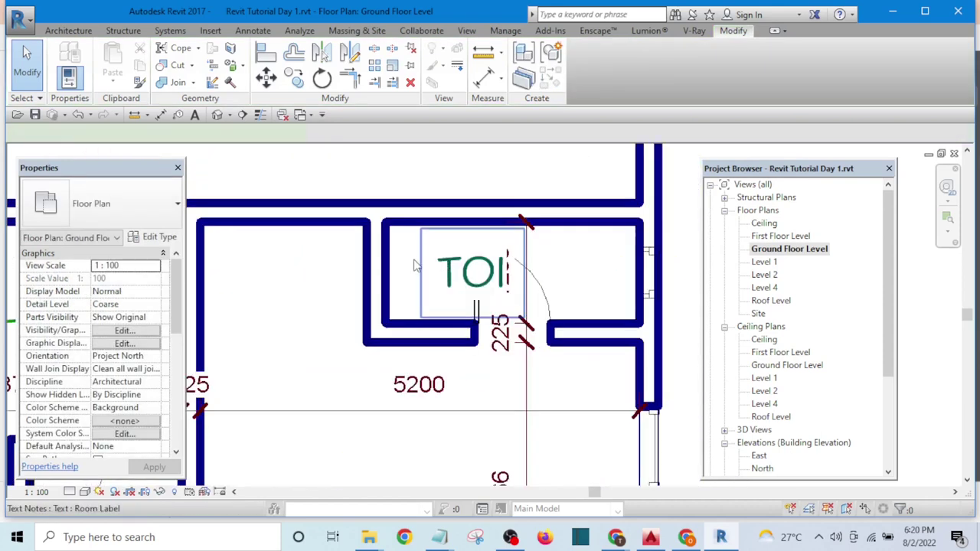
left_click(413, 265)
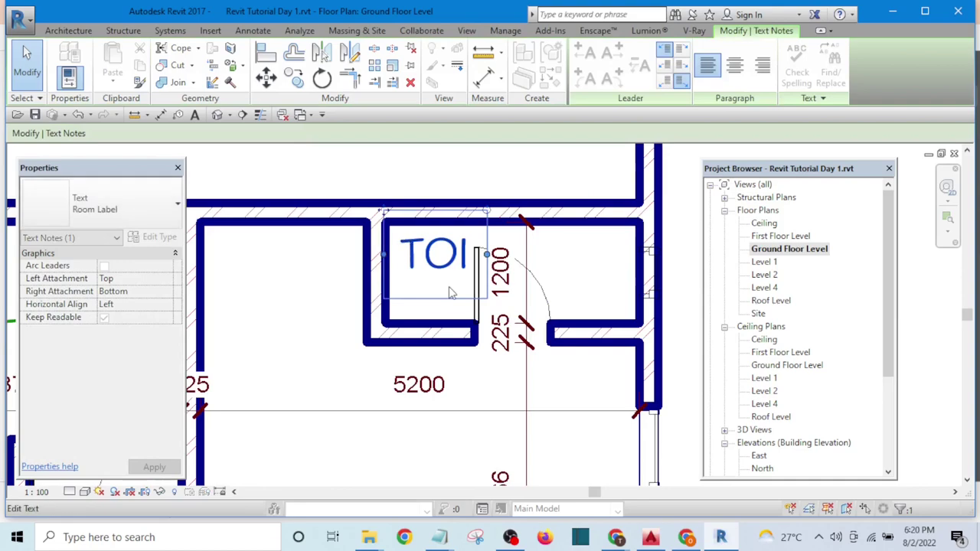
scroll(655, 286, "down", 3)
key("Escape")
scroll(640, 280, "down", 4)
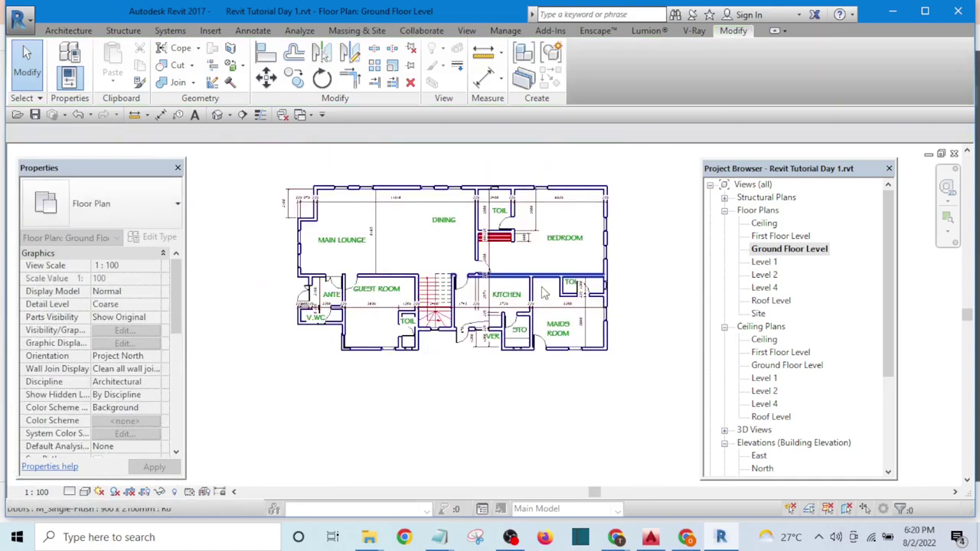
scroll(380, 327, "up", 1)
scroll(381, 337, "up", 3)
scroll(398, 345, "down", 2)
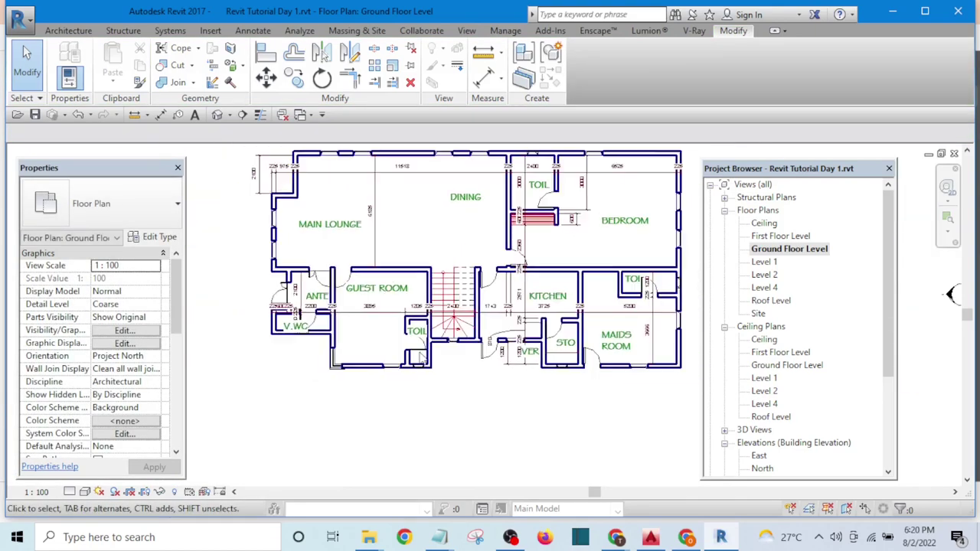
scroll(528, 406, "up", 5)
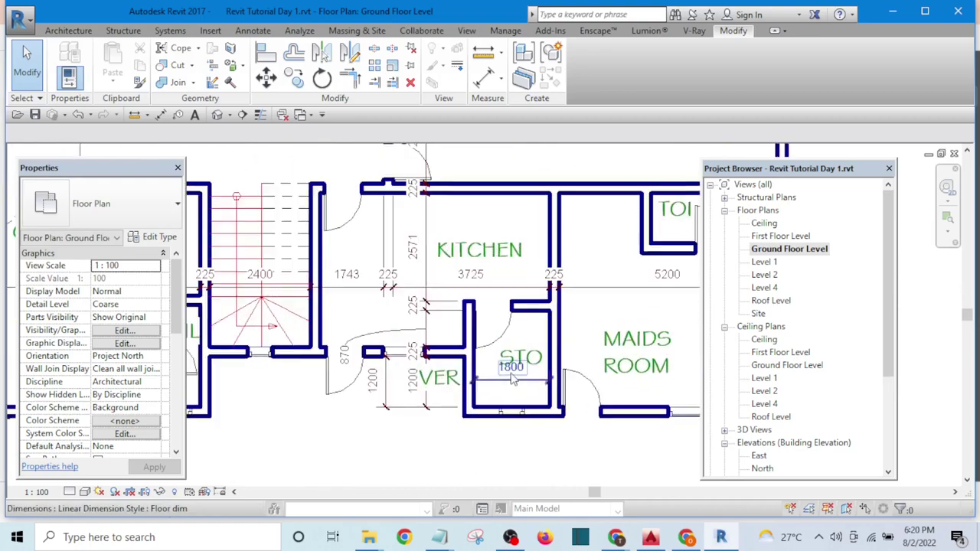
Check the 1800 dimension under STO and zoom out to the whole Ground Floor plan.
left_click(492, 387)
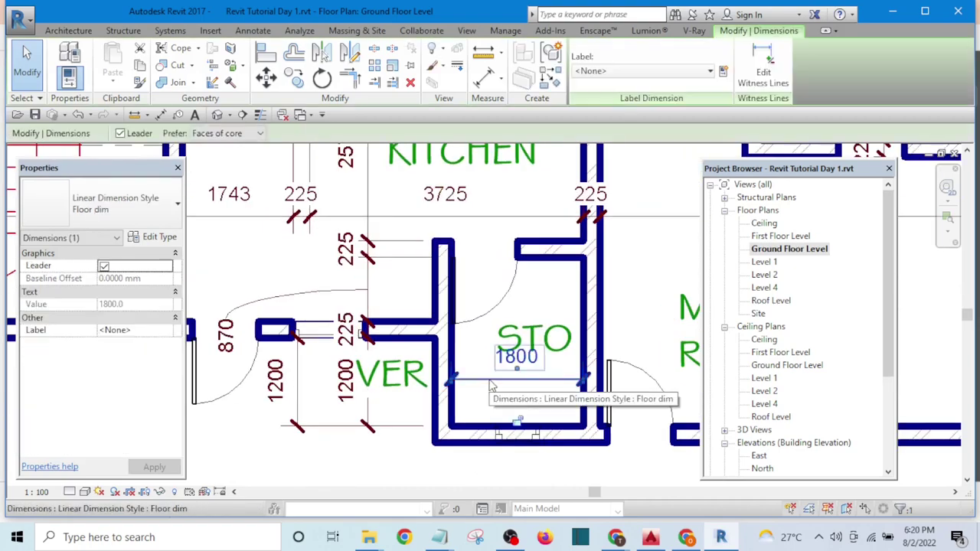
key("Escape")
scroll(492, 385, "down", 4)
scroll(539, 413, "up", 2)
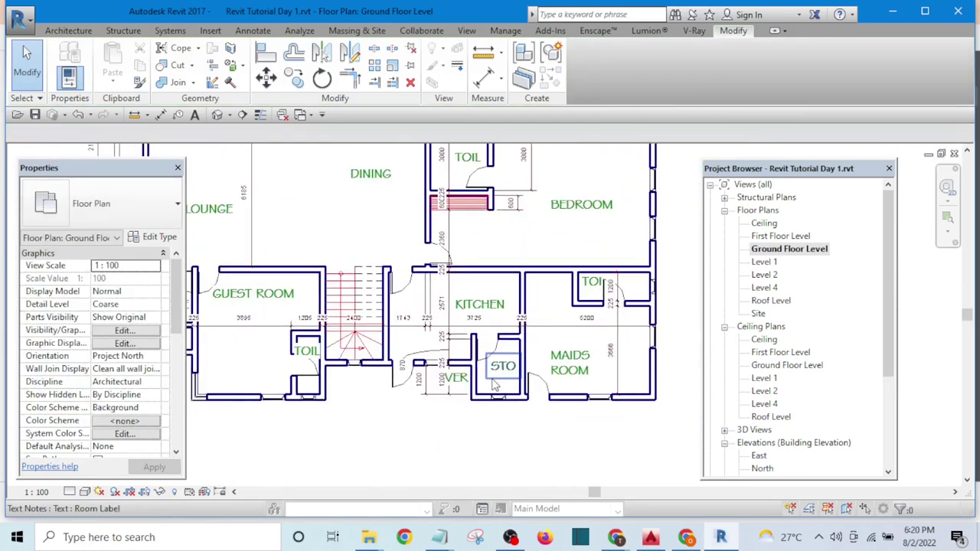
scroll(541, 414, "down", 4)
scroll(493, 388, "up", 5)
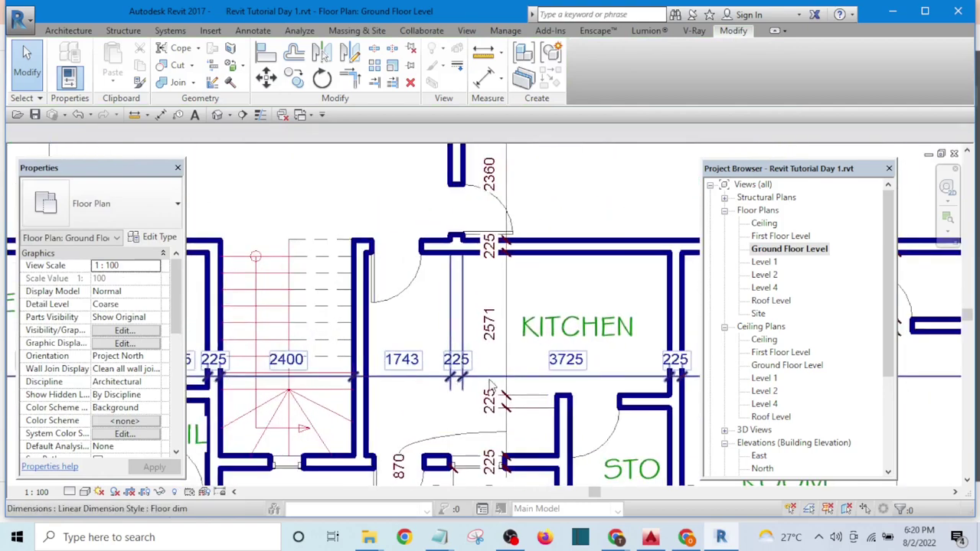
scroll(493, 389, "down", 1)
scroll(494, 389, "down", 3)
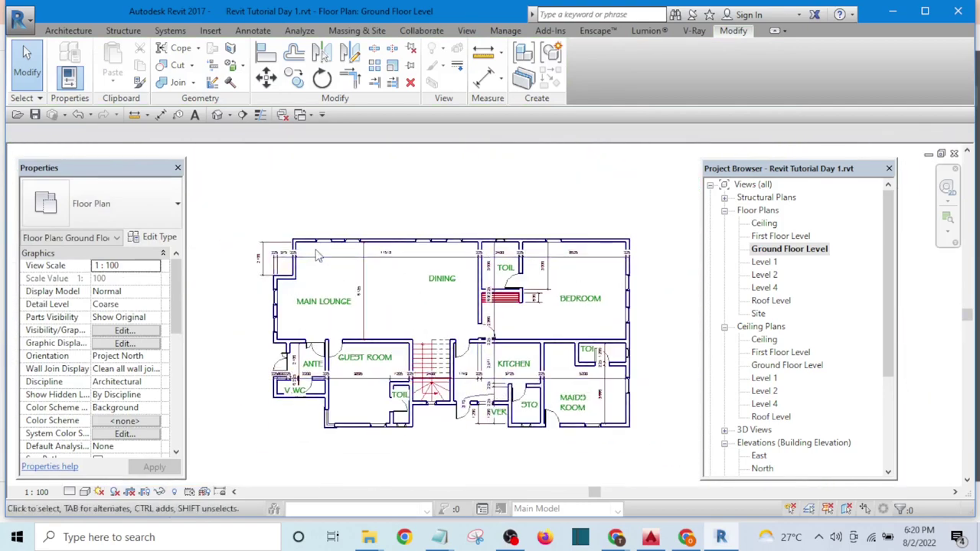
scroll(388, 330, "up", 1)
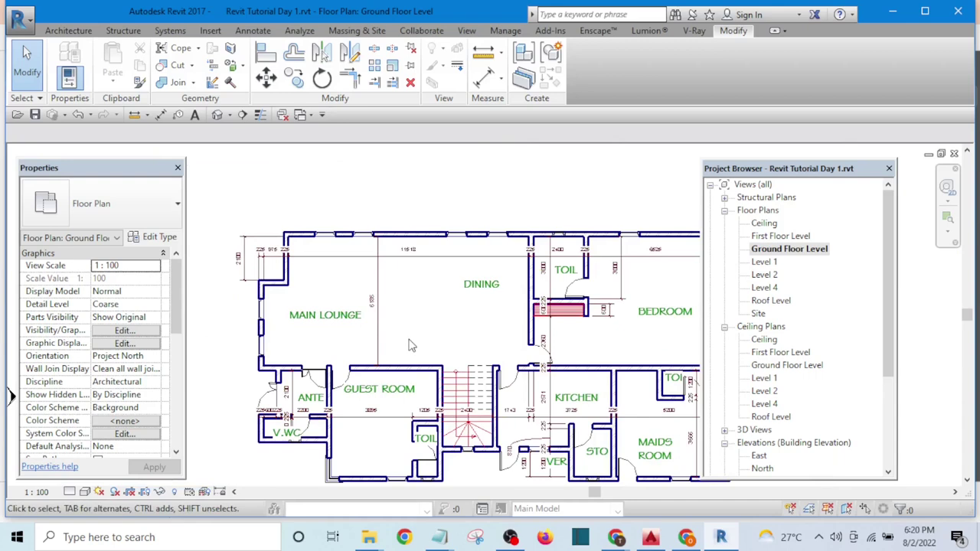
scroll(413, 302, "down", 2)
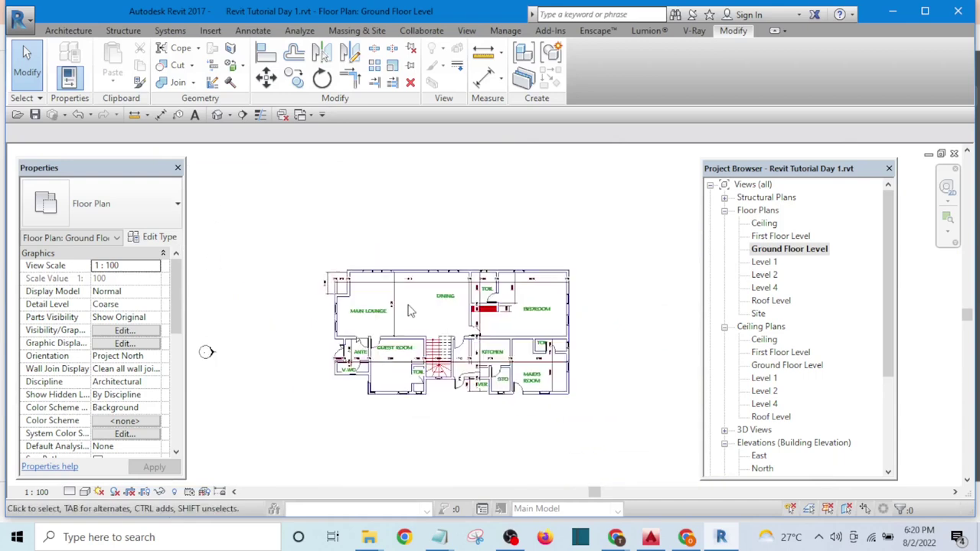
scroll(449, 353, "up", 4)
scroll(452, 346, "down", 2)
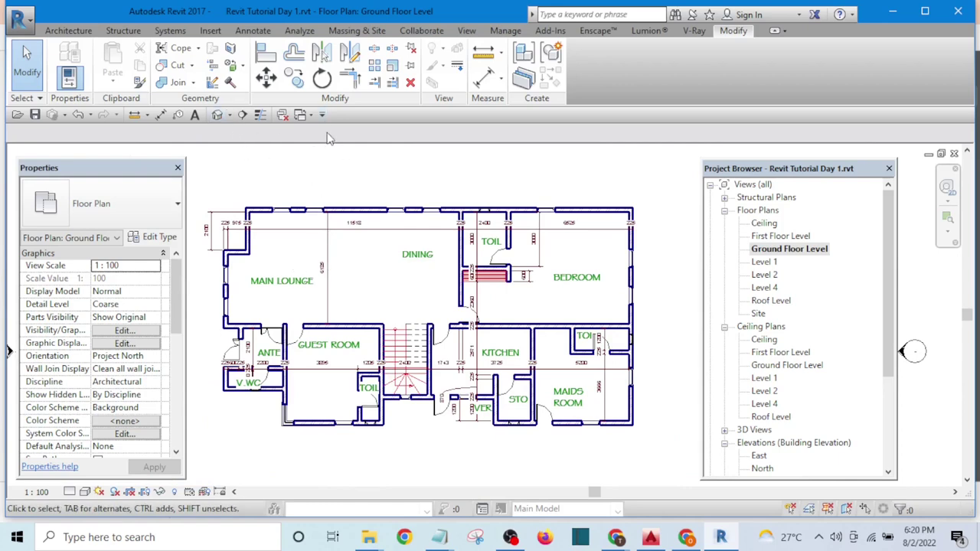
left_click(311, 116)
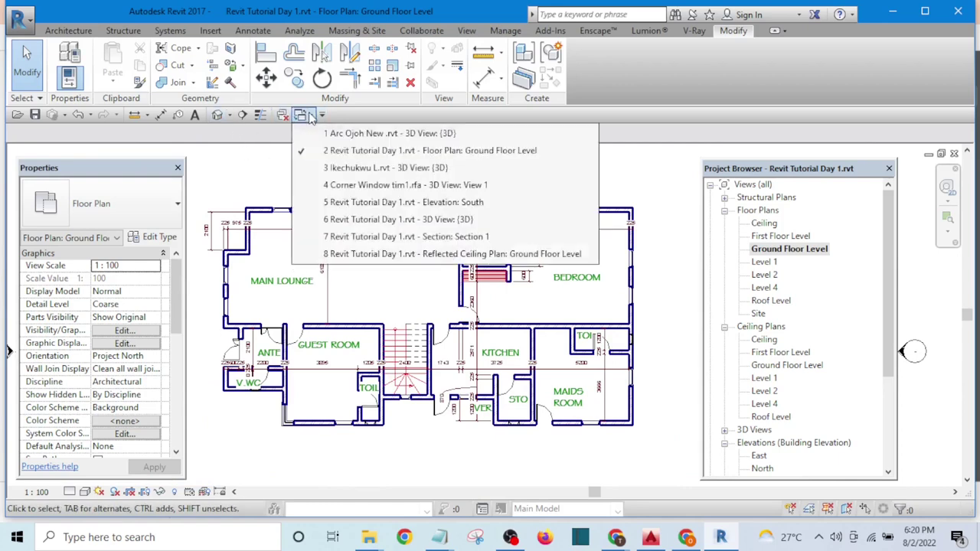
left_click(300, 116)
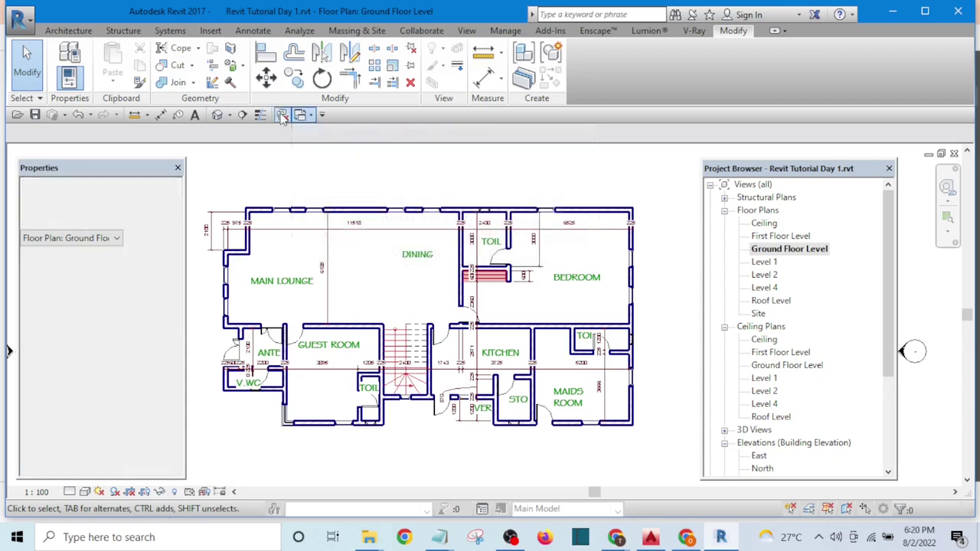
left_click(309, 116)
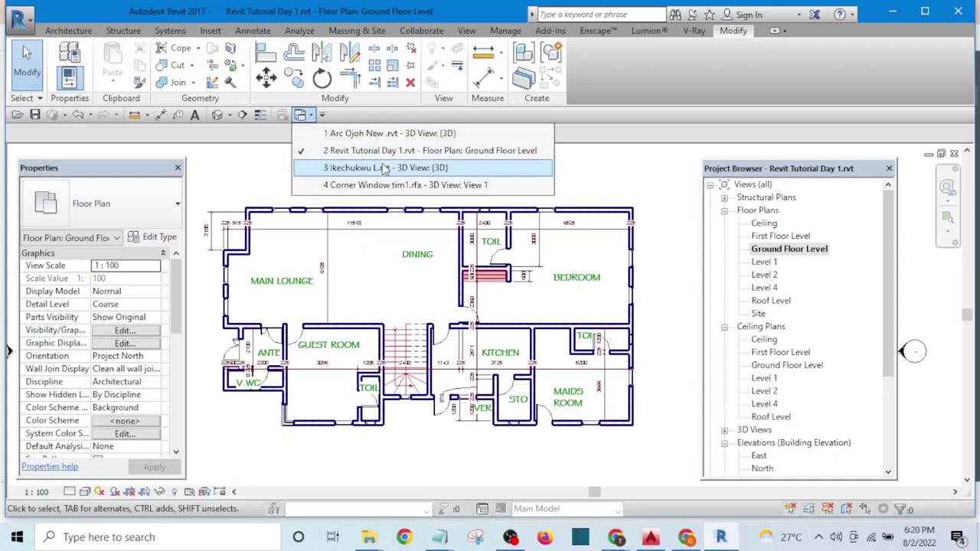
left_click(372, 168)
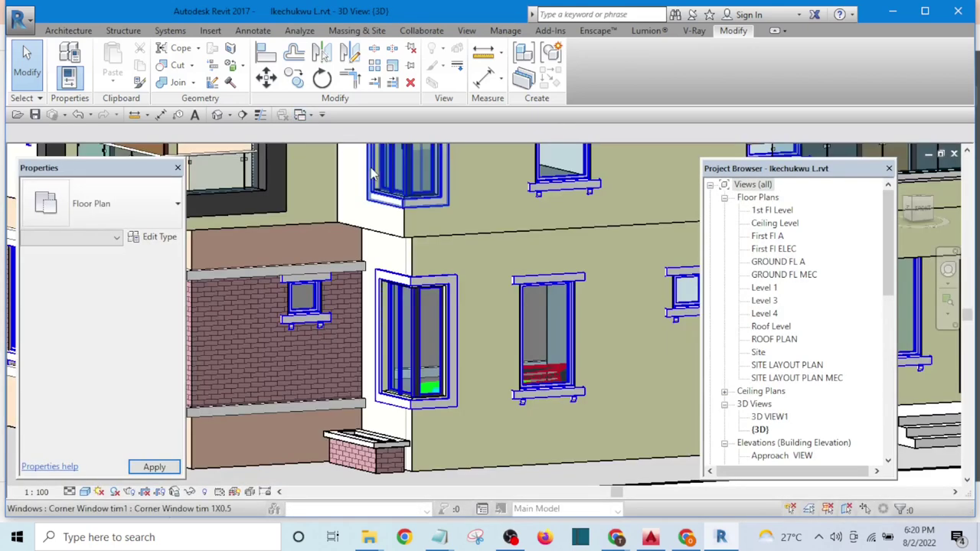
double_click(774, 261)
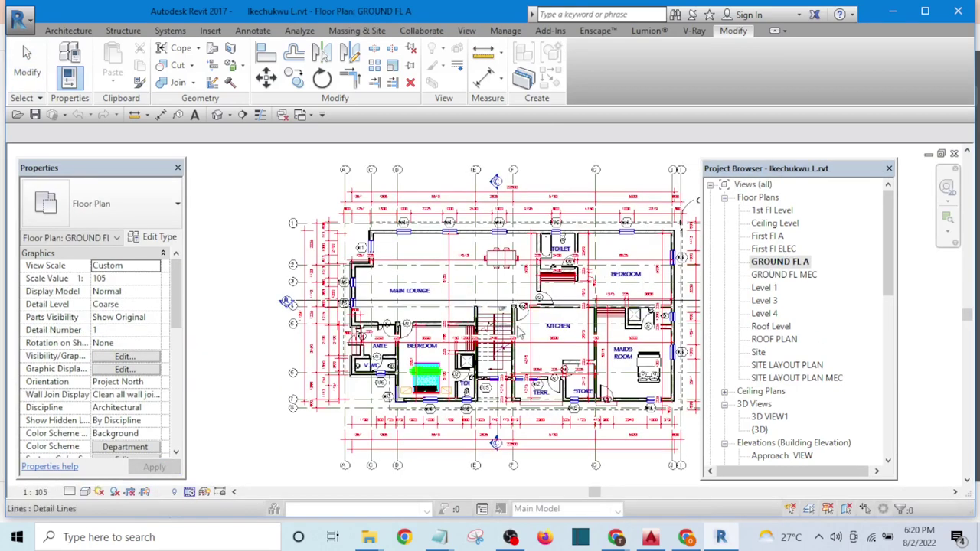
Select the bedroom bed, dining table, bathtub, WC and sink in GROUND FL A.
scroll(507, 322, "up", 5)
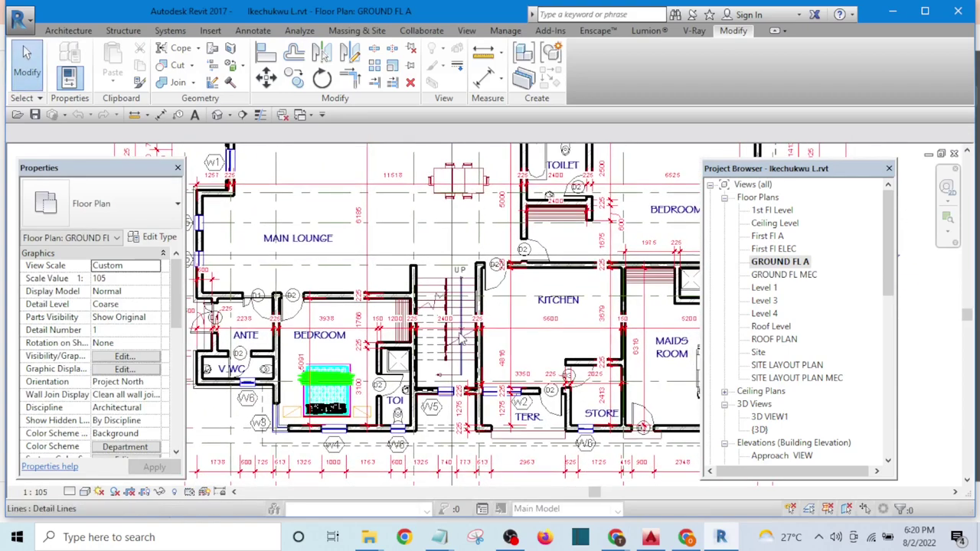
scroll(444, 341, "down", 2)
scroll(365, 373, "up", 2)
scroll(363, 371, "down", 2)
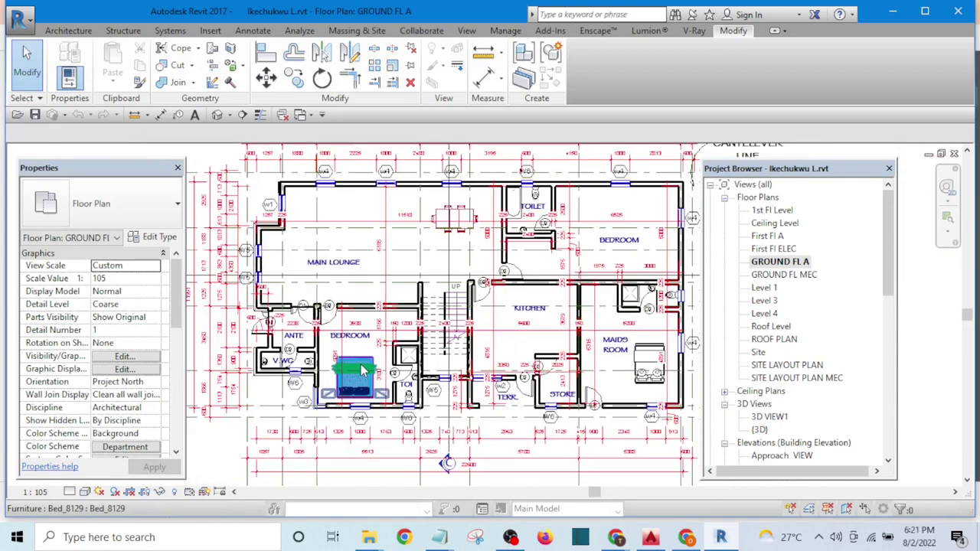
scroll(364, 371, "down", 1)
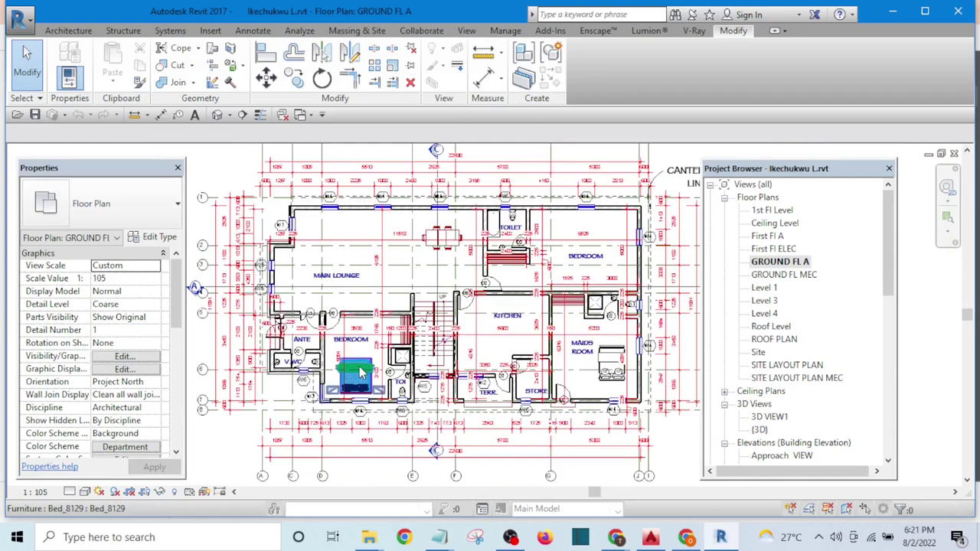
left_click(359, 371)
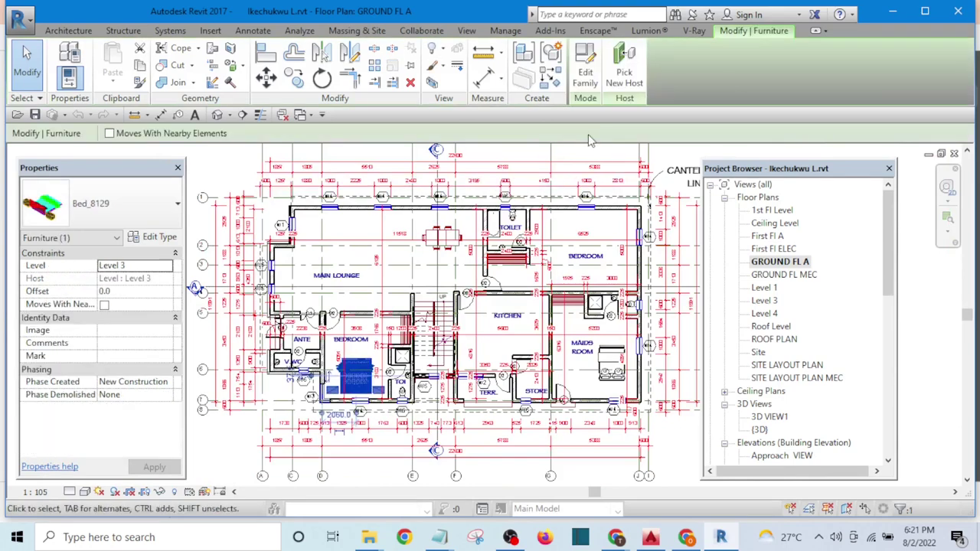
scroll(574, 233, "down", 2)
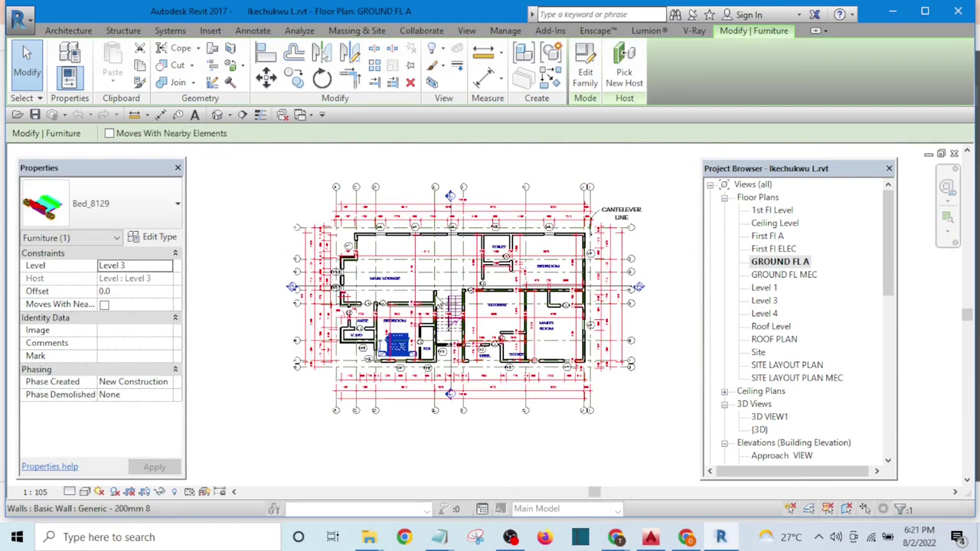
scroll(457, 241, "up", 3)
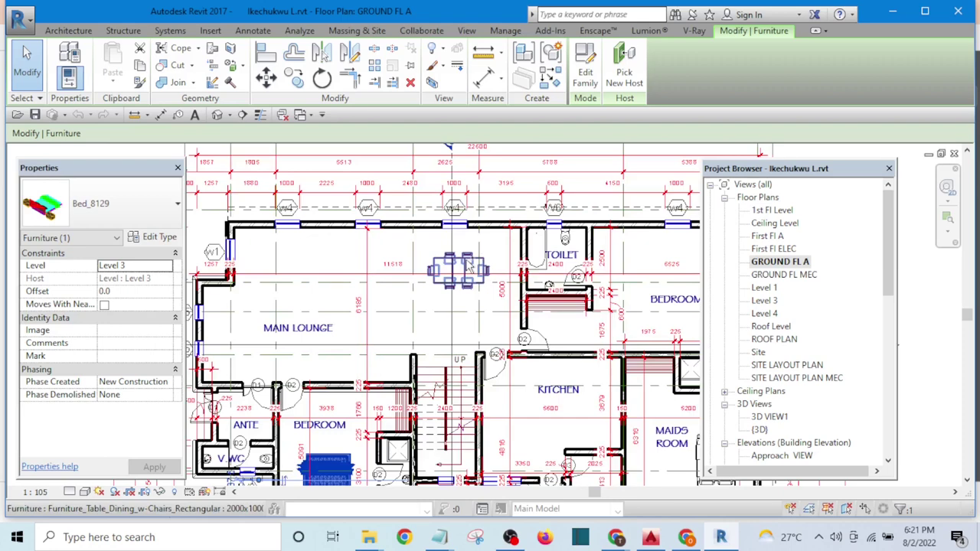
left_click(468, 264, "ctrl")
scroll(468, 264, "up", 2)
left_click(536, 247, "ctrl")
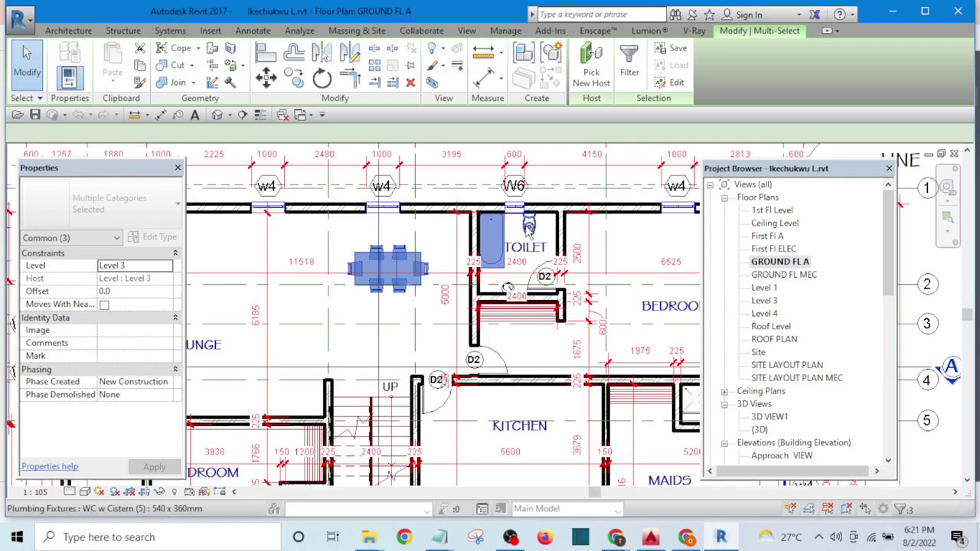
left_click(529, 228, "ctrl")
scroll(505, 235, "up", 2)
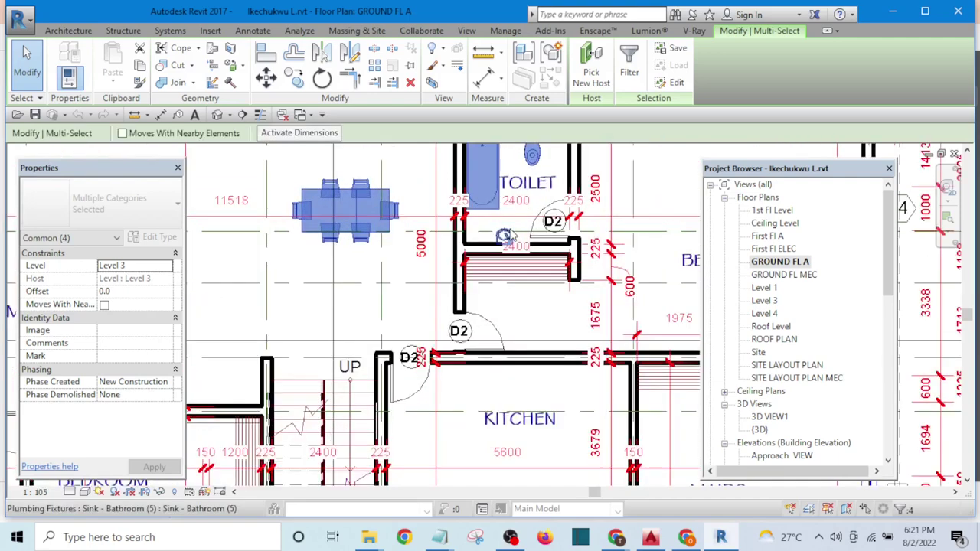
left_click(505, 236, "ctrl")
scroll(505, 237, "down", 3)
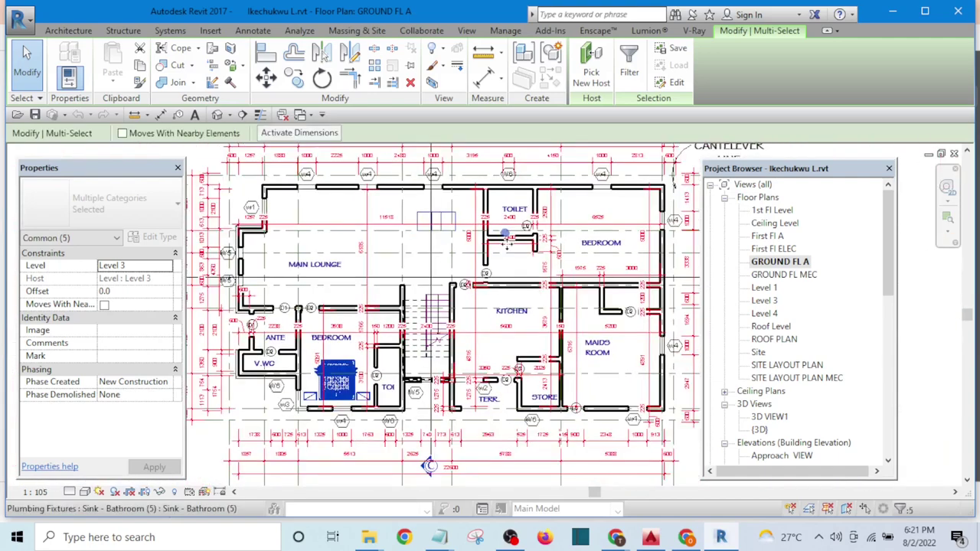
Add the maids room bed, the shower tray and one more fixture to the selection.
left_click(637, 356, "ctrl")
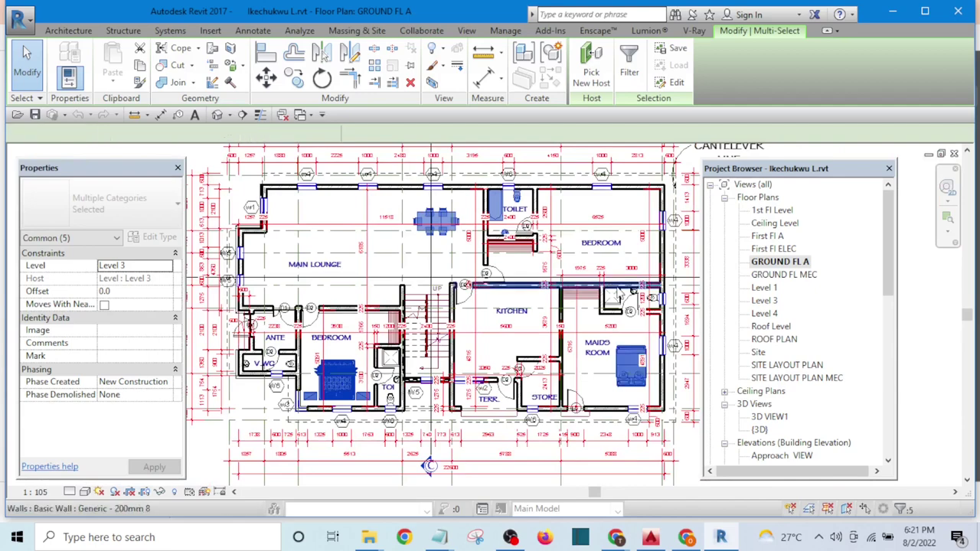
scroll(622, 307, "up", 3)
left_click(621, 307, "ctrl")
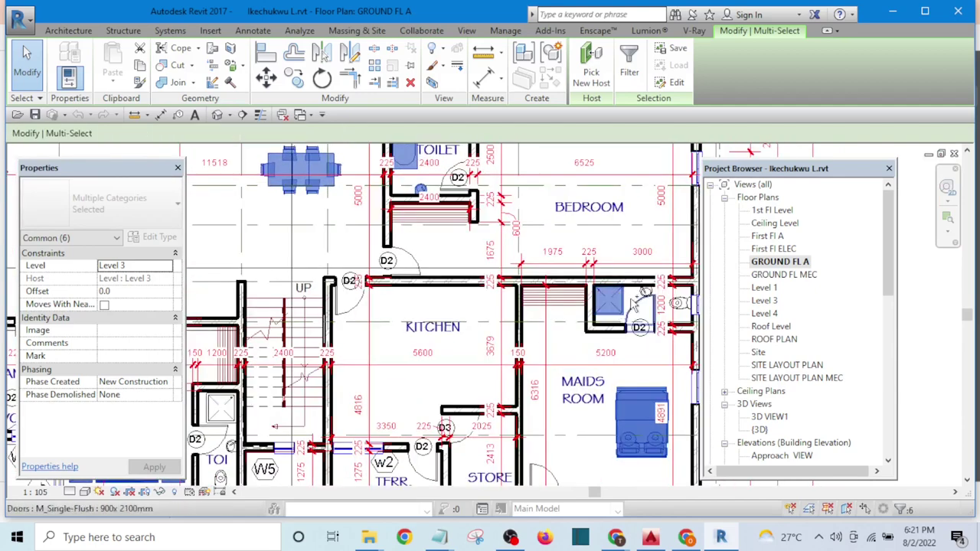
scroll(637, 295, "up", 3)
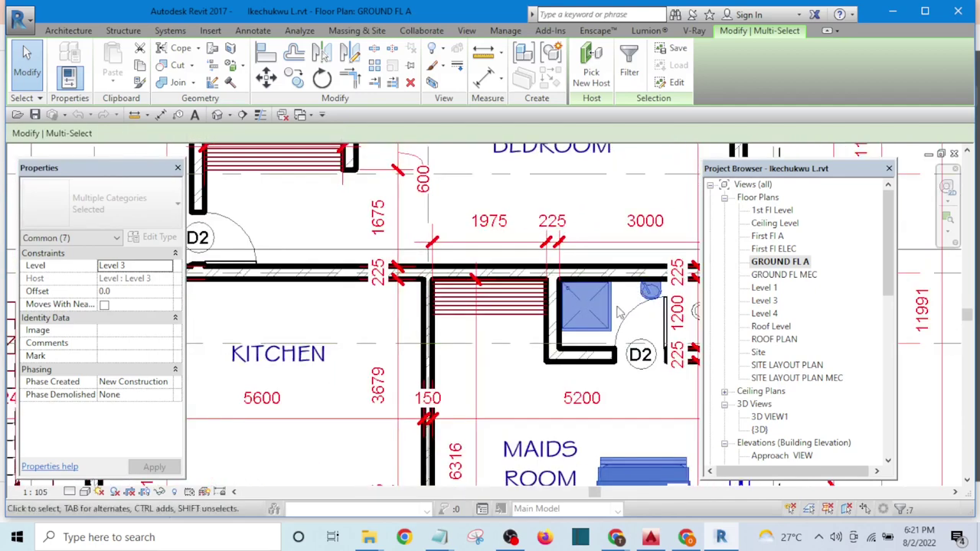
scroll(649, 291, "down", 5)
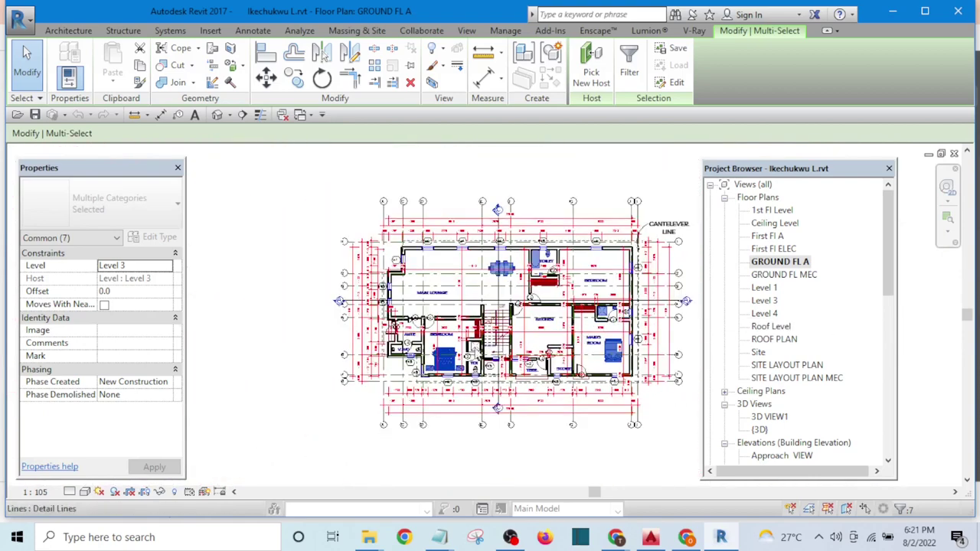
scroll(421, 360, "up", 5)
left_click(370, 356, "ctrl")
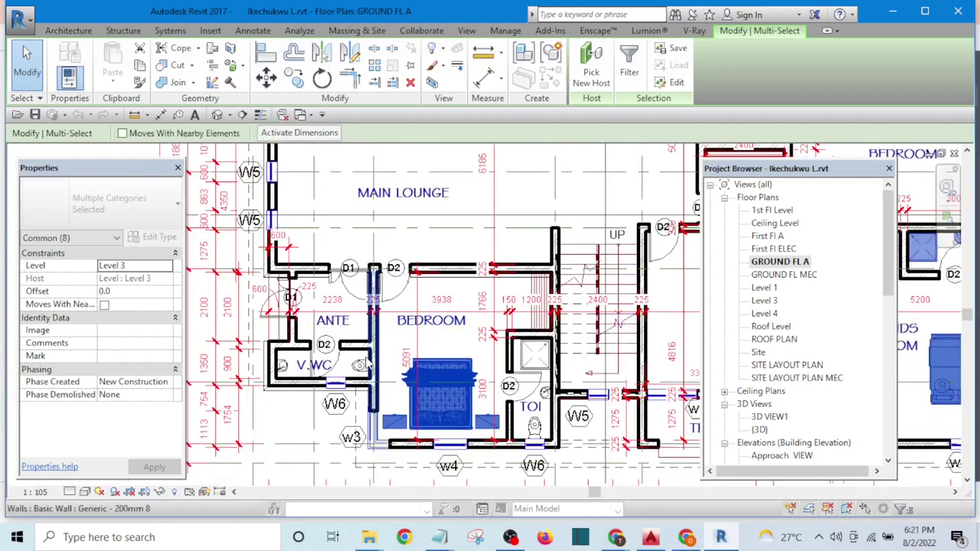
scroll(421, 321, "down", 3)
scroll(499, 356, "up", 2)
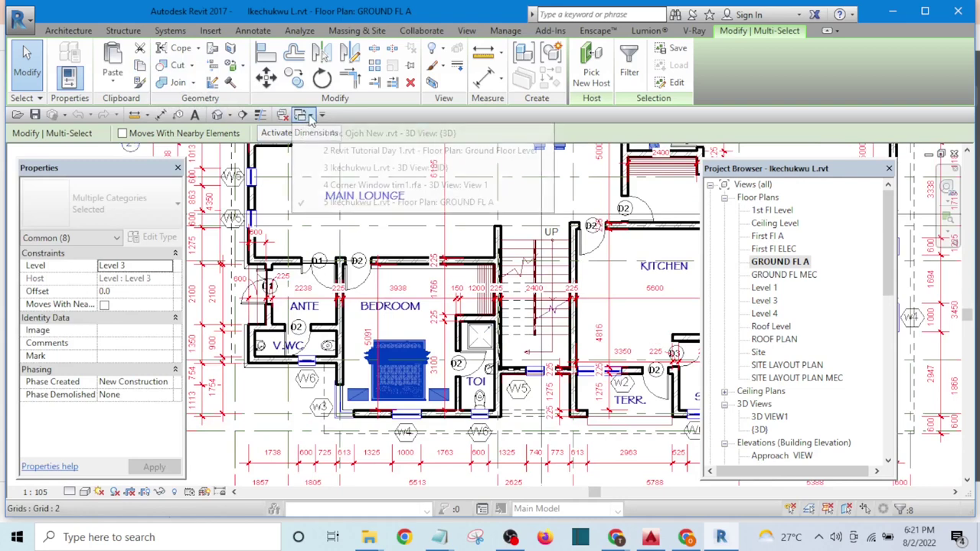
Close the other inactive views from the Switch Windows list.
left_click(310, 116)
left_click(285, 115)
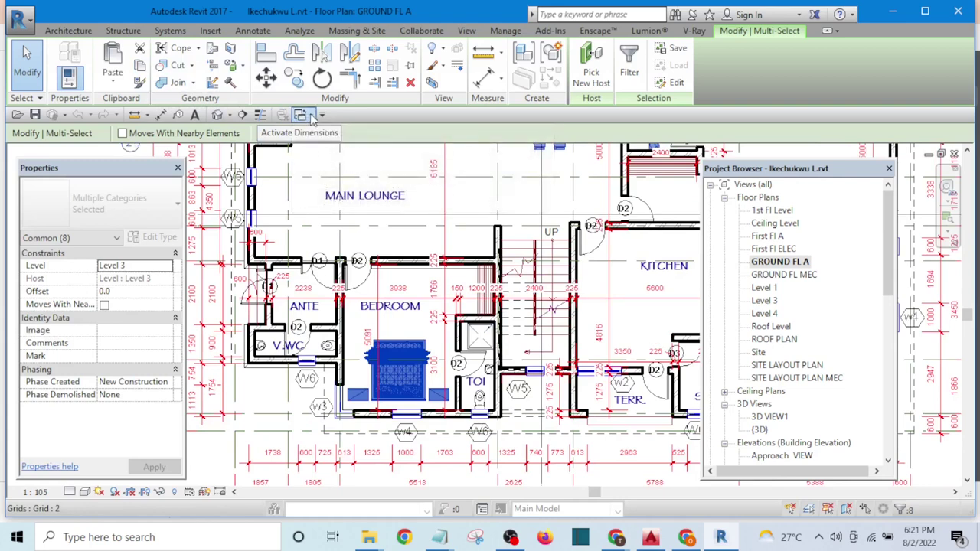
left_click(312, 116)
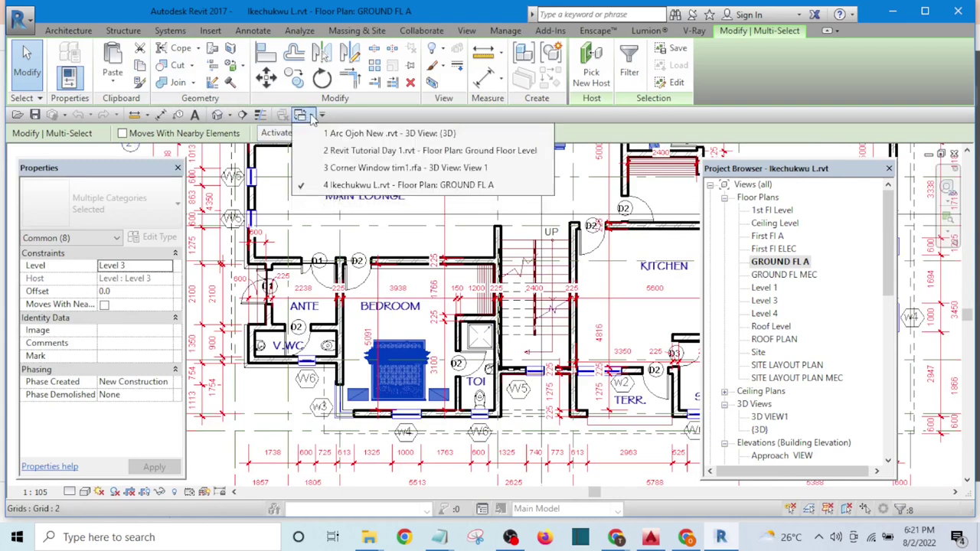
Paste the copied furniture and fixtures into Revit Tutorial Day 1's Ground Floor Level, accepting the duplicate types.
left_click(373, 151)
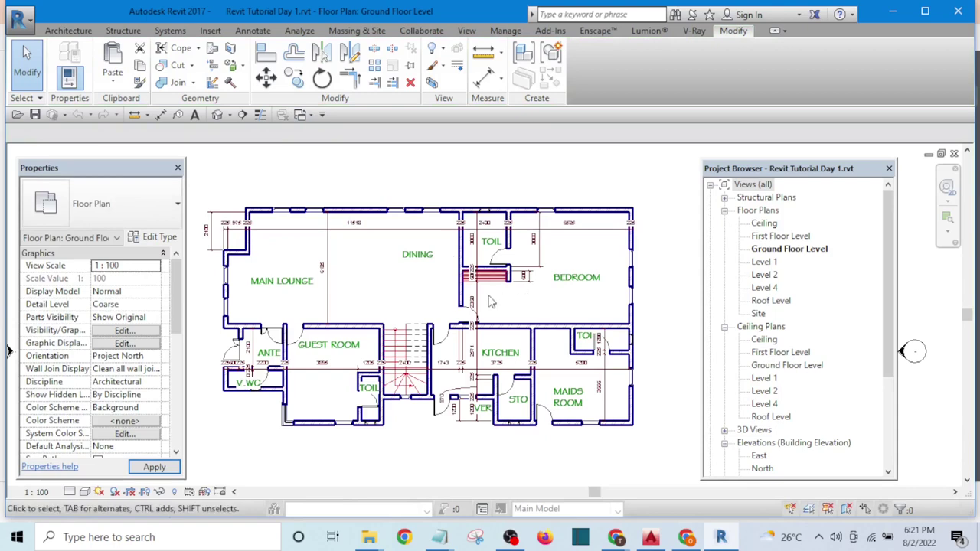
scroll(490, 302, "down", 5)
scroll(548, 292, "up", 2)
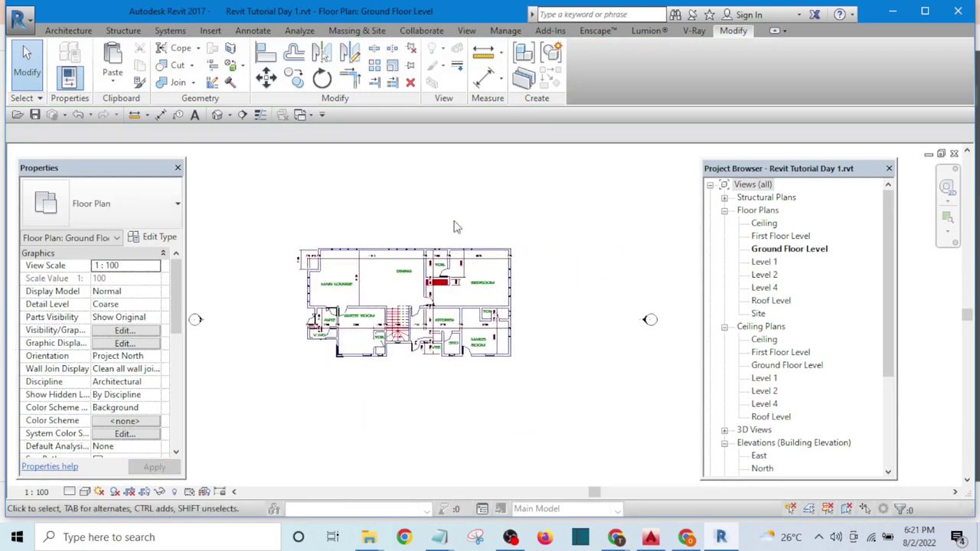
left_click(113, 56)
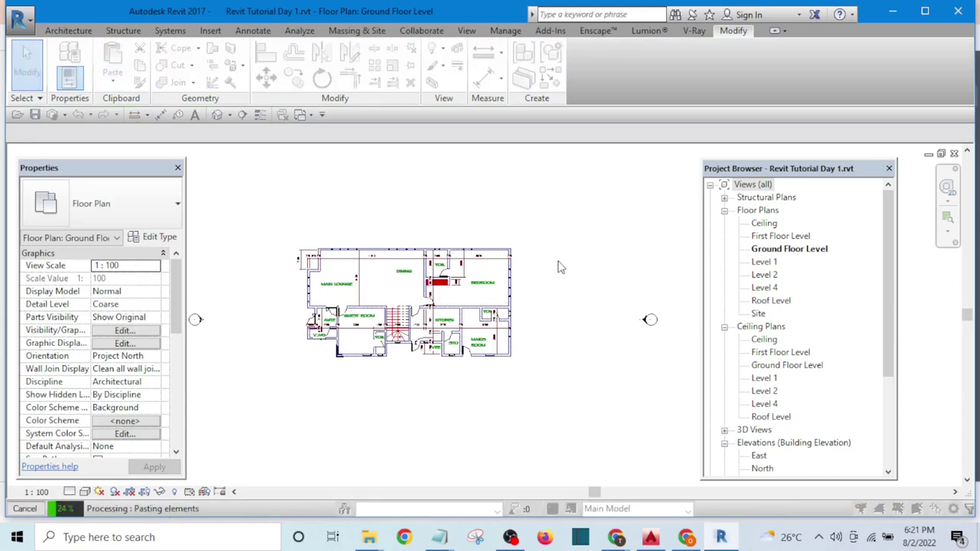
left_click(529, 329)
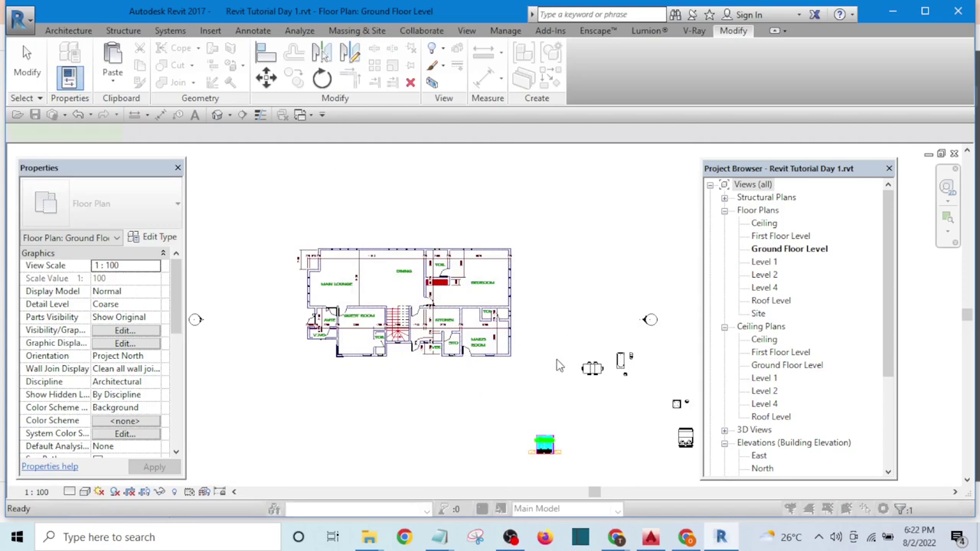
Move the pasted dining table into the DINING room and turn it to run vertically.
left_click(569, 278)
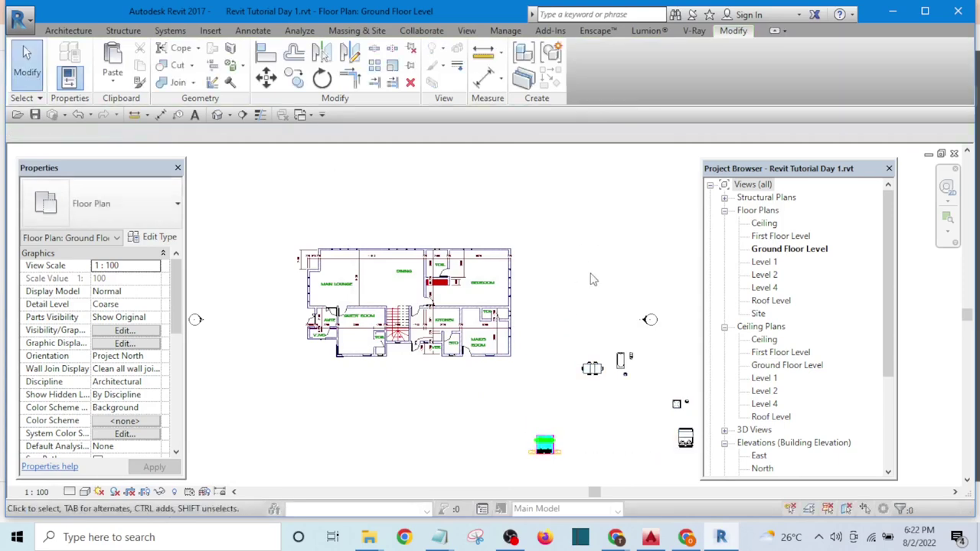
scroll(593, 369, "up", 3)
left_click(596, 367)
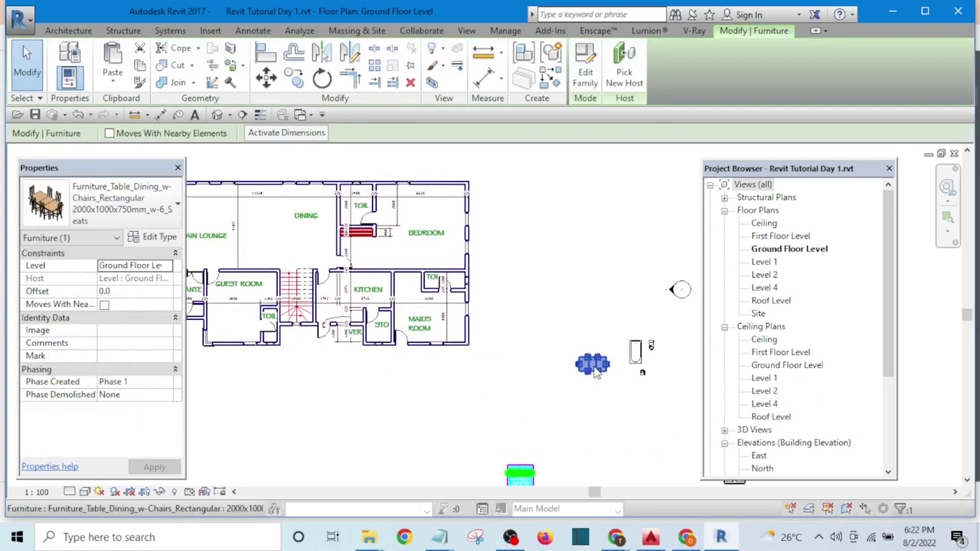
left_click_drag(291, 218, 314, 201)
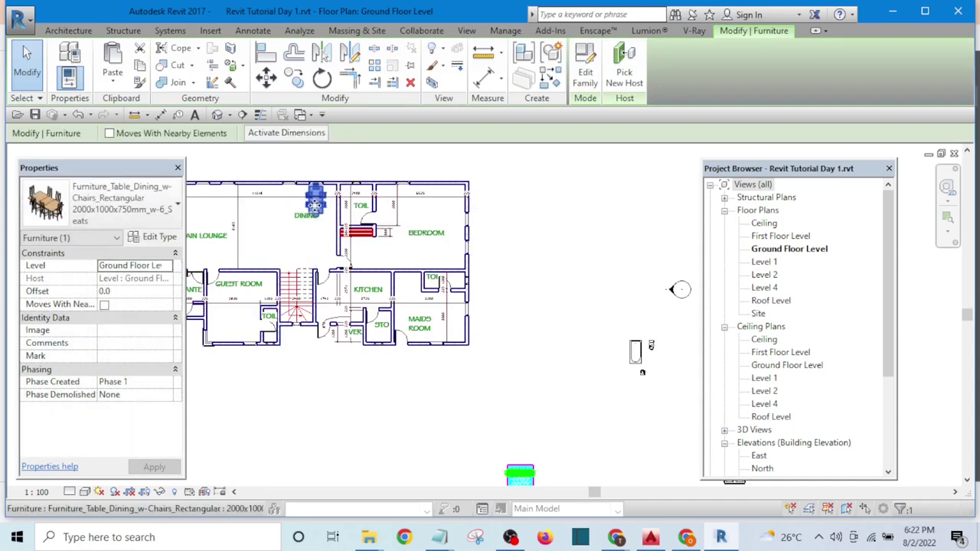
scroll(313, 200, "up", 3)
left_click_drag(314, 200, 328, 252)
key("space")
scroll(328, 251, "down", 1)
scroll(328, 251, "up", 2)
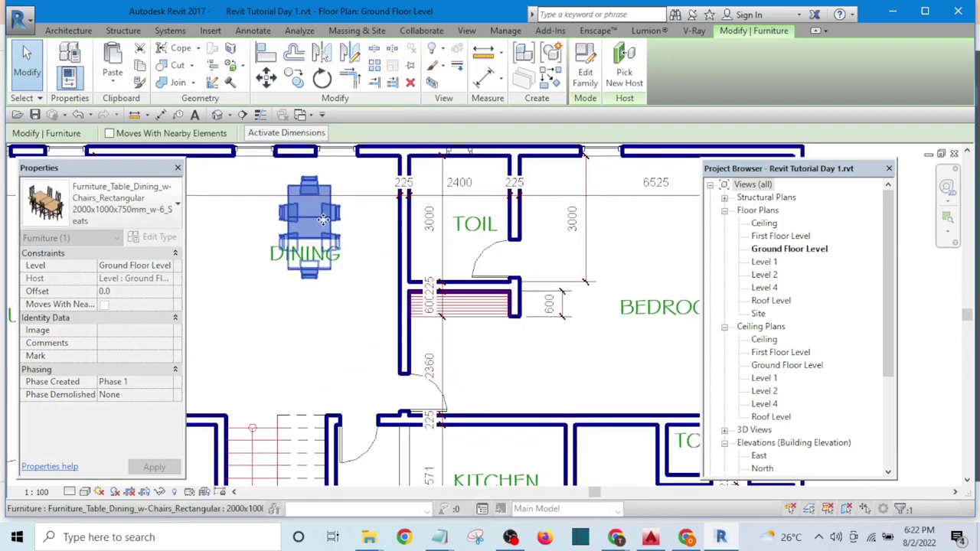
scroll(439, 224, "down", 4)
scroll(438, 225, "down", 2)
Move a pasted bed into the GUEST ROOM and fine-tune its position.
left_click_drag(383, 201, 540, 411)
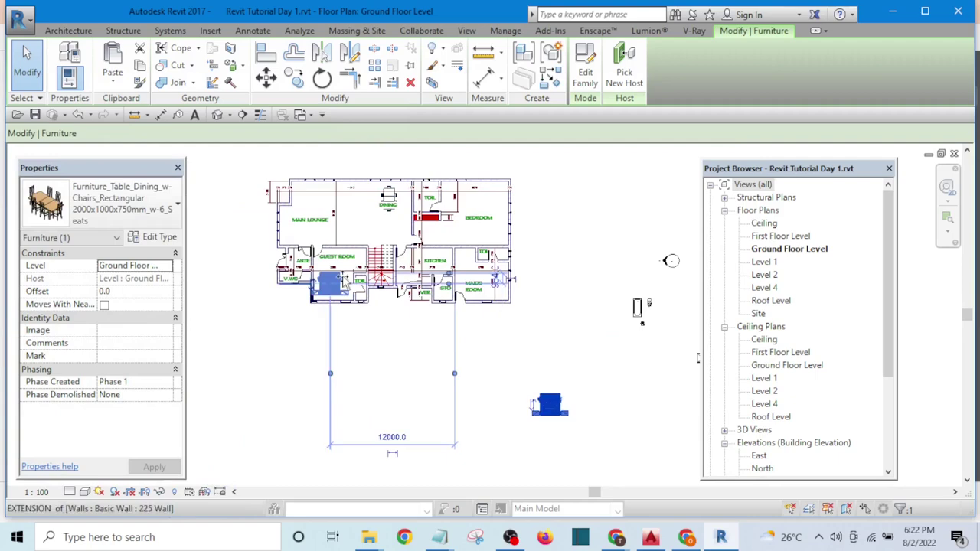
left_click(328, 291)
scroll(328, 291, "up", 5)
scroll(328, 300, "up", 1)
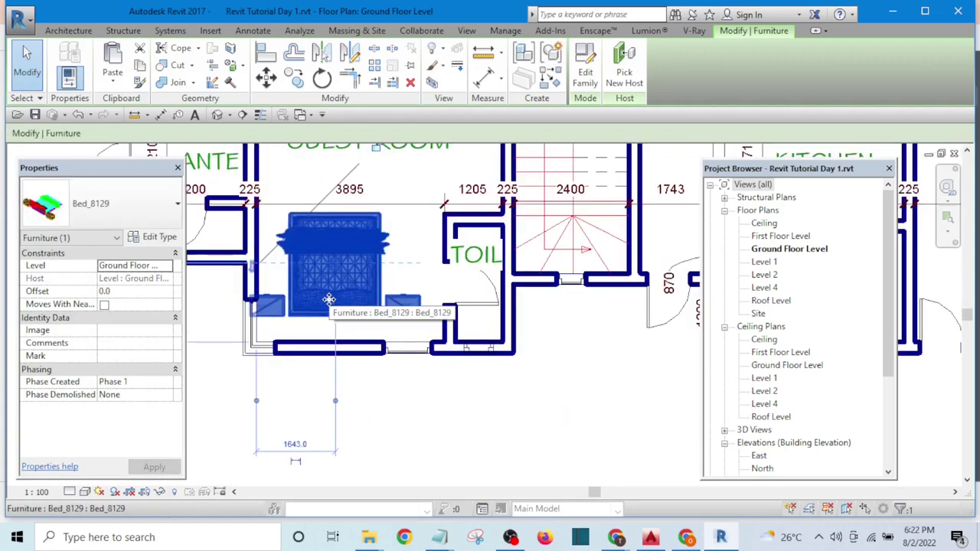
left_click_drag(328, 299, 331, 301)
left_click_drag(350, 332, 350, 332)
left_click(378, 411)
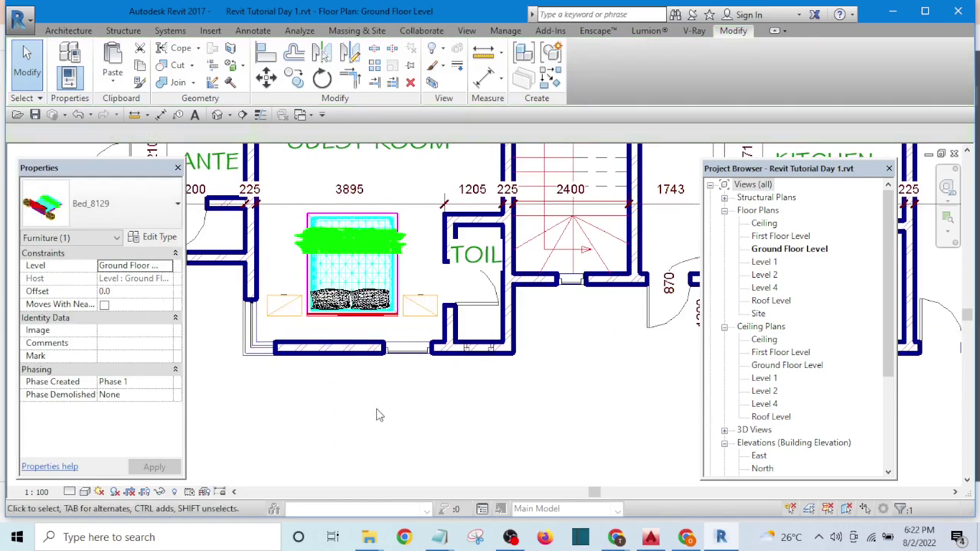
scroll(378, 411, "down", 5)
scroll(361, 355, "up", 2)
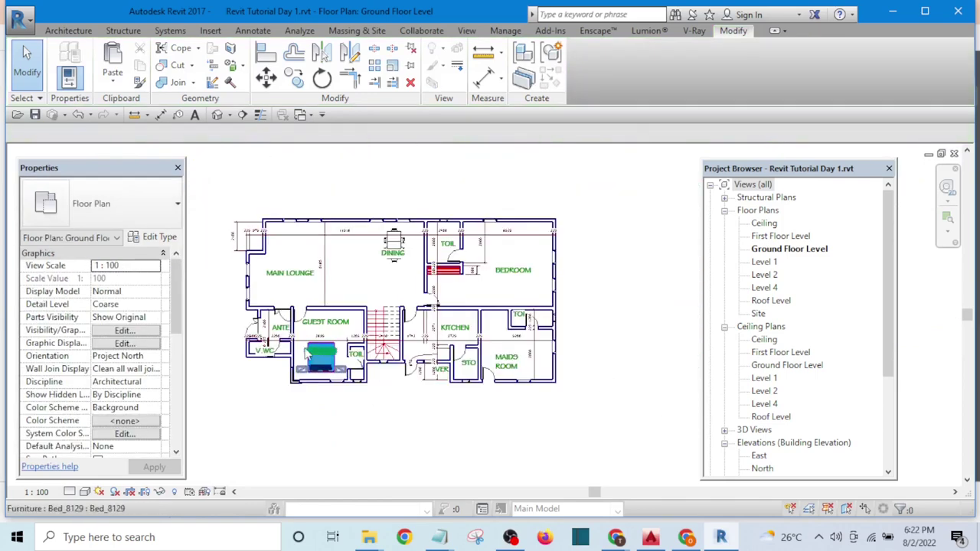
Move a bed into the BEDROOM, rotate it 180°, and push it against the upper wall.
left_click(312, 356)
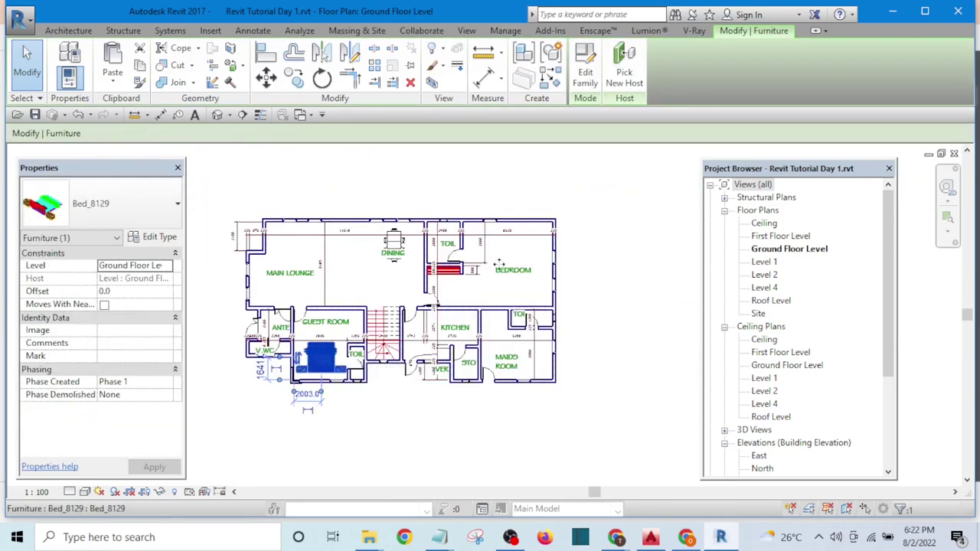
mouse_move(510, 246)
left_mouse_down()
mouse_move(519, 255)
mouse_move(517, 245)
left_mouse_up()
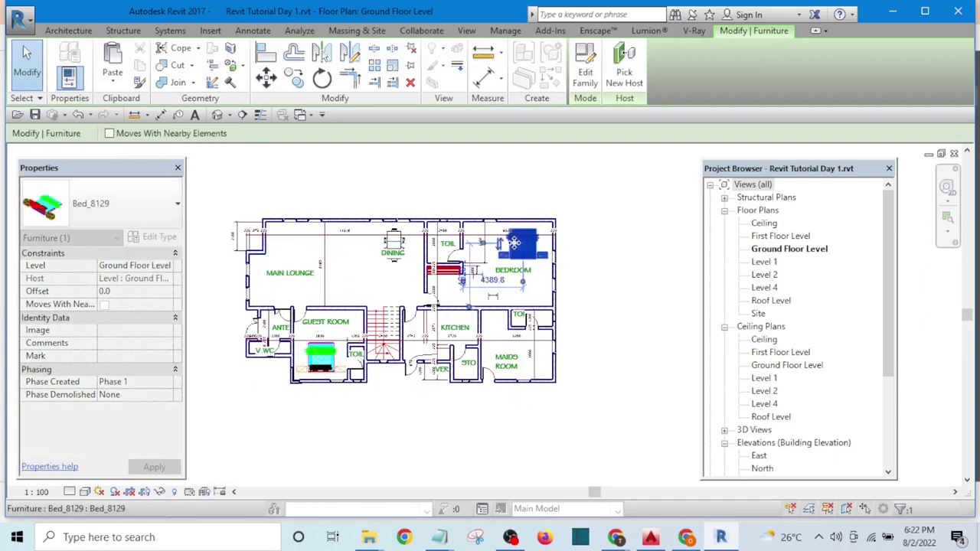
scroll(562, 250, "up", 5)
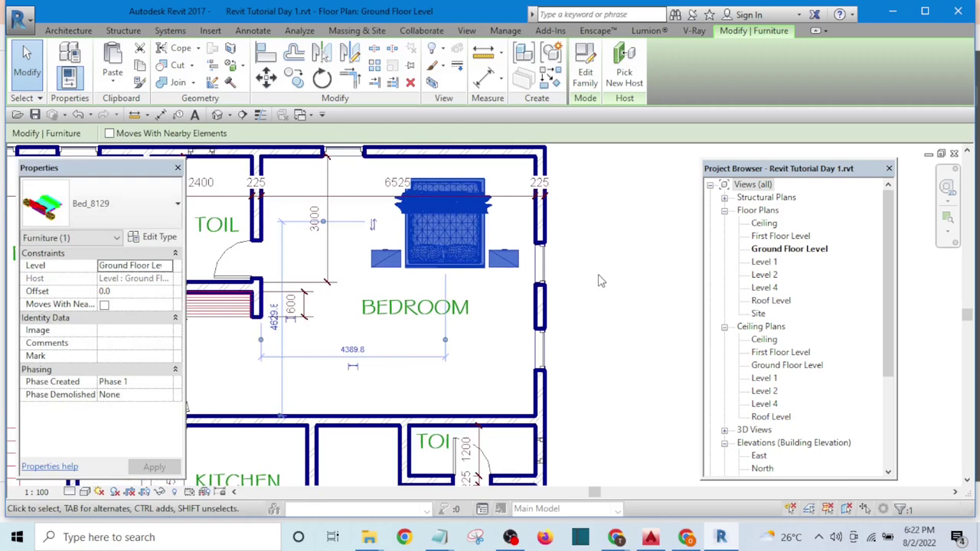
key("space")
key("space")
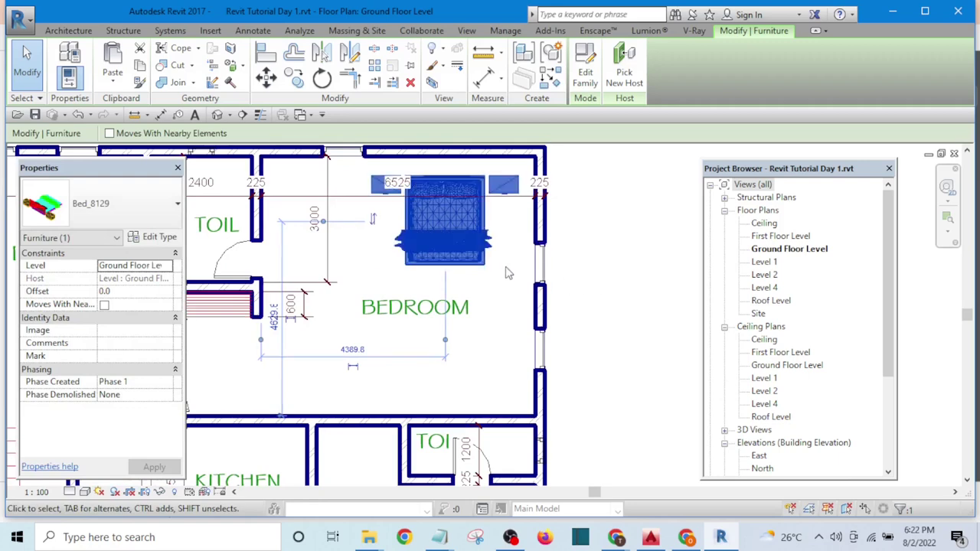
left_click_drag(418, 238, 373, 234)
left_click(610, 265)
scroll(600, 264, "down", 3)
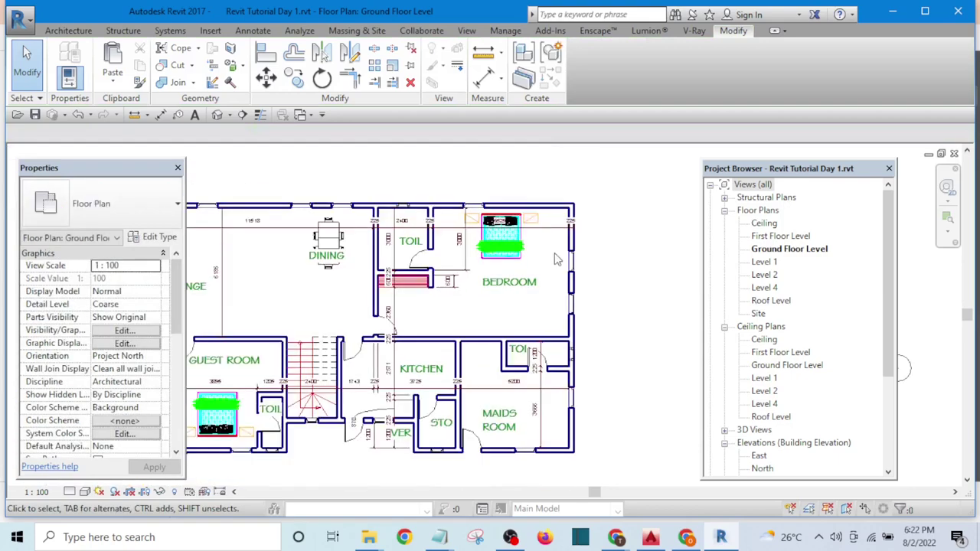
Move the double bed into the MAIDS ROOM, rotate it a quarter turn, and push it against the right wall.
scroll(536, 251, "up", 3)
scroll(475, 237, "down", 1)
scroll(443, 231, "down", 4)
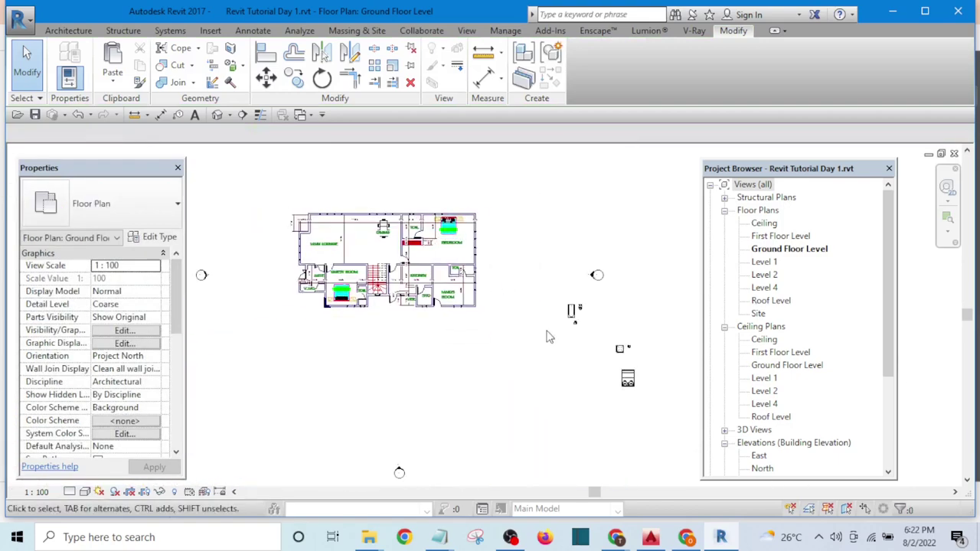
scroll(666, 424, "up", 1)
left_click_drag(670, 408, 420, 277)
scroll(424, 277, "up", 5)
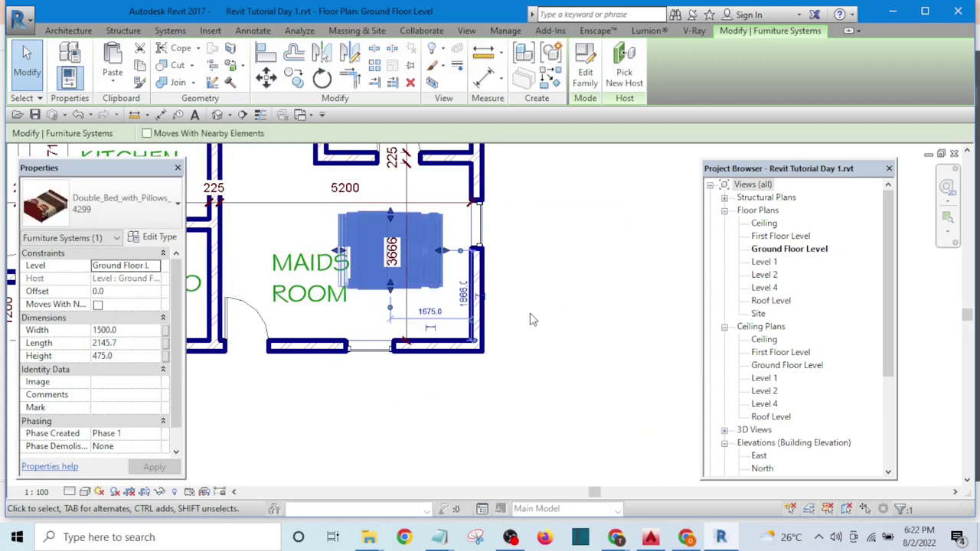
key("space")
scroll(420, 277, "up", 3)
key("Escape")
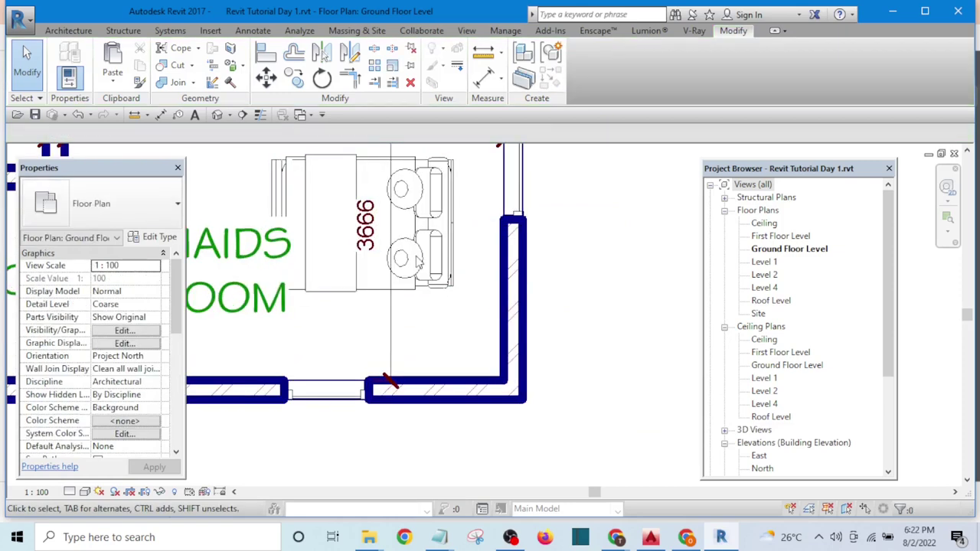
left_click(419, 264)
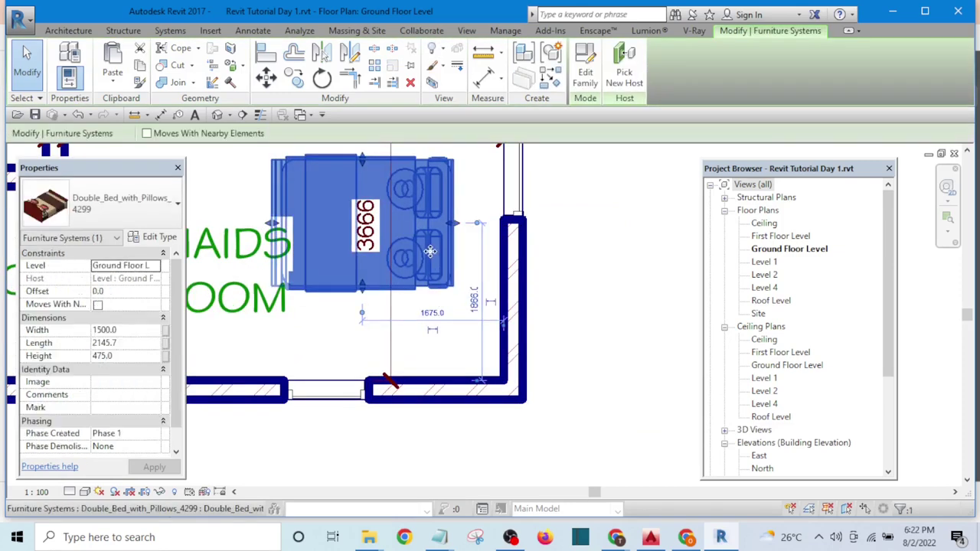
left_click_drag(429, 253, 459, 239)
scroll(405, 280, "down", 4)
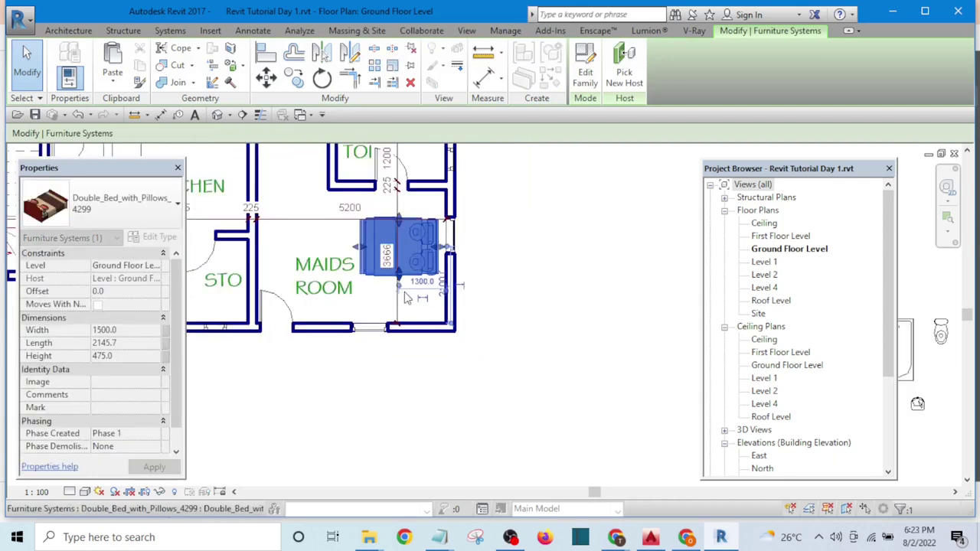
left_click(525, 286)
Slide the shower tray into the toilet against its wall.
scroll(505, 279, "down", 4)
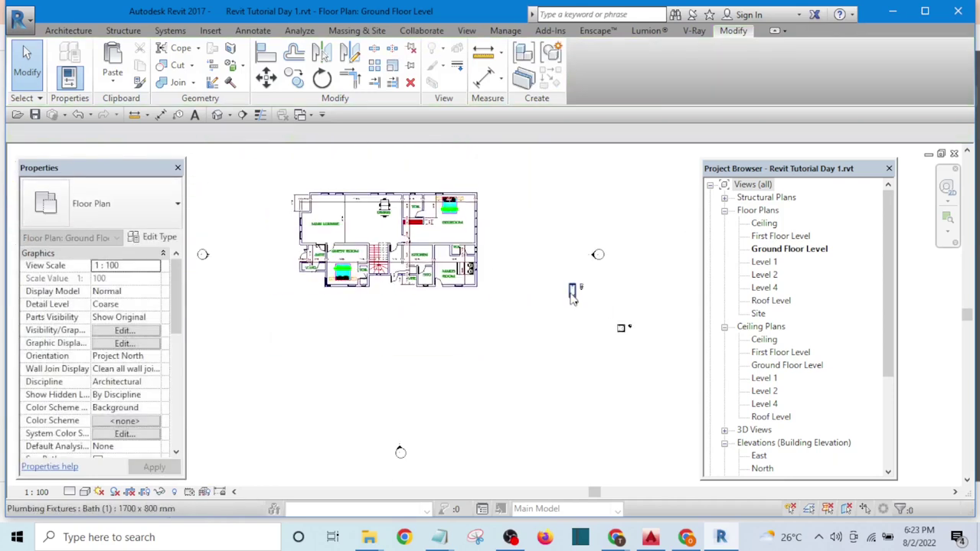
scroll(574, 300, "up", 2)
scroll(575, 305, "up", 2)
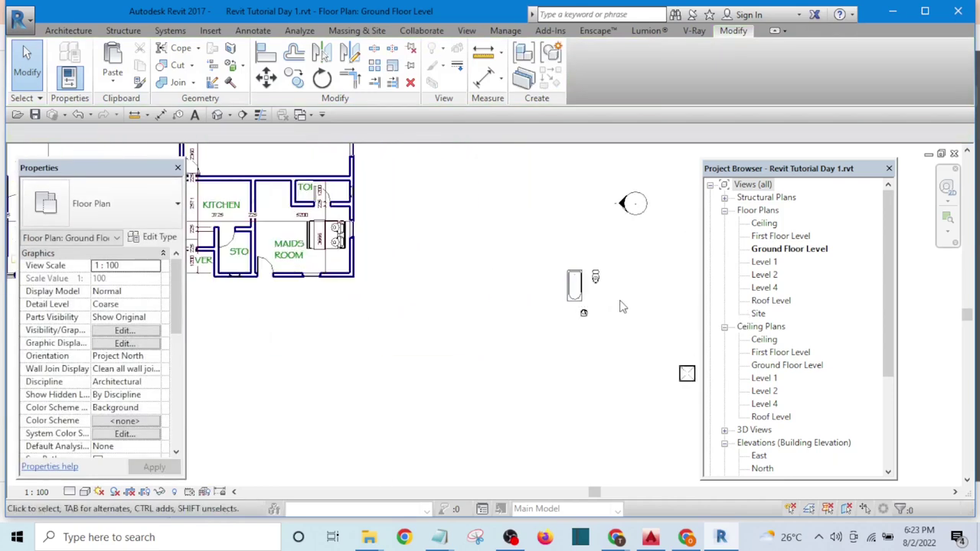
scroll(622, 306, "down", 3)
scroll(657, 339, "up", 2)
left_click_drag(660, 344, 672, 337)
scroll(459, 234, "up", 5)
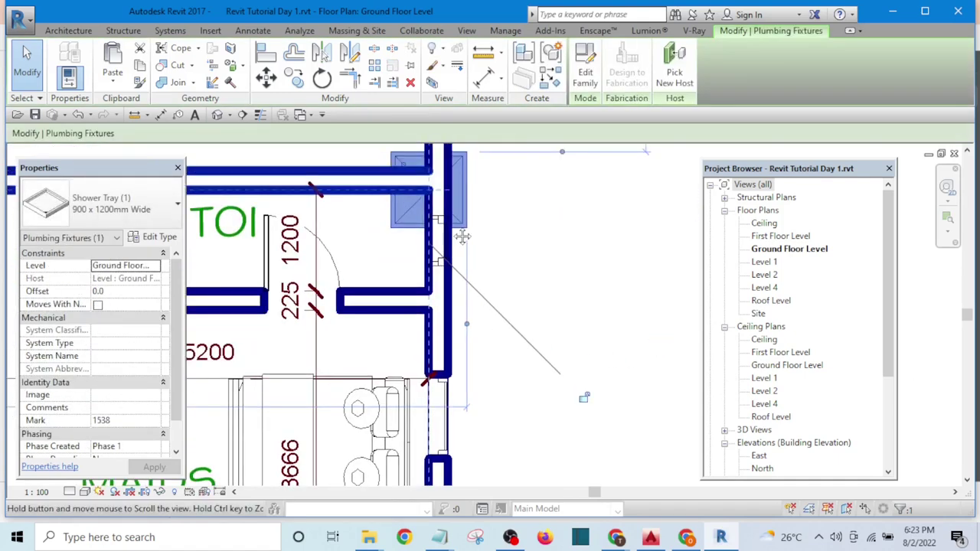
middle_click_drag(463, 237, 499, 310)
scroll(457, 292, "down", 2)
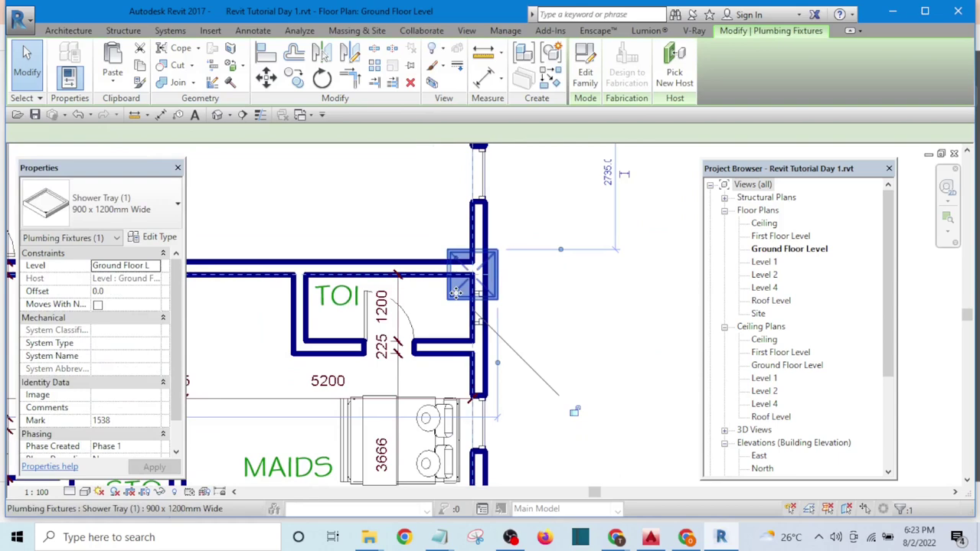
left_click_drag(456, 293, 315, 325)
left_click(583, 282)
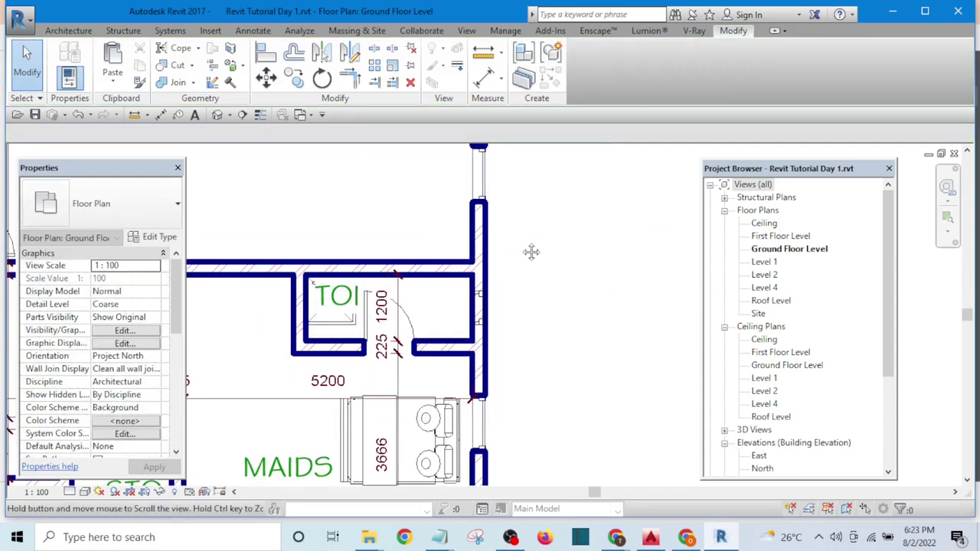
scroll(531, 252, "down", 3)
scroll(527, 293, "down", 2)
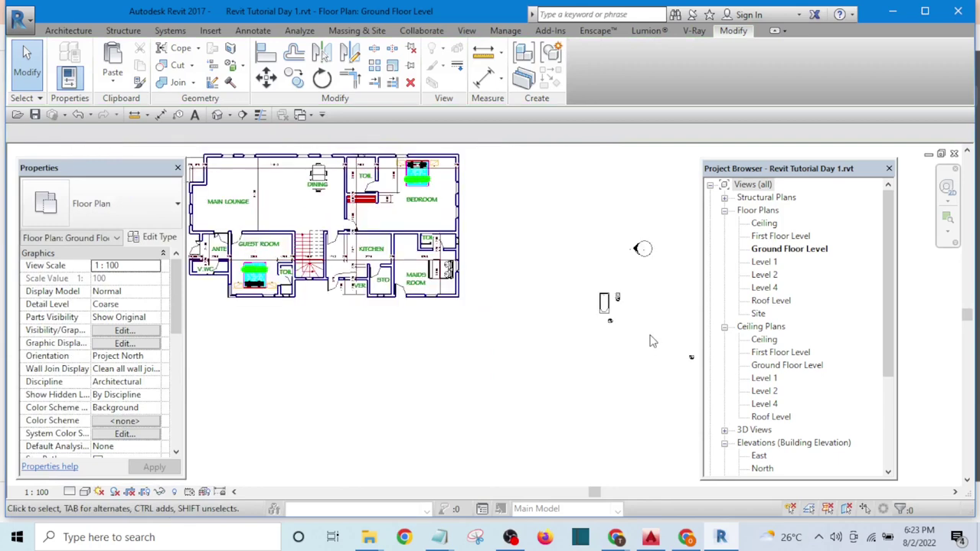
scroll(636, 318, "up", 4)
Place the WC against the toilet's right wall, rotated to face away from it.
left_click(586, 325)
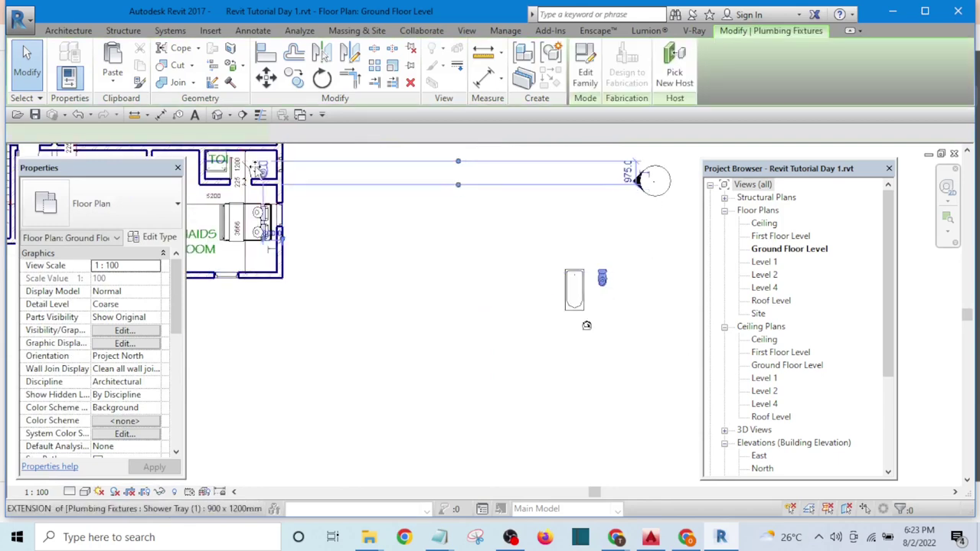
left_click(240, 161)
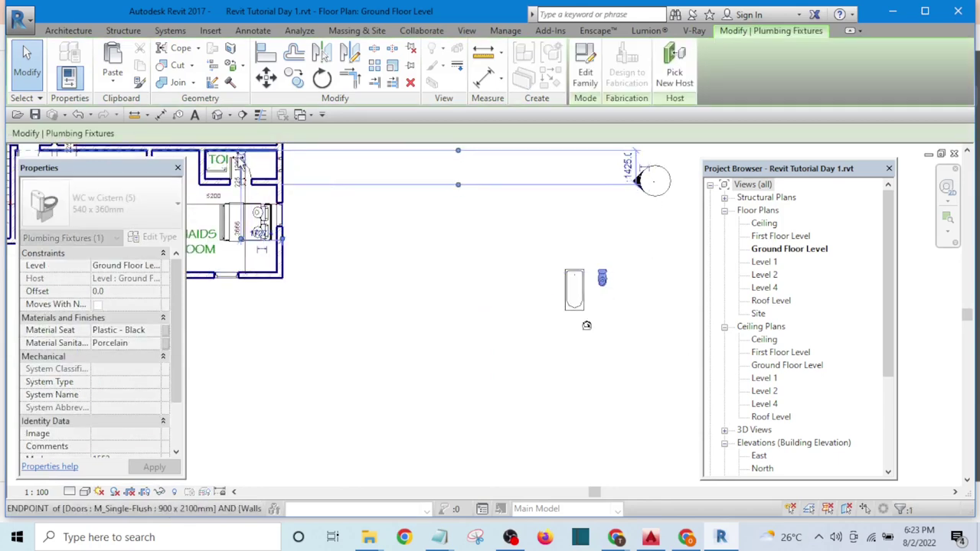
left_click(367, 249)
middle_click_drag(367, 249, 433, 373)
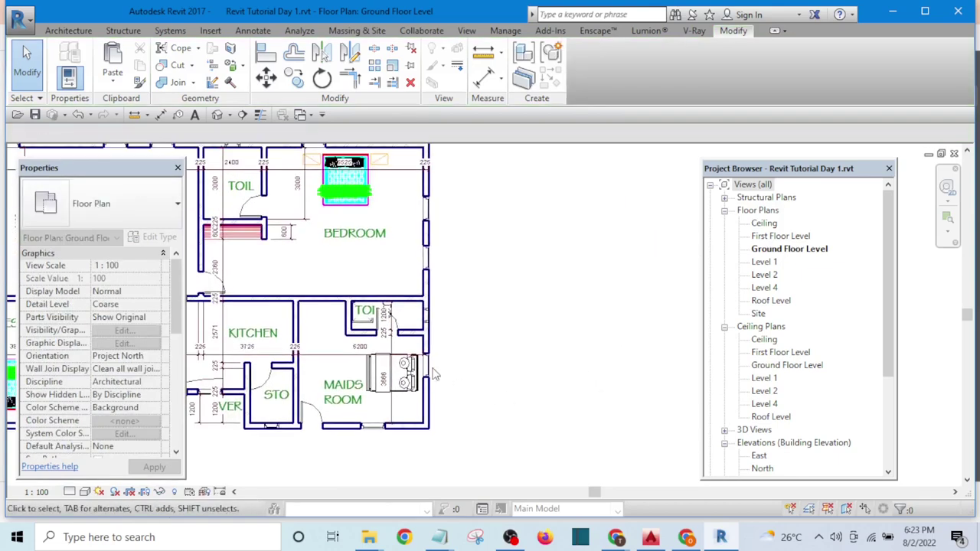
scroll(387, 333, "up", 4)
scroll(329, 203, "down", 1)
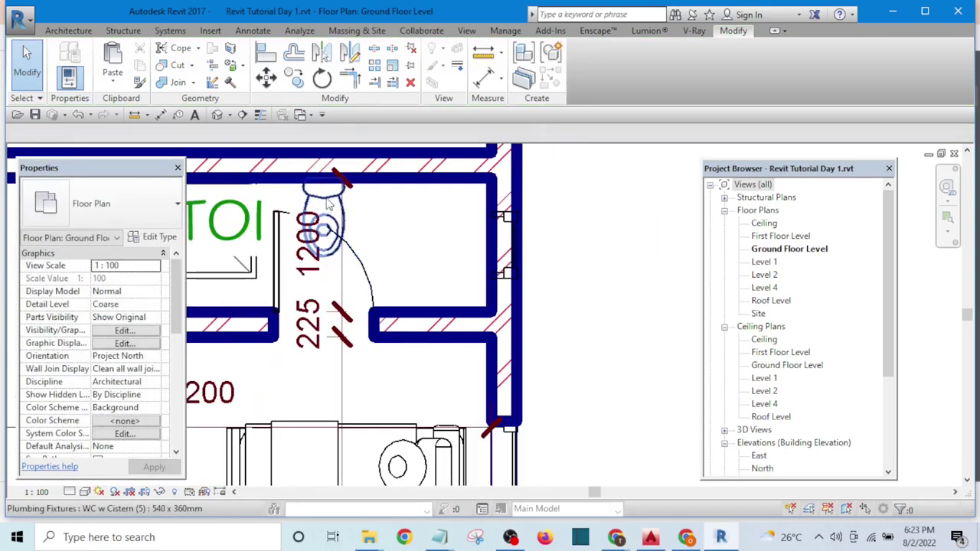
left_click_drag(329, 203, 490, 258)
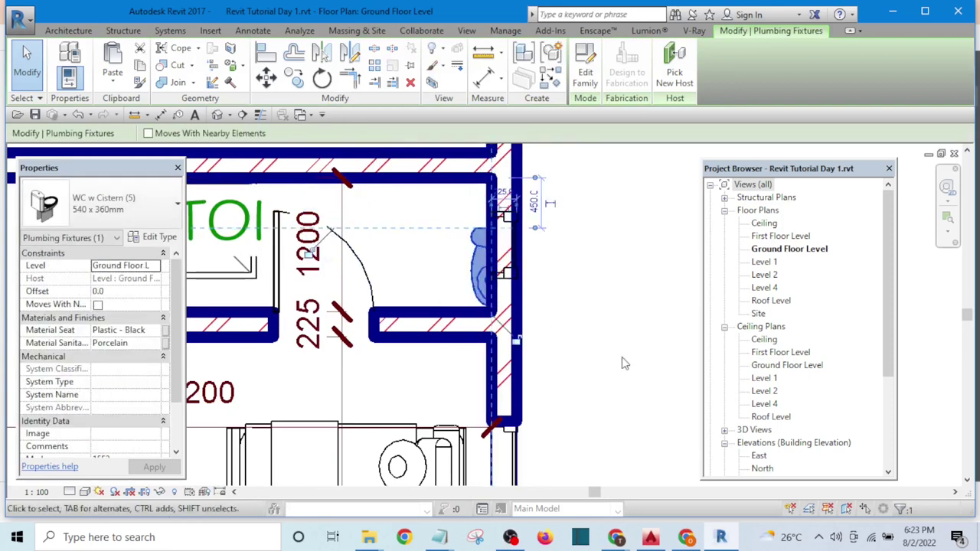
key("space")
key("space")
key("space")
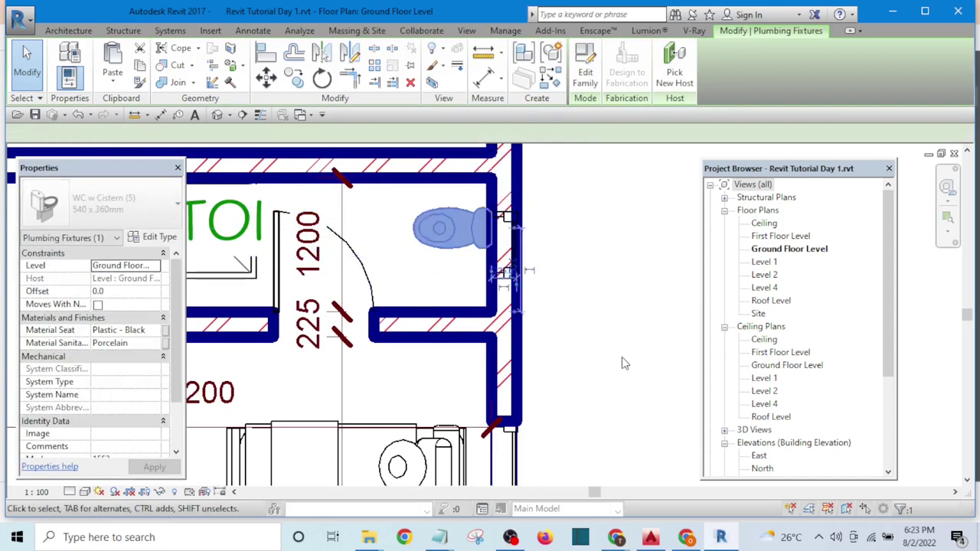
scroll(554, 303, "up", 2)
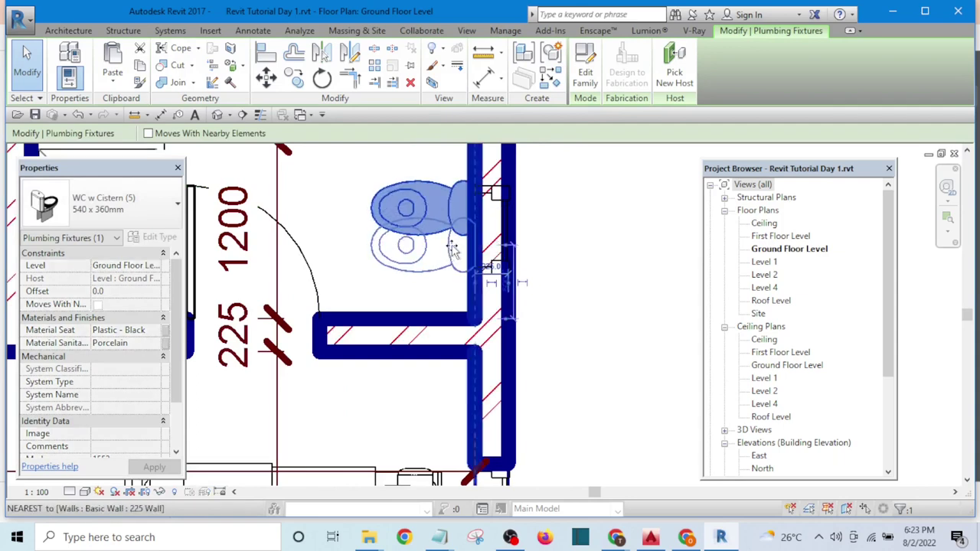
left_click_drag(447, 212, 459, 243)
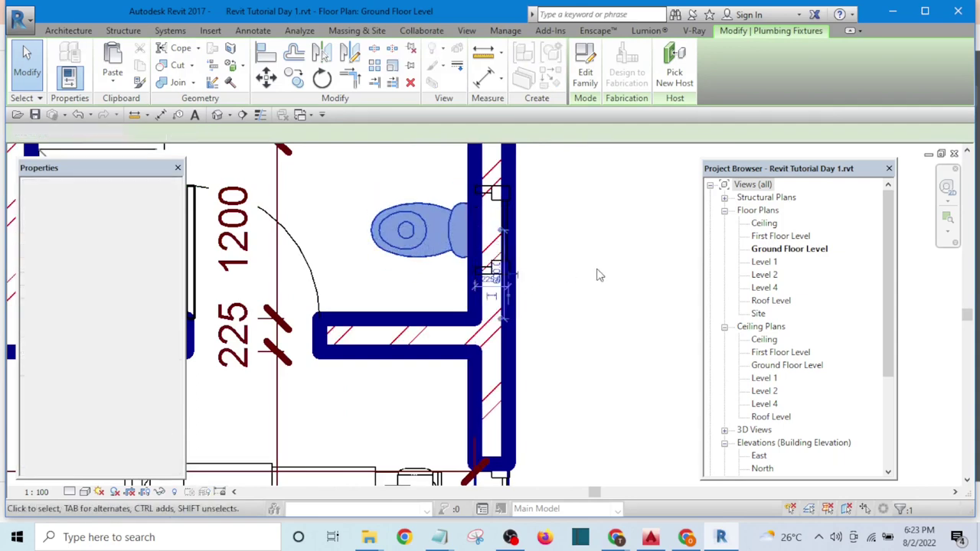
key("Escape")
scroll(488, 260, "down", 6)
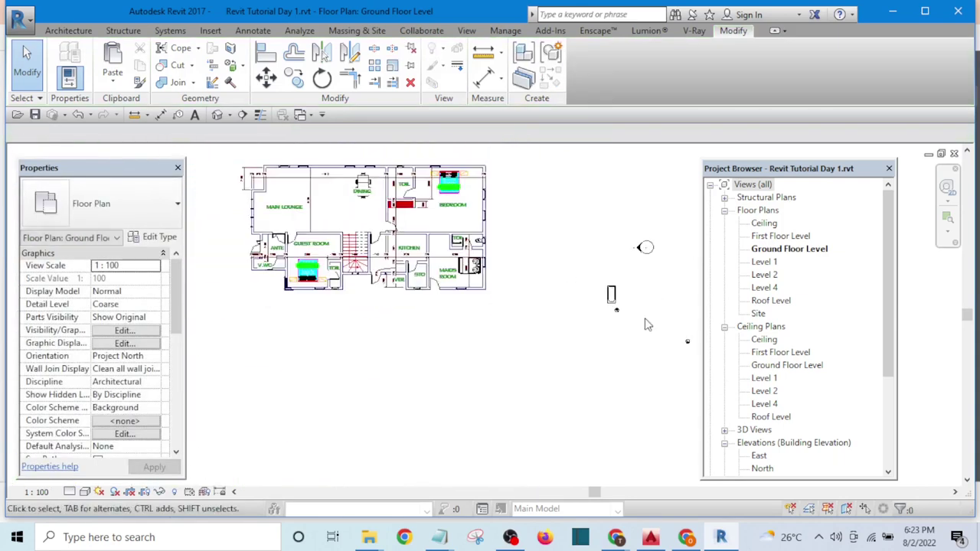
Flip the Sink - Bathroom and move it against the TOI room's top wall.
scroll(459, 245, "up", 2)
left_click(379, 201)
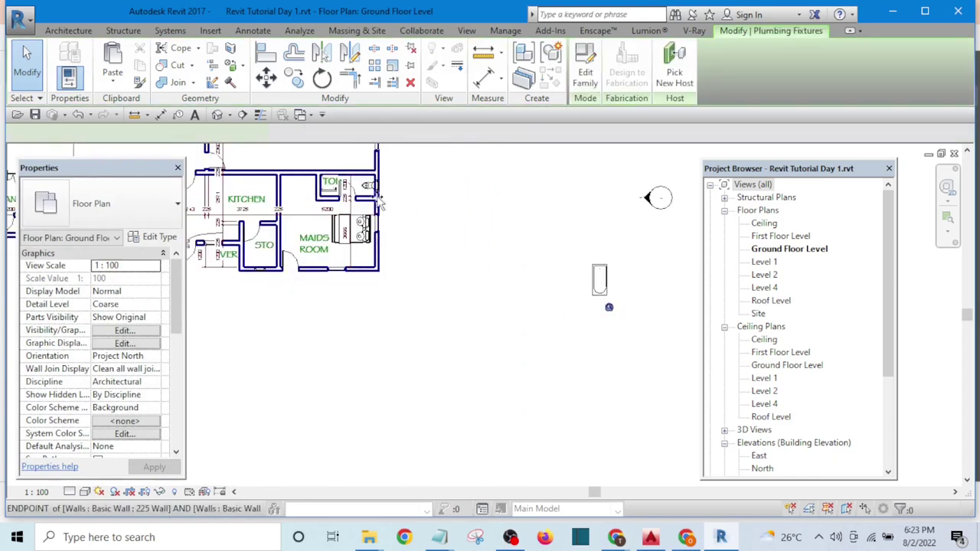
left_click(352, 168)
scroll(355, 169, "up", 3)
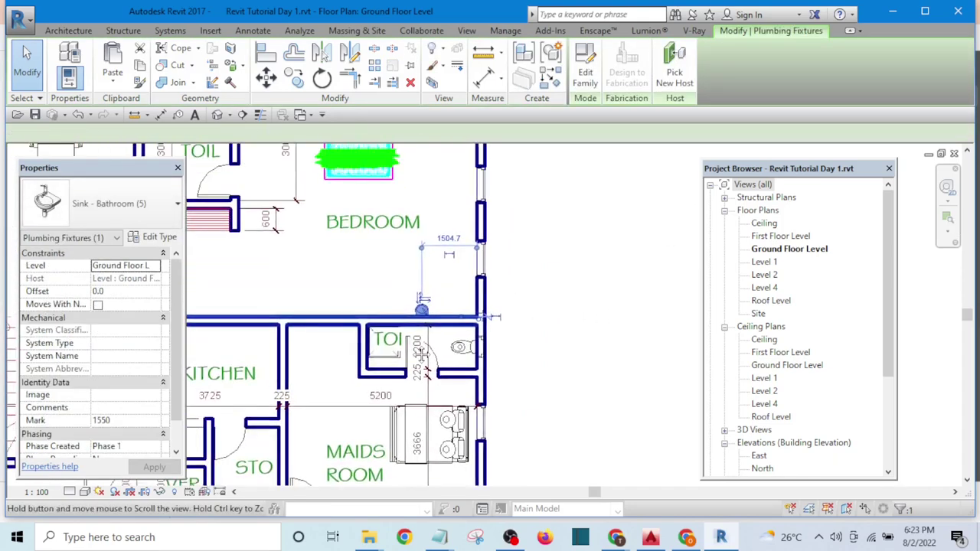
scroll(422, 314, "up", 5)
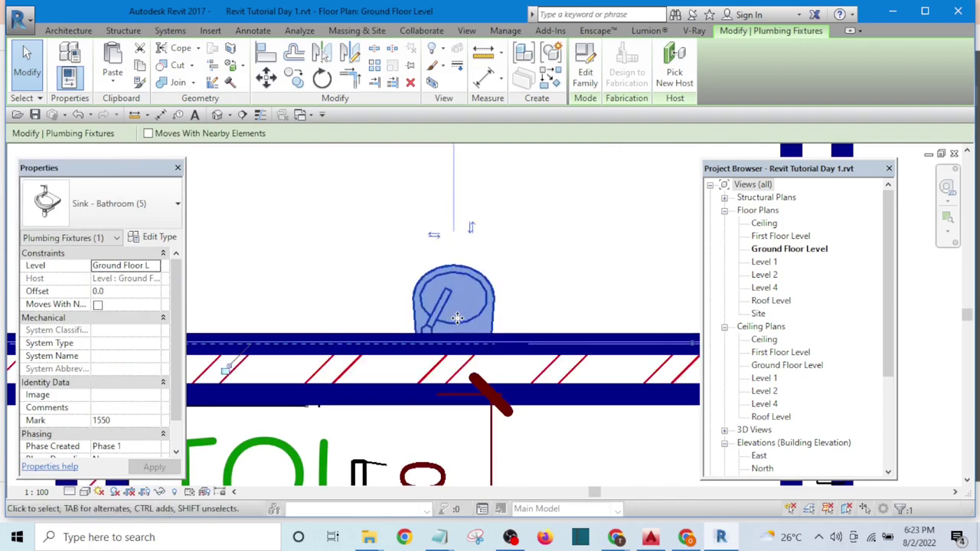
key("space")
scroll(458, 315, "down", 3)
scroll(458, 321, "up", 3)
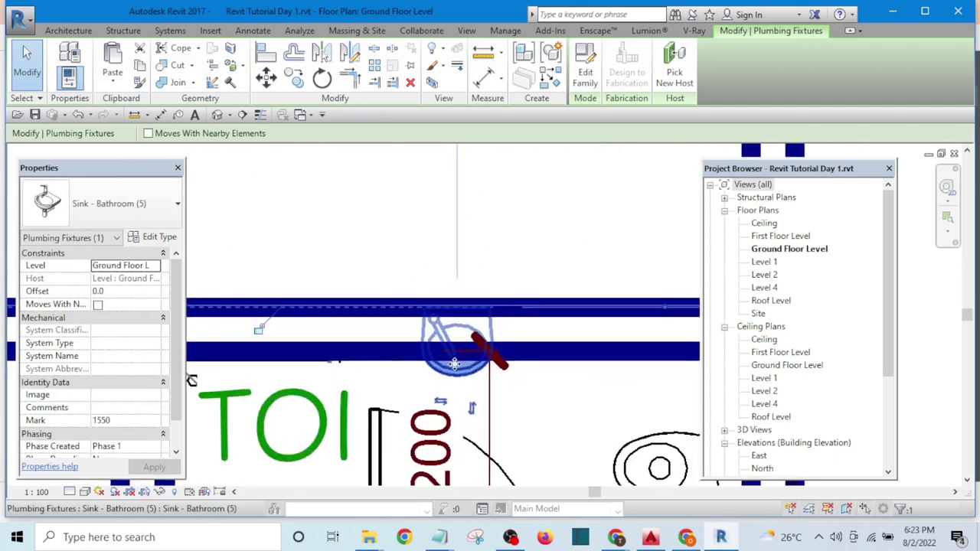
left_click_drag(463, 329, 511, 434)
Deselect the sink and re-centre the whole floor plan in the view.
scroll(402, 285, "down", 4)
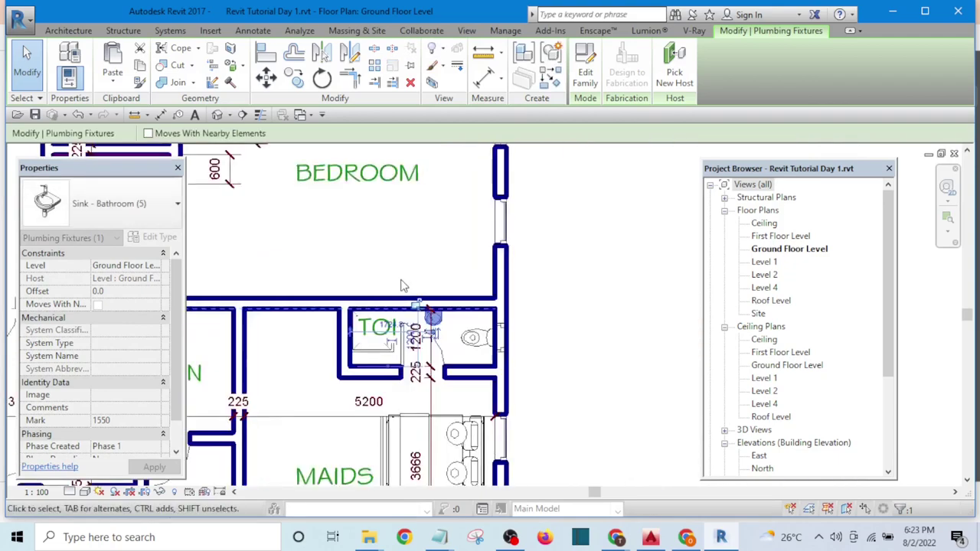
left_click(583, 325)
middle_click_drag(586, 365, 546, 255)
scroll(566, 291, "down", 4)
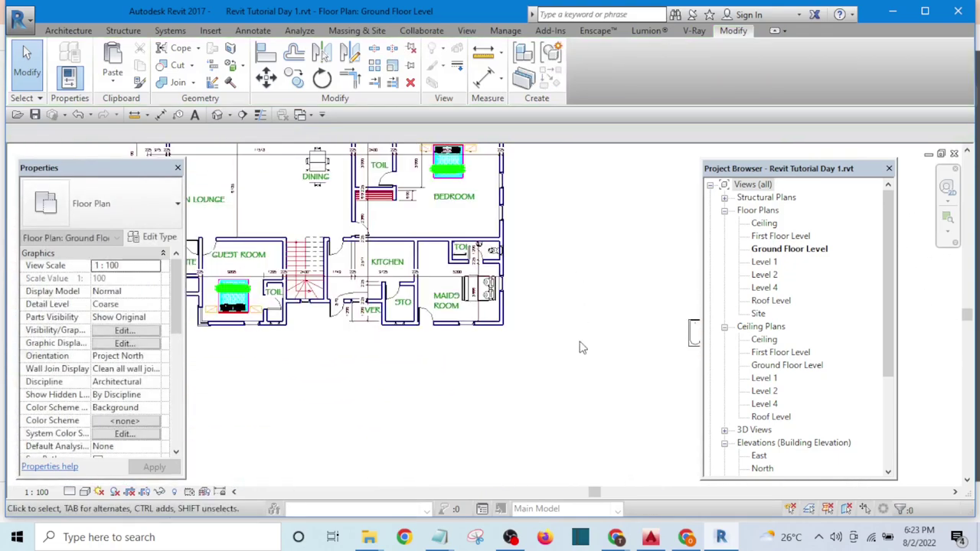
middle_click_drag(581, 345, 614, 426)
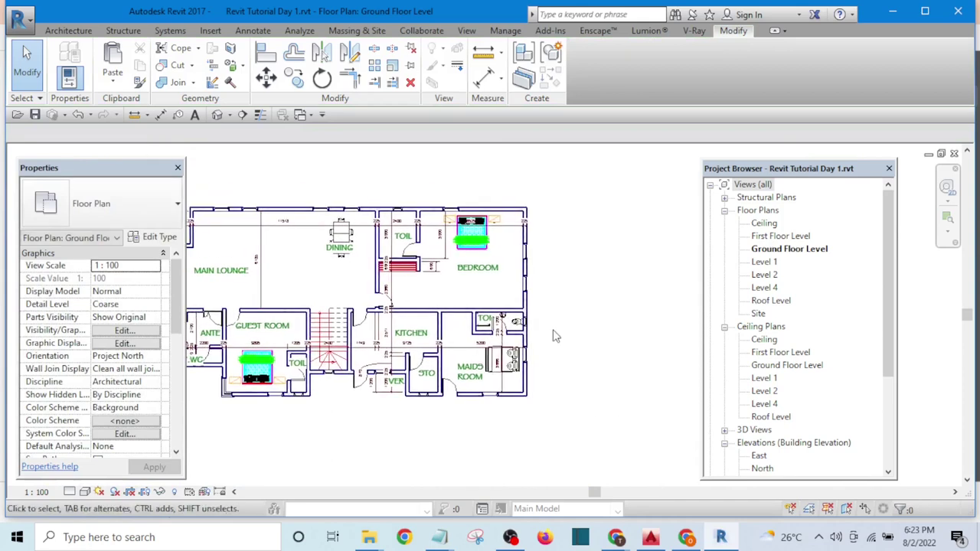
scroll(612, 352, "down", 3)
scroll(650, 383, "up", 2)
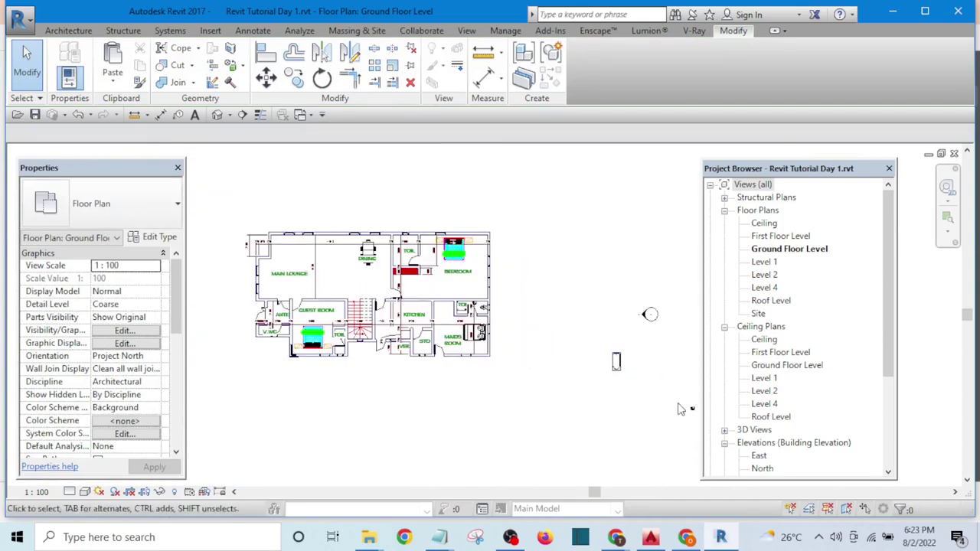
scroll(600, 365, "up", 1)
Bring the TOIL room beside the dining area into view, leaving the bath deselected.
left_click(619, 364)
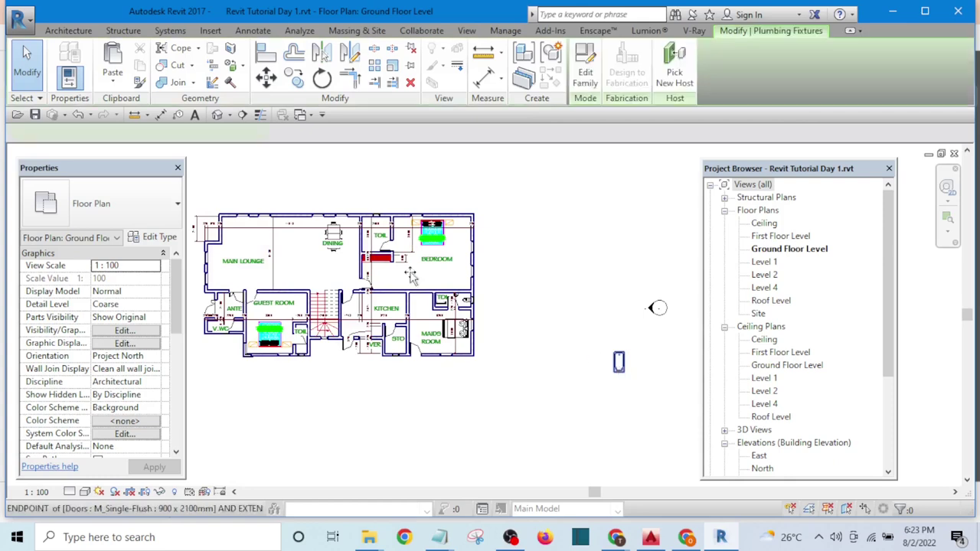
scroll(373, 234, "up", 5)
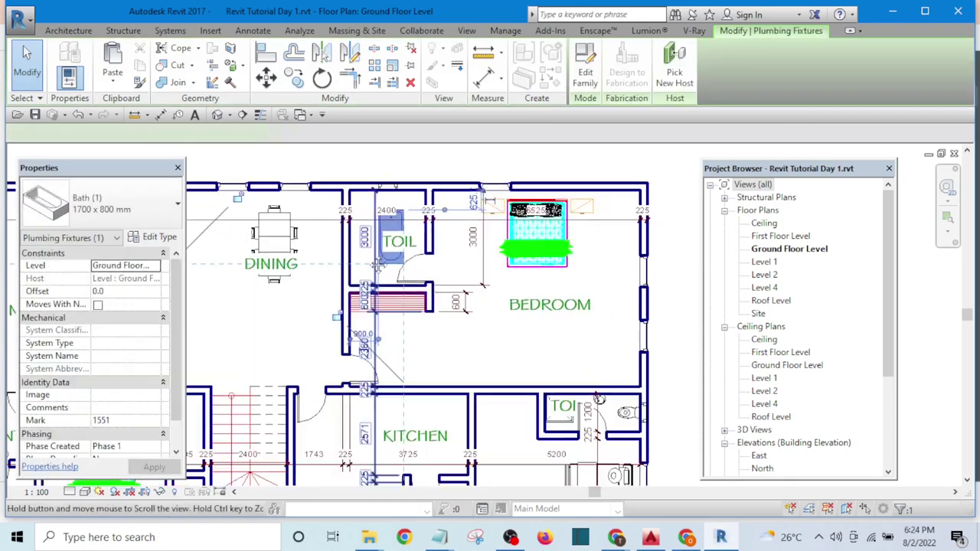
middle_click_drag(375, 237, 477, 370)
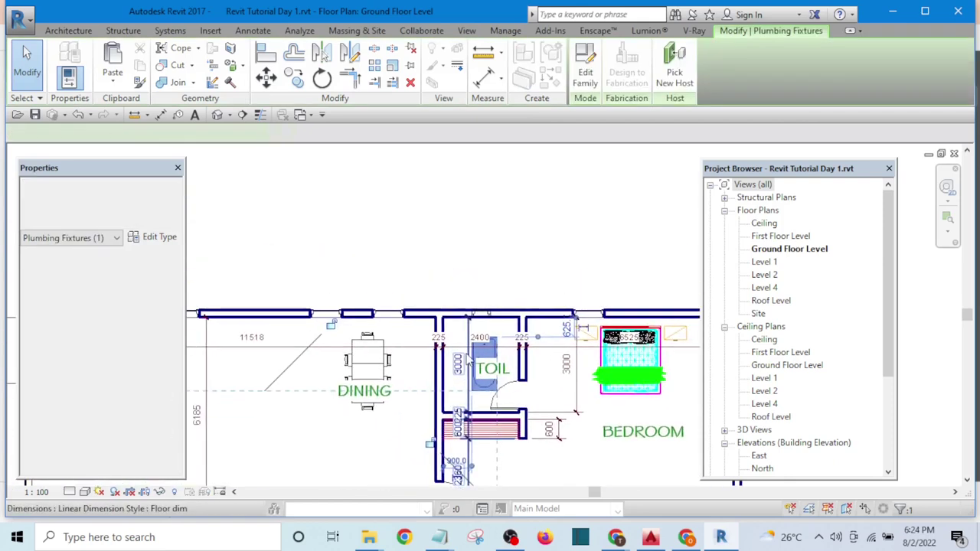
scroll(468, 360, "up", 3)
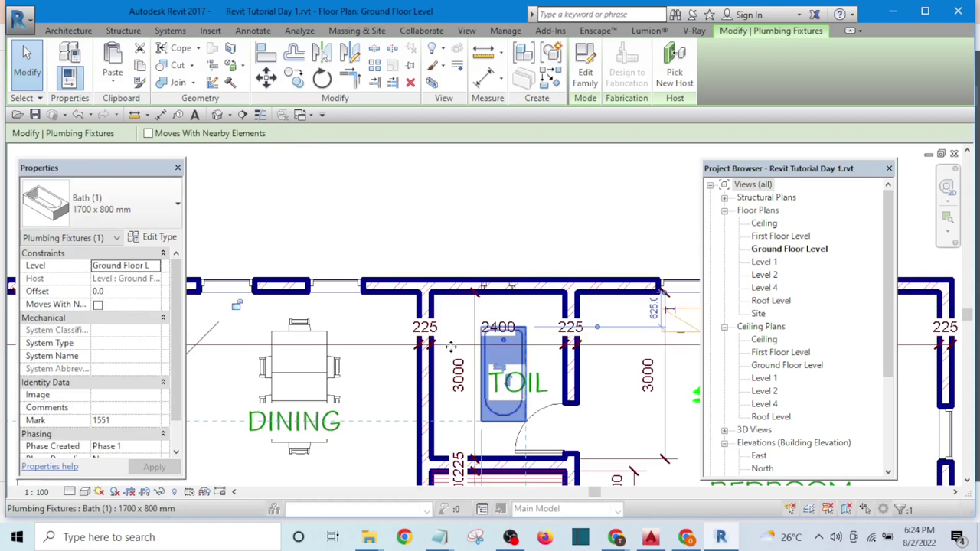
key("Escape")
scroll(452, 346, "down", 6)
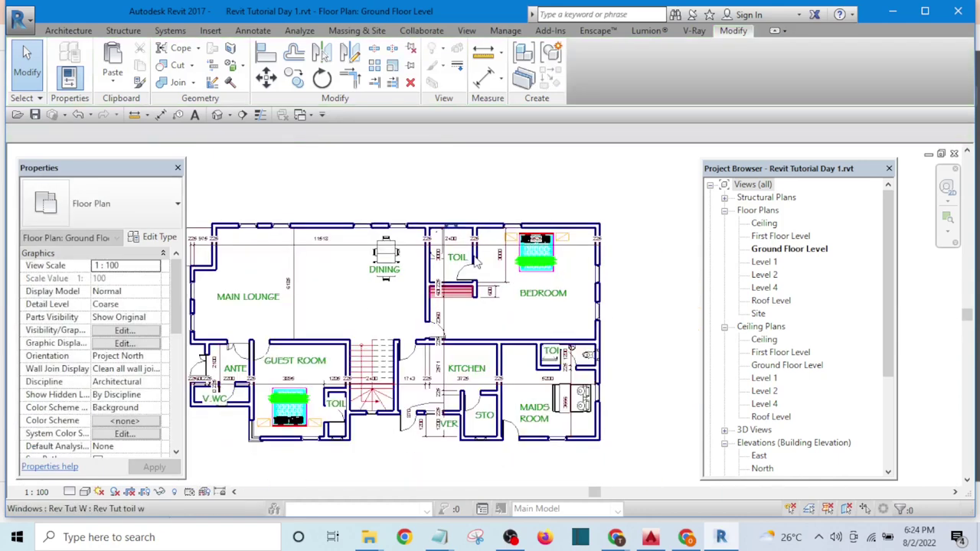
scroll(559, 362, "up", 4)
Place another WC w Cistern in the TOIL room using Create Similar (CS).
left_click(639, 342)
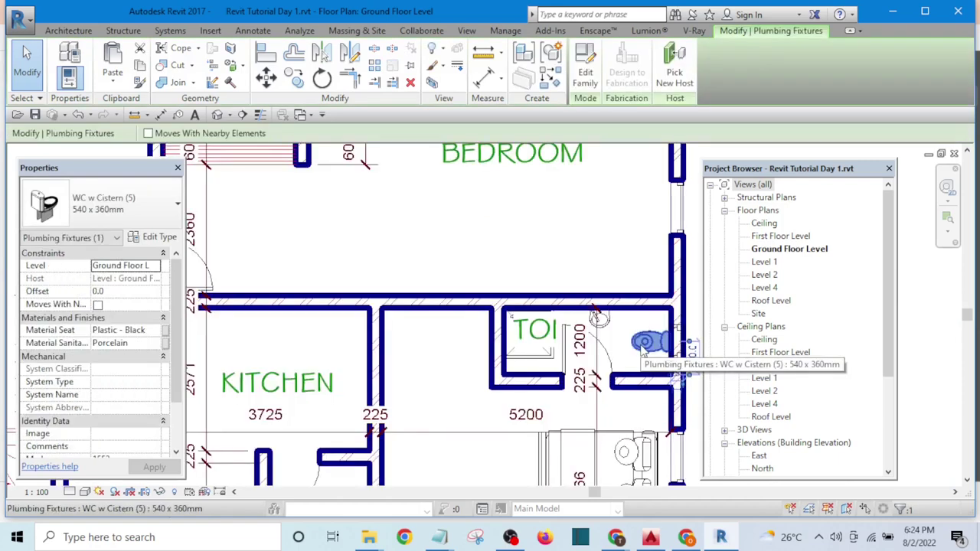
key("c")
key("s")
scroll(643, 348, "down", 3)
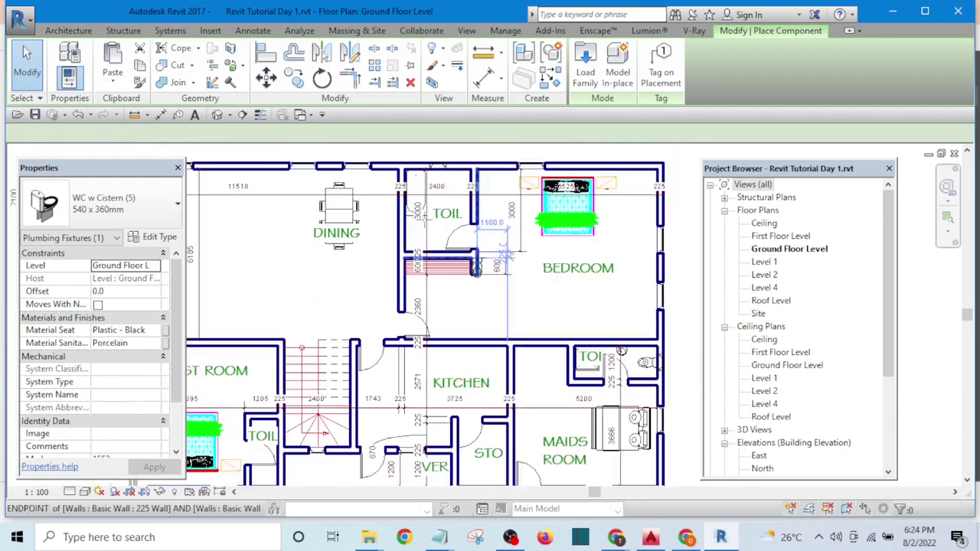
scroll(419, 260, "up", 4)
scroll(417, 250, "up", 2)
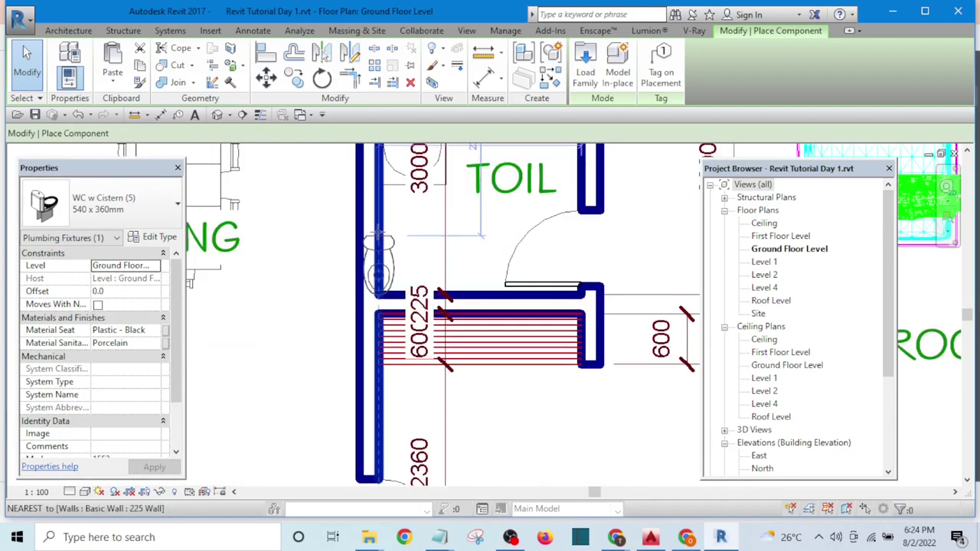
left_click(377, 236)
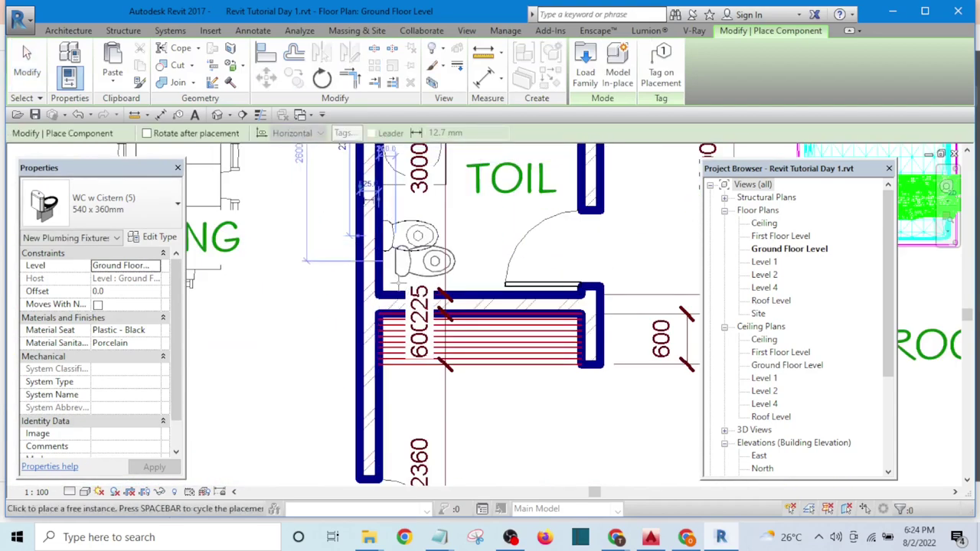
scroll(398, 245, "down", 3)
key("Escape")
Move the new WC to the TOIL top wall's midpoint and flip it to face inward.
scroll(403, 243, "up", 2)
scroll(403, 243, "up", 3)
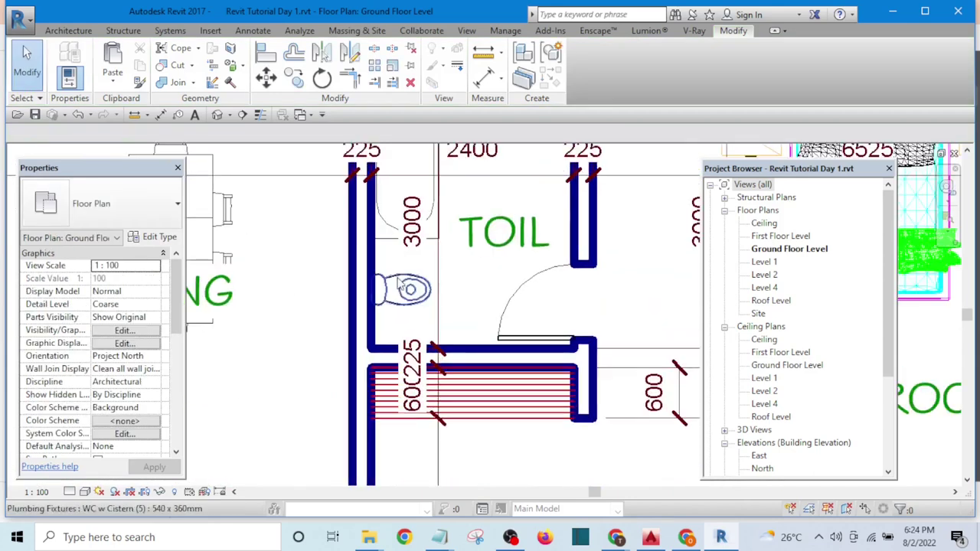
left_click(406, 290)
scroll(405, 285, "down", 2)
left_click_drag(402, 288, 475, 178)
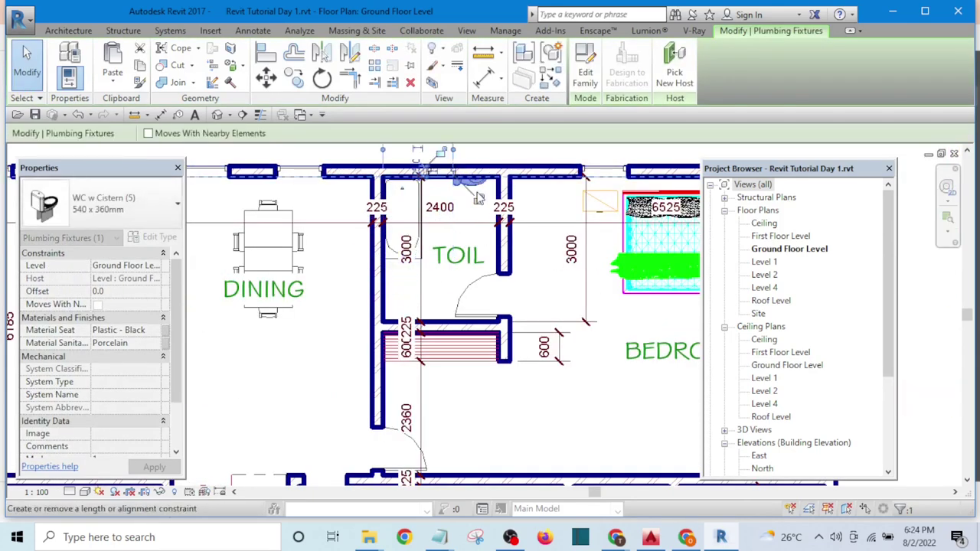
key("space")
key("space")
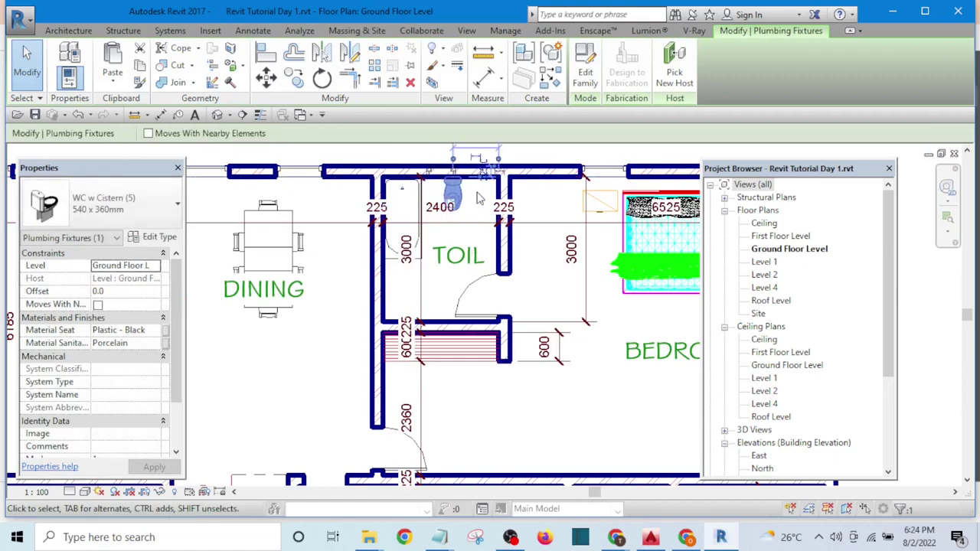
scroll(448, 191, "up", 1)
scroll(413, 220, "down", 4)
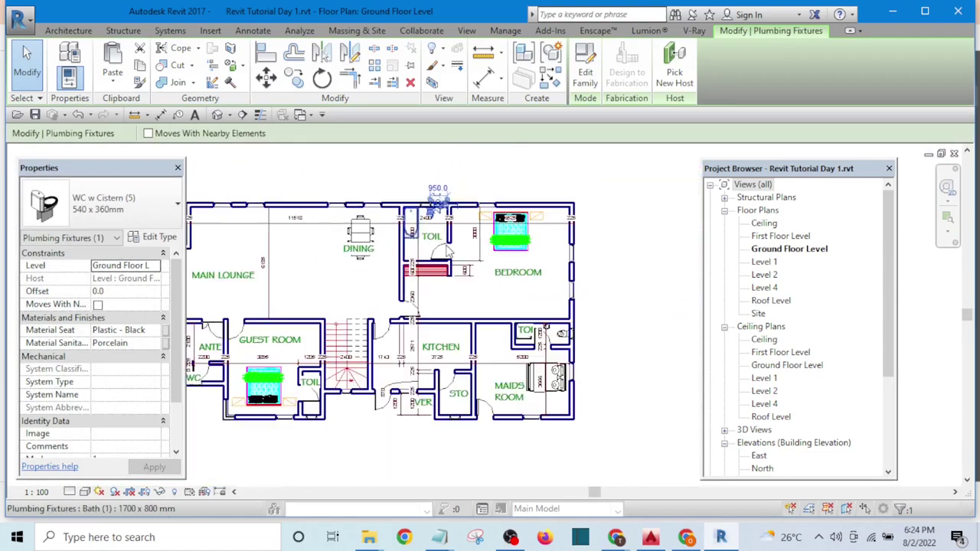
Copy and paste the small toilet's Sink - Bathroom into the plan.
left_click(620, 321)
scroll(540, 327, "up", 3)
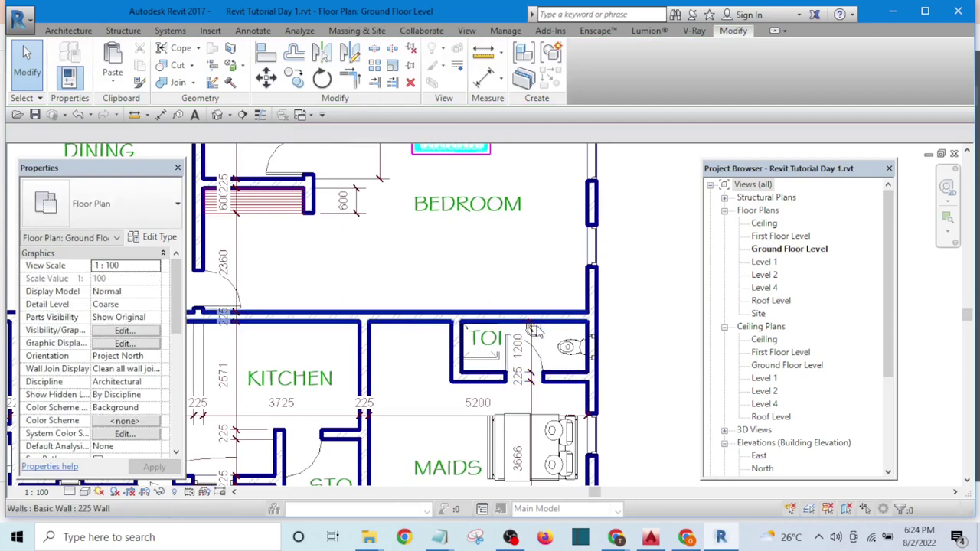
scroll(534, 329, "up", 3)
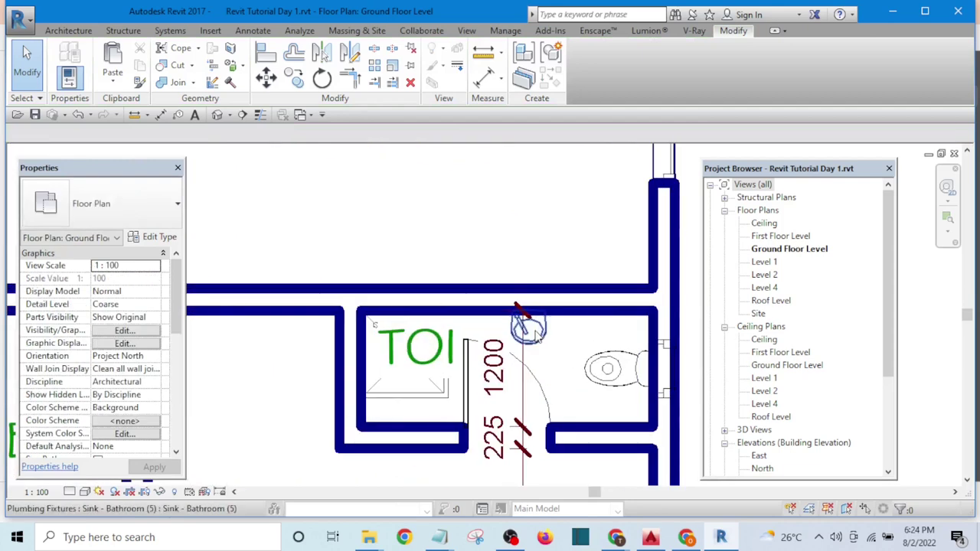
left_click(536, 333)
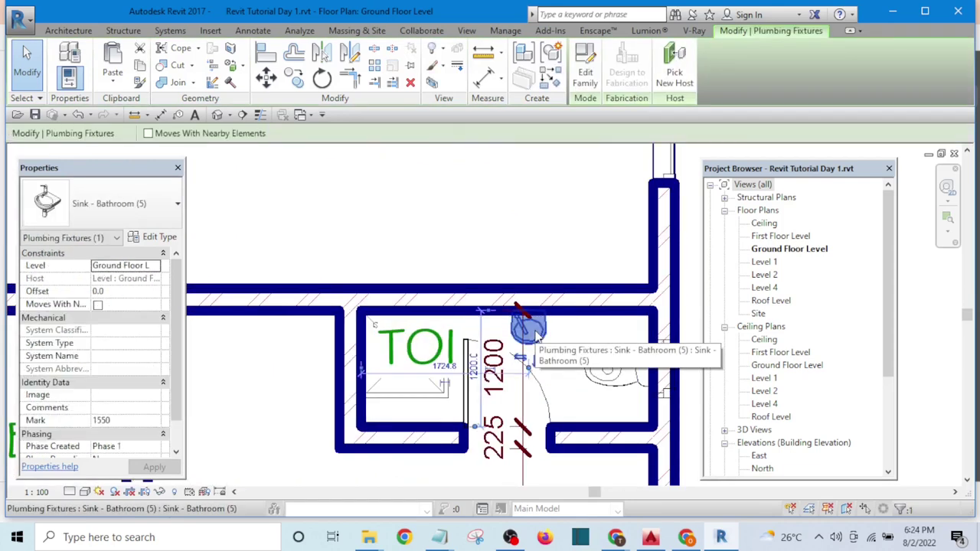
key("ctrl+c")
key("ctrl+v")
left_click(352, 195)
Slide the sink copy onto the TOIL's left wall and start rotating it.
middle_click_drag(388, 225, 667, 376)
scroll(666, 376, "down", 4)
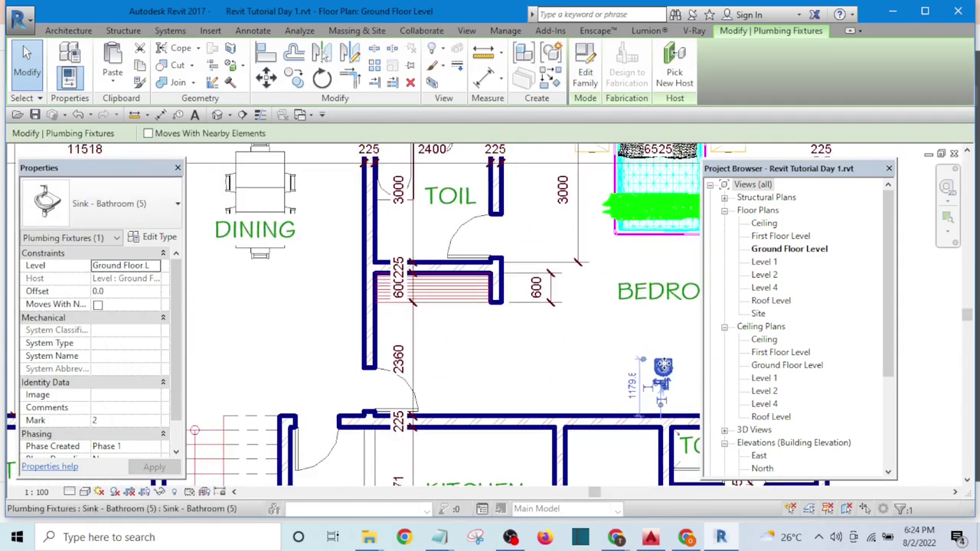
left_click_drag(663, 369, 377, 227)
scroll(378, 224, "up", 5)
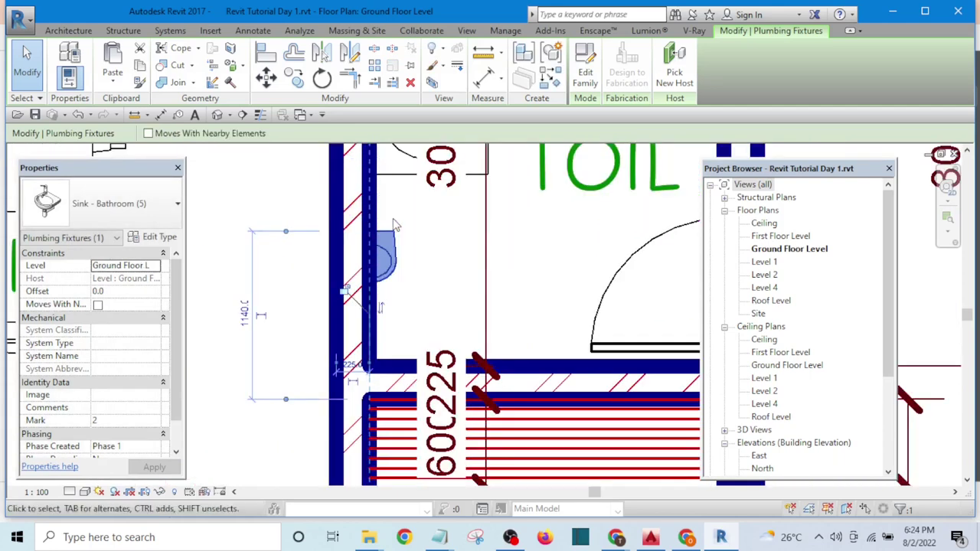
left_click_drag(394, 224, 394, 172)
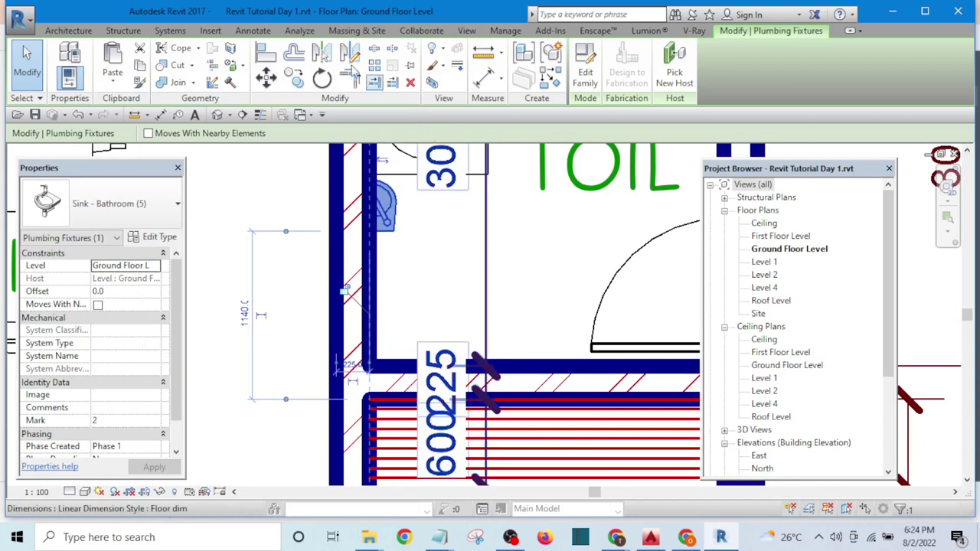
left_click(322, 79)
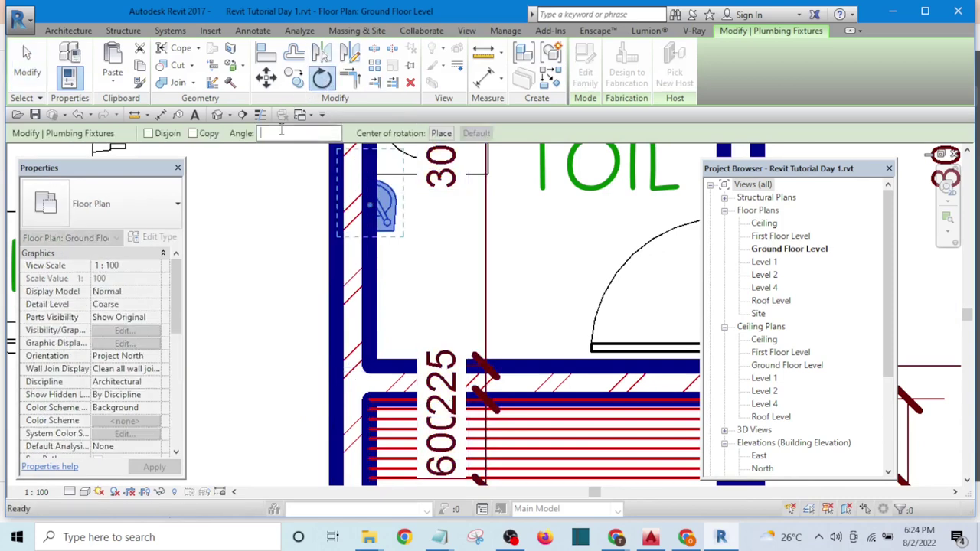
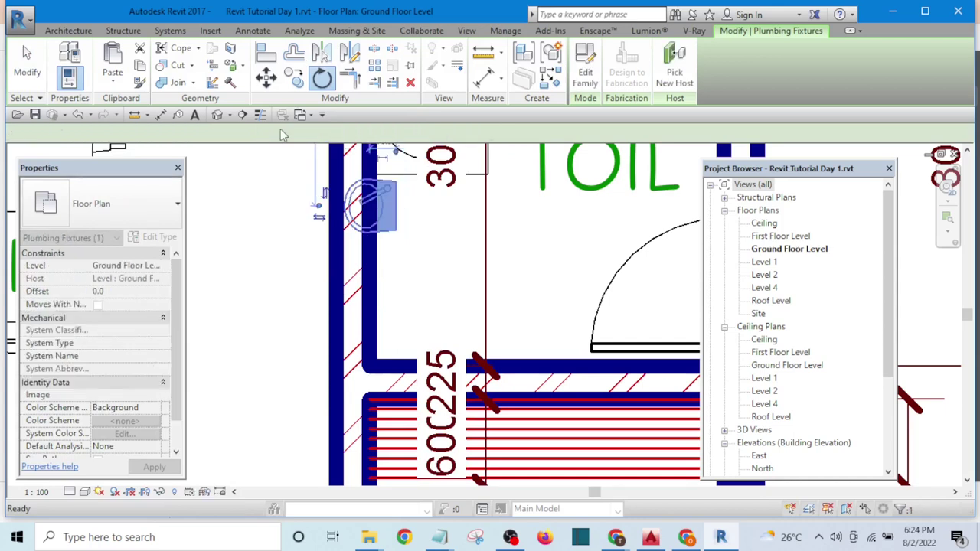
Move the bathroom sink against the upper TOIL wall.
key("Escape")
scroll(395, 230, "up", 1)
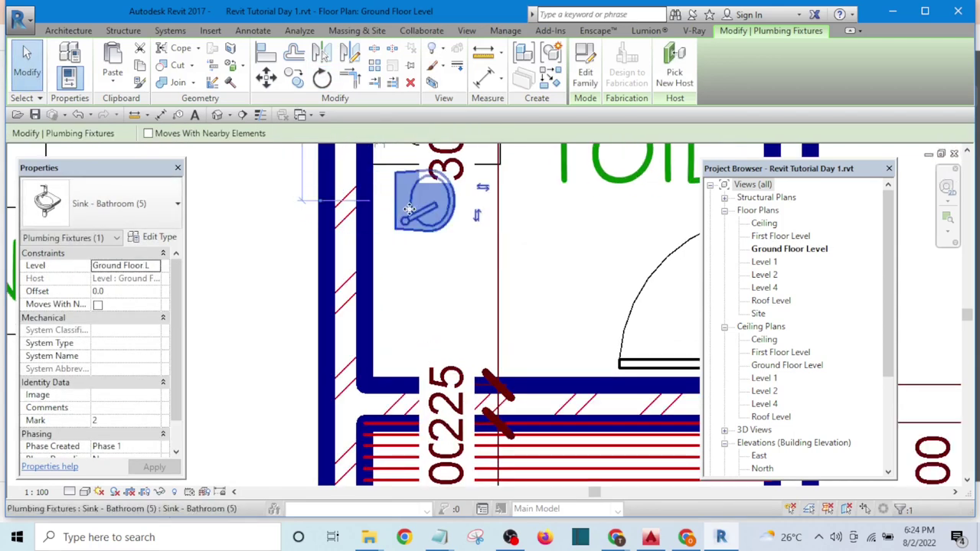
scroll(411, 219, "up", 1)
left_click_drag(417, 220, 372, 279)
left_click(542, 265)
Select the WC in the upper TOIL.
scroll(542, 265, "down", 4)
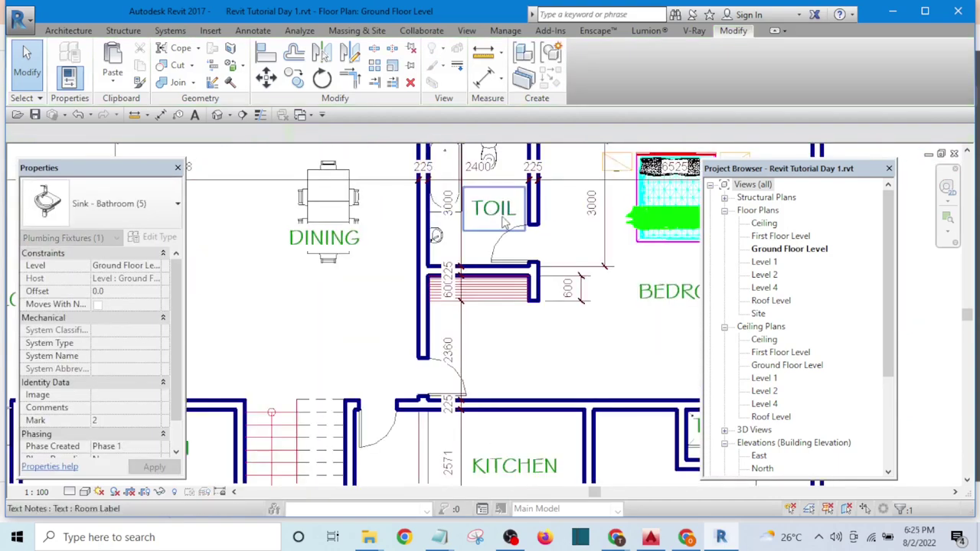
scroll(514, 313, "down", 1)
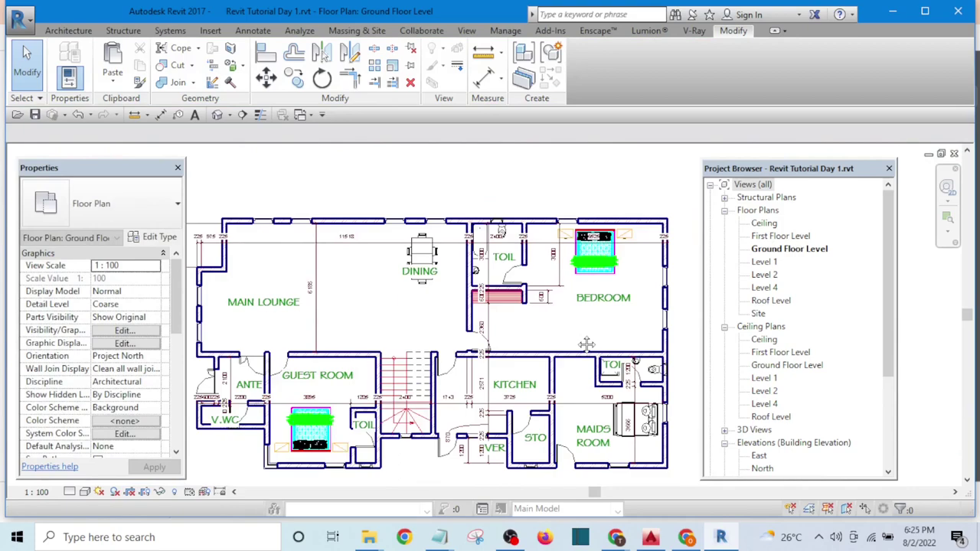
scroll(586, 344, "down", 2)
scroll(458, 375, "up", 2)
scroll(490, 291, "down", 2)
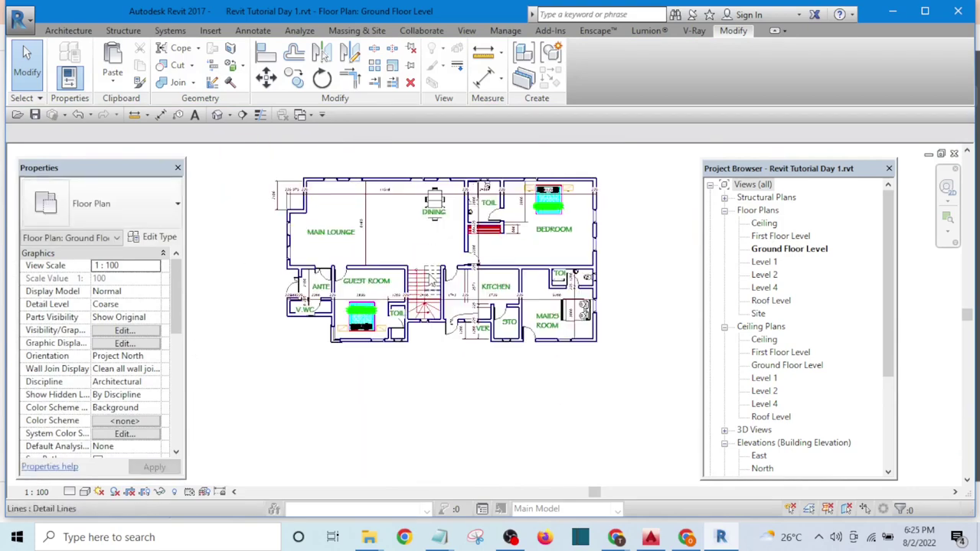
scroll(528, 191, "up", 3)
scroll(529, 190, "up", 1)
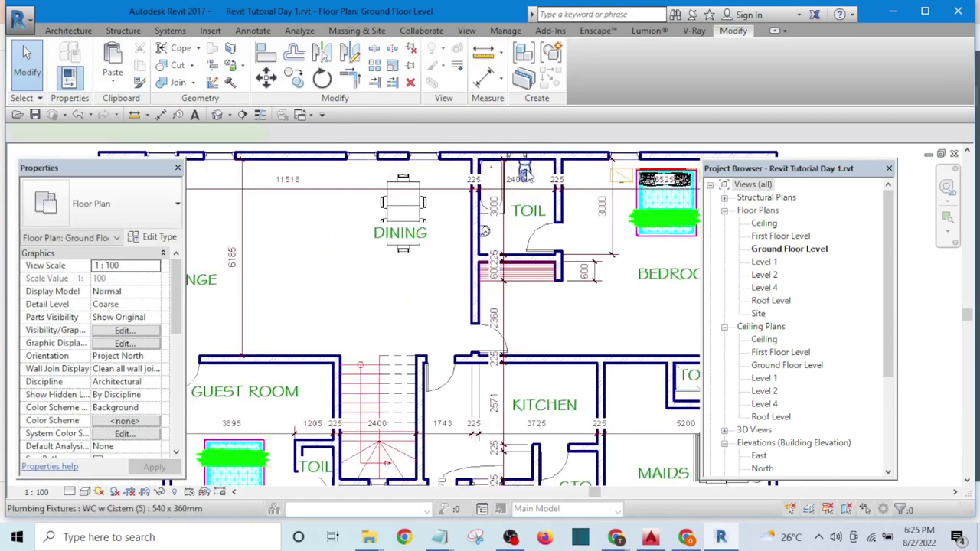
left_click(525, 175)
Place a matching WC w Cistern against the V.WC left wall, rotated to face into the room.
left_click(549, 79)
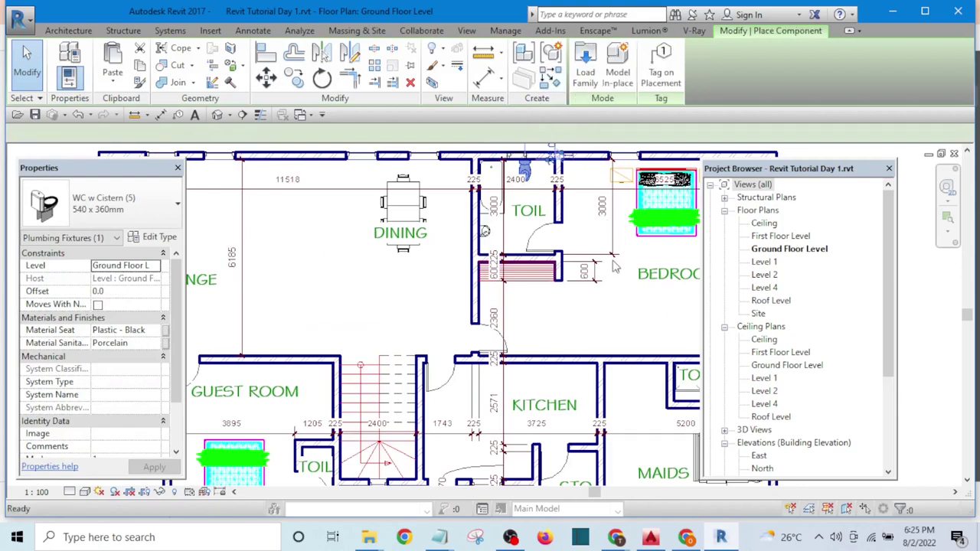
scroll(656, 207, "down", 3)
scroll(501, 337, "up", 3)
scroll(375, 316, "up", 6)
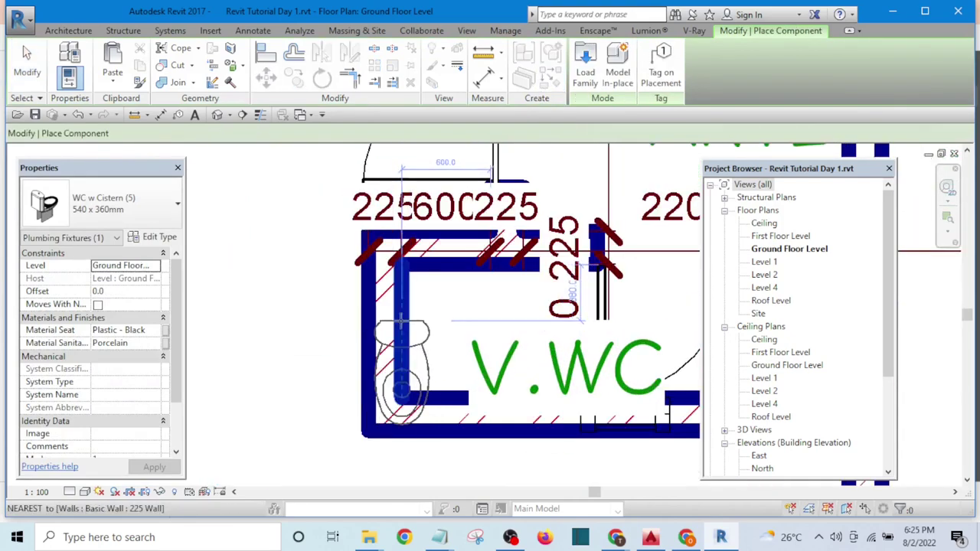
key("space")
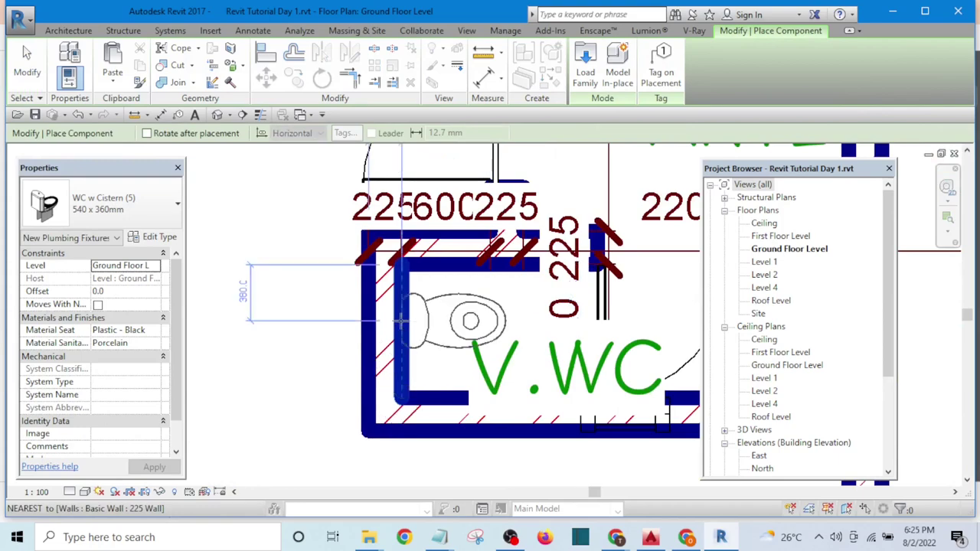
left_click(400, 322)
key("Escape")
Select the bathroom sink in the upper TOIL.
scroll(306, 340, "down", 5)
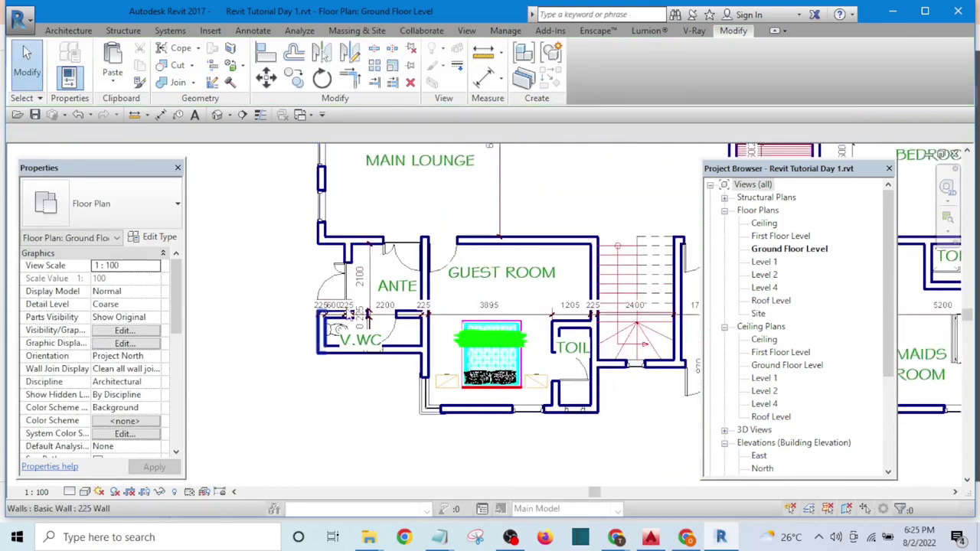
middle_click_drag(457, 322, 388, 314)
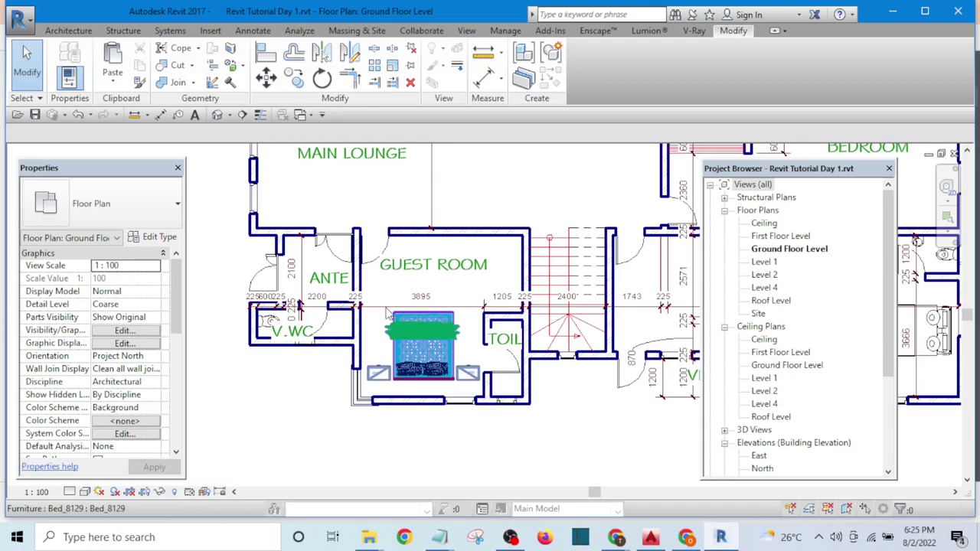
scroll(388, 314, "down", 5)
scroll(501, 236, "up", 6)
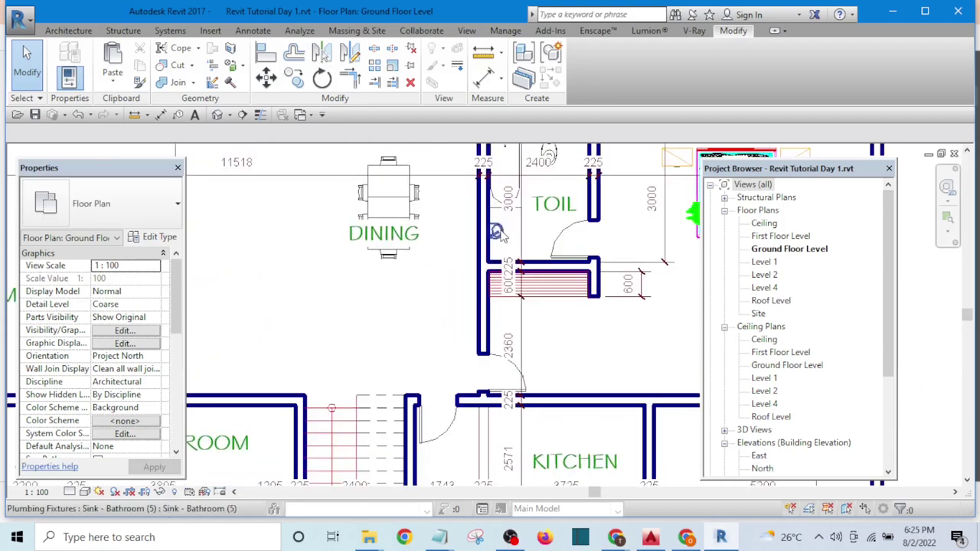
left_click(500, 232)
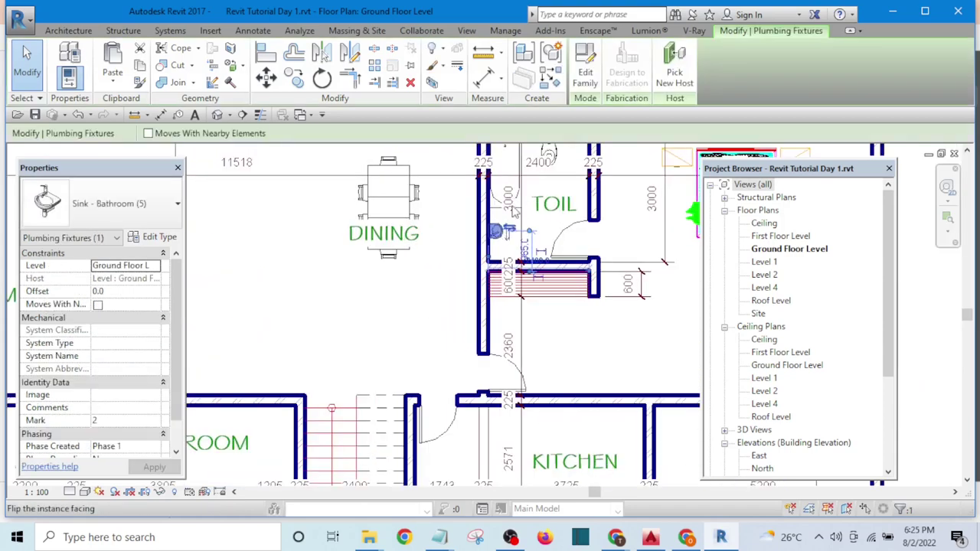
Start a matching Sink - Bathroom and bring its preview to the guest-room toilet walls.
left_click(551, 91)
scroll(582, 176, "down", 1)
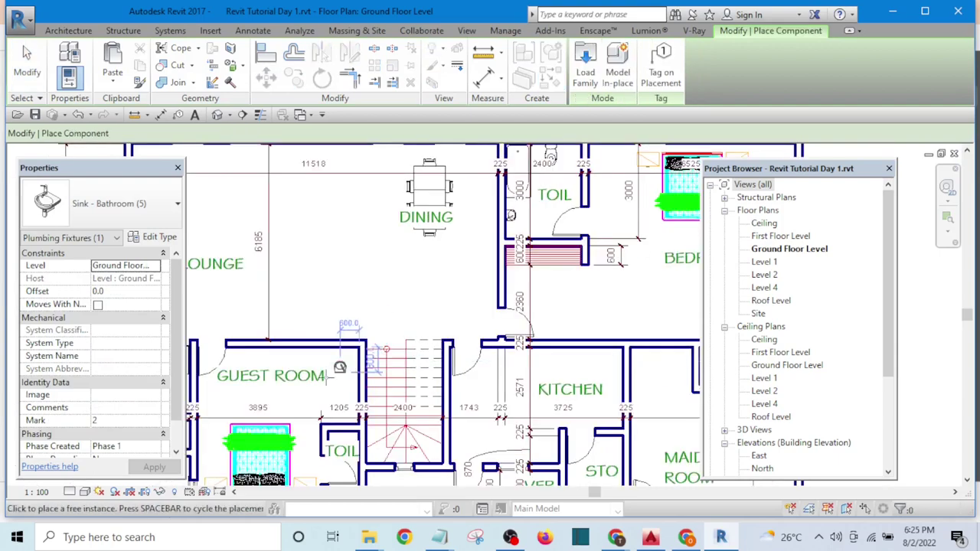
scroll(294, 379, "up", 3)
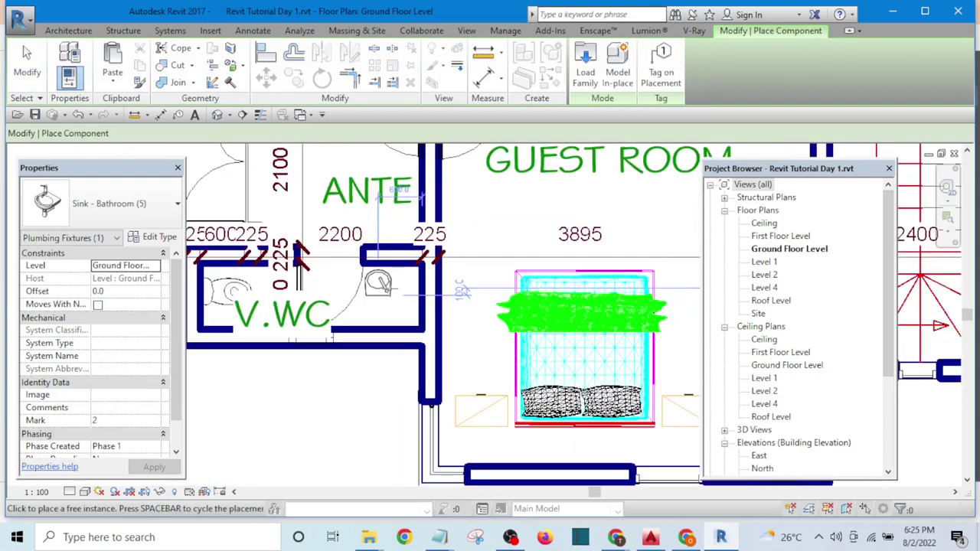
scroll(387, 287, "up", 1)
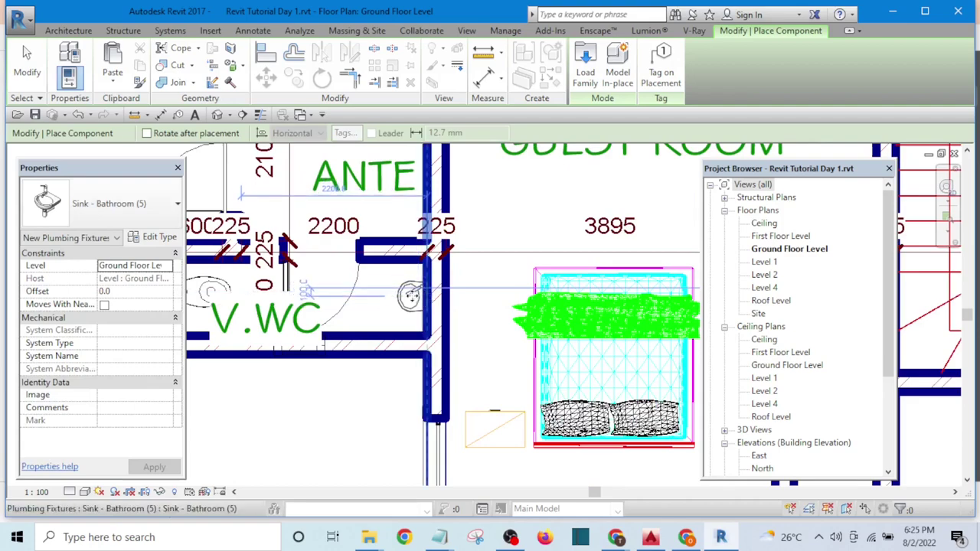
scroll(413, 295, "down", 3)
scroll(568, 352, "up", 4)
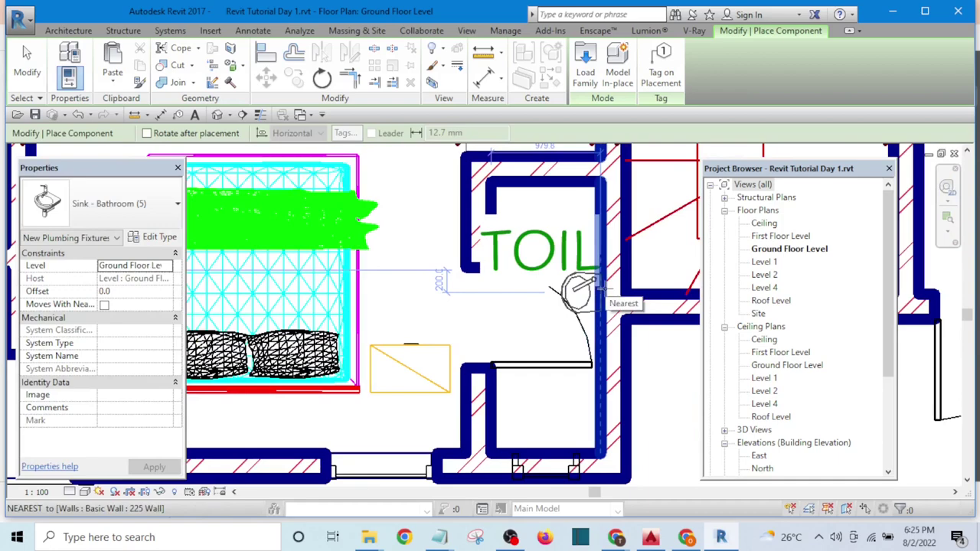
scroll(429, 318, "down", 6)
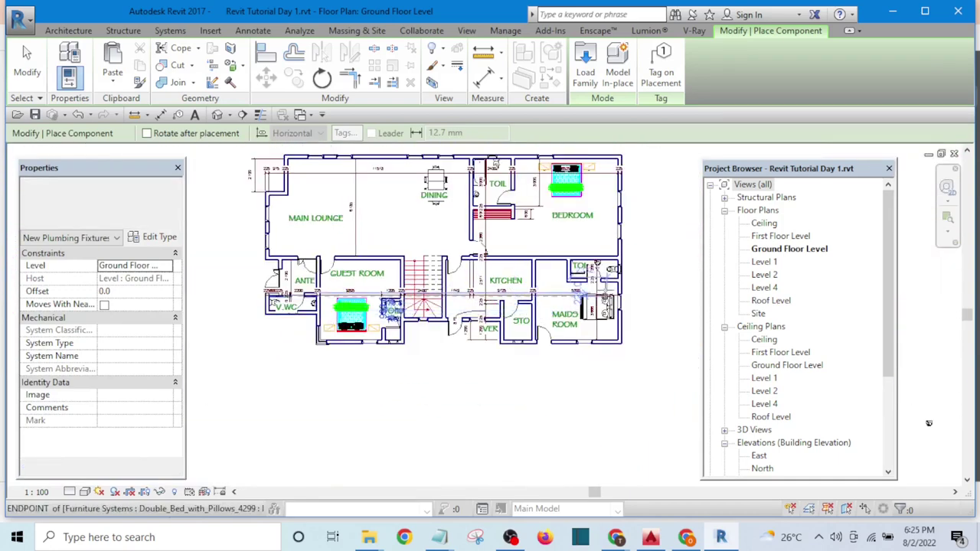
scroll(601, 291, "up", 2)
Copy the Maids Room 900 x 1200mm shower tray into the guest-room TOIL with CS and push it against the wall.
scroll(568, 282, "up", 3)
key("Escape")
key("Escape")
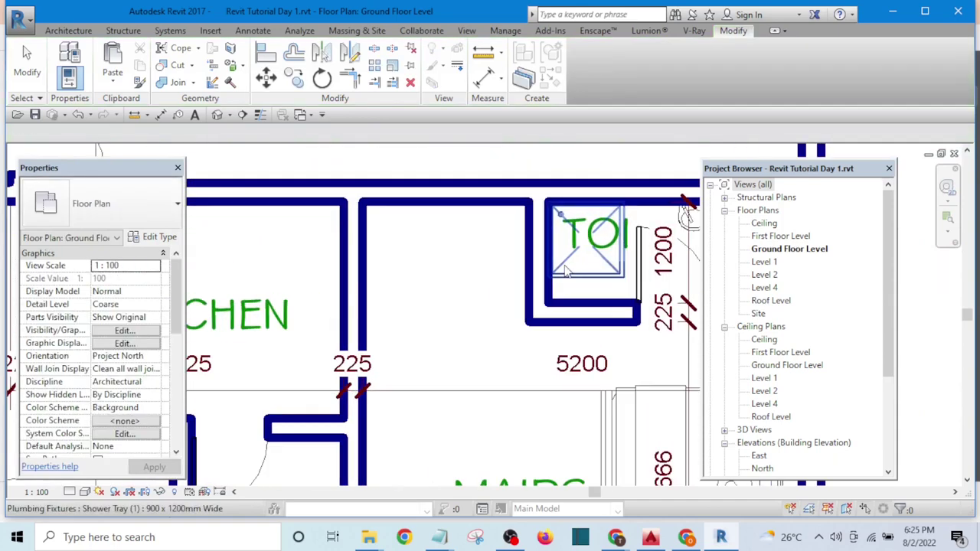
left_click(567, 272)
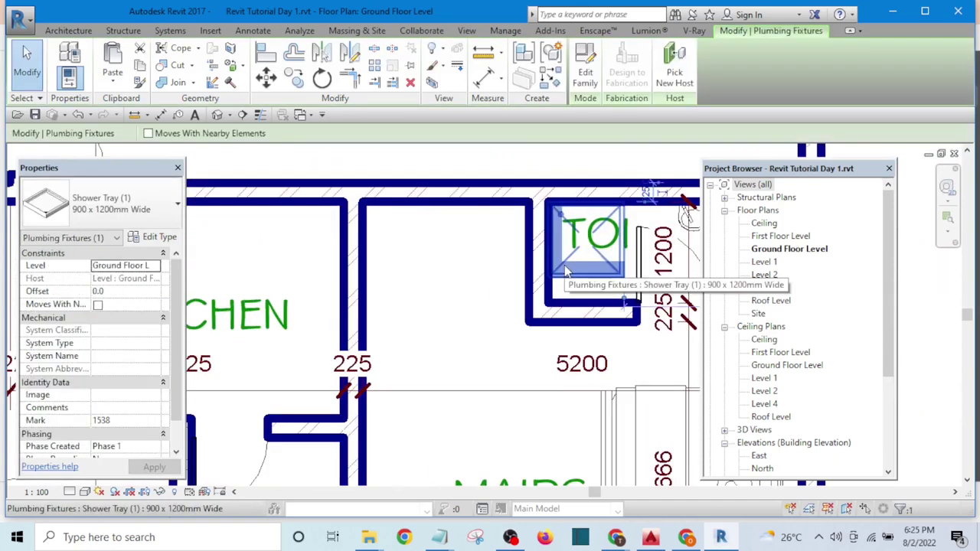
key("c")
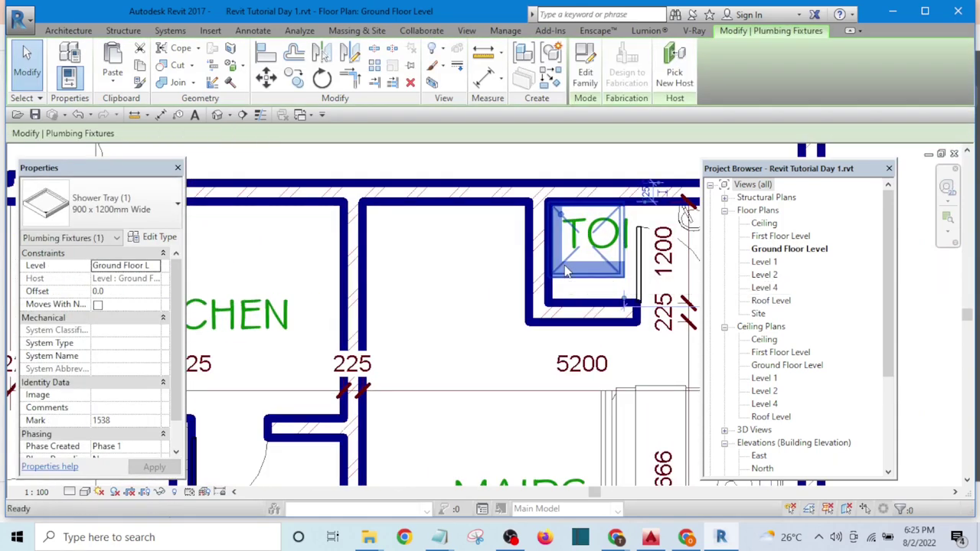
key("s")
scroll(564, 265, "down", 5)
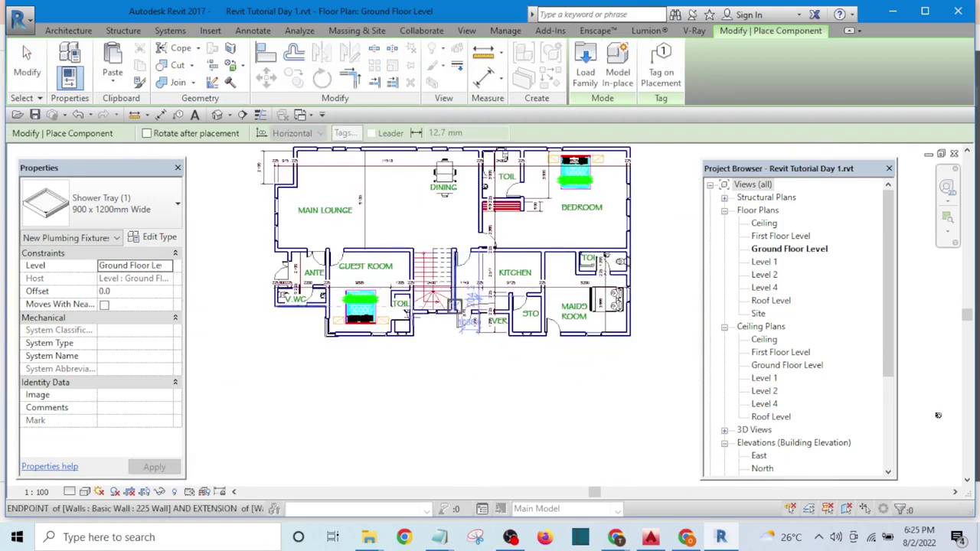
scroll(468, 306, "up", 8)
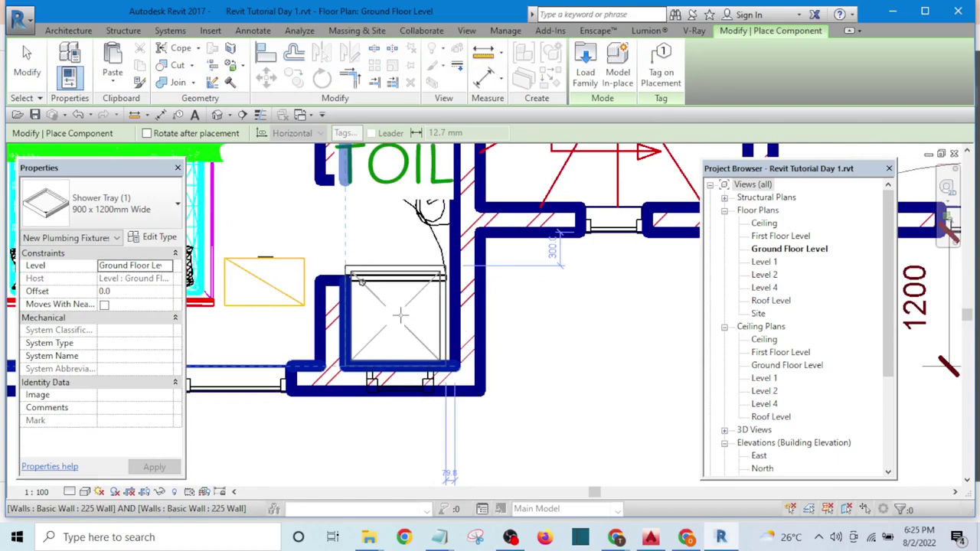
scroll(400, 313, "down", 5)
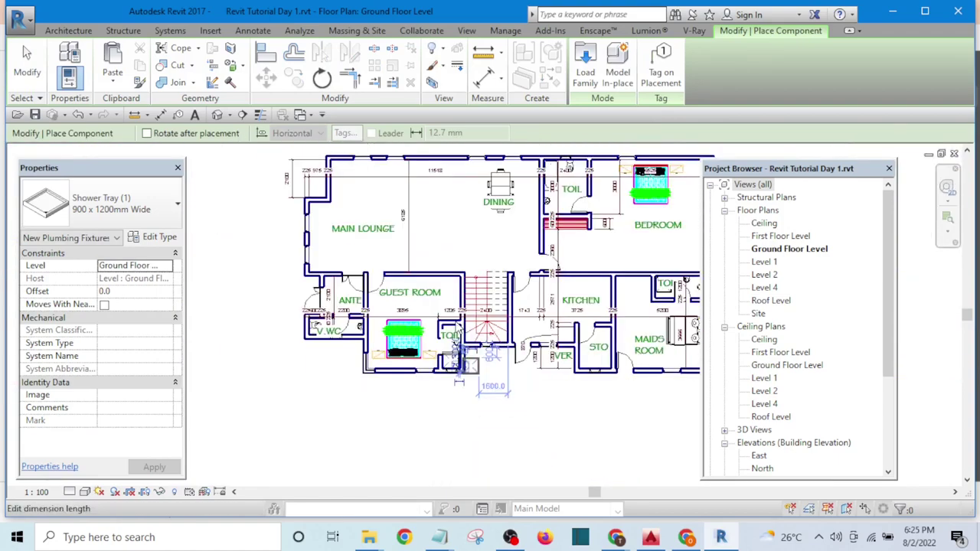
scroll(459, 353, "up", 5)
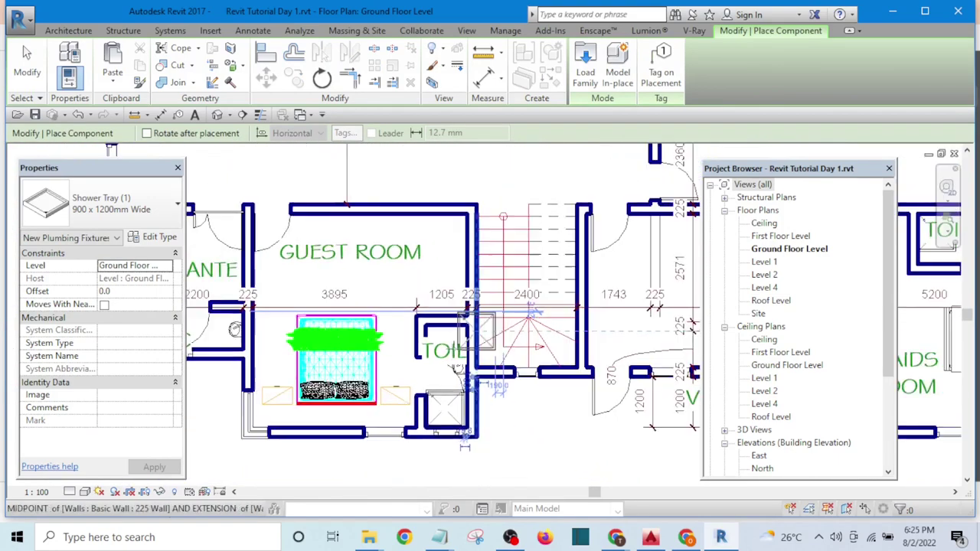
scroll(481, 329, "down", 3)
scroll(468, 375, "up", 5)
key("Escape")
key("Escape")
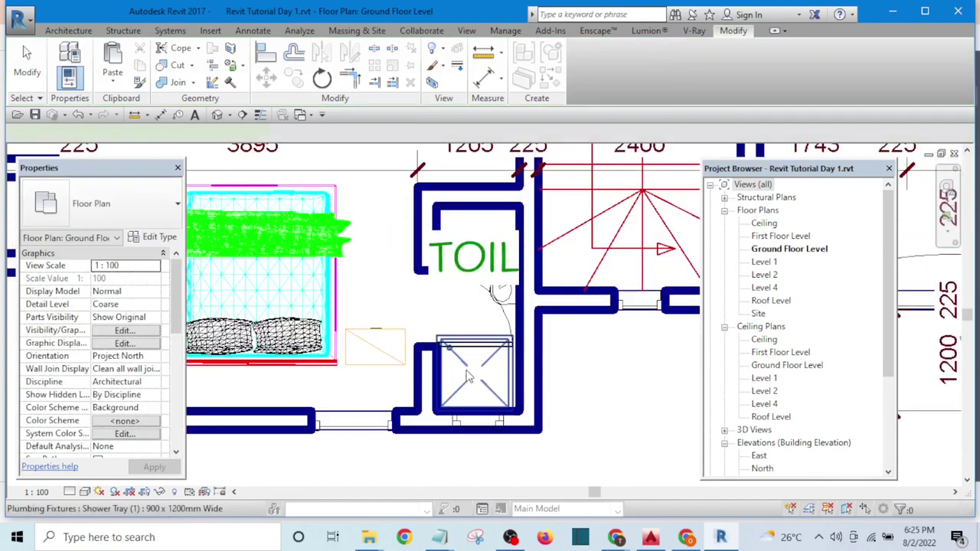
left_click_drag(470, 375, 468, 244)
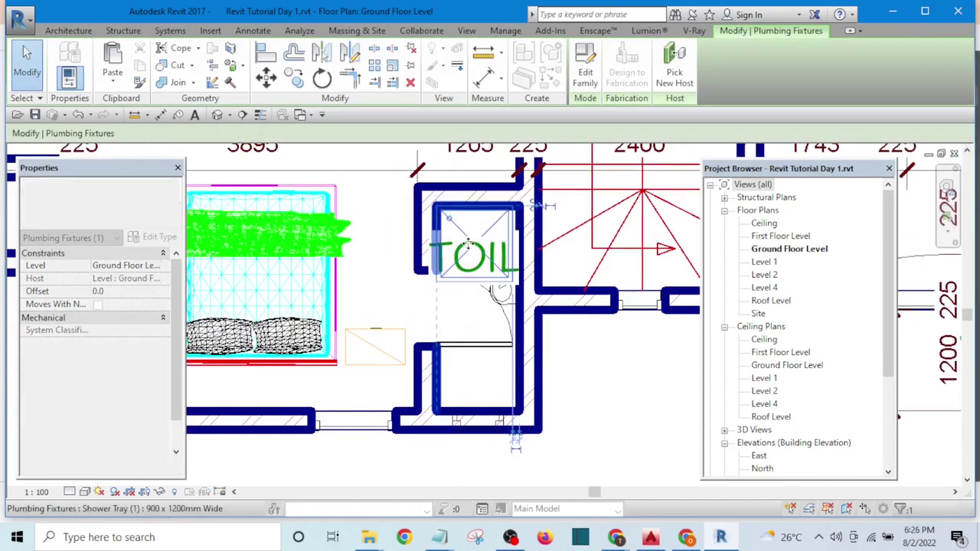
Drag the toilet's top wall higher.
scroll(505, 307, "down", 2)
left_click(584, 401)
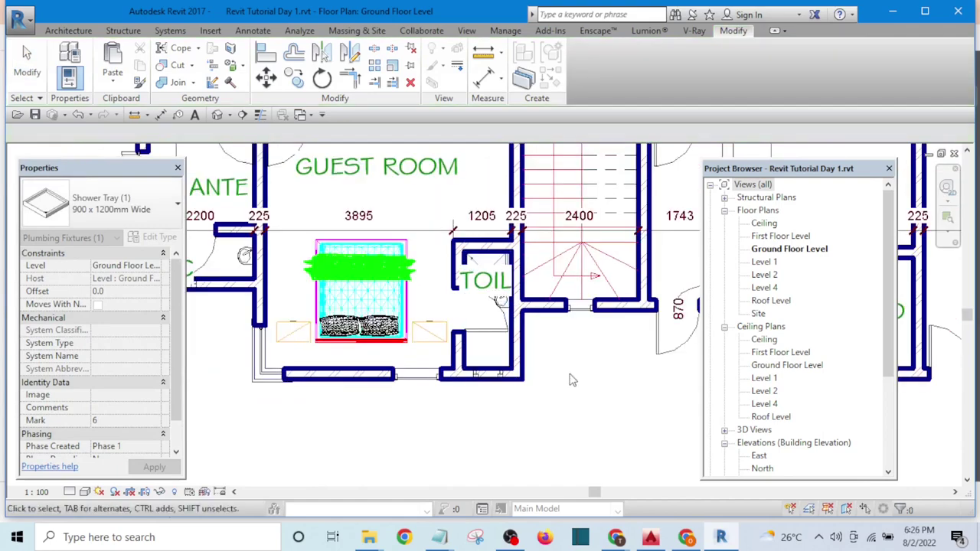
scroll(475, 224, "up", 5)
left_click(475, 224)
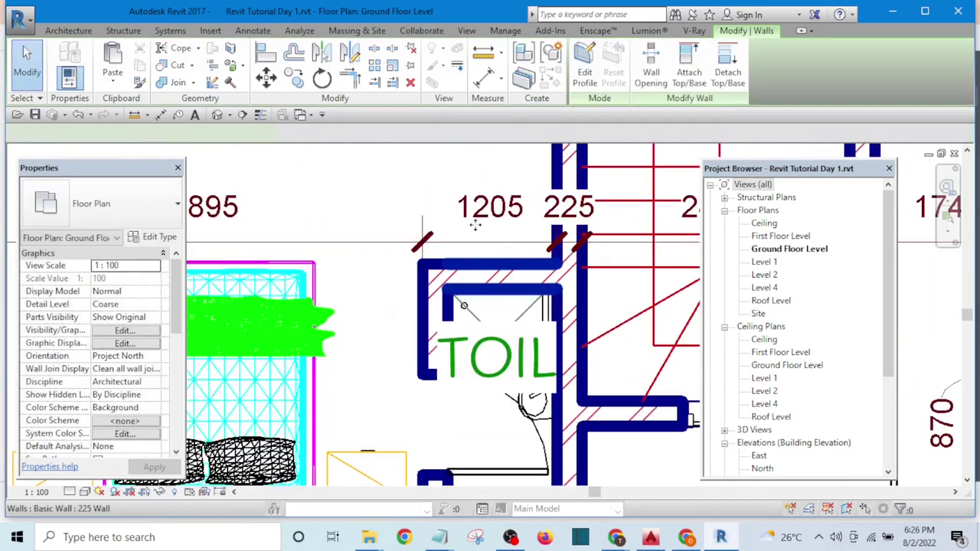
left_click_drag(474, 224, 475, 162)
left_click(356, 287)
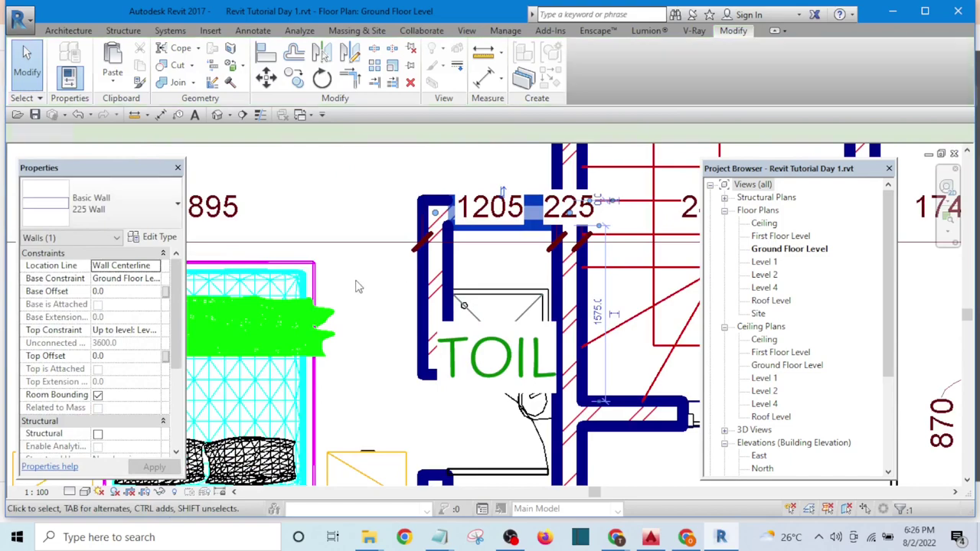
Add a 3000 aligned dimension across the guest room beside the toilet.
key("d")
key("i")
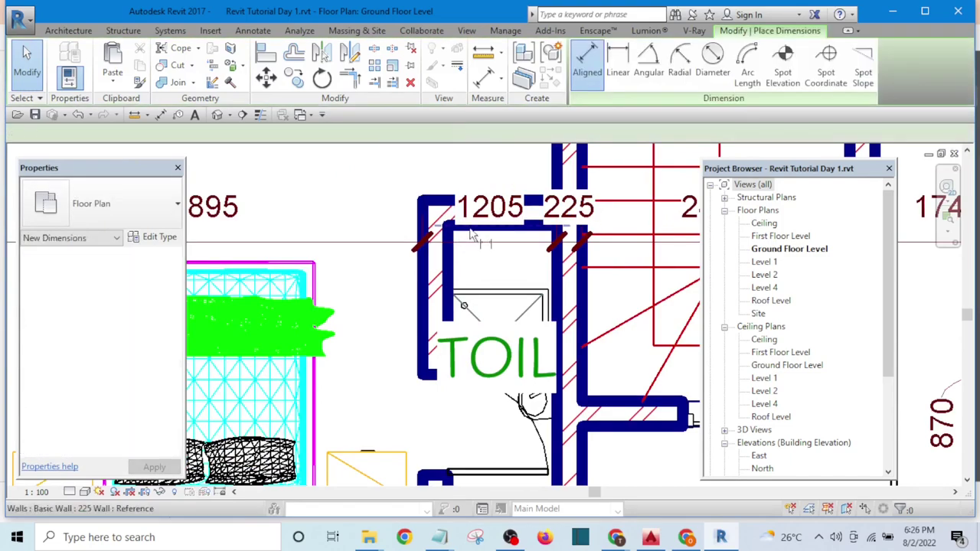
scroll(444, 284, "down", 1)
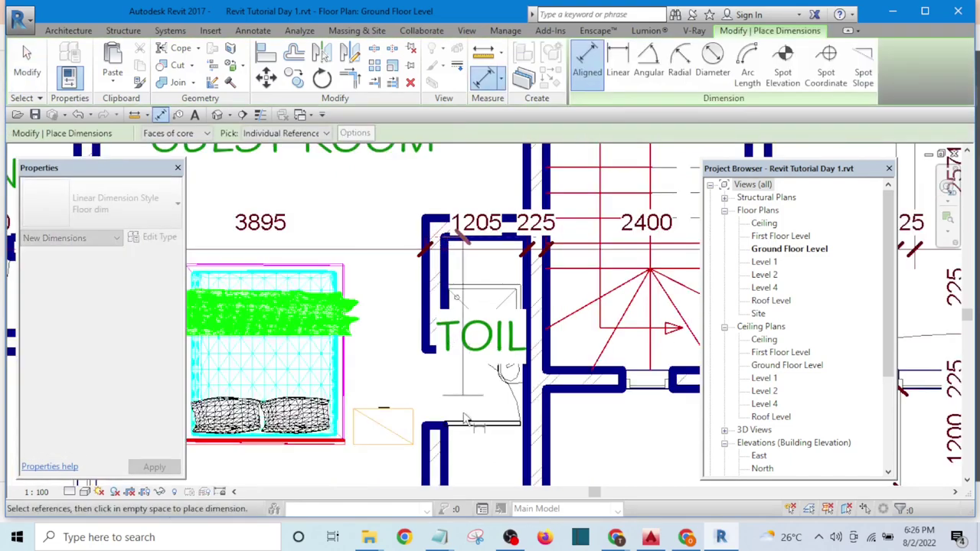
middle_click_drag(463, 437, 464, 313)
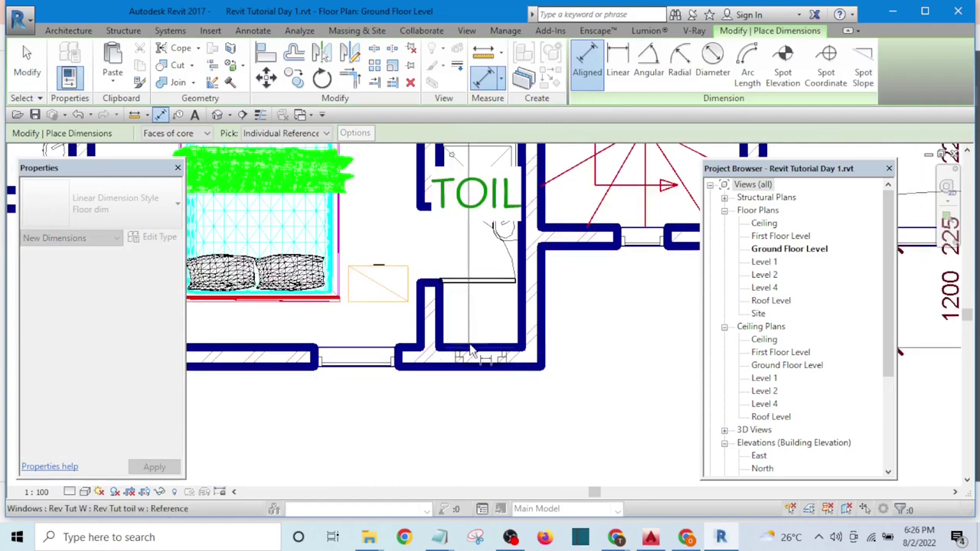
left_click(471, 350)
scroll(459, 291, "down", 2)
left_click(420, 256)
scroll(420, 257, "up", 2)
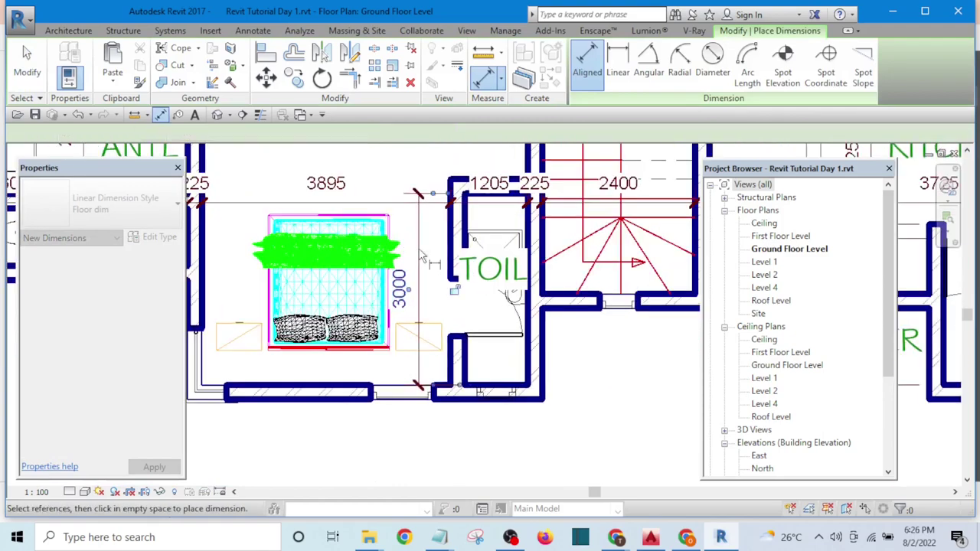
key("Escape")
key("Escape")
Check the 3000 dimension value against the top wall and the shower tray position.
left_click(468, 181)
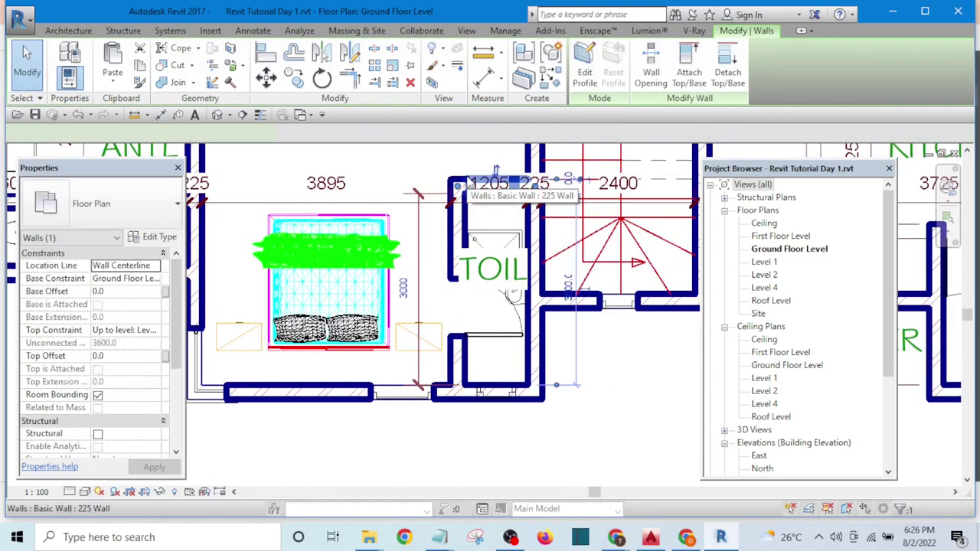
left_click(403, 287)
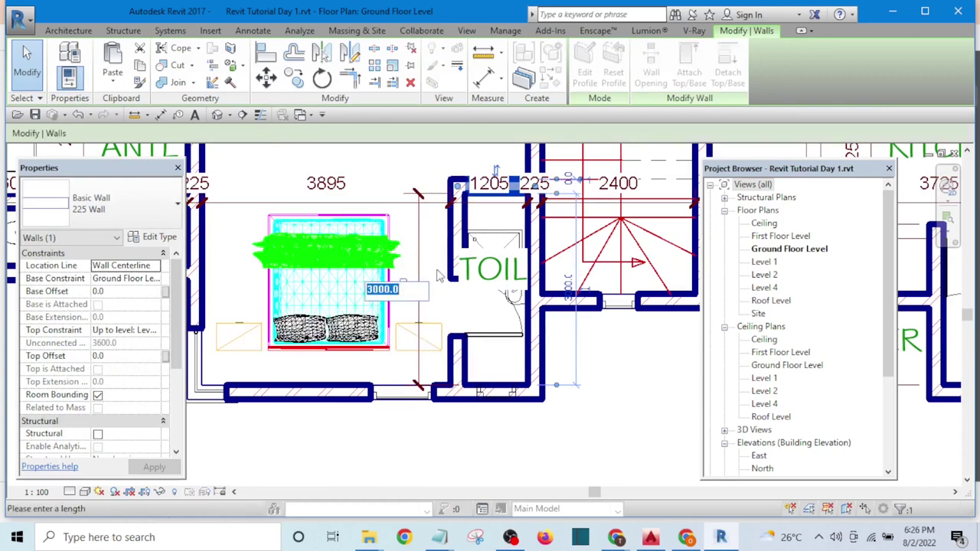
key("Escape")
key("Escape")
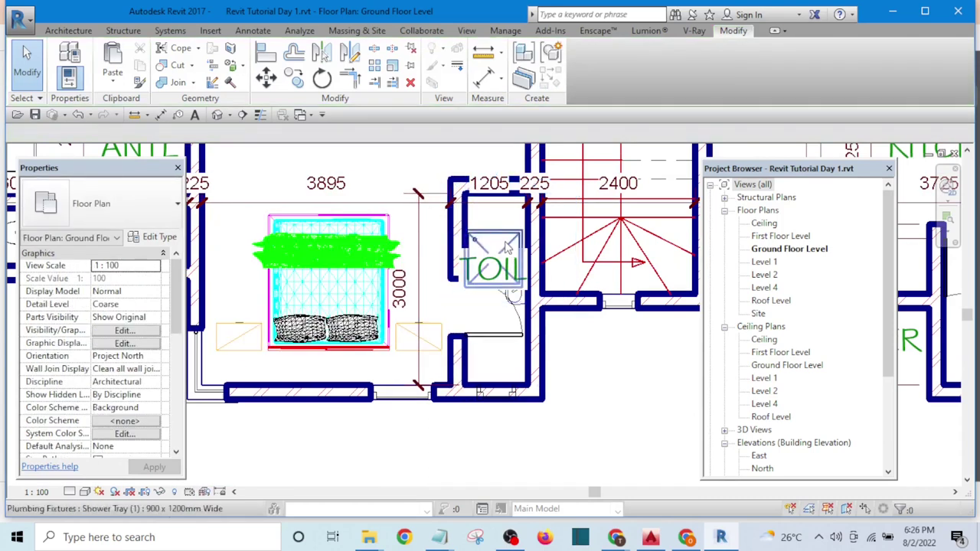
left_click(501, 244)
scroll(555, 408, "down", 3)
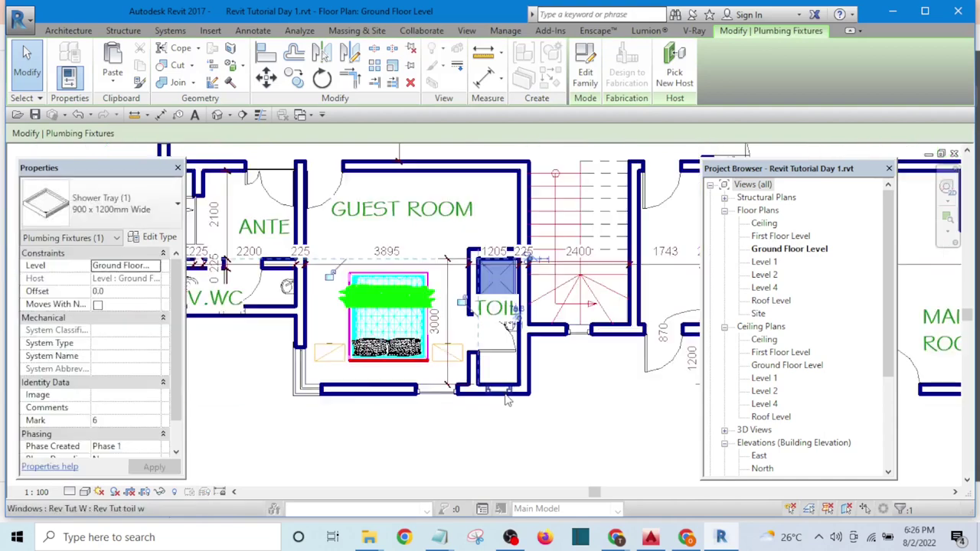
key("Escape")
scroll(529, 401, "up", 5)
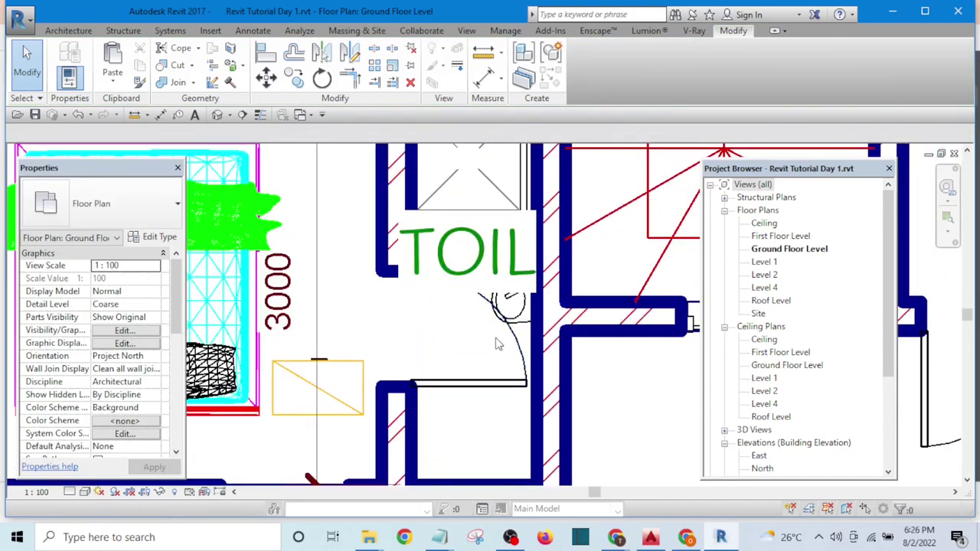
Nudge the toilet door and sink further up along the wall.
left_click(514, 351)
key("Up")
key("Up")
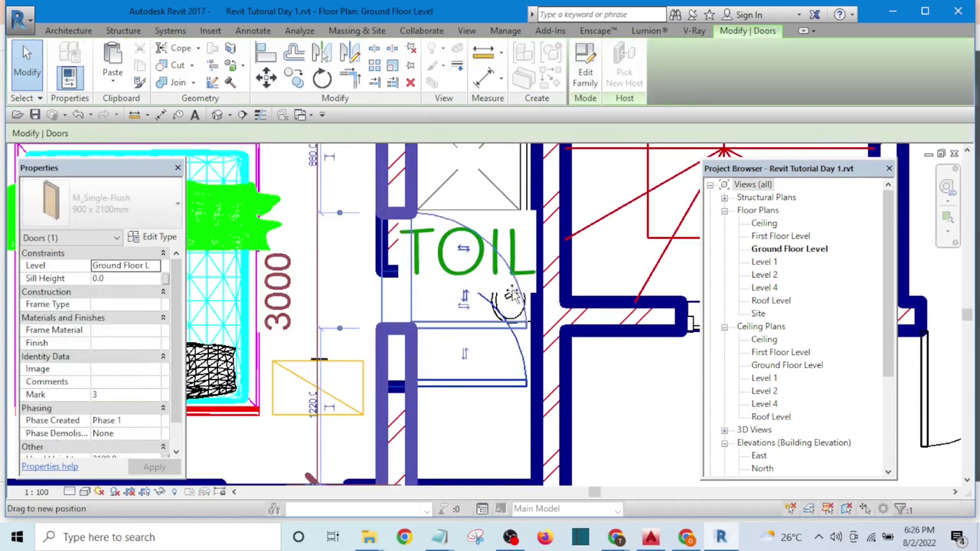
key("Up")
key("Up")
key("Up")
key("Up")
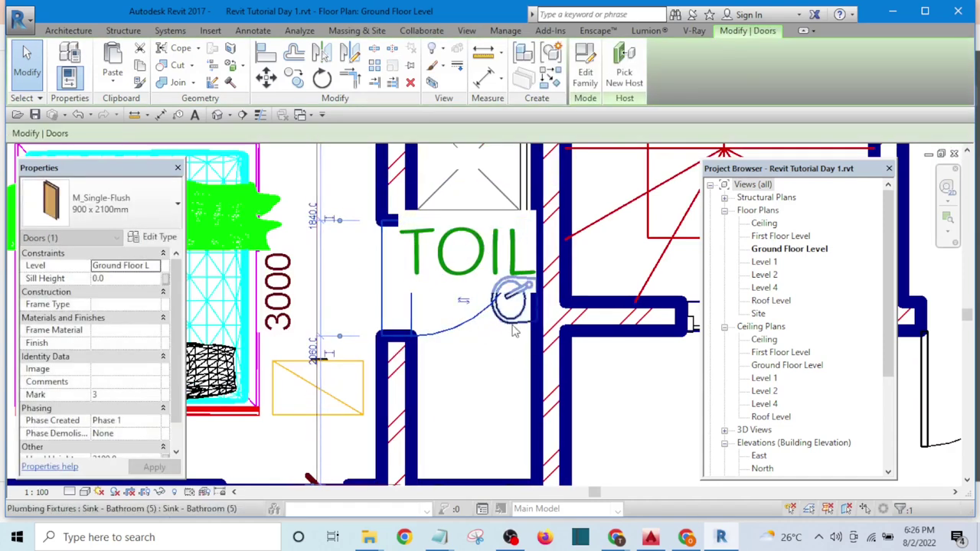
left_click(521, 372)
key("Up")
key("Up")
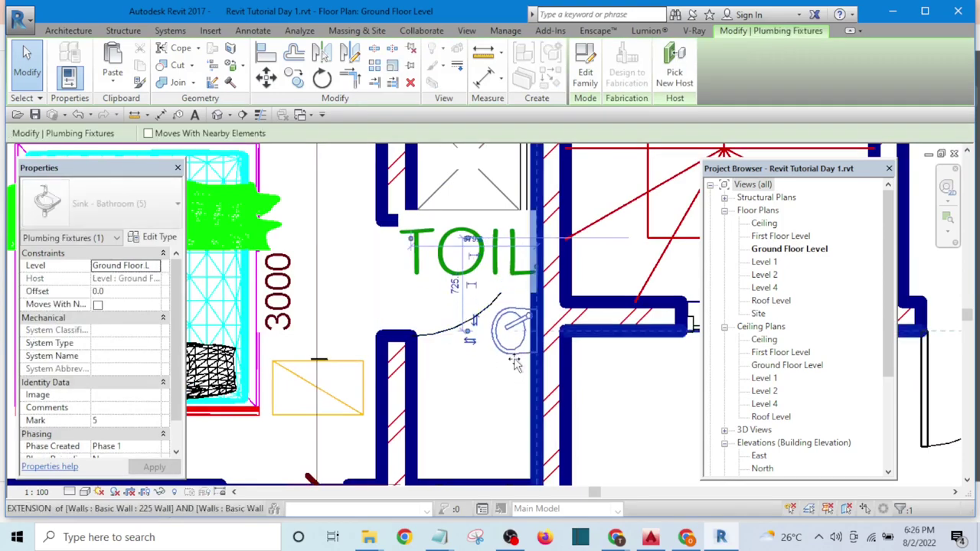
scroll(469, 342, "down", 4)
key("Escape")
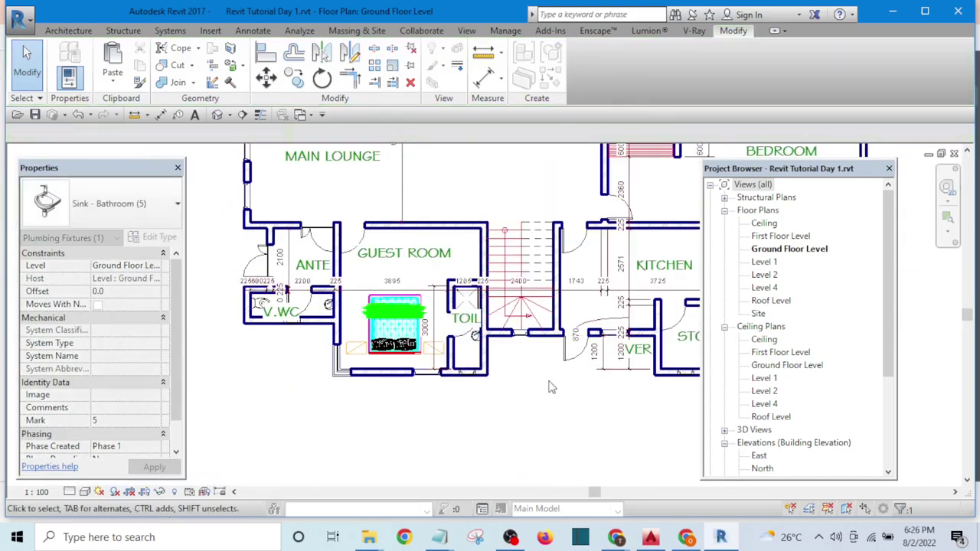
scroll(244, 310, "up", 2)
scroll(244, 310, "up", 2)
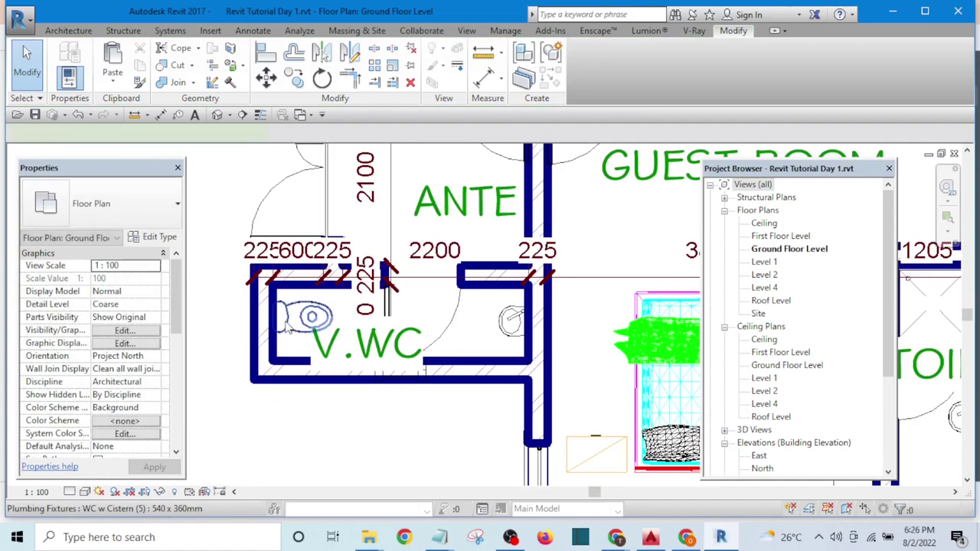
Place a WC matching the V.WC one against the toilet's bottom wall.
left_click(294, 315)
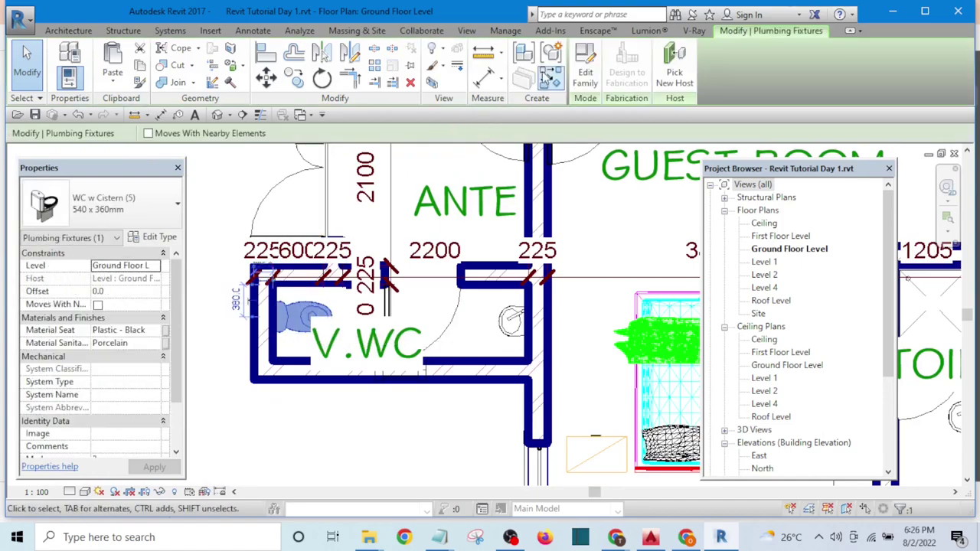
left_click(549, 78)
scroll(514, 309, "down", 6)
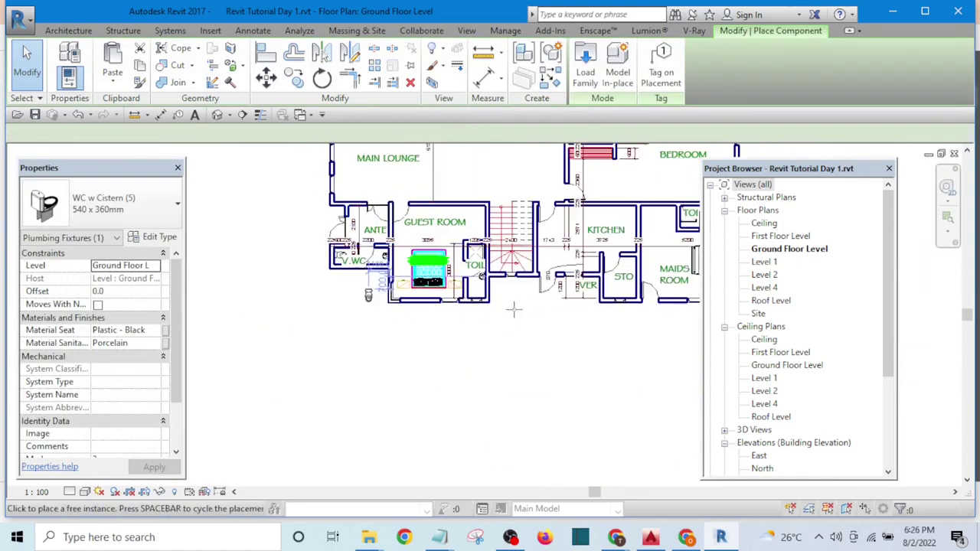
scroll(514, 309, "up", 6)
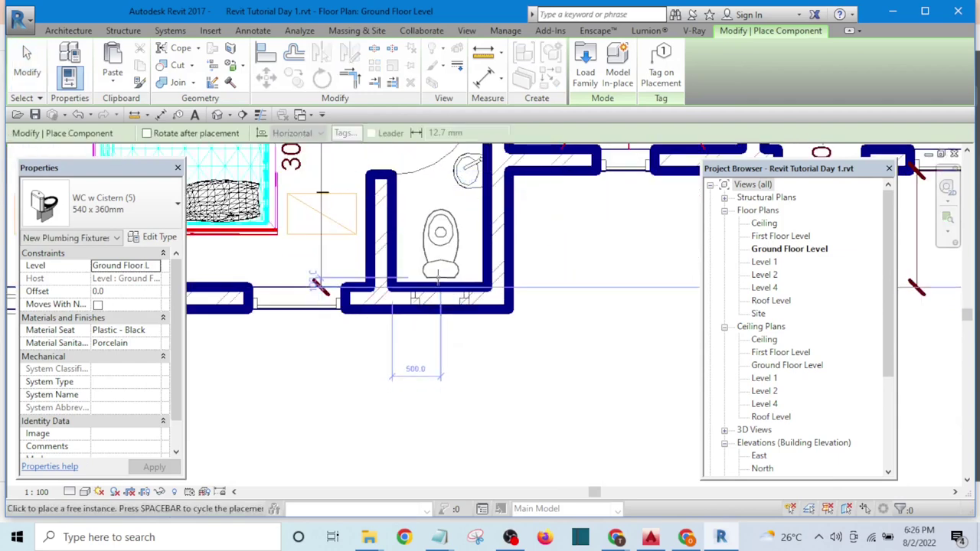
left_click(437, 285)
scroll(490, 330, "down", 10)
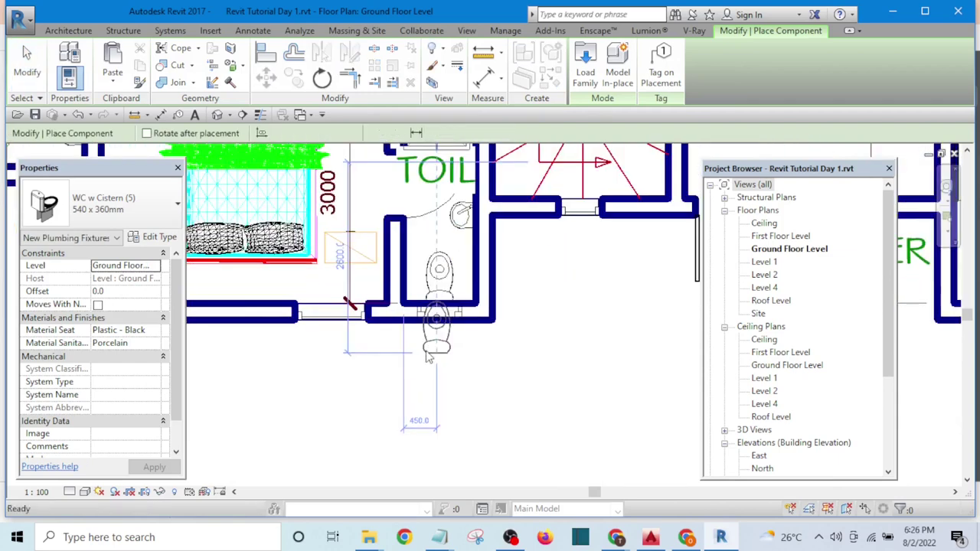
key("Escape")
scroll(524, 366, "up", 3)
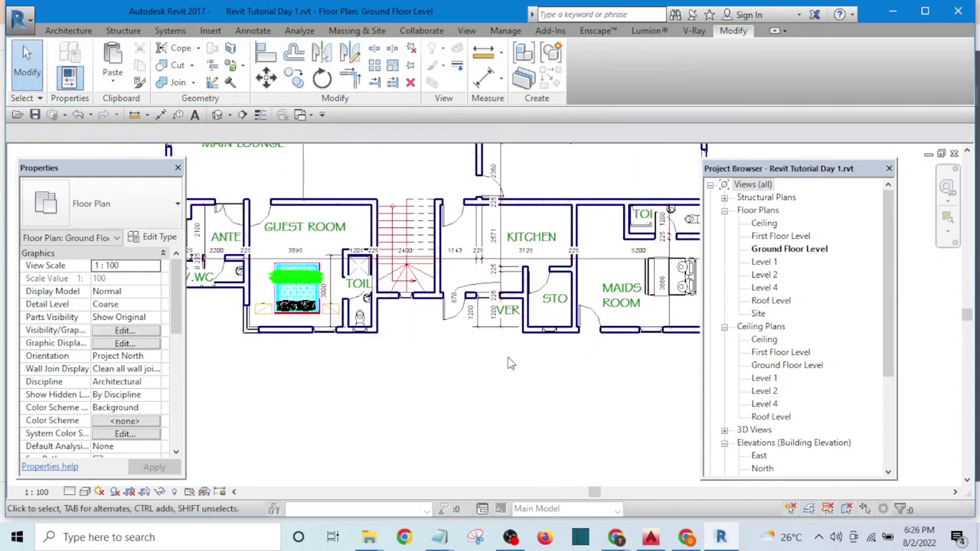
scroll(461, 352, "up", 2)
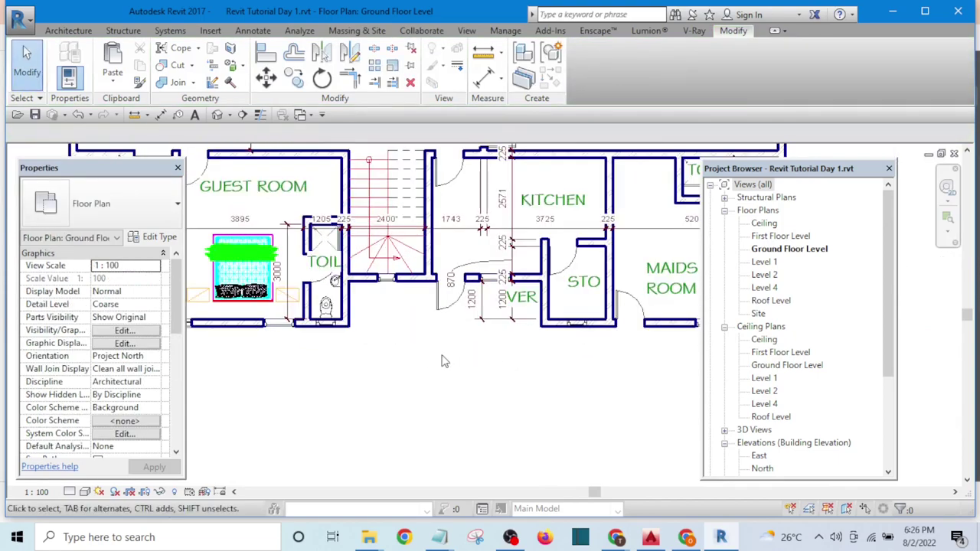
scroll(444, 360, "up", 3)
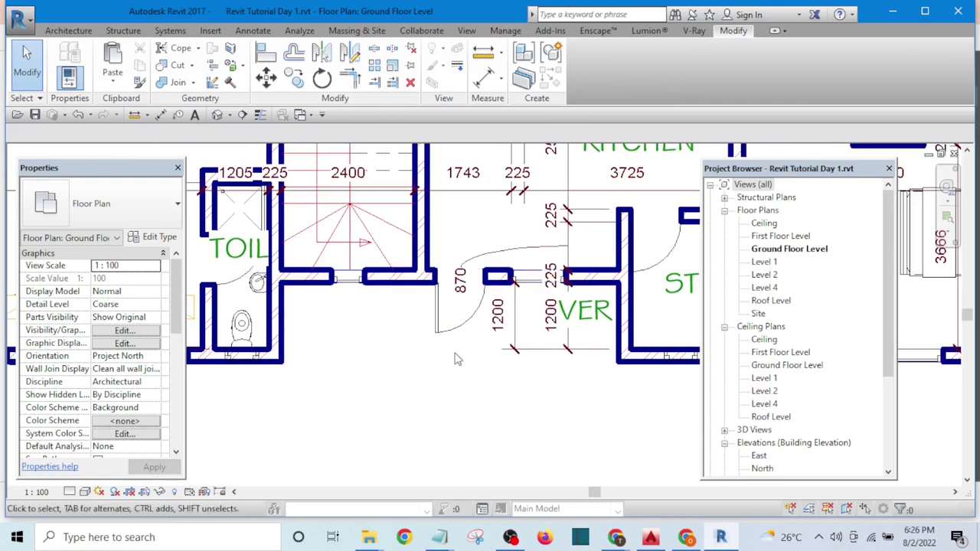
scroll(457, 359, "down", 3)
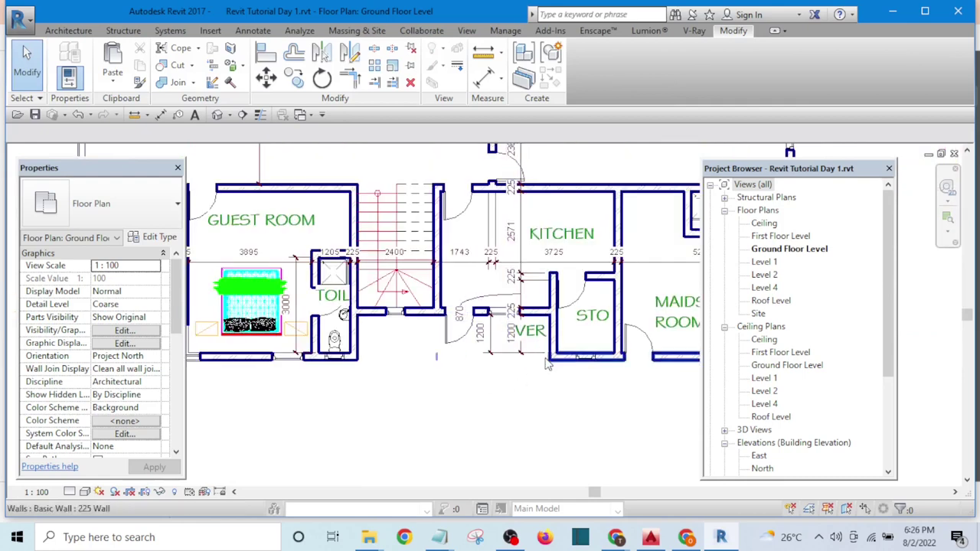
Start drawing detail lines with DL.
middle_click_drag(482, 392, 507, 350)
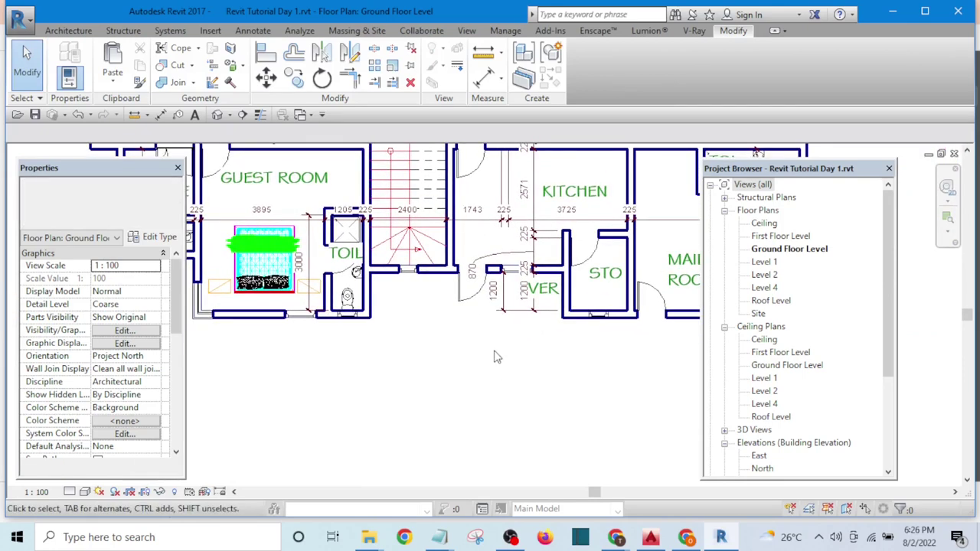
key("d")
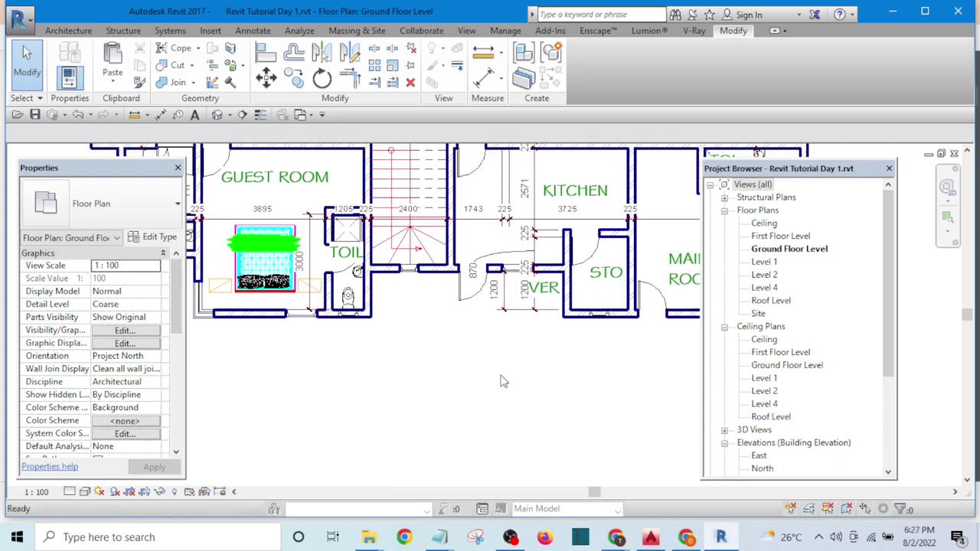
key("l")
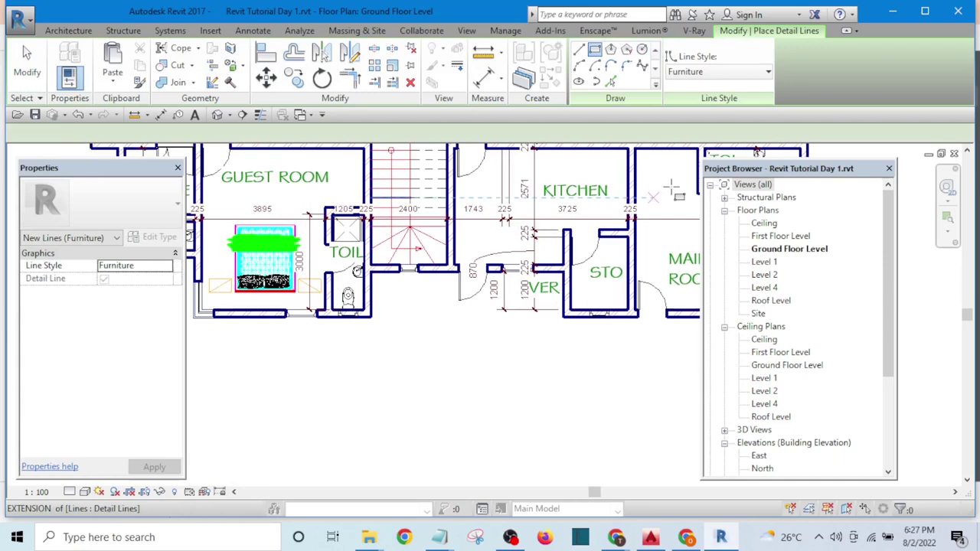
Draw a rectangular Furniture detail-line step outline below the entrance door beside VER.
scroll(449, 275, "up", 3)
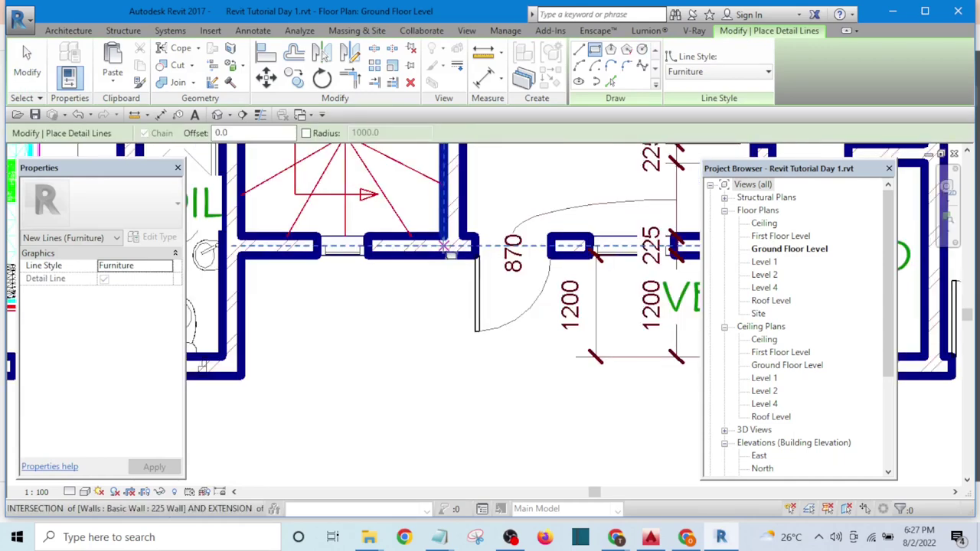
left_click(445, 246)
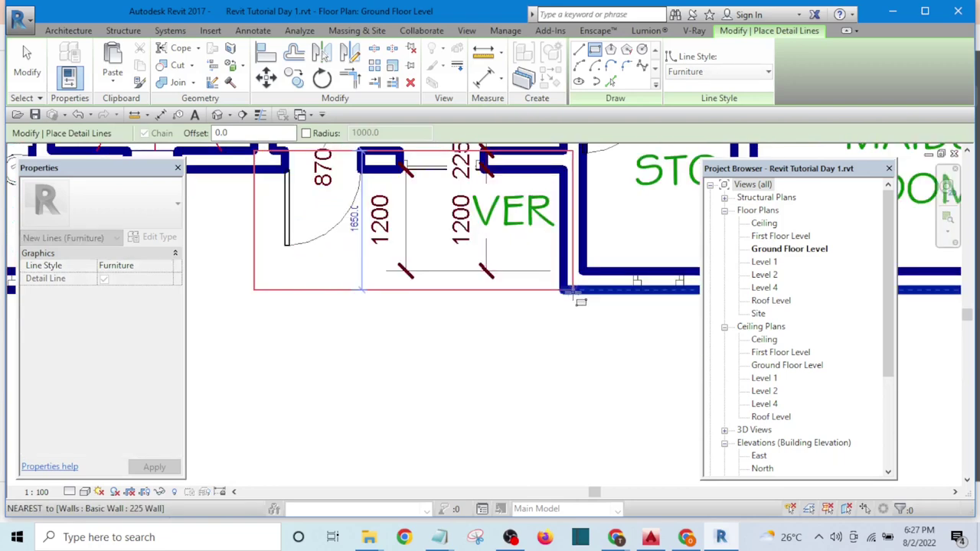
left_click(570, 291)
key("Escape")
key("Escape")
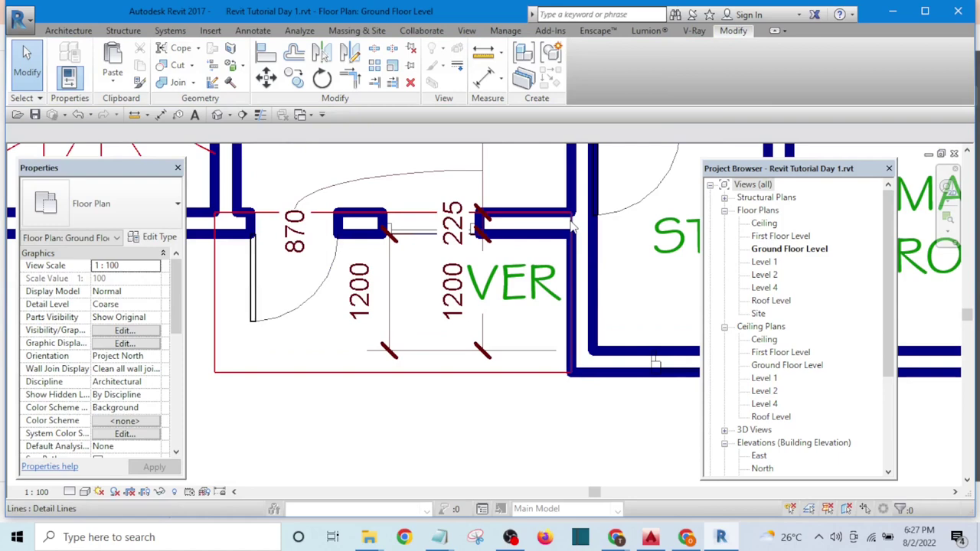
scroll(573, 224, "up", 2)
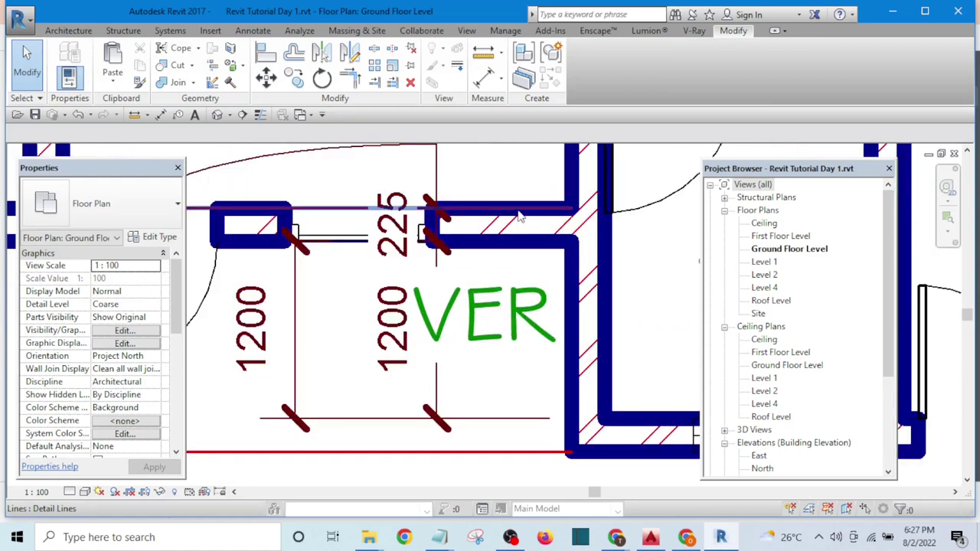
scroll(498, 252, "down", 4)
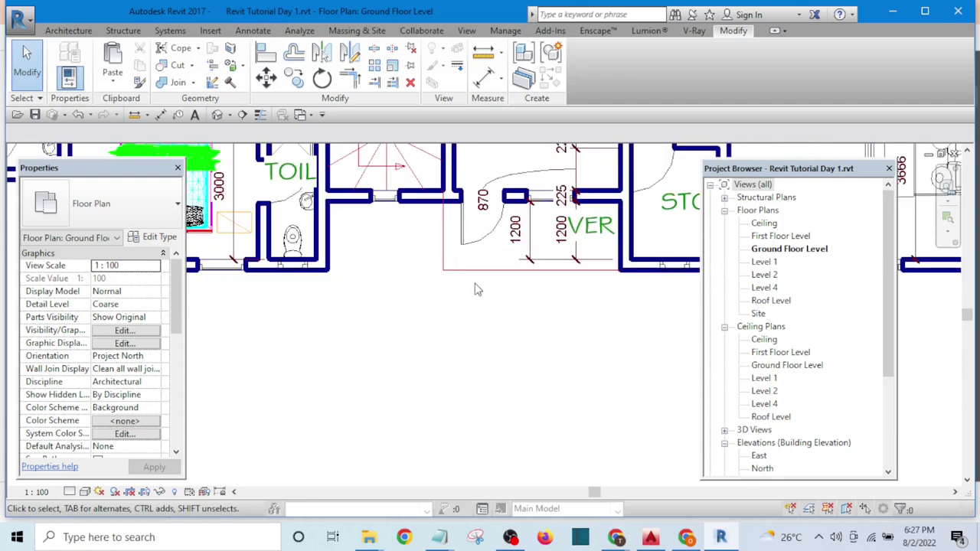
scroll(568, 229, "up", 2)
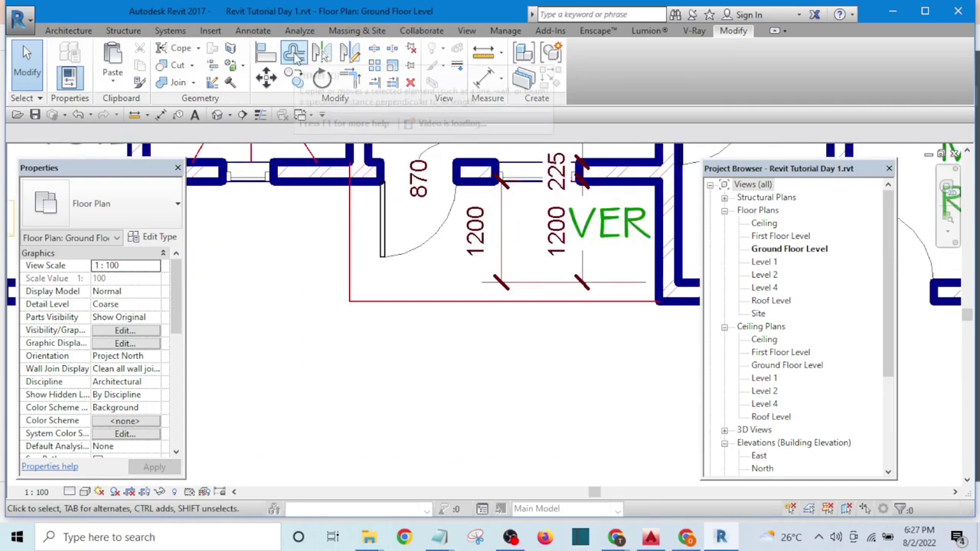
Offset the left and bottom step outline lines 225 inward.
left_click(294, 53)
scroll(345, 264, "up", 2)
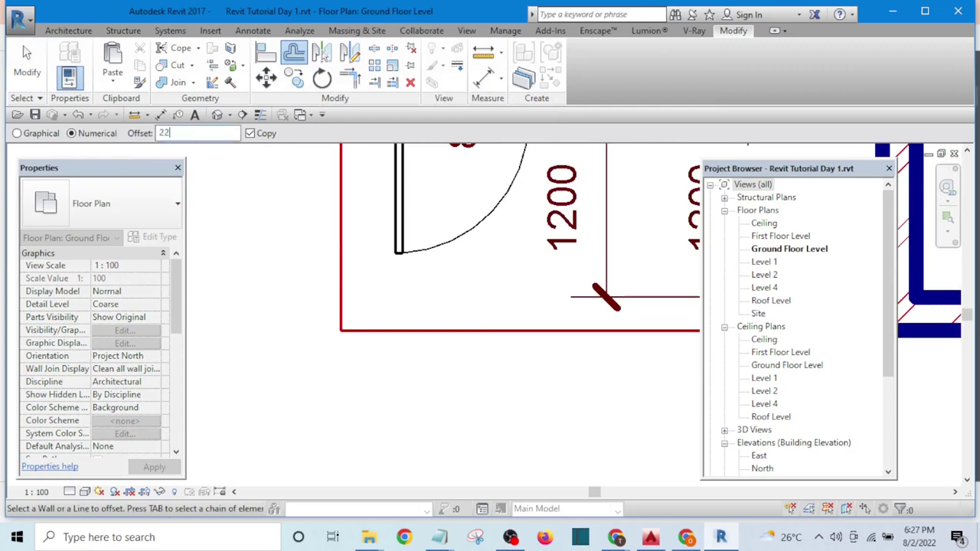
type("225")
left_click(344, 265)
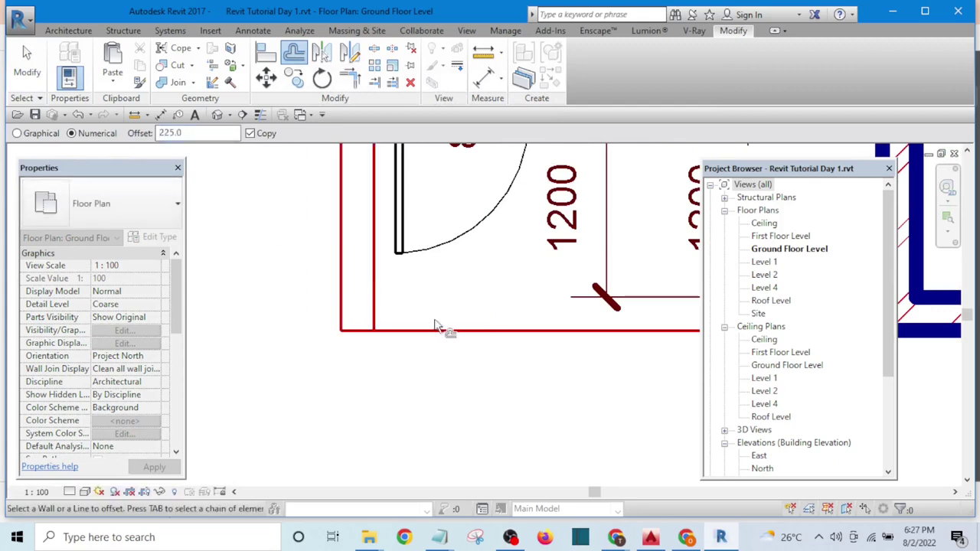
left_click(436, 331)
scroll(398, 345, "down", 3)
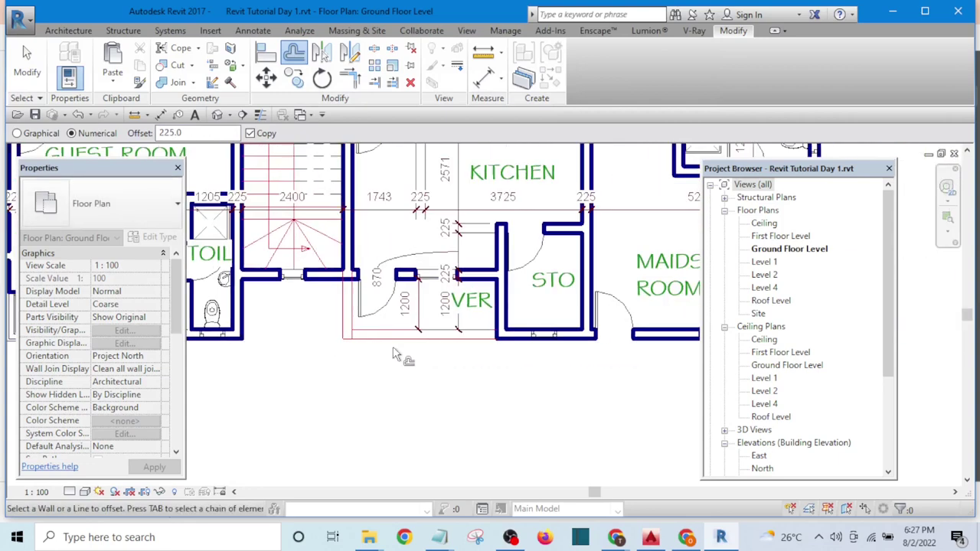
key("Escape")
scroll(297, 356, "up", 1)
scroll(297, 356, "up", 1)
key("Escape")
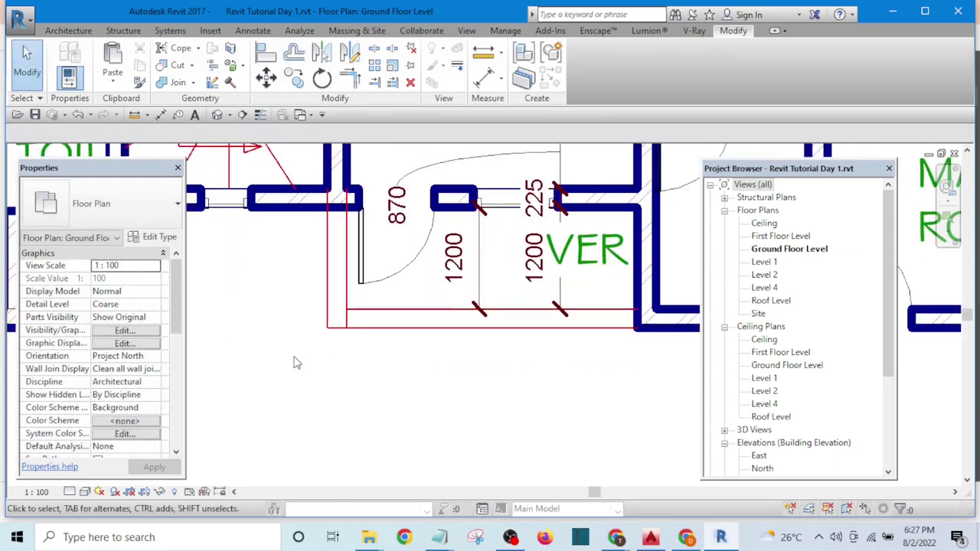
Trim the inner offset lines to the wall face.
key("e")
scroll(314, 304, "up", 3)
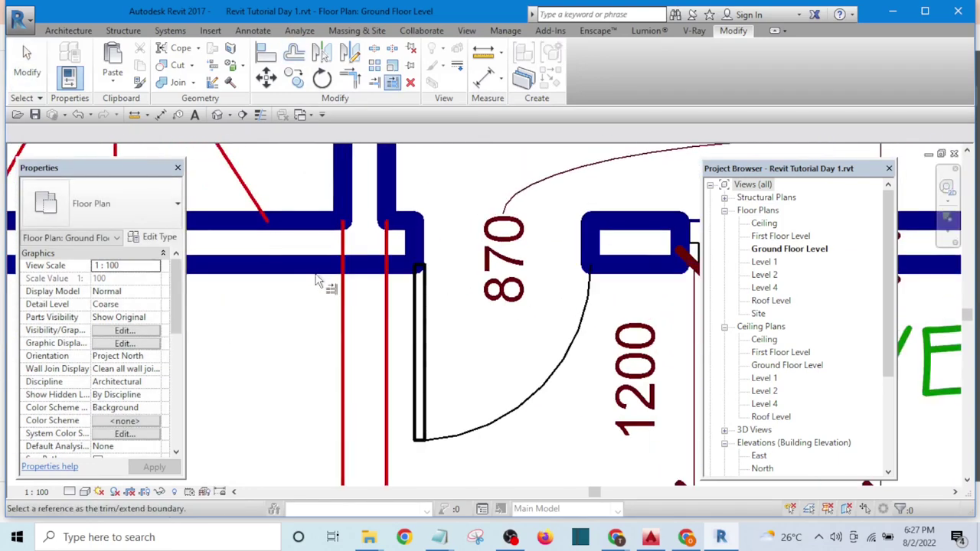
left_click(318, 268)
left_click(343, 337)
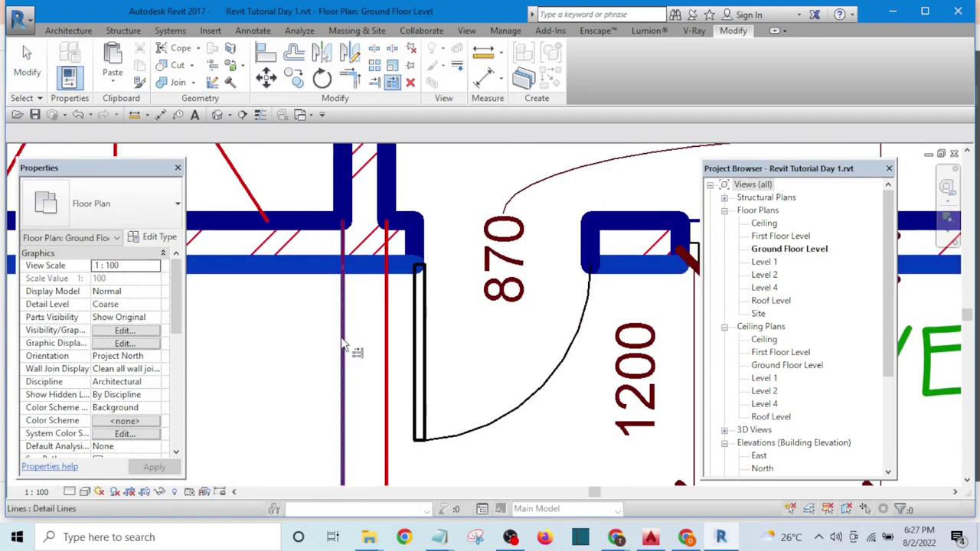
left_click(391, 354)
scroll(397, 352, "down", 5)
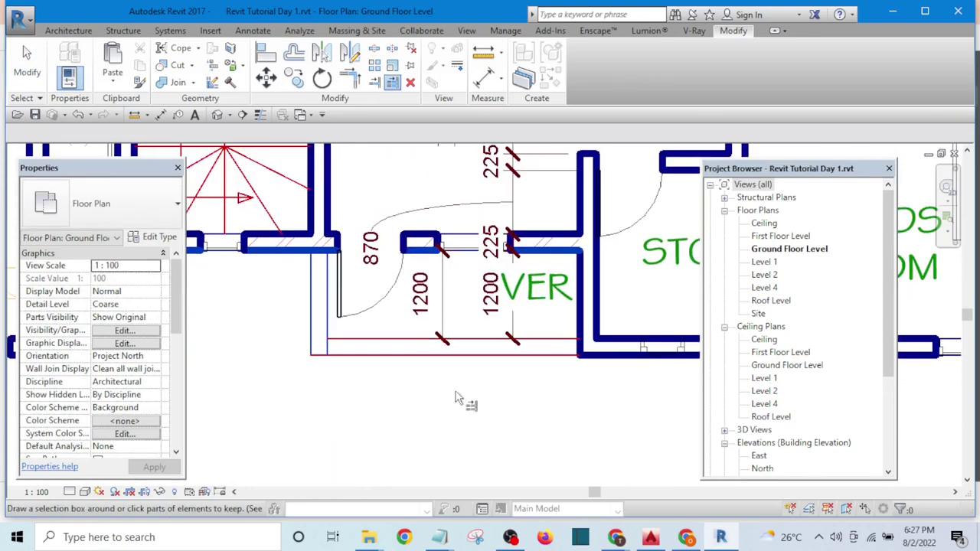
scroll(335, 367, "up", 5)
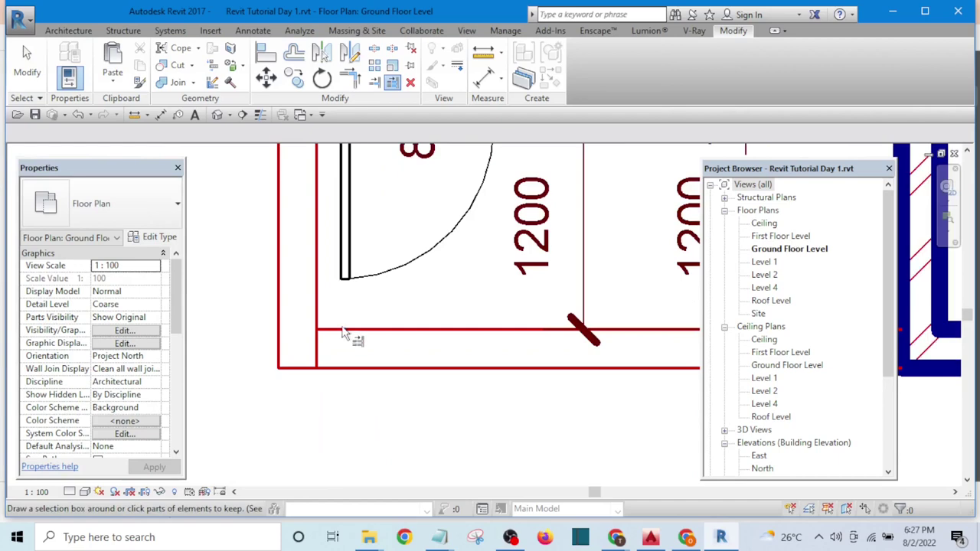
Trim the two inner lines into a clean corner and select them both.
left_click(346, 335)
left_click(306, 306)
scroll(357, 329, "down", 5)
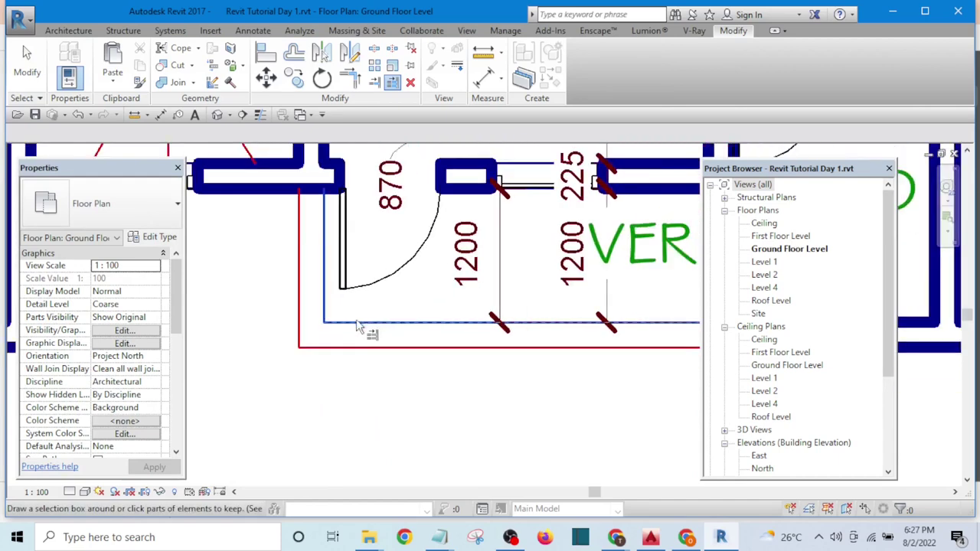
scroll(345, 322, "up", 3)
key("Escape")
scroll(345, 286, "up", 3)
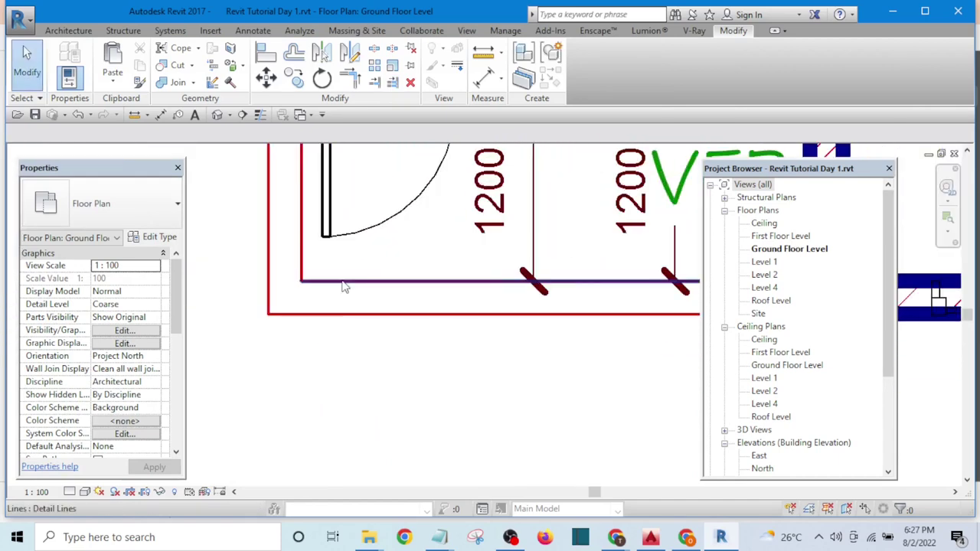
left_click(308, 280)
left_click(303, 264, "ctrl")
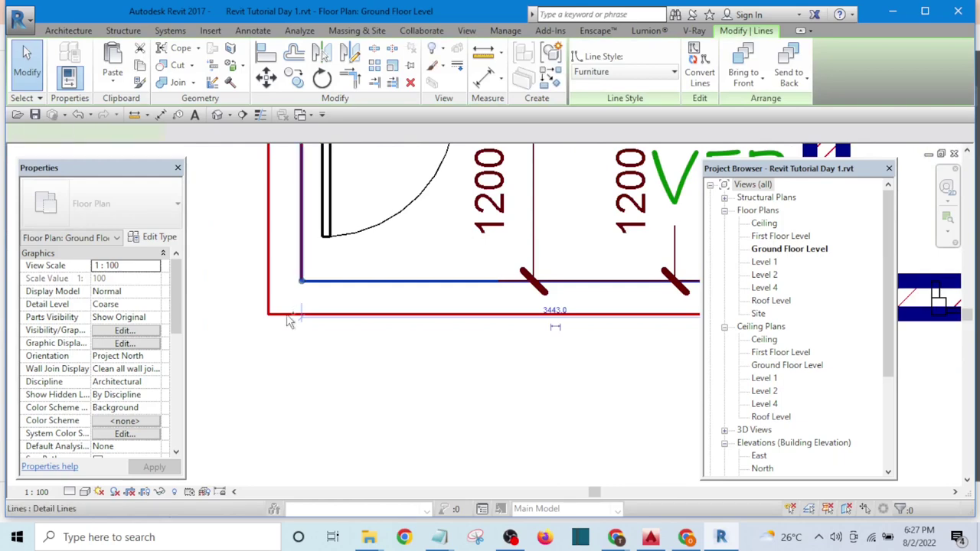
Change the two inner step lines to the <Overhead> line style.
scroll(540, 211, "down", 3)
left_click(645, 72)
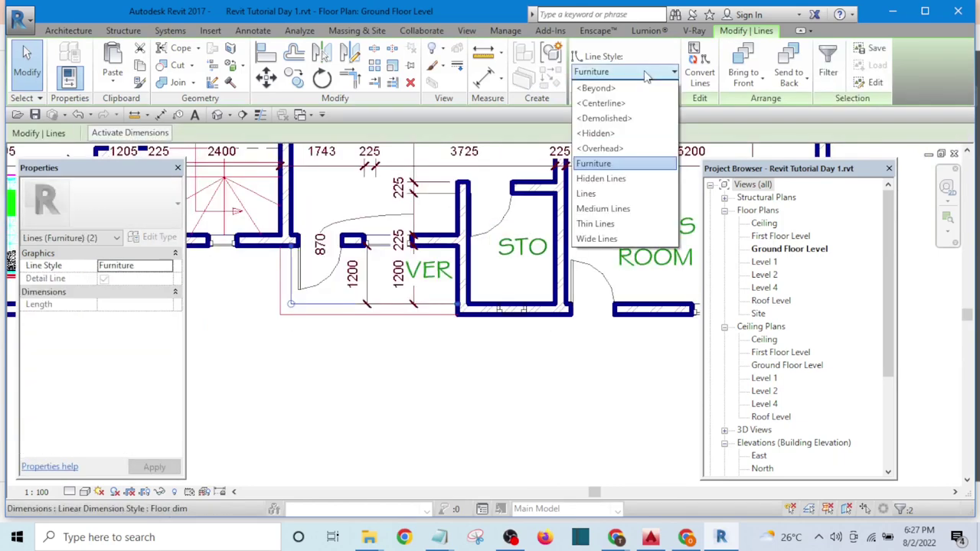
left_click(623, 149)
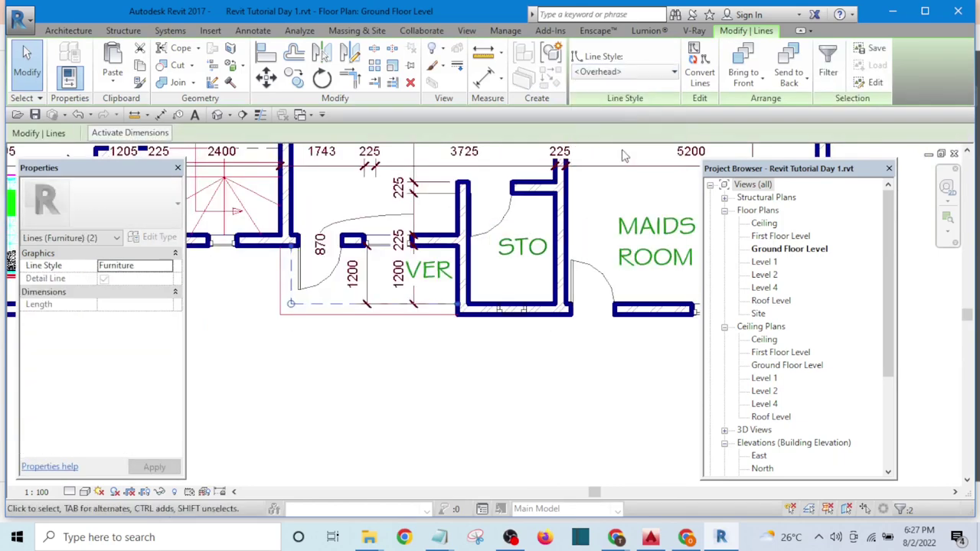
key("Escape")
scroll(341, 314, "up", 2)
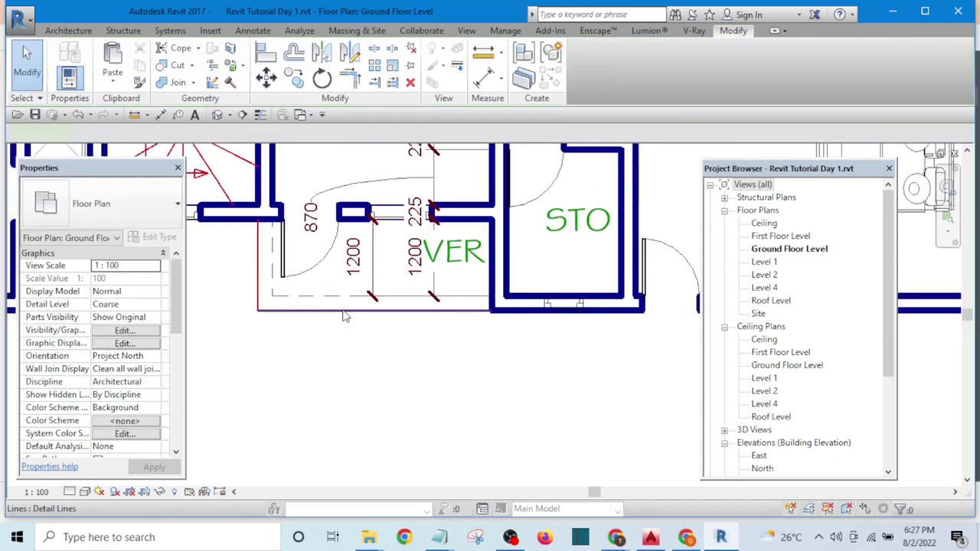
Draw a matching detail-line rectangle below the entrance step.
left_click(344, 314)
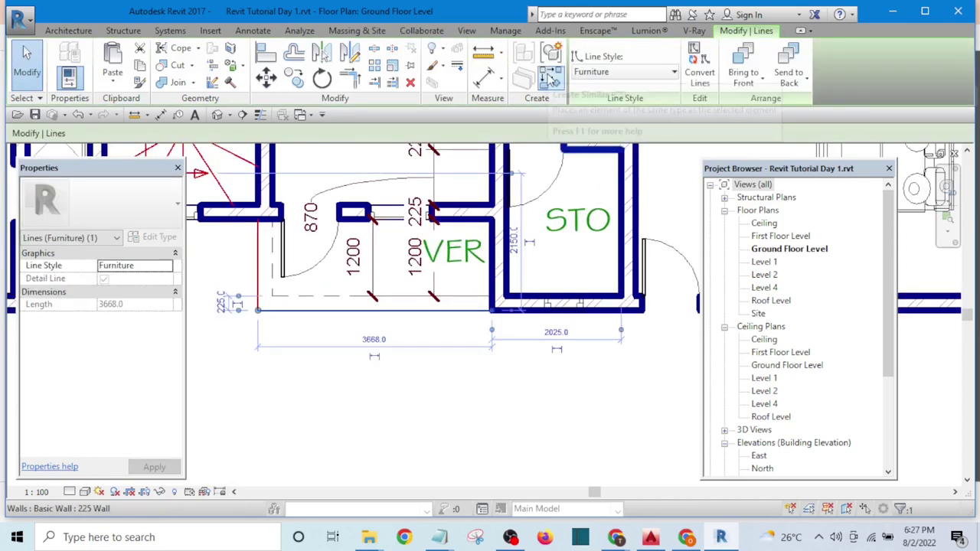
left_click(549, 79)
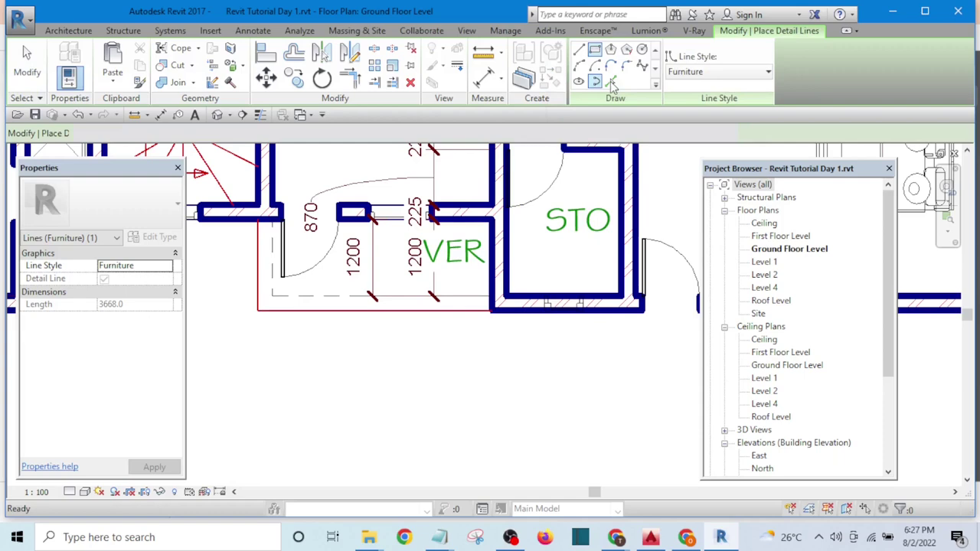
scroll(299, 325, "up", 1)
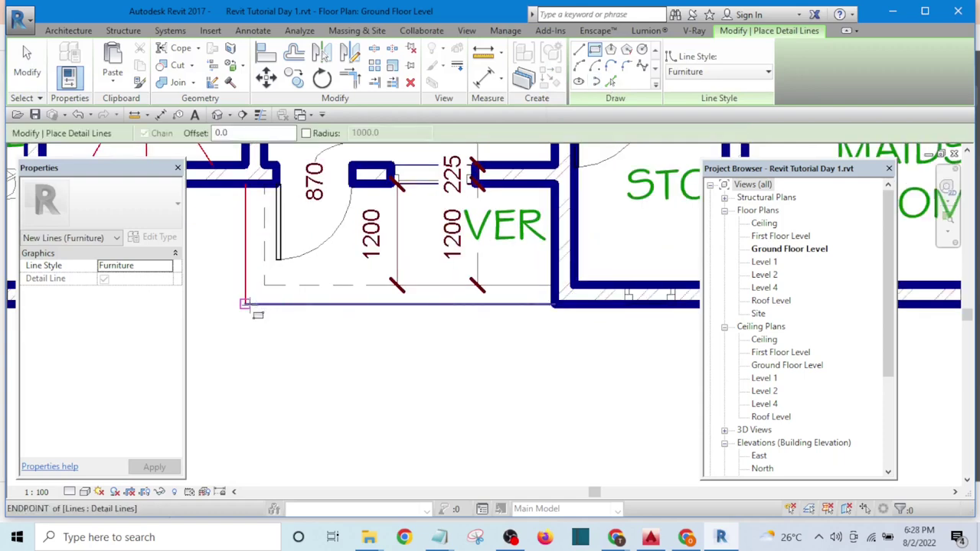
left_click(244, 304)
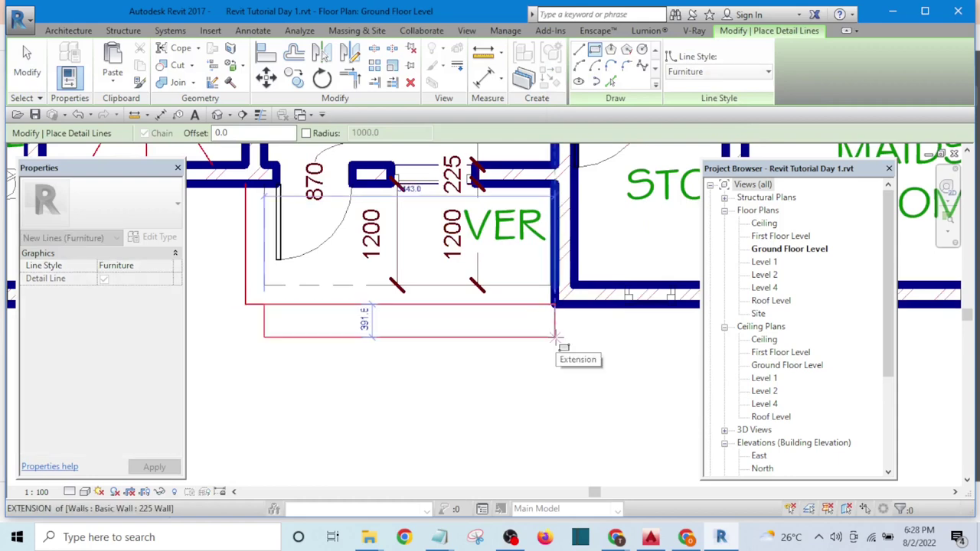
left_click(556, 337)
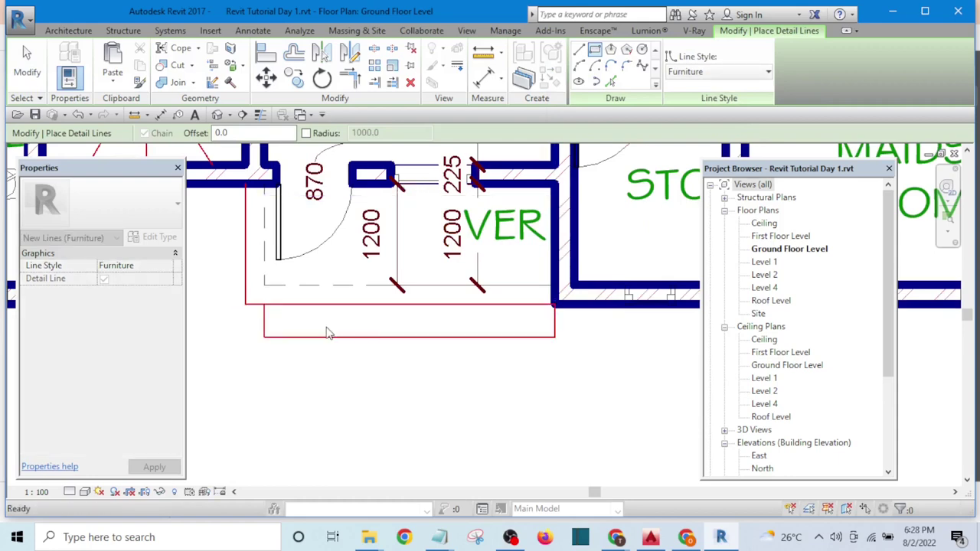
key("Escape")
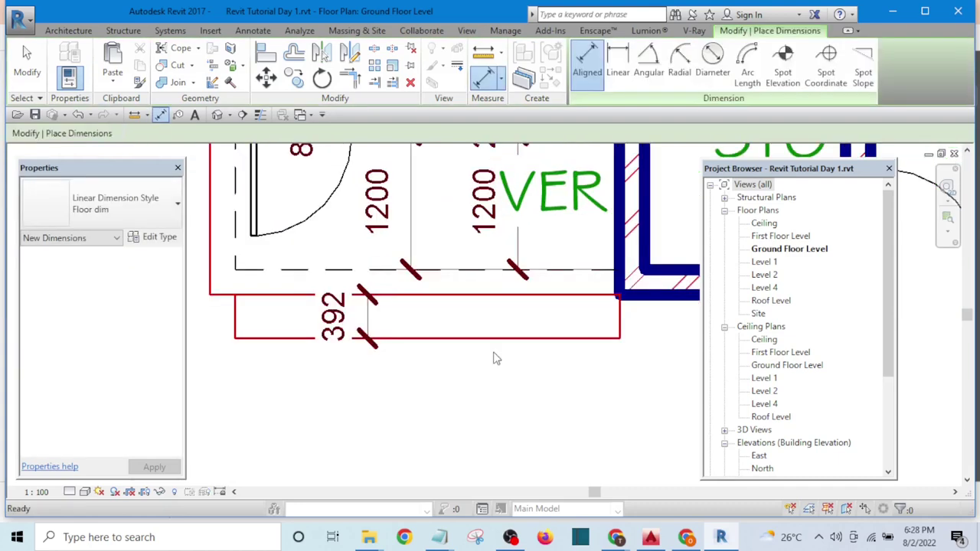
key("Escape")
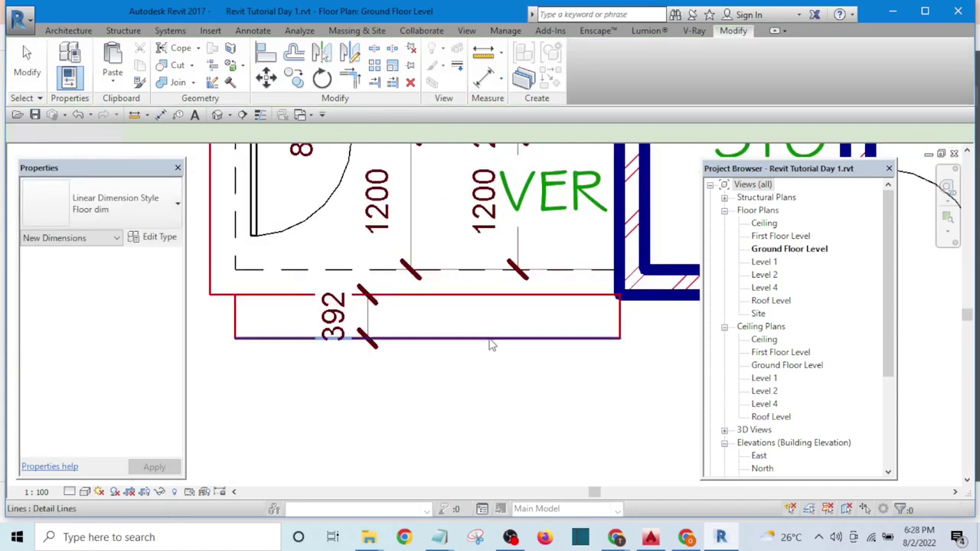
Set the lower step rectangle's depth to 300.
left_click(492, 338)
left_click(333, 316)
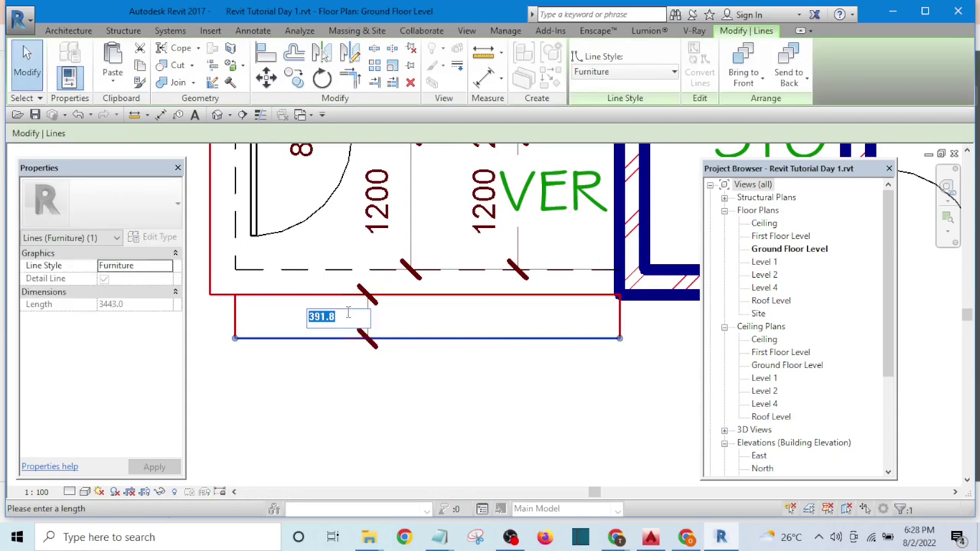
key("Return")
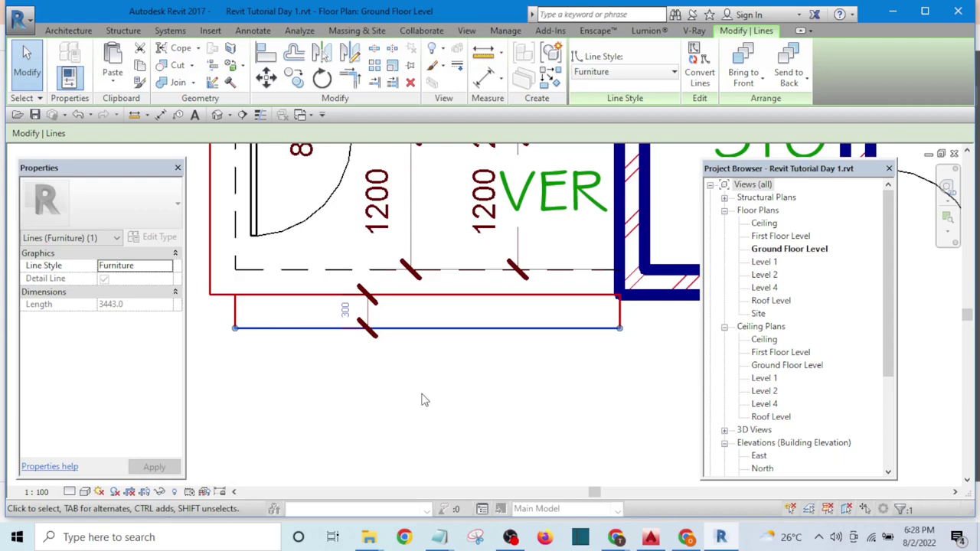
scroll(425, 400, "down", 2)
Draw a rectangular detail-line step outline, 300 deep, across the door below STO and MAIDS ROOM.
key("o")
key("f")
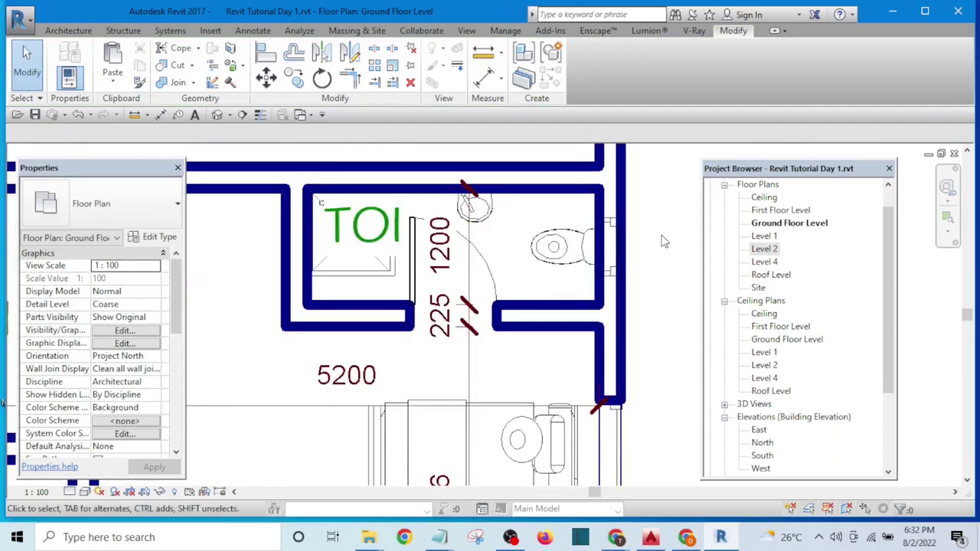
scroll(646, 272, "down", 3)
scroll(549, 359, "up", 3)
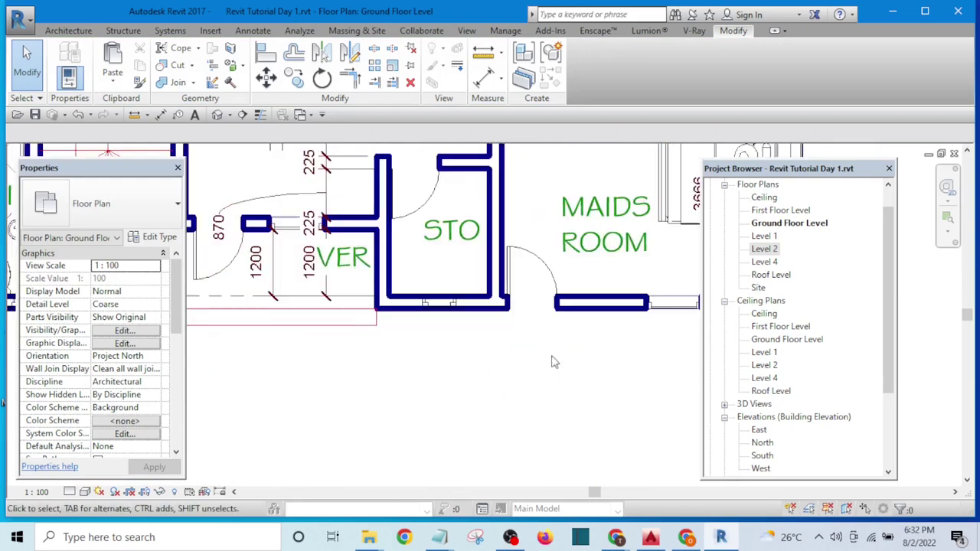
key("d")
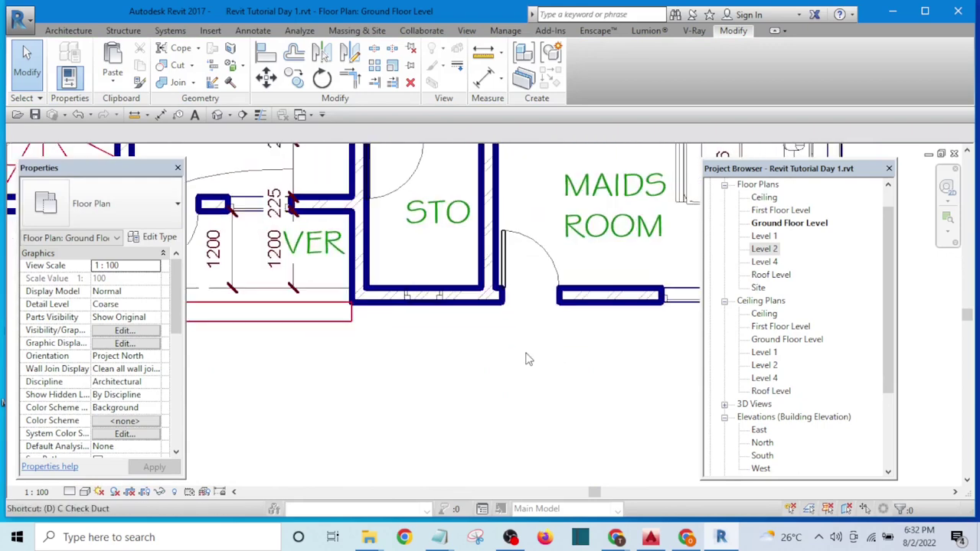
key("l")
scroll(500, 303, "up", 3)
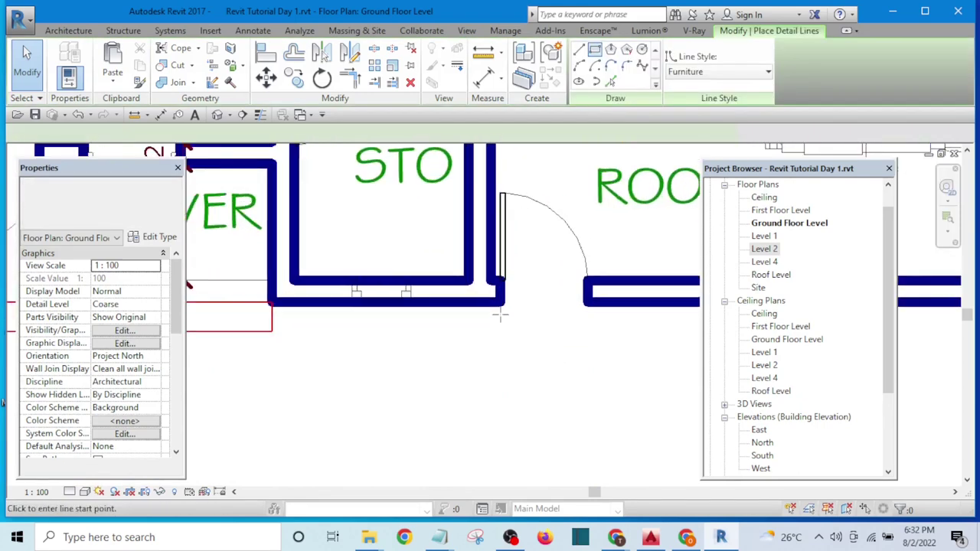
left_click(500, 303)
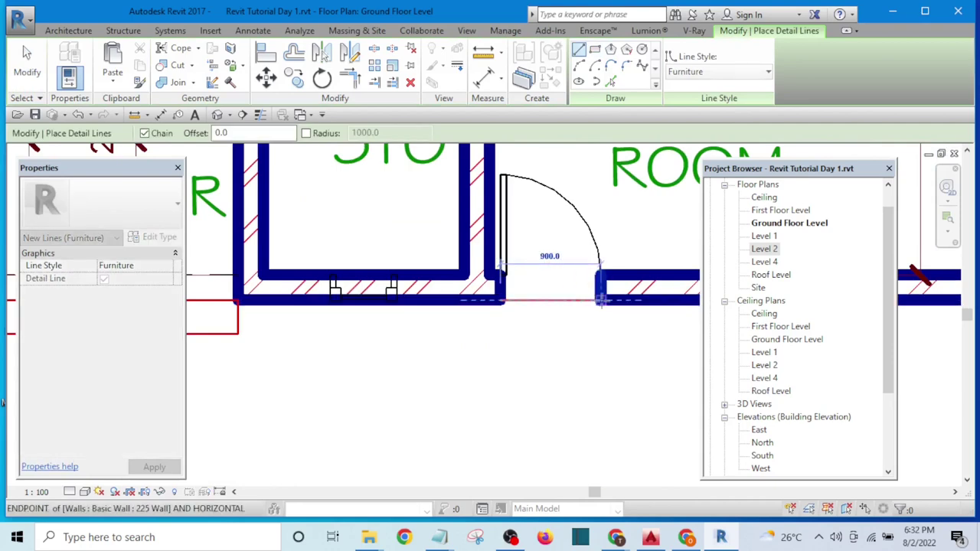
left_click(601, 300)
scroll(601, 337, "up", 2)
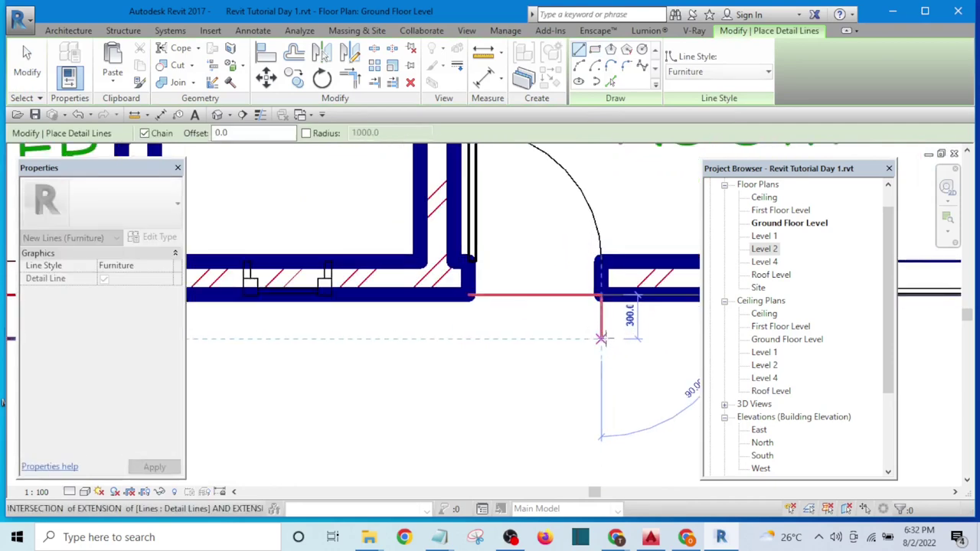
left_click(601, 338)
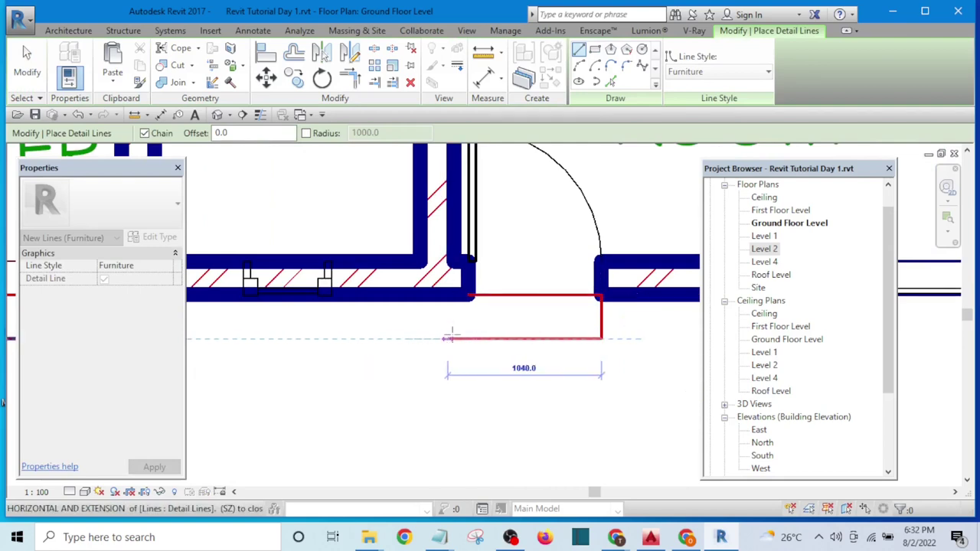
left_click(442, 338)
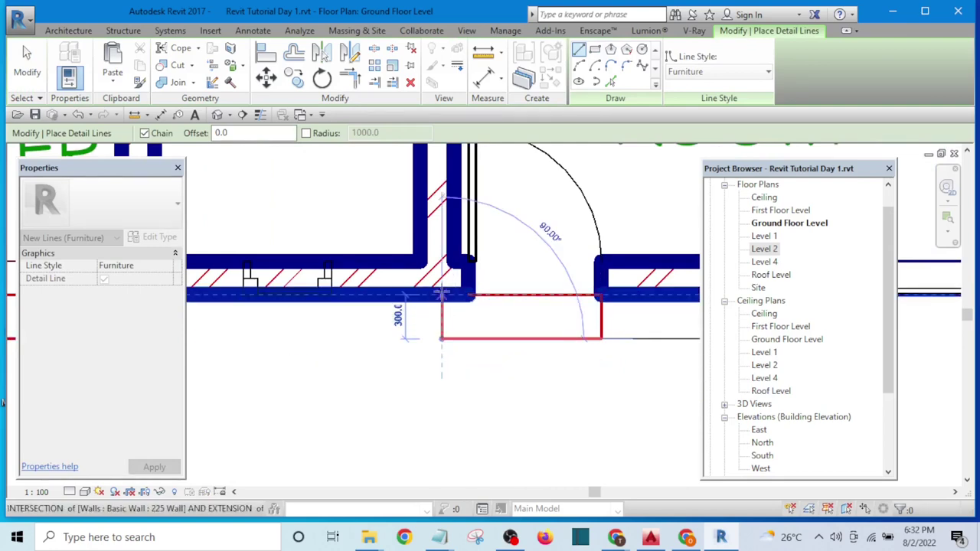
left_click(442, 294)
key("Escape")
Widen the step outline by dragging its right side line outward.
scroll(603, 323, "up", 1)
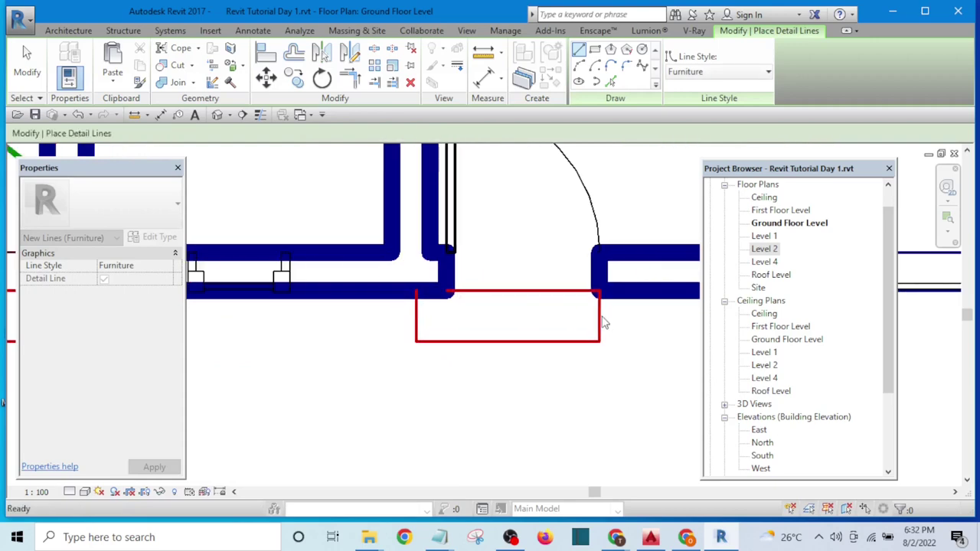
key("Escape")
left_click_drag(606, 321, 638, 320)
left_click(646, 396)
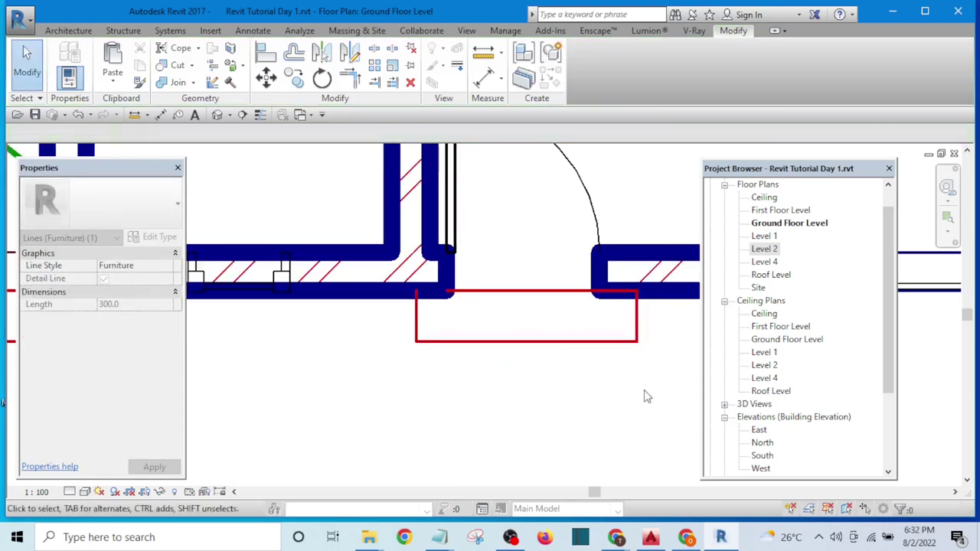
Copy the outline's bottom line 300 down and save the project.
left_click(522, 342)
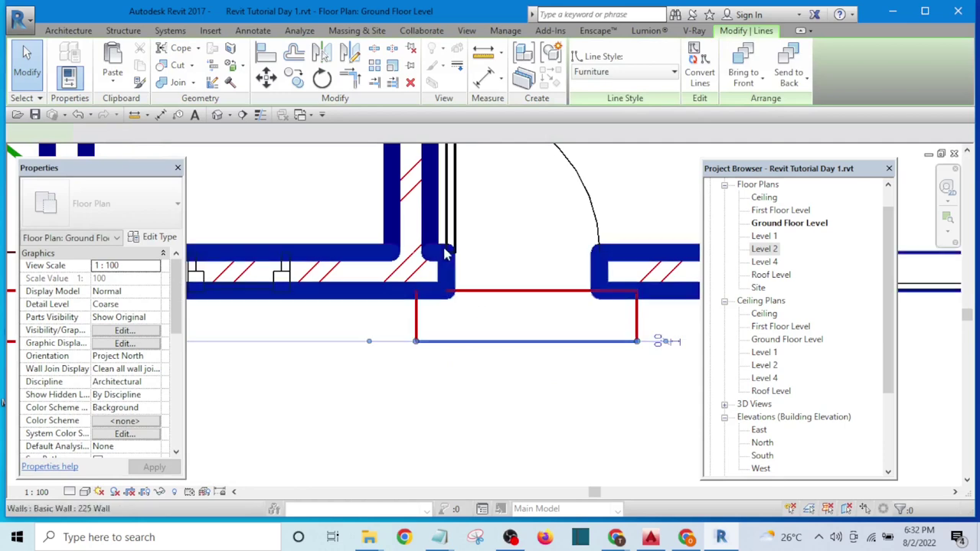
left_click(293, 78)
left_click(505, 293)
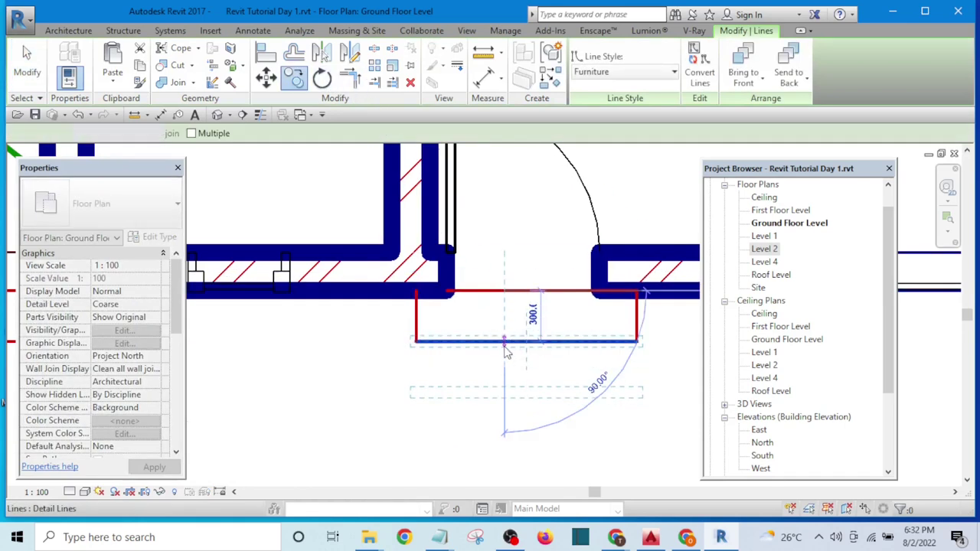
left_click(505, 392)
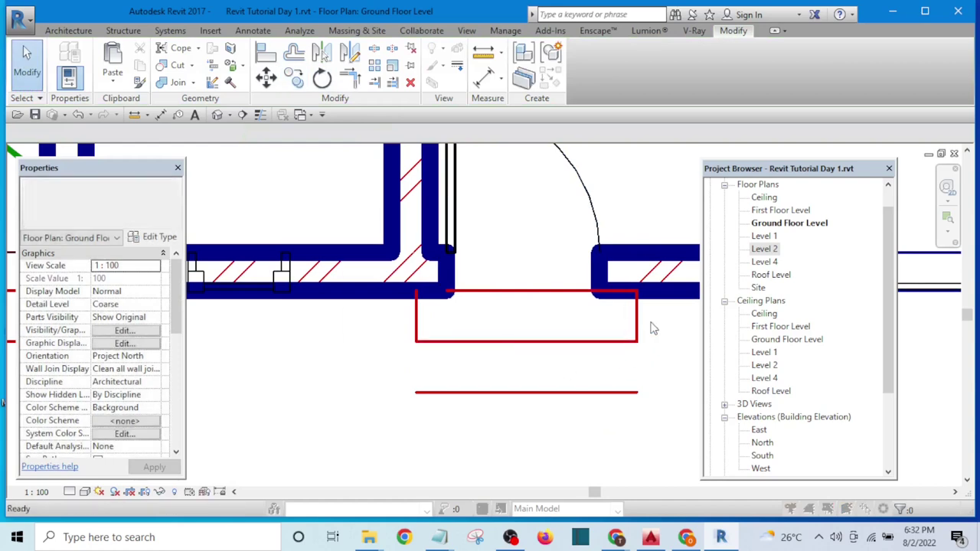
left_click(431, 229)
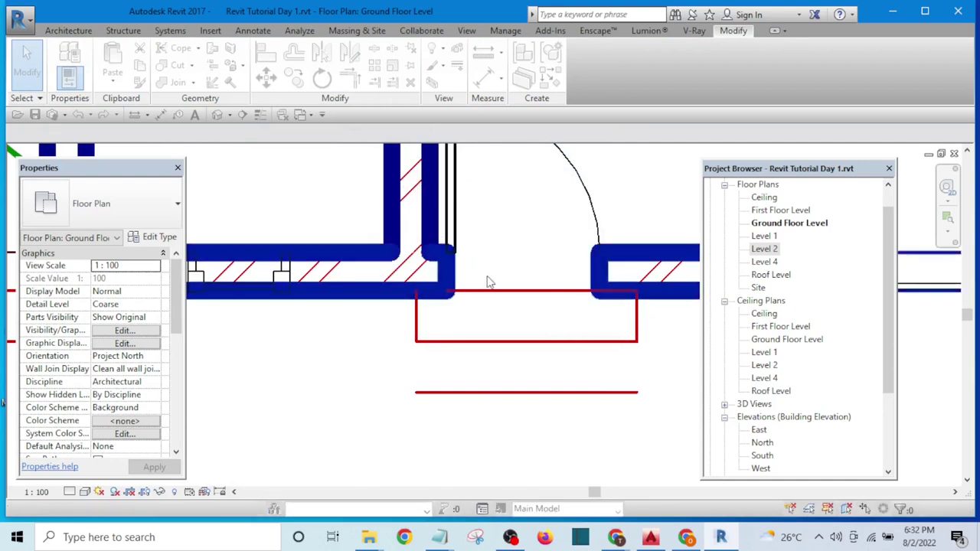
Extend the outline's right and left side lines down to the new lower line.
left_click(640, 329)
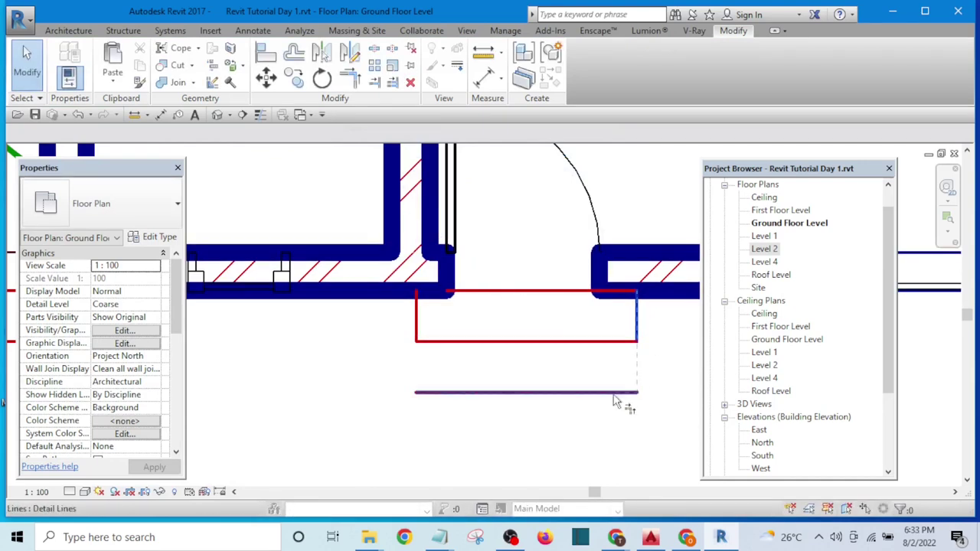
left_click(623, 392)
left_click(415, 325)
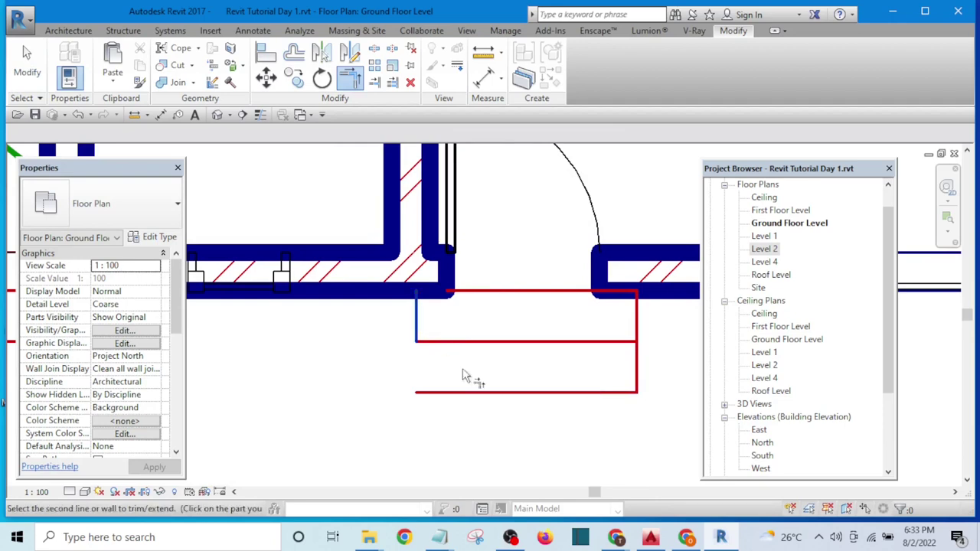
left_click(488, 392)
scroll(527, 284, "down", 2)
Draw a detail-line step outline down the ANTE room wall, using a 300 step edge.
scroll(527, 284, "down", 5)
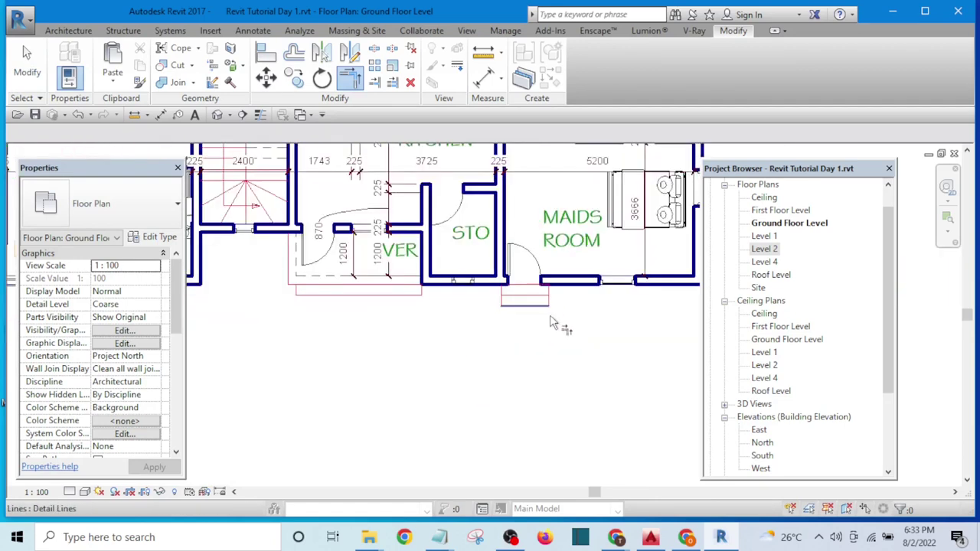
scroll(578, 344, "down", 1)
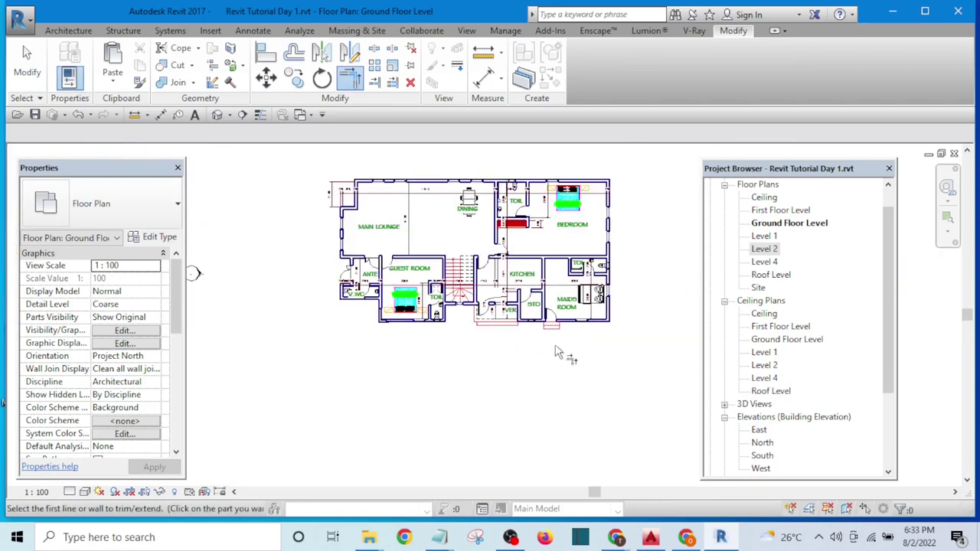
scroll(525, 363, "up", 1)
scroll(329, 377, "up", 1)
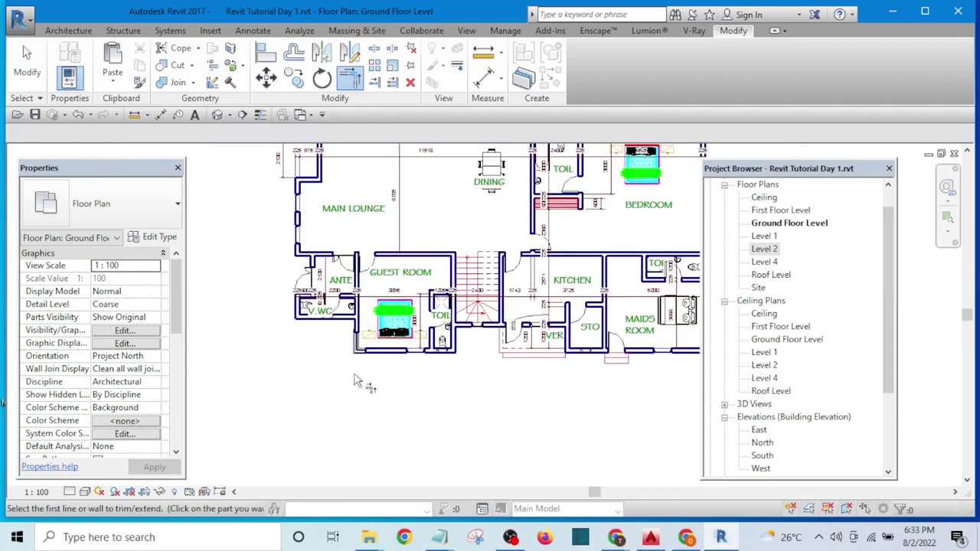
scroll(355, 376, "down", 3)
scroll(311, 316, "up", 3)
scroll(312, 316, "up", 2)
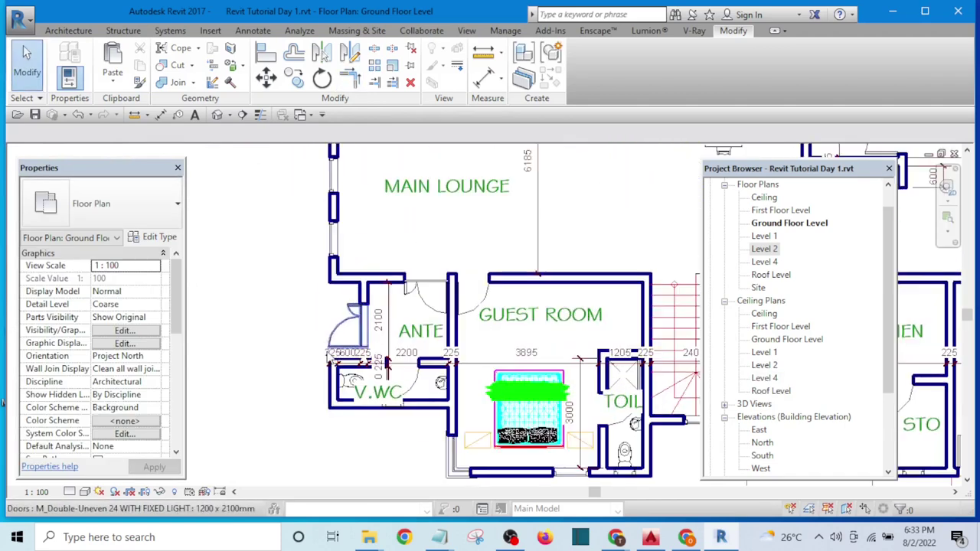
key("d")
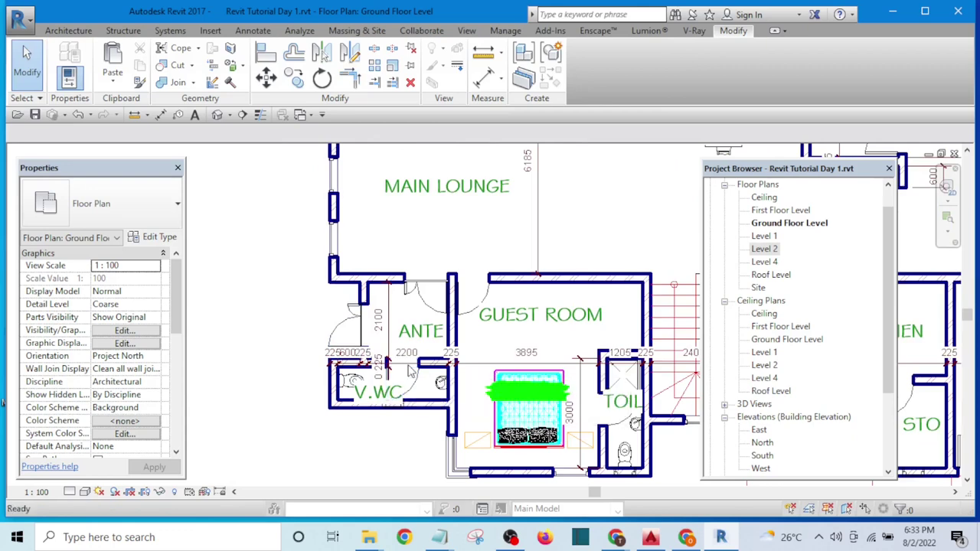
key("l")
scroll(331, 313, "up", 1)
scroll(331, 312, "up", 1)
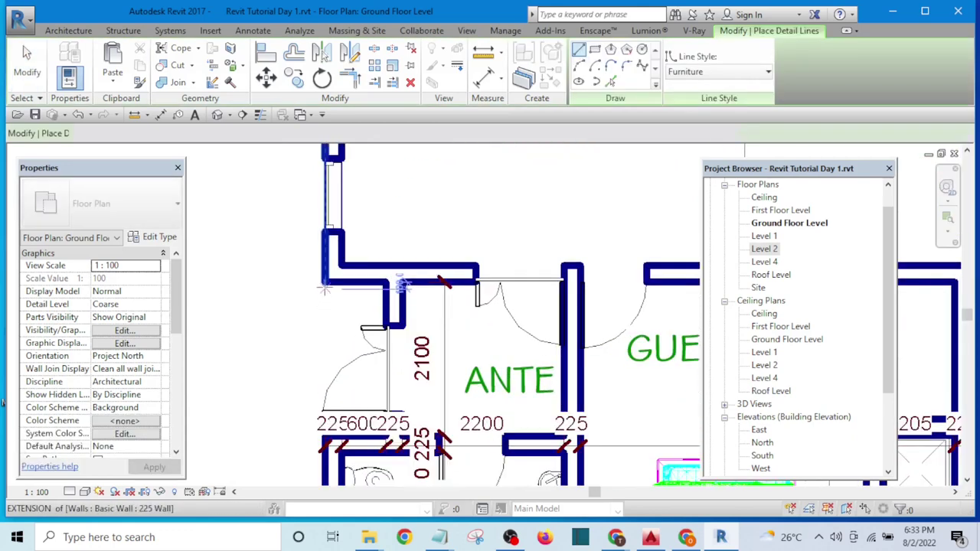
left_click(325, 281)
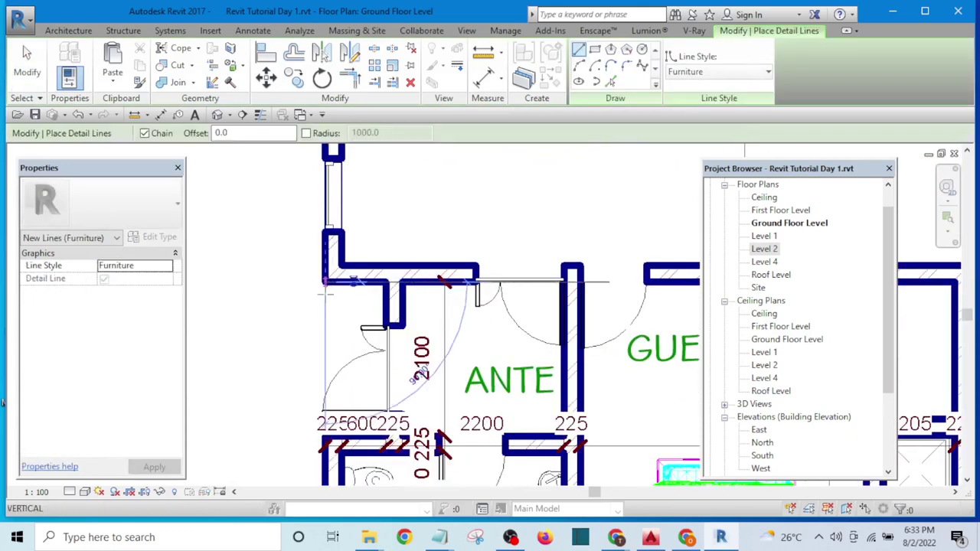
left_click(325, 436)
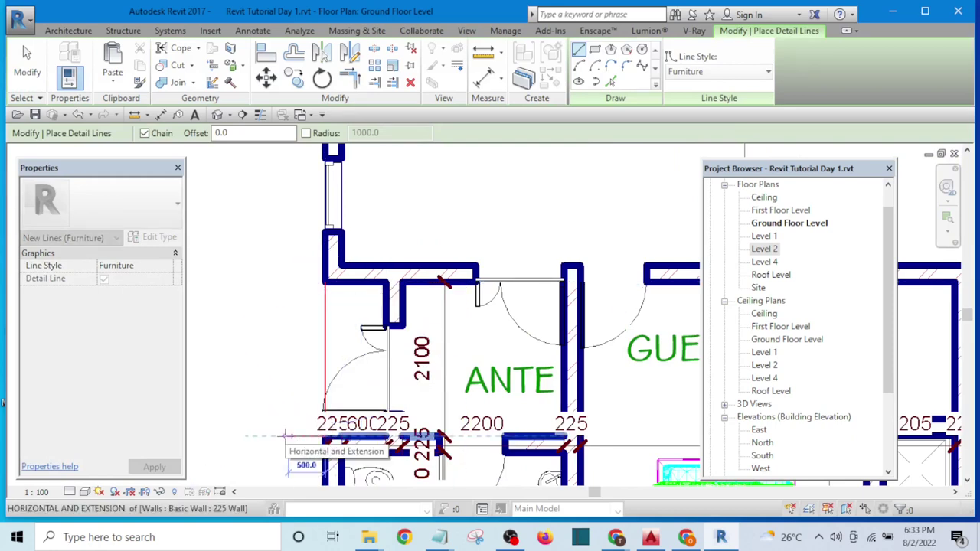
type("3")
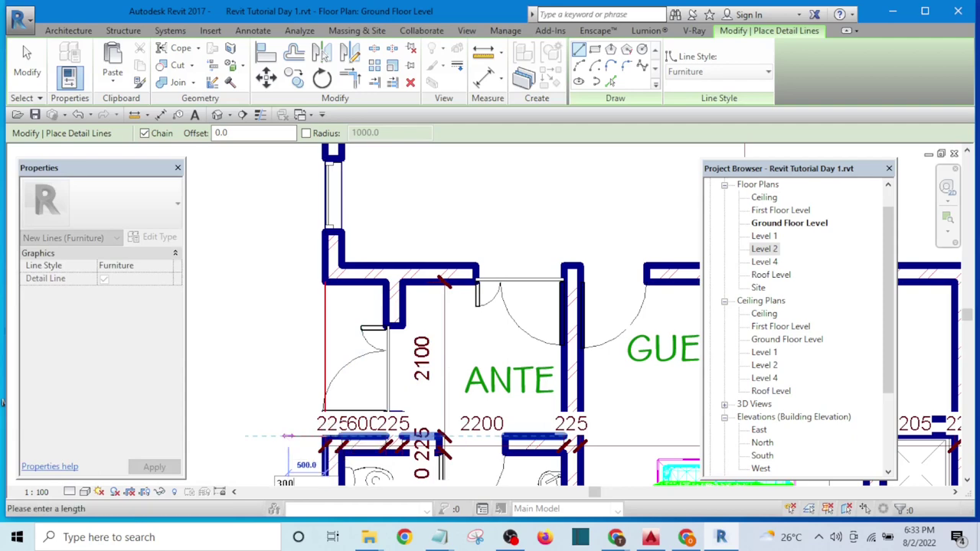
type("00")
key("Return")
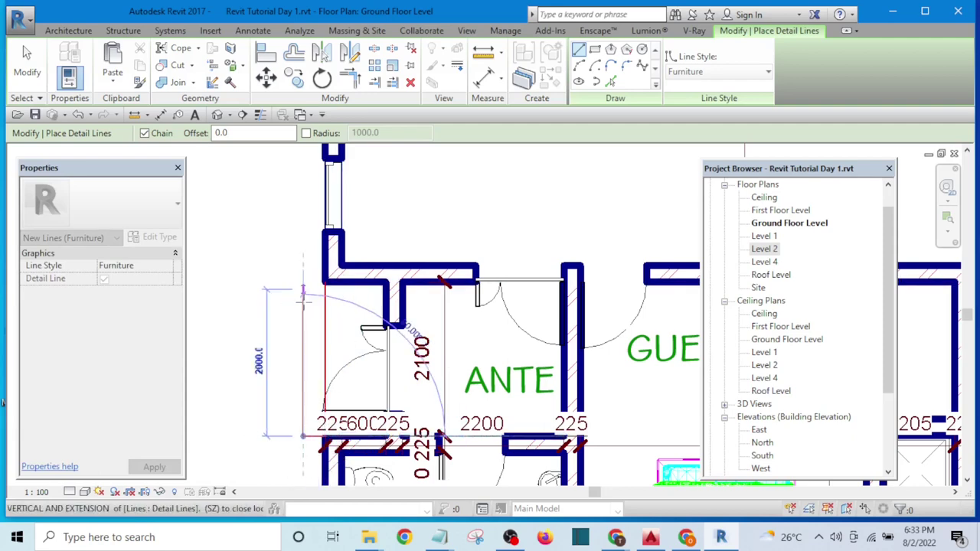
scroll(303, 295, "up", 1)
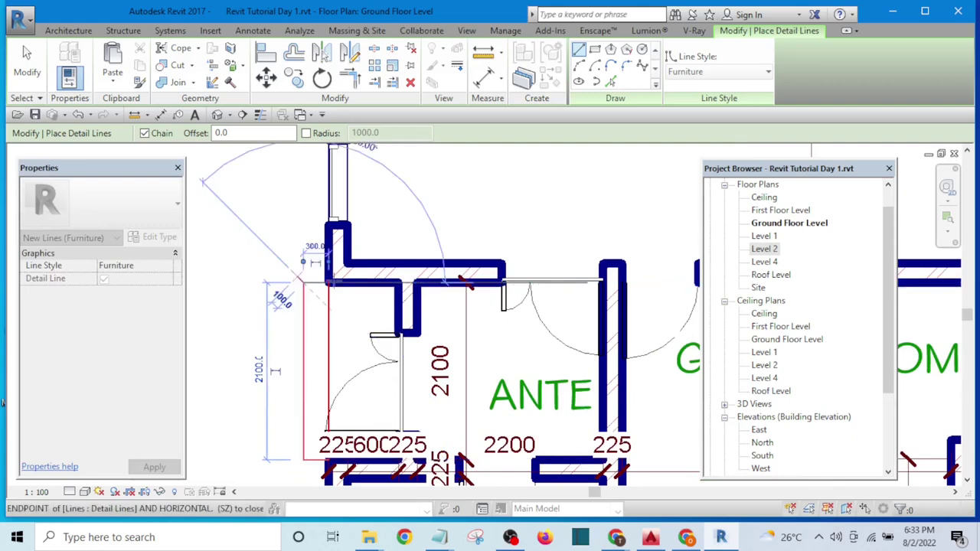
key("Escape")
key("Escape")
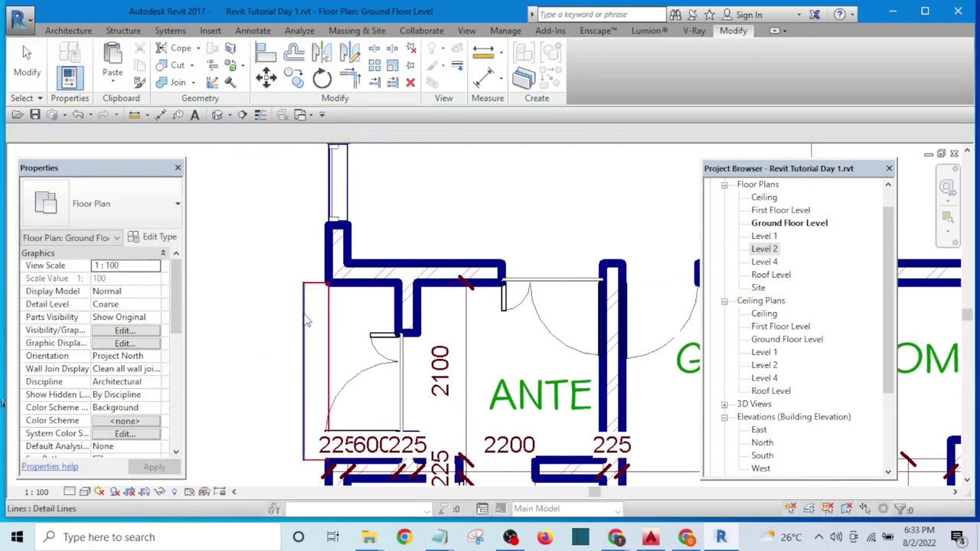
Copy the vertical step outline line 300 mm to the left.
left_click(304, 322)
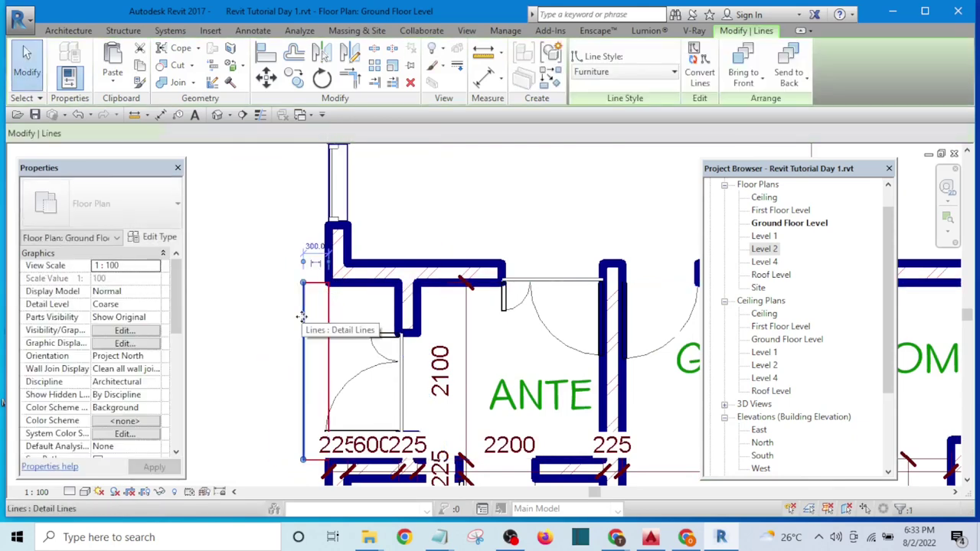
left_click(299, 81)
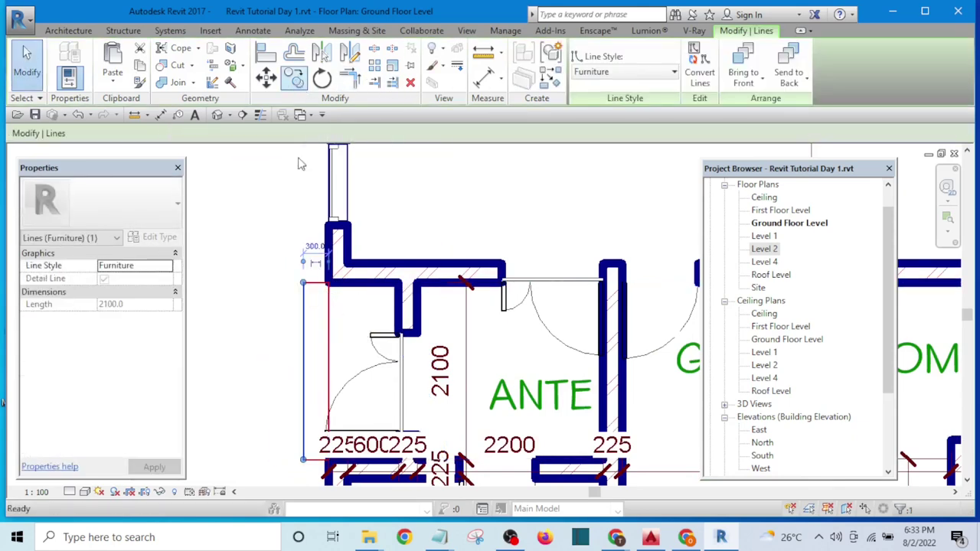
left_click(330, 317)
left_click(303, 327)
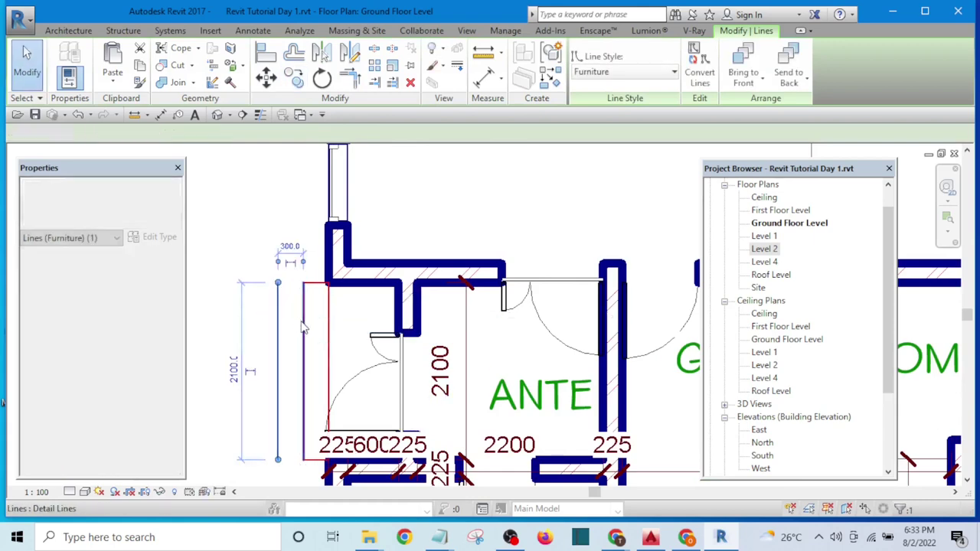
key("Escape")
Join the top and bottom outline lines to the copied line with Trim/Extend to Corner.
key("t")
key("r")
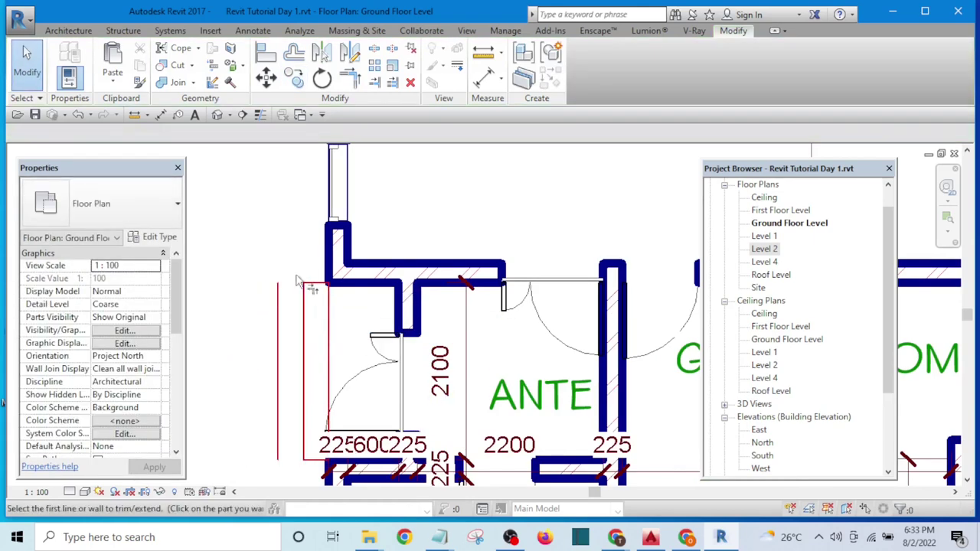
left_click(310, 284)
left_click(281, 314)
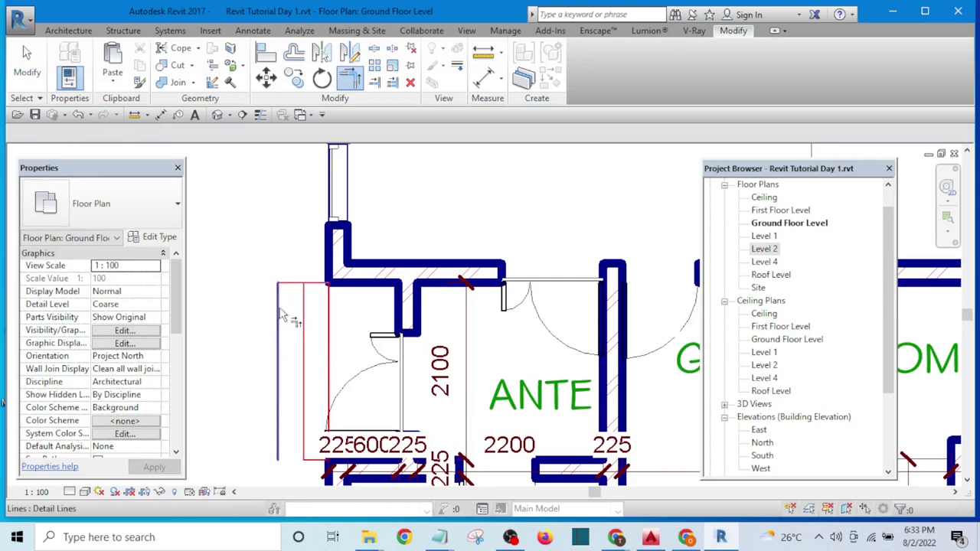
middle_click_drag(281, 313, 317, 273)
left_click(312, 274)
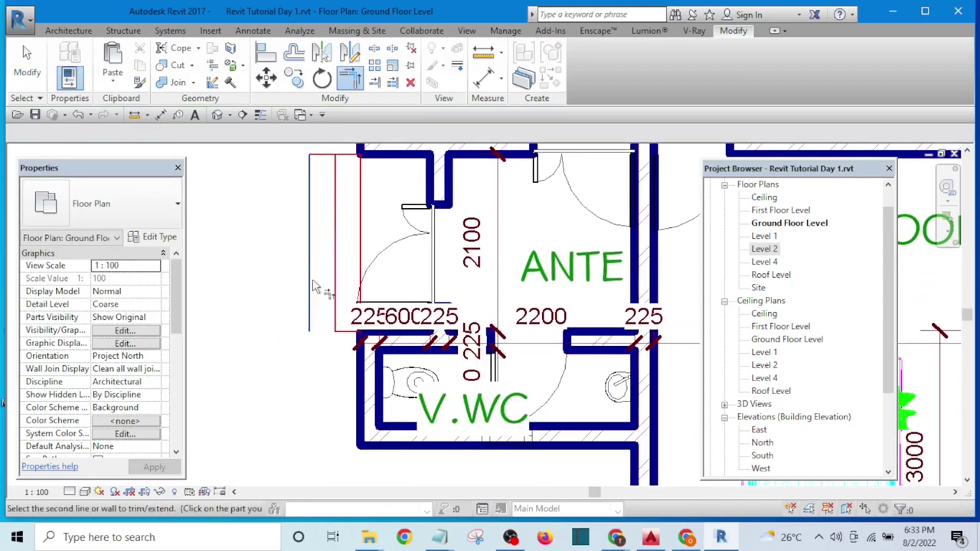
left_click(339, 340)
scroll(450, 346, "down", 2)
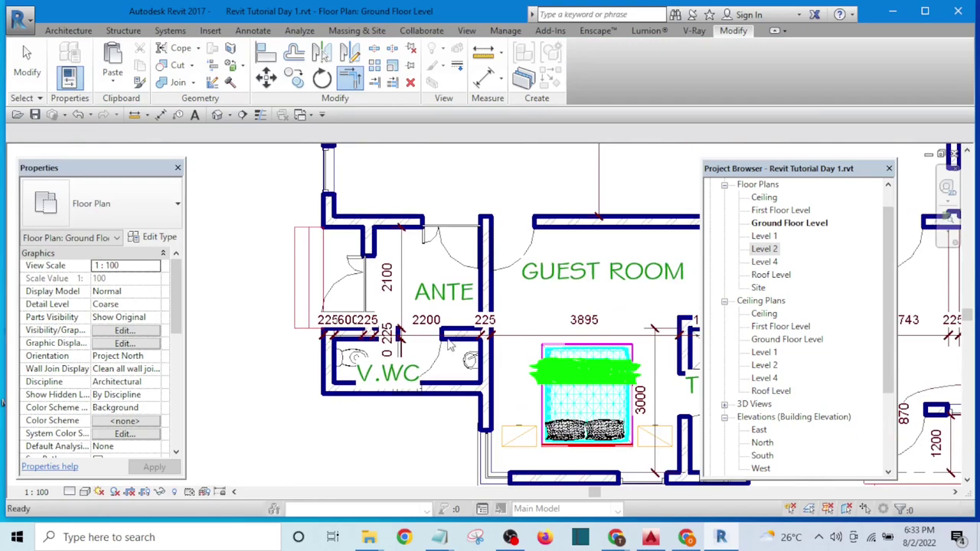
Change the Floor dim dimension type's Text Size from 2 mm to 1.7 mm and apply it.
scroll(528, 337, "up", 1)
key("Escape")
left_click(462, 315)
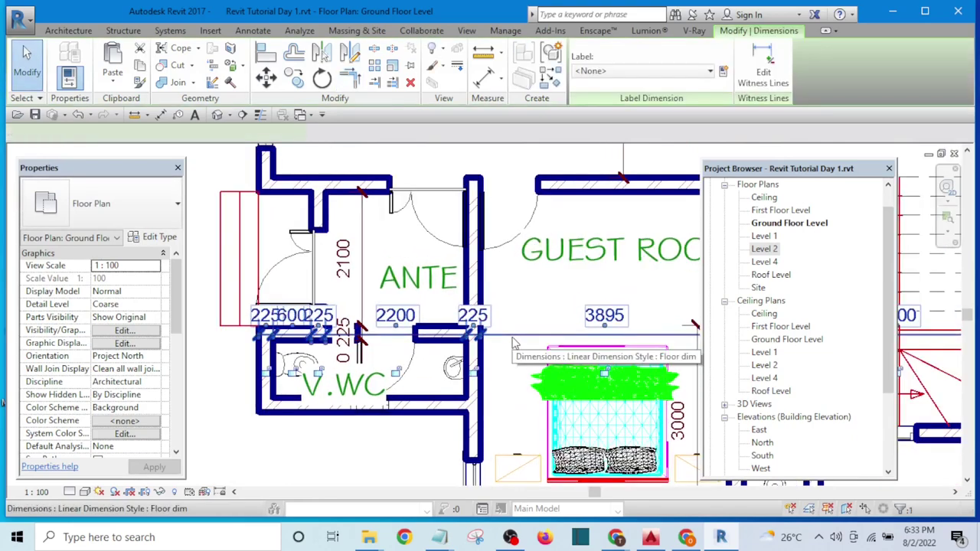
scroll(540, 328, "down", 2)
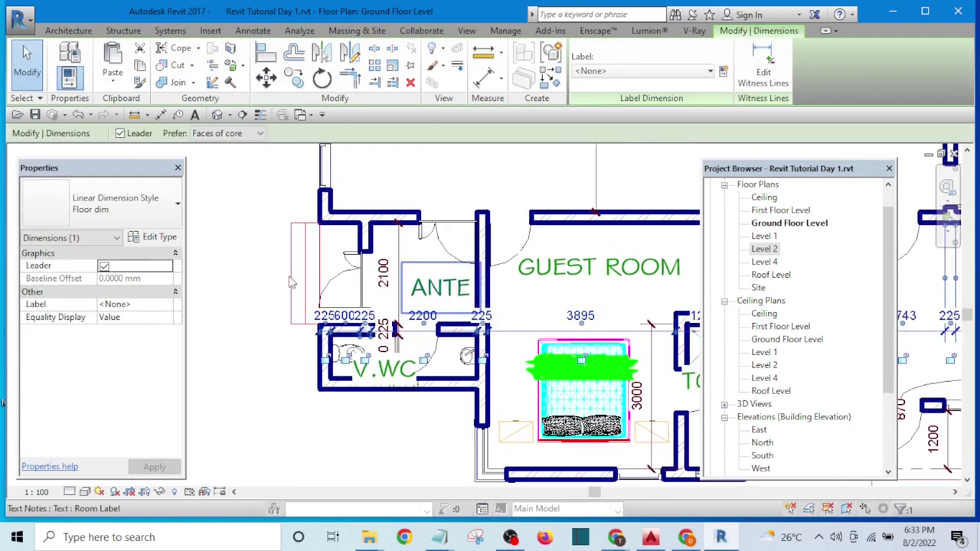
left_click(159, 239)
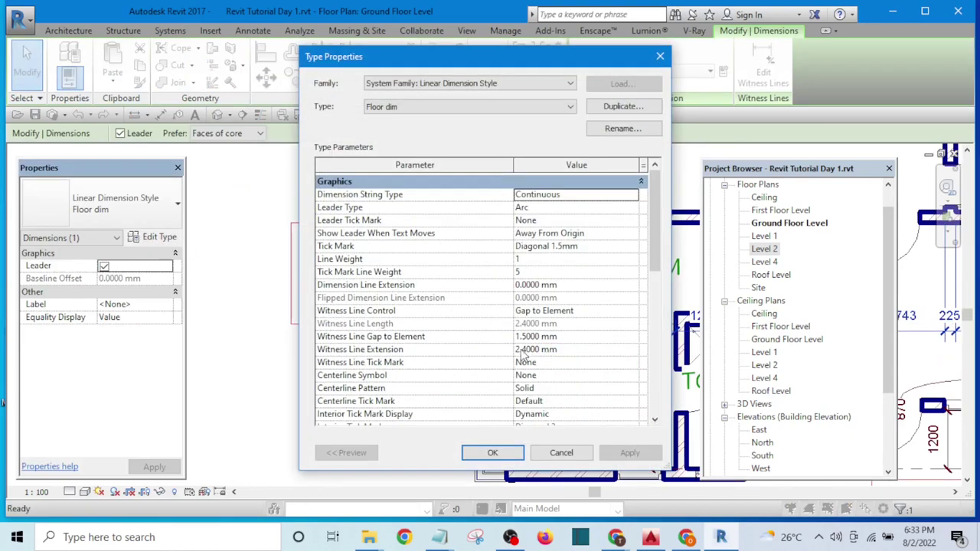
scroll(525, 353, "down", 8)
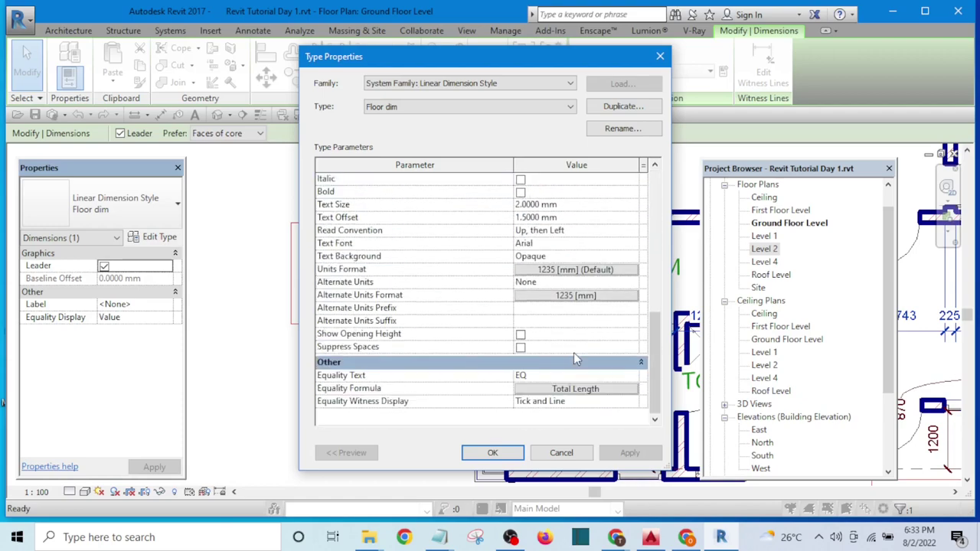
scroll(575, 350, "up", 3)
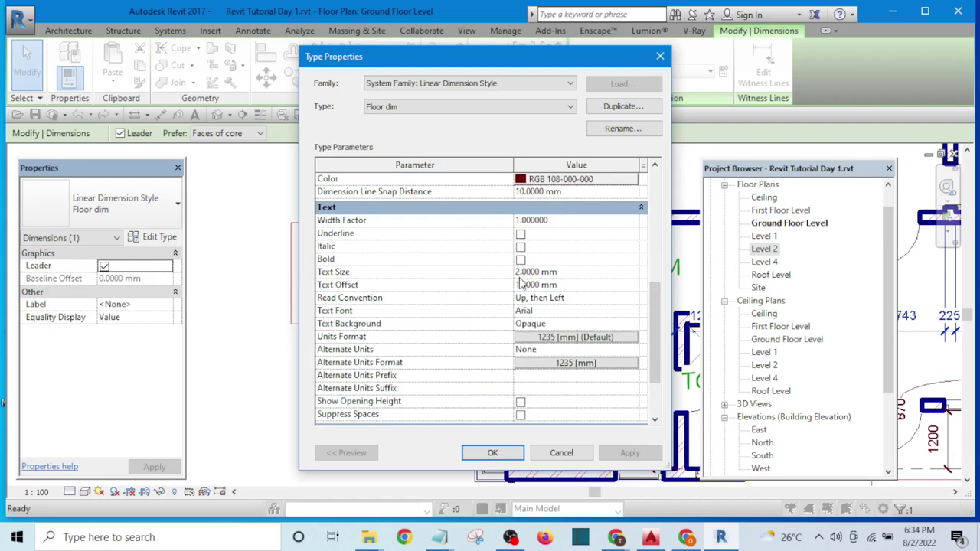
left_click(517, 271)
type("1")
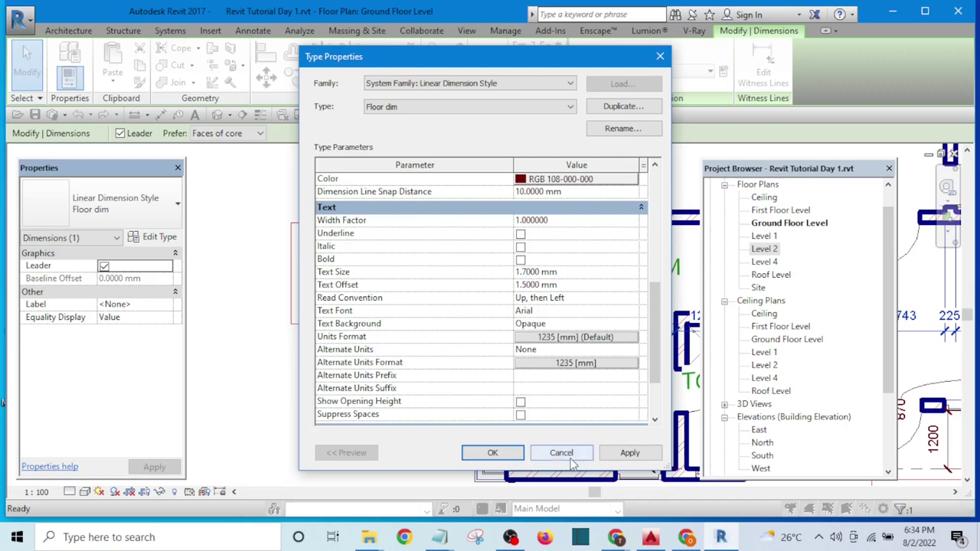
left_click(629, 452)
left_click(494, 452)
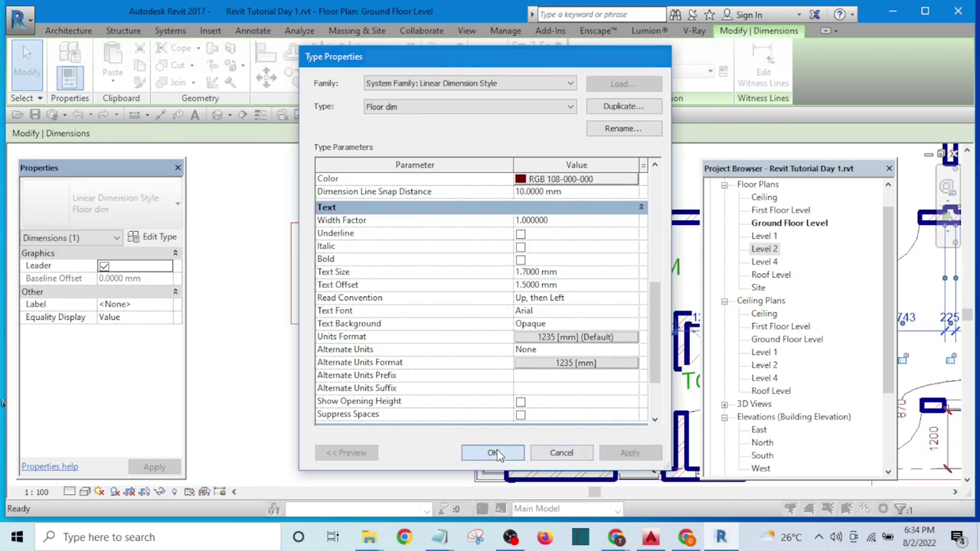
left_click(216, 268)
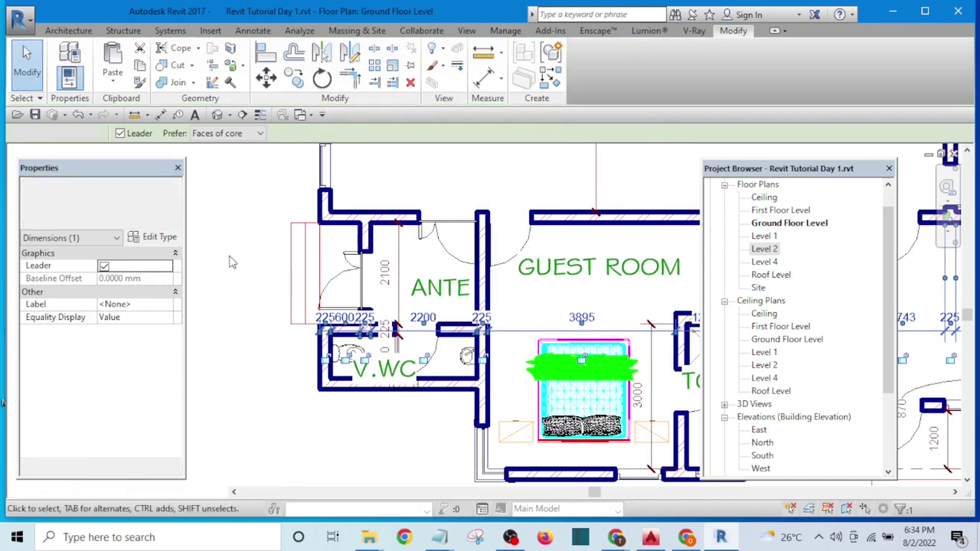
scroll(379, 322, "up", 2)
scroll(387, 305, "down", 4)
scroll(386, 303, "up", 2)
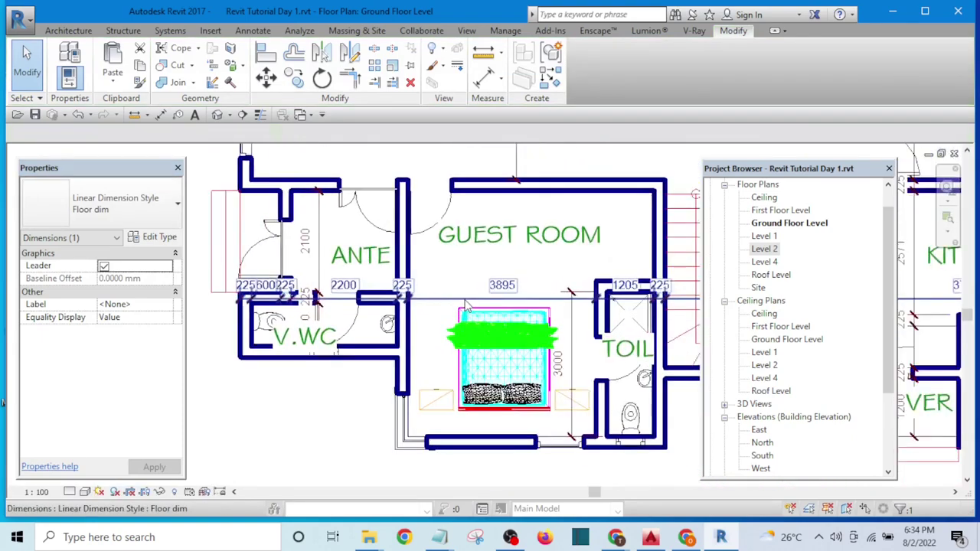
scroll(307, 342, "down", 5)
scroll(306, 337, "down", 3)
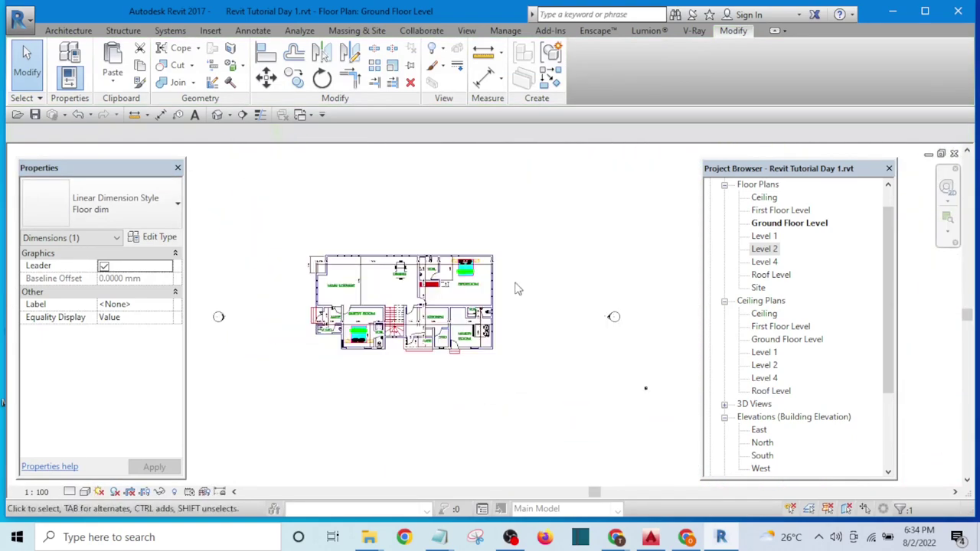
scroll(382, 287, "up", 3)
scroll(404, 276, "up", 2)
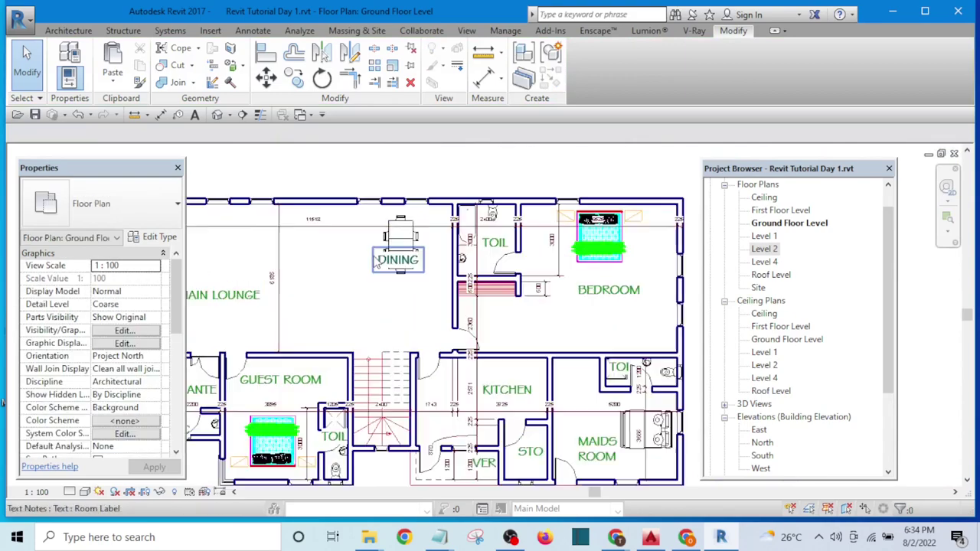
scroll(520, 426, "down", 3)
scroll(526, 422, "up", 5)
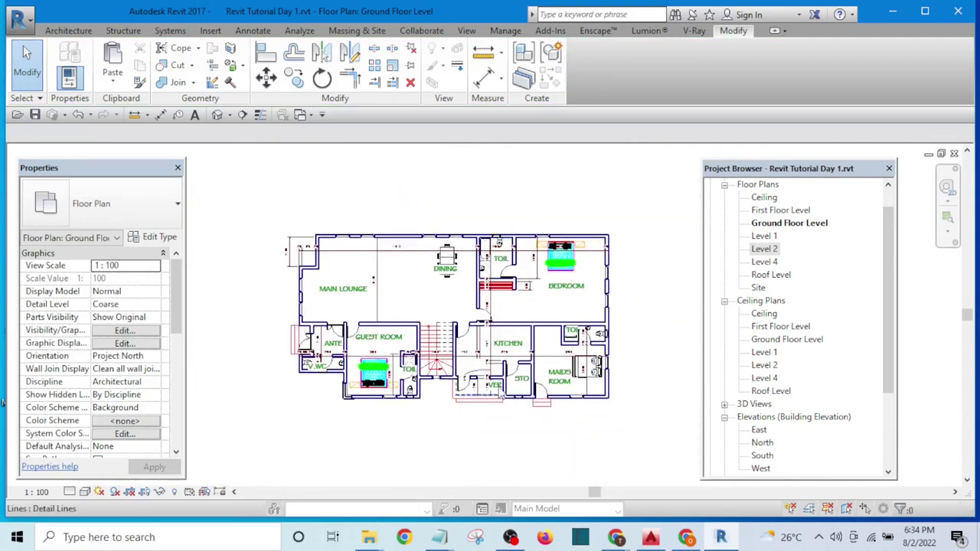
middle_click_drag(516, 444, 510, 420)
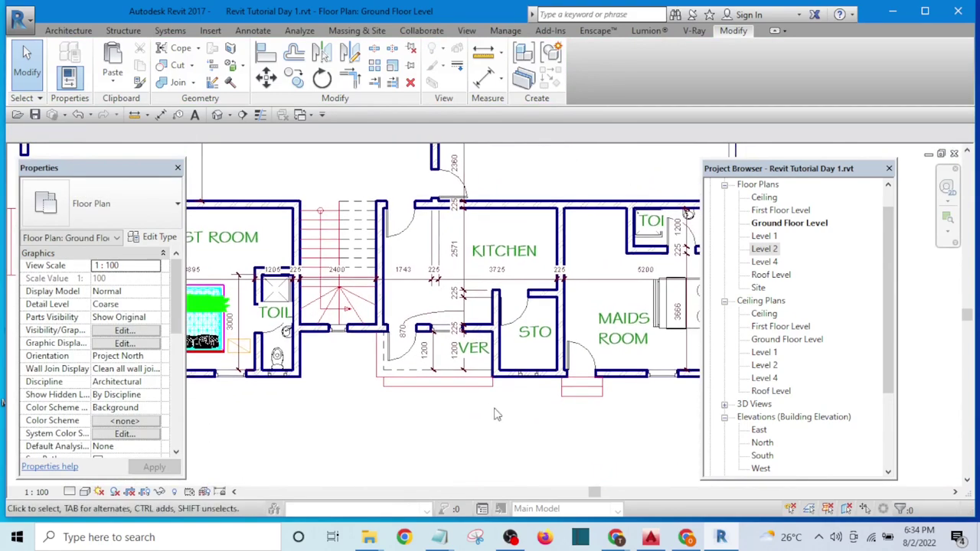
scroll(515, 365, "down", 4)
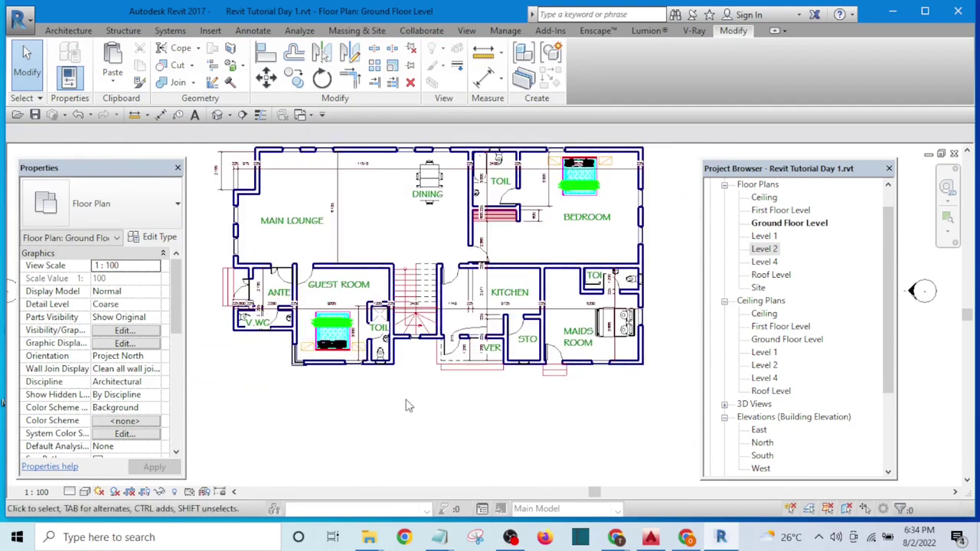
scroll(490, 360, "down", 3)
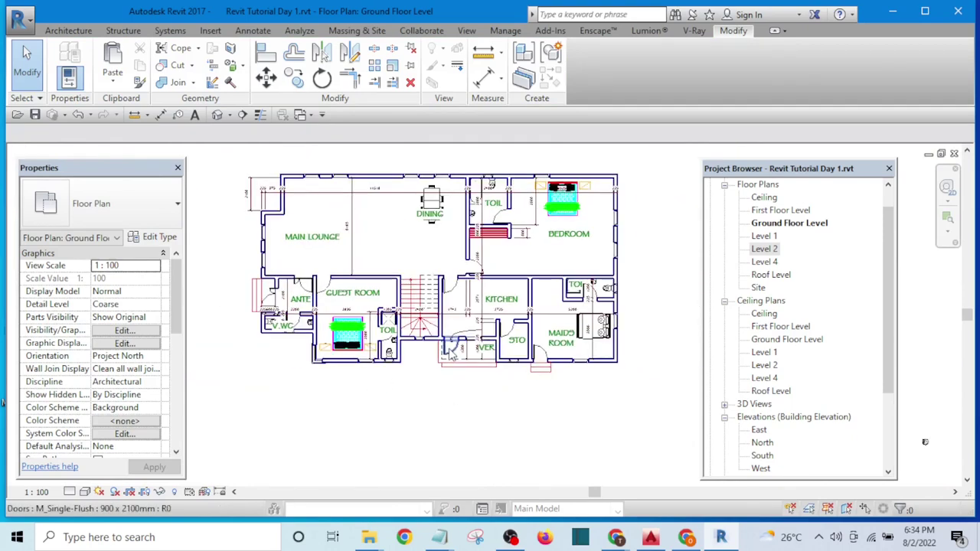
scroll(358, 301, "up", 5)
scroll(356, 306, "down", 2)
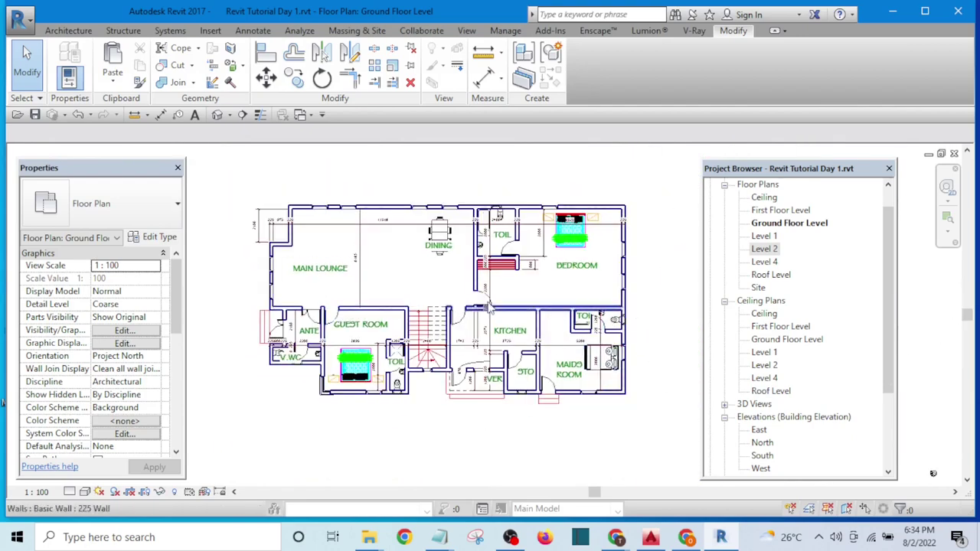
scroll(375, 263, "up", 1)
middle_click_drag(368, 287, 348, 286)
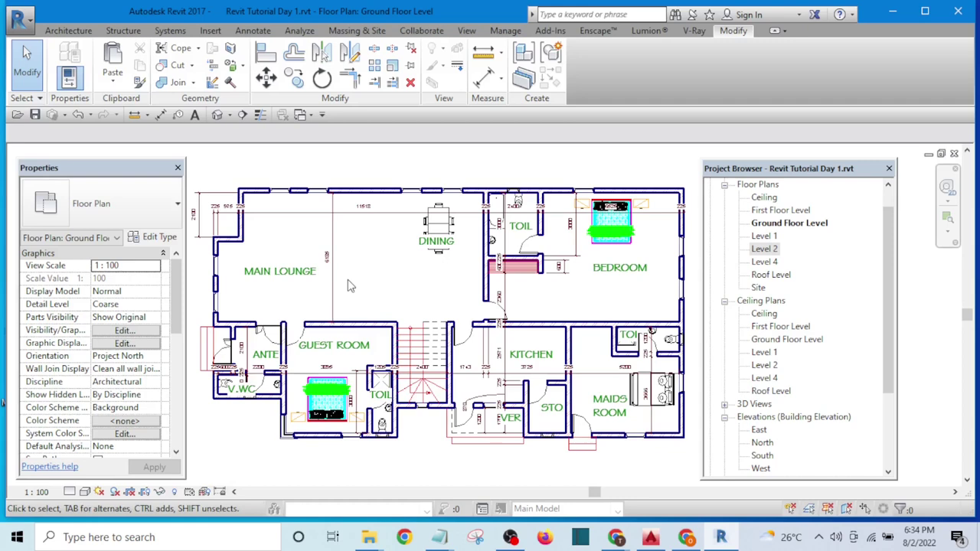
scroll(398, 253, "up", 4)
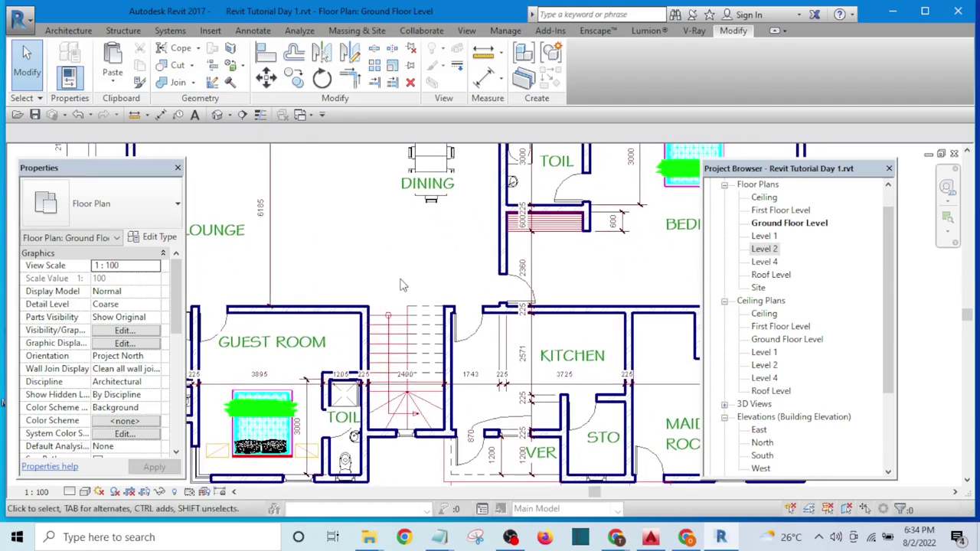
scroll(440, 295, "down", 3)
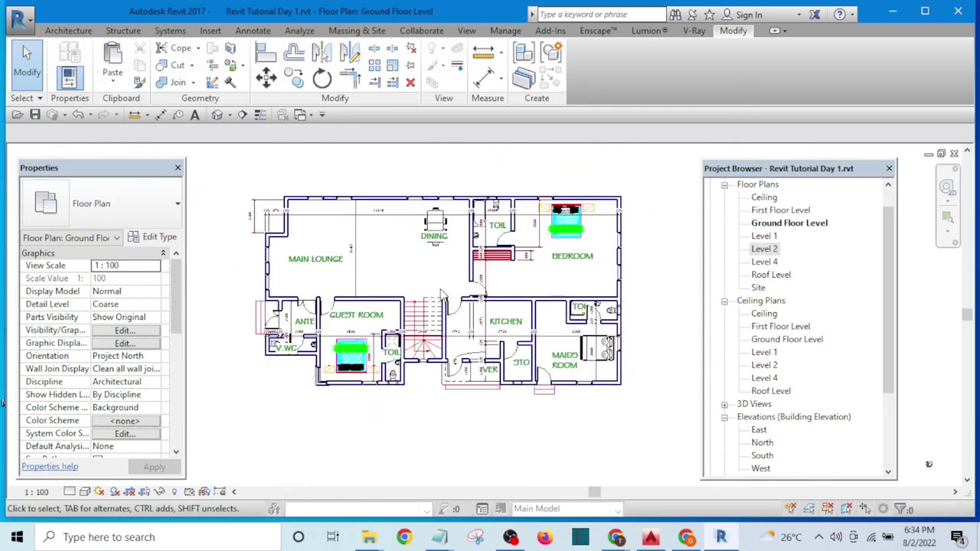